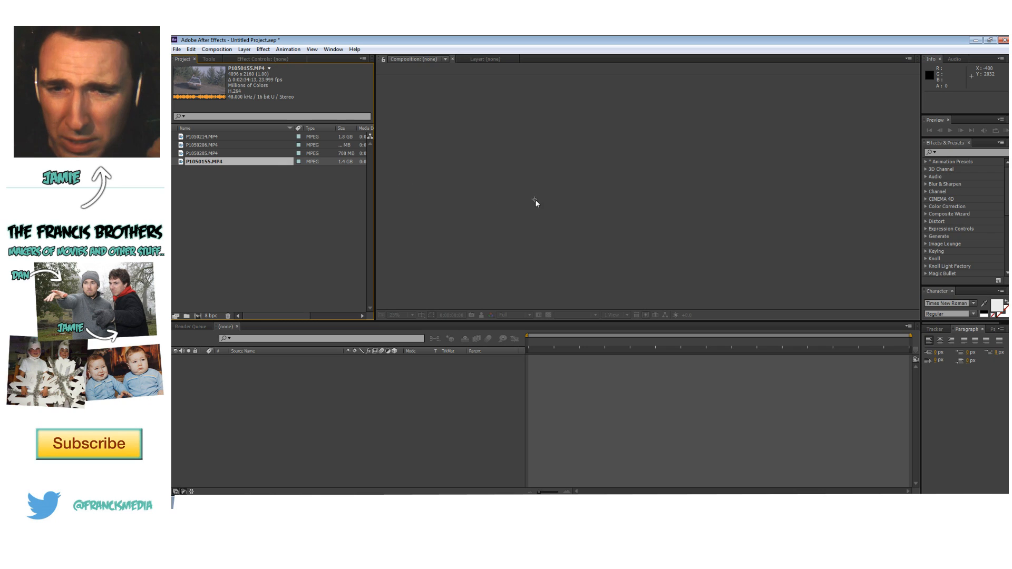
pyautogui.moveTo(604, 206); pyautogui.dragTo(205, 181)
pyautogui.click(205, 181)
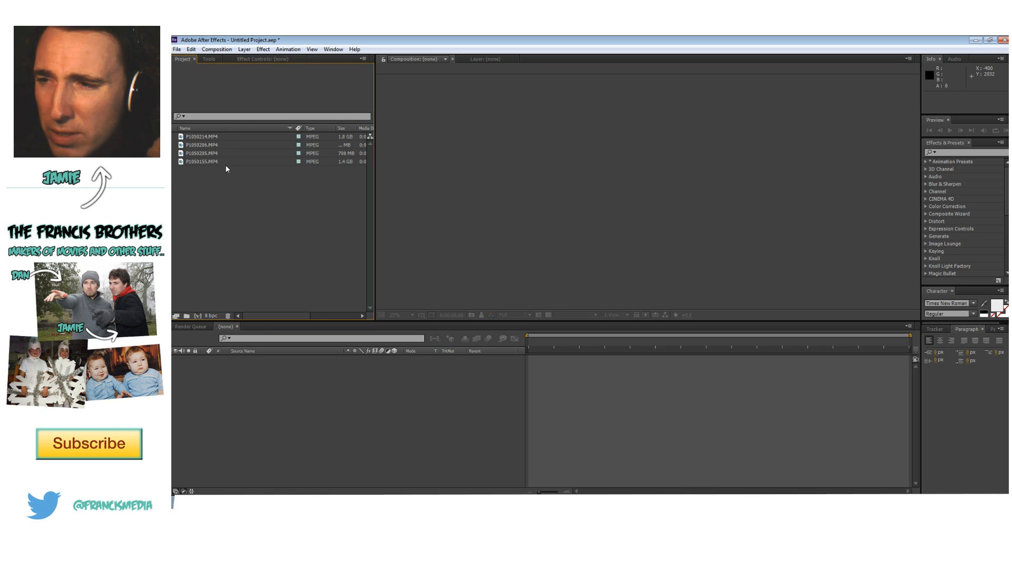
pyautogui.click(177, 49)
pyautogui.moveTo(221, 163)
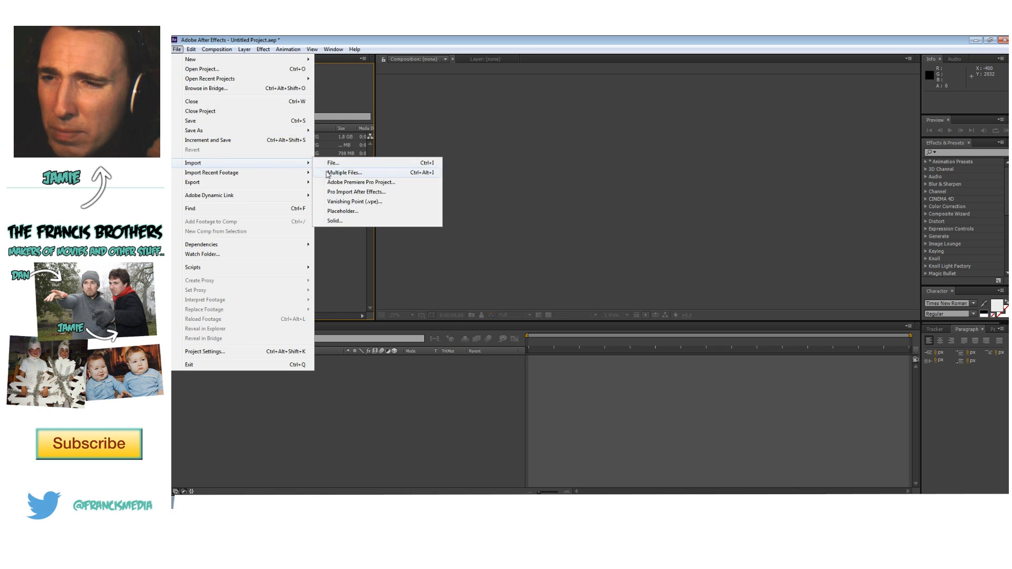
pyautogui.click(334, 168)
# - Create a new composition from the P1050155.MP4 footage
pyautogui.click(217, 154)
pyautogui.click(217, 161)
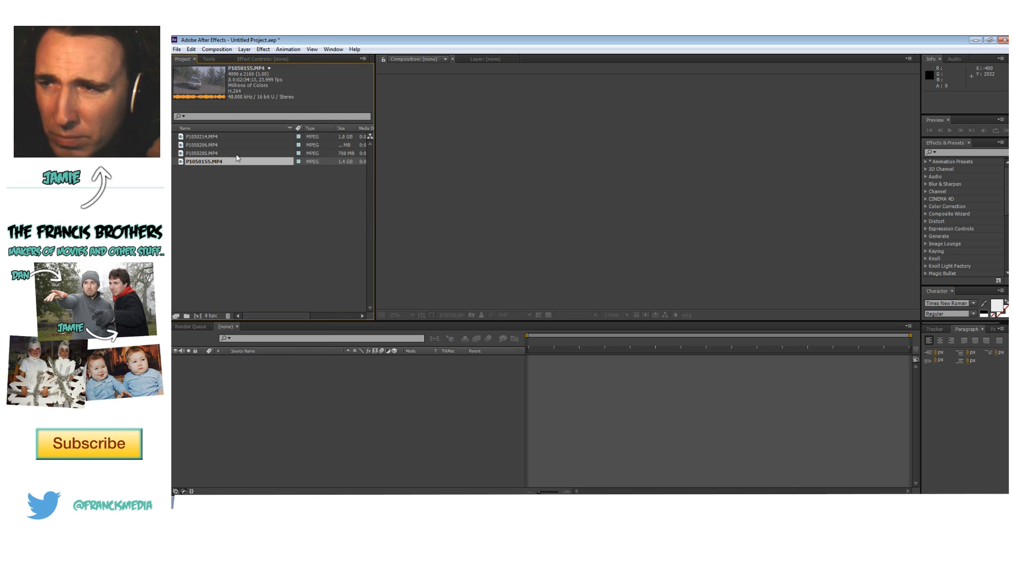
pyautogui.moveTo(200, 163); pyautogui.dragTo(619, 196)
pyautogui.moveTo(511, 191); pyautogui.dragTo(214, 163)
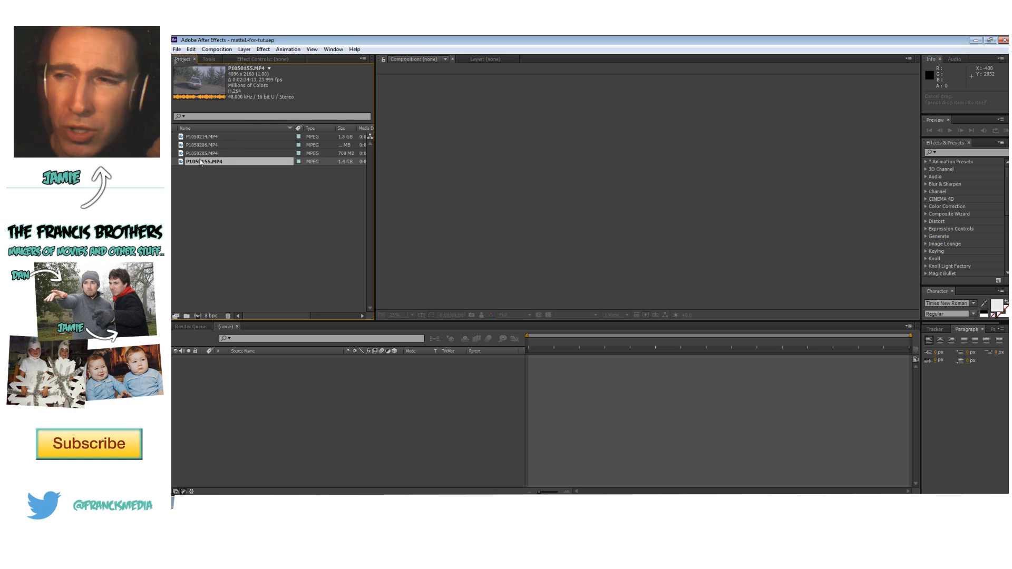
pyautogui.moveTo(627, 197); pyautogui.dragTo(594, 149)
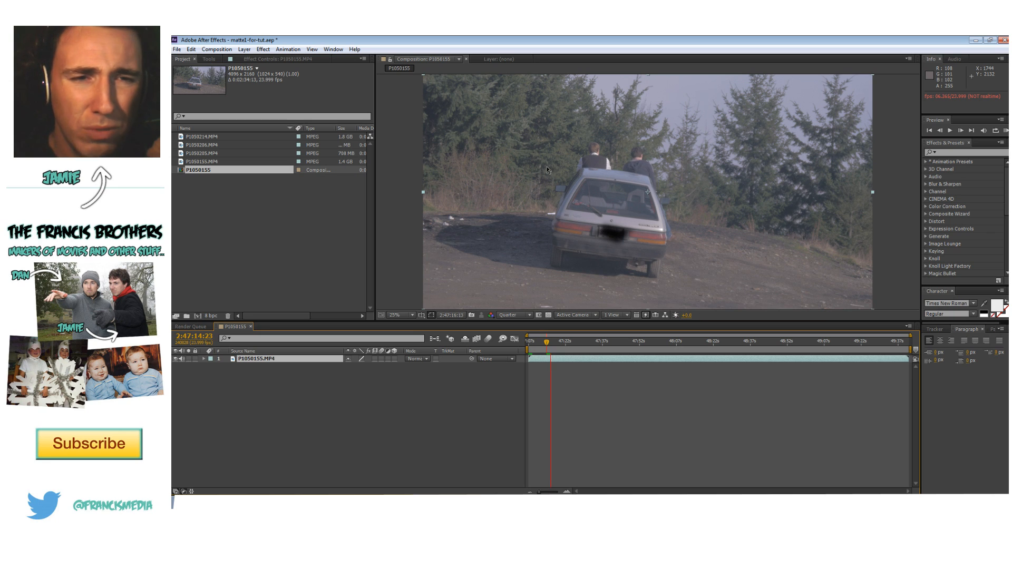
# - Split the P1050155.MP4 layer at 2:47:24:19
pyautogui.click(603, 342)
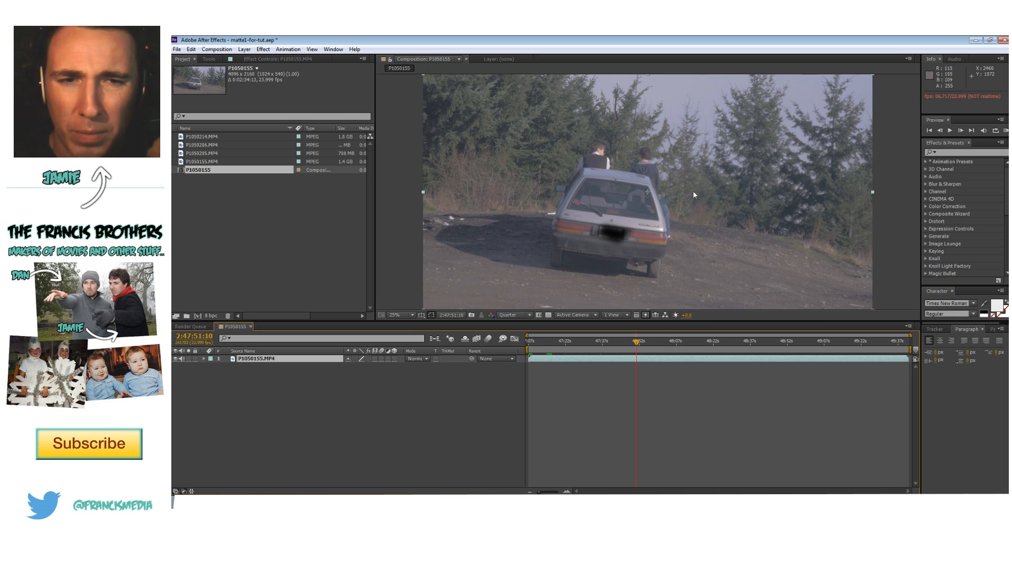
pyautogui.click(552, 342)
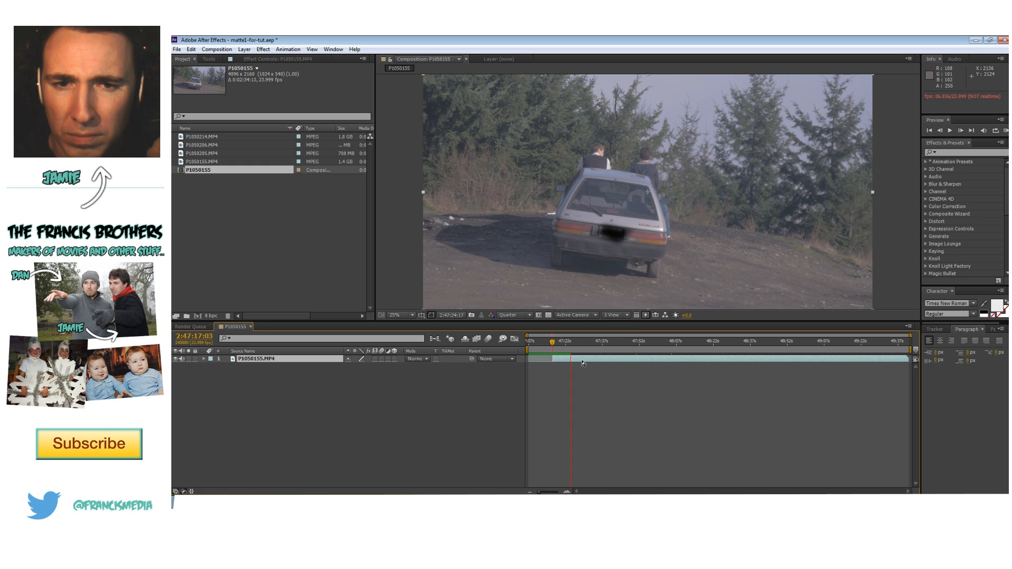
pyautogui.click(191, 49)
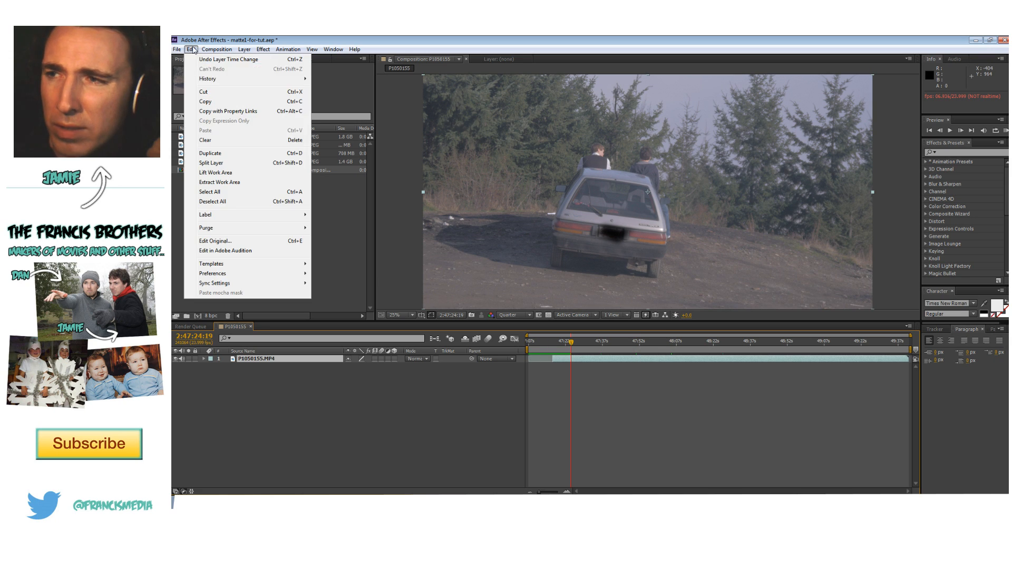
pyautogui.click(216, 164)
# - Delete the later part of the split clip and move the remaining short segment to the start of the composition
pyautogui.click(550, 366)
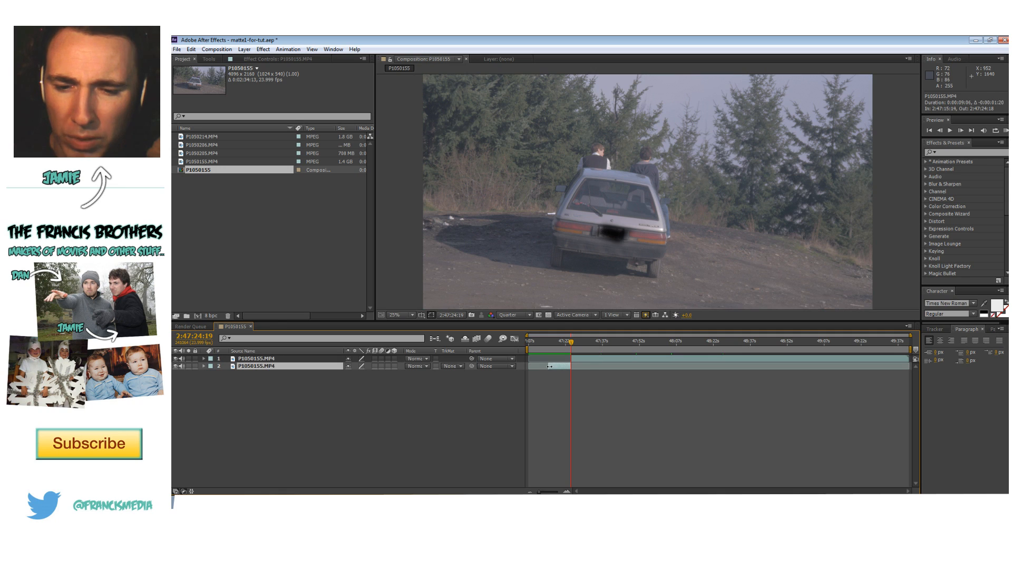
pyautogui.click(312, 352)
pyautogui.click(317, 356)
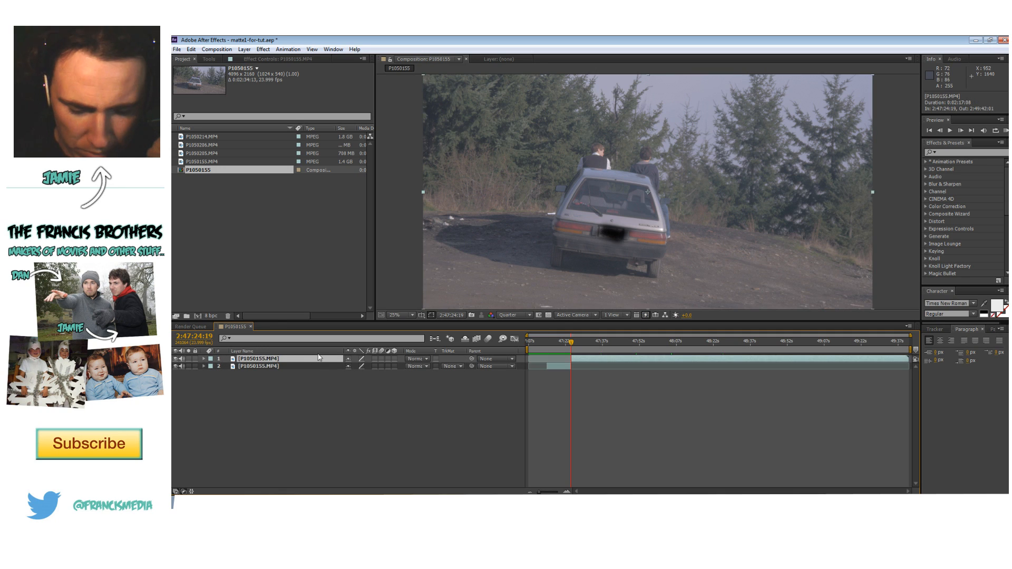
pyautogui.press('Delete')
pyautogui.click(539, 360)
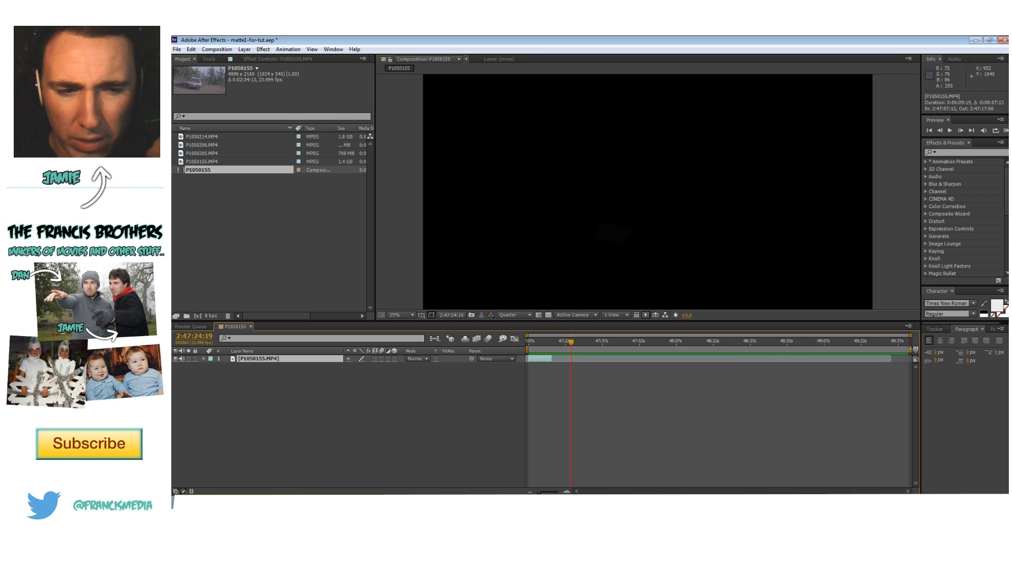
# - End the work area at 2:47:17:00, where the short clip ends, and trim the composition to the work area
pyautogui.click(540, 349)
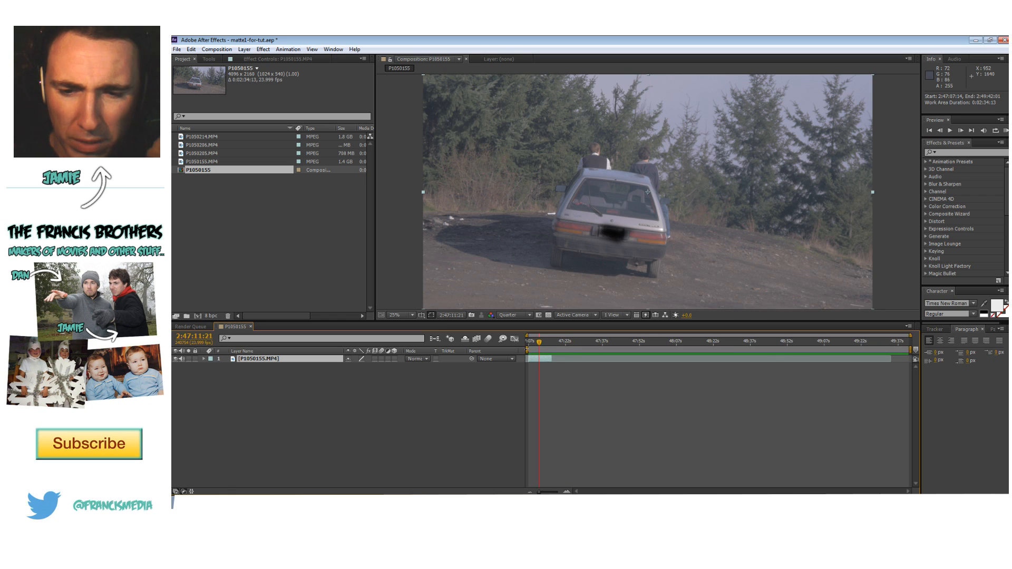
pyautogui.click(532, 345)
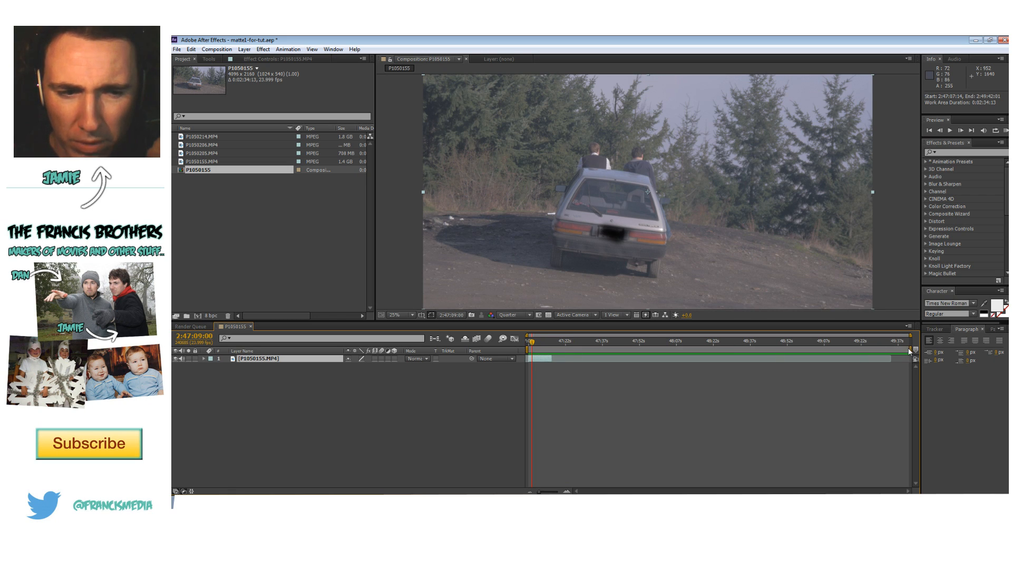
pyautogui.moveTo(911, 348); pyautogui.dragTo(554, 348)
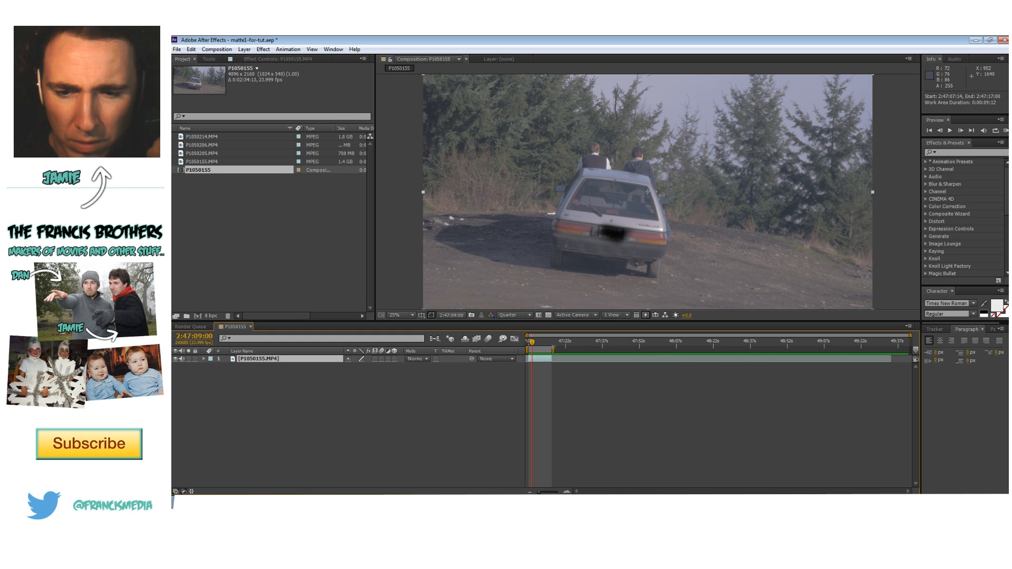
pyautogui.rightClick(538, 355)
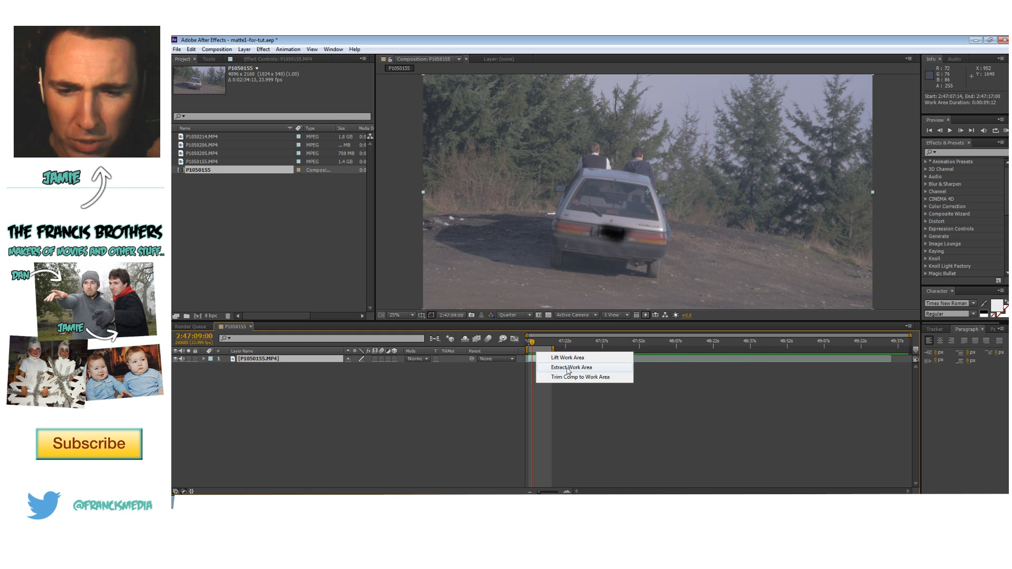
pyautogui.click(570, 377)
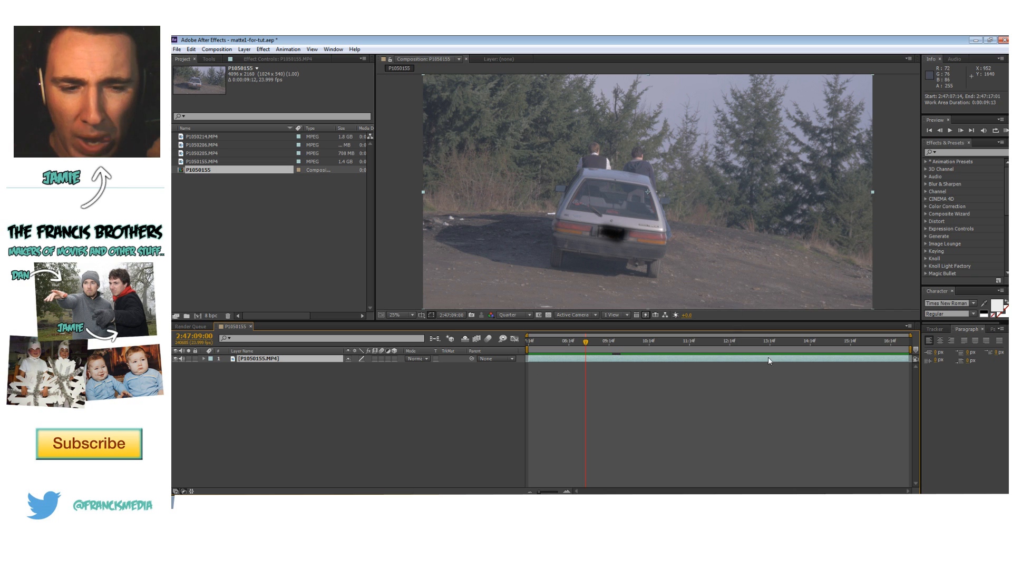
# - Preview the trimmed composition and save the project
pyautogui.press('KP_0')
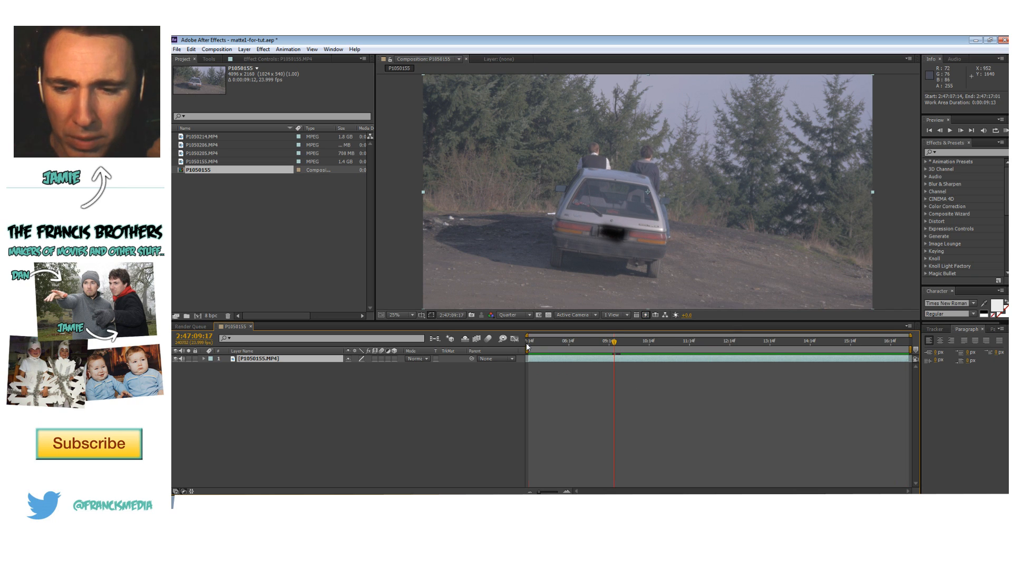
pyautogui.hotkey('ctrl', 's')
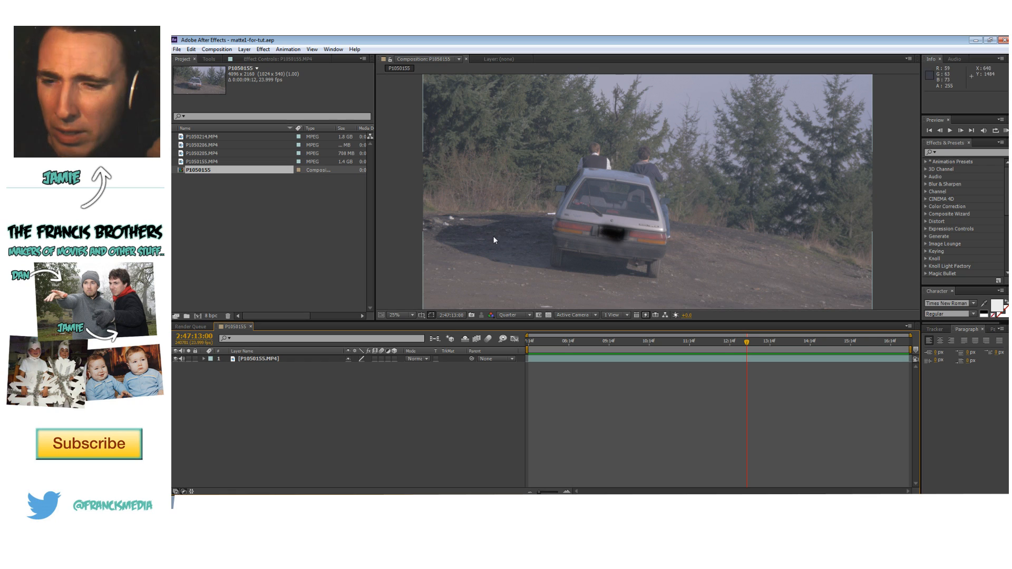
# - Activate the Pen tool with the P1050155.MP4 layer selected and the current time at 2:47:10:04
pyautogui.click(255, 360)
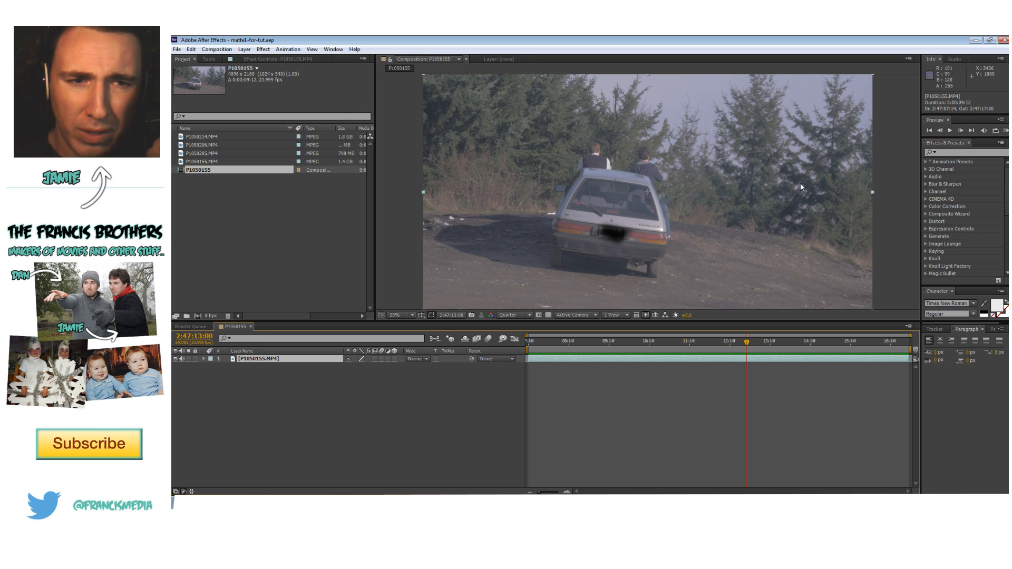
pyautogui.click(209, 59)
pyautogui.click(260, 69)
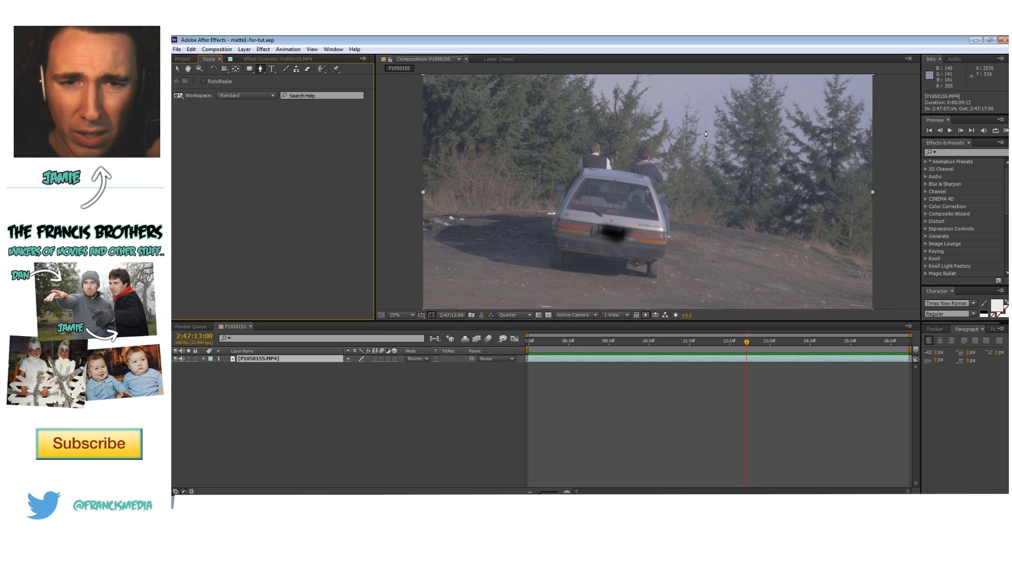
pyautogui.moveTo(747, 352); pyautogui.dragTo(528, 352)
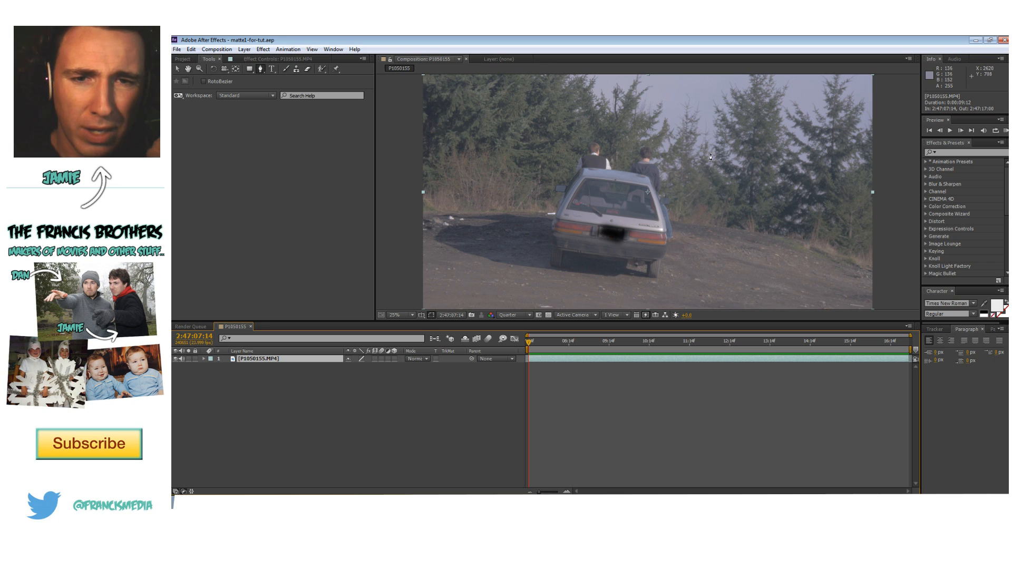
pyautogui.moveTo(564, 345); pyautogui.dragTo(633, 343)
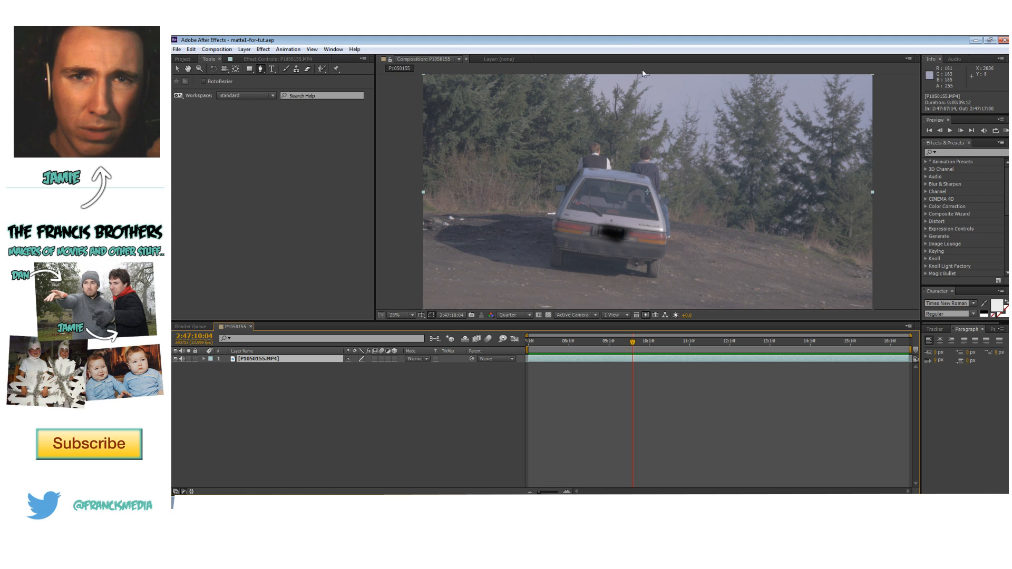
pyautogui.click(260, 70)
pyautogui.click(293, 77)
pyautogui.click(261, 70)
pyautogui.click(260, 69)
pyautogui.click(293, 72)
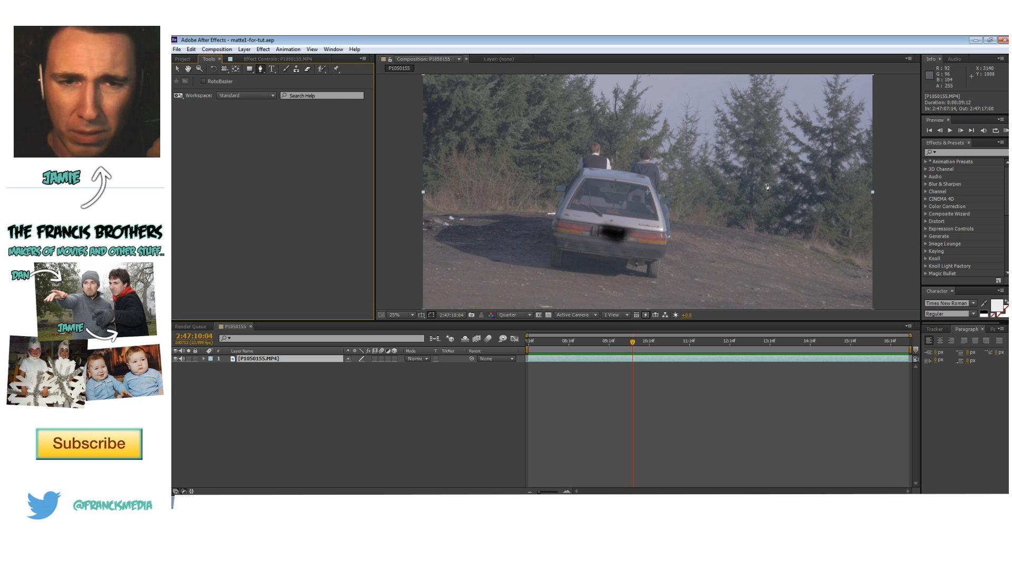
# - Start a mask along the ground's edge, from the frame's right border to the slope beside the car
pyautogui.click(877, 264)
pyautogui.click(862, 258)
pyautogui.click(850, 255)
pyautogui.click(838, 250)
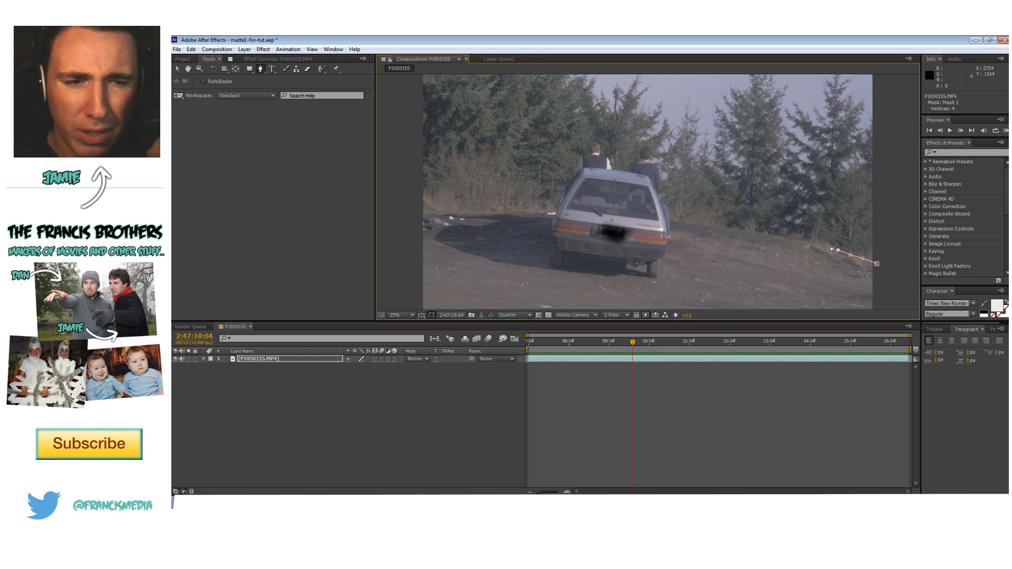
pyautogui.click(821, 245)
pyautogui.click(812, 242)
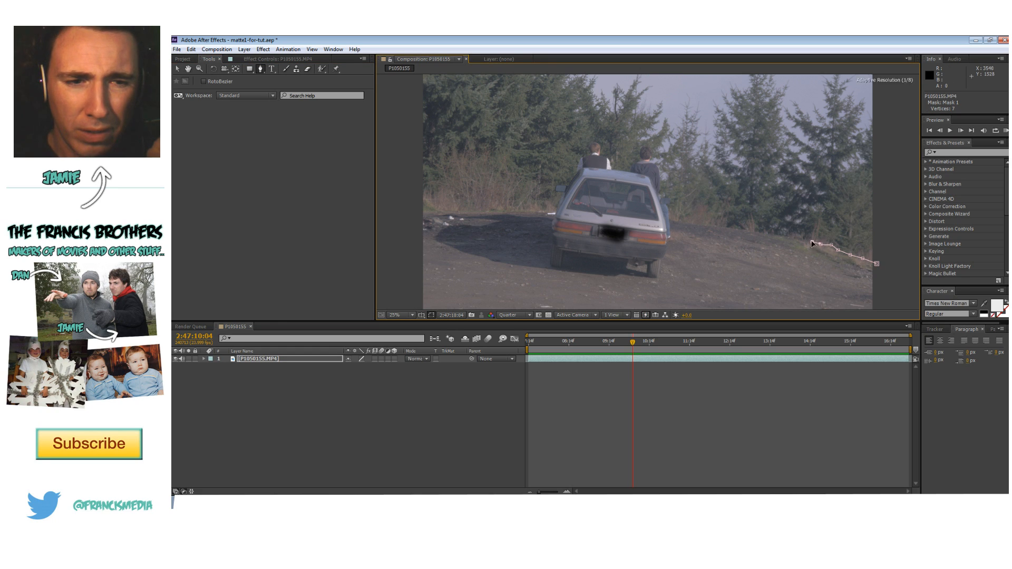
pyautogui.click(805, 238)
pyautogui.click(793, 235)
pyautogui.click(781, 235)
pyautogui.click(769, 234)
pyautogui.click(759, 232)
pyautogui.click(748, 230)
pyautogui.click(728, 226)
pyautogui.click(710, 223)
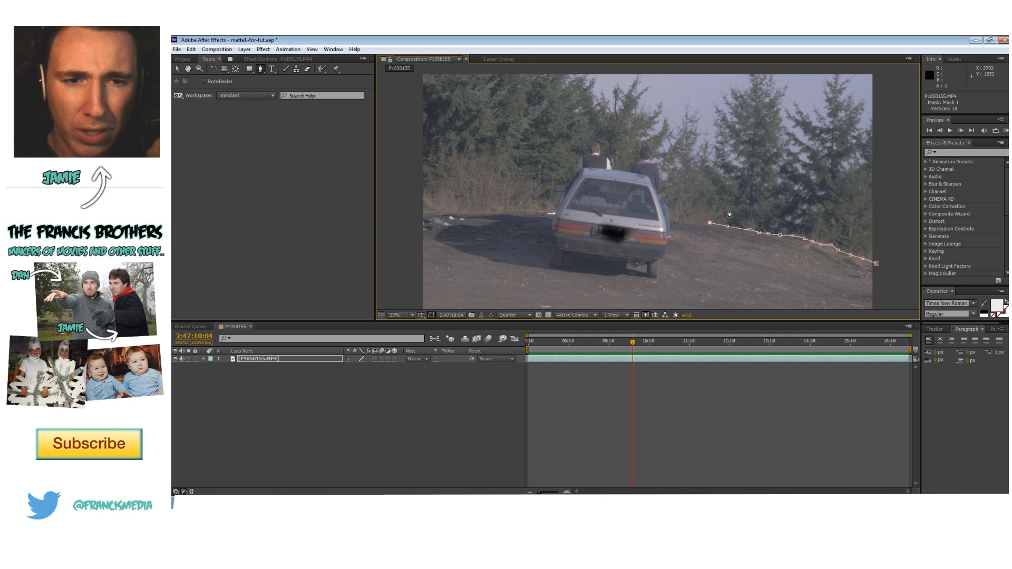
# - Continue the mask outline upward between the car and the right-hand trees, through the sky to near the frame's top edge
pyautogui.click(702, 223)
pyautogui.click(699, 211)
pyautogui.click(696, 201)
pyautogui.click(695, 193)
pyautogui.click(697, 184)
pyautogui.click(698, 176)
pyautogui.click(700, 132)
pyautogui.click(703, 121)
pyautogui.click(702, 95)
pyautogui.click(688, 82)
# - Close the mask by placing points outside the frame around its upper right corner and back to the first point
pyautogui.press(',')
pyautogui.click(661, 133)
pyautogui.click(671, 106)
pyautogui.click(734, 103)
pyautogui.click(777, 111)
pyautogui.click(801, 150)
pyautogui.click(800, 196)
pyautogui.click(765, 229)
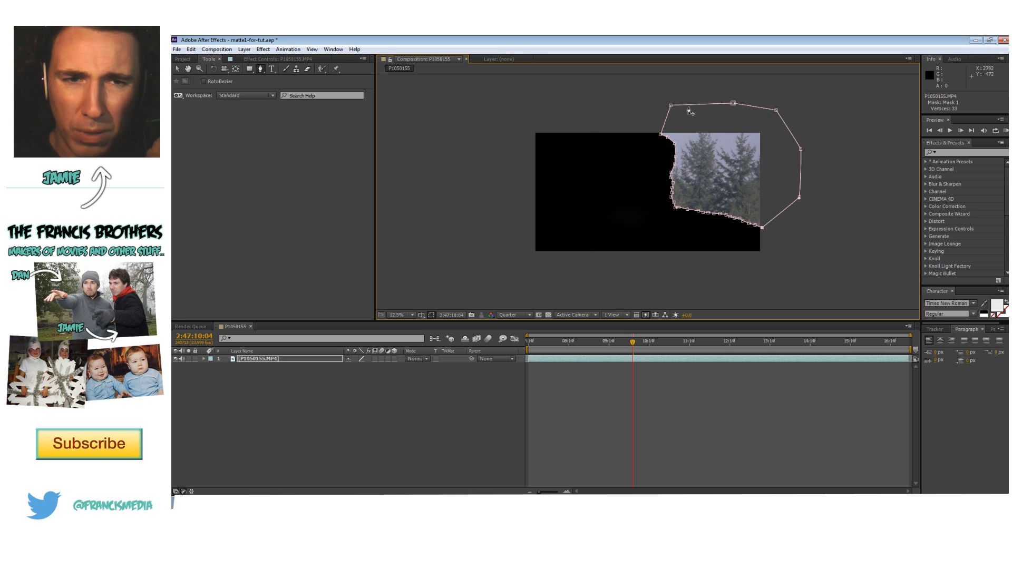
# - Set the mode of the layer's Mask 1 to Subtract and deselect the layer
pyautogui.click(298, 358)
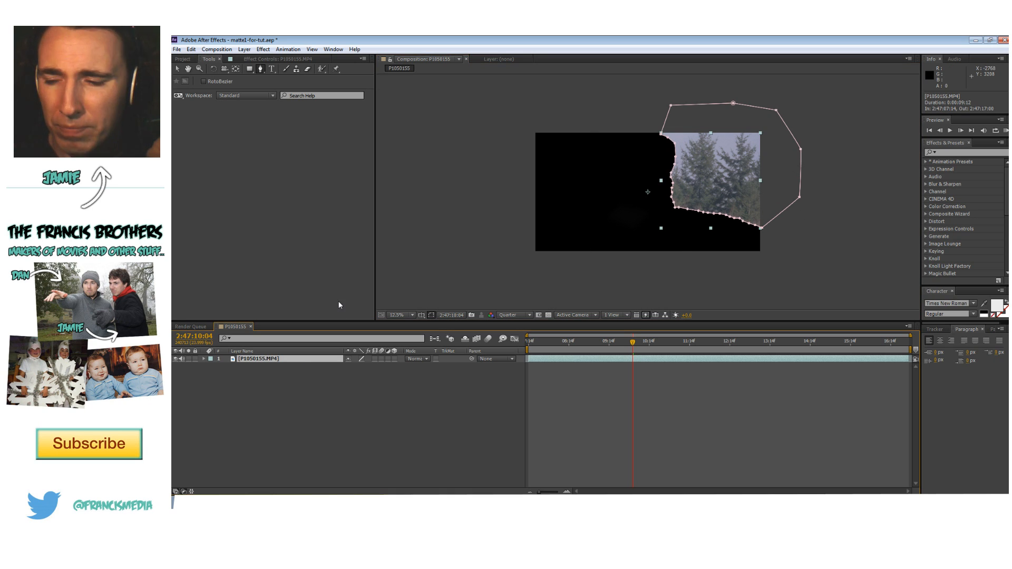
pyautogui.click(205, 359)
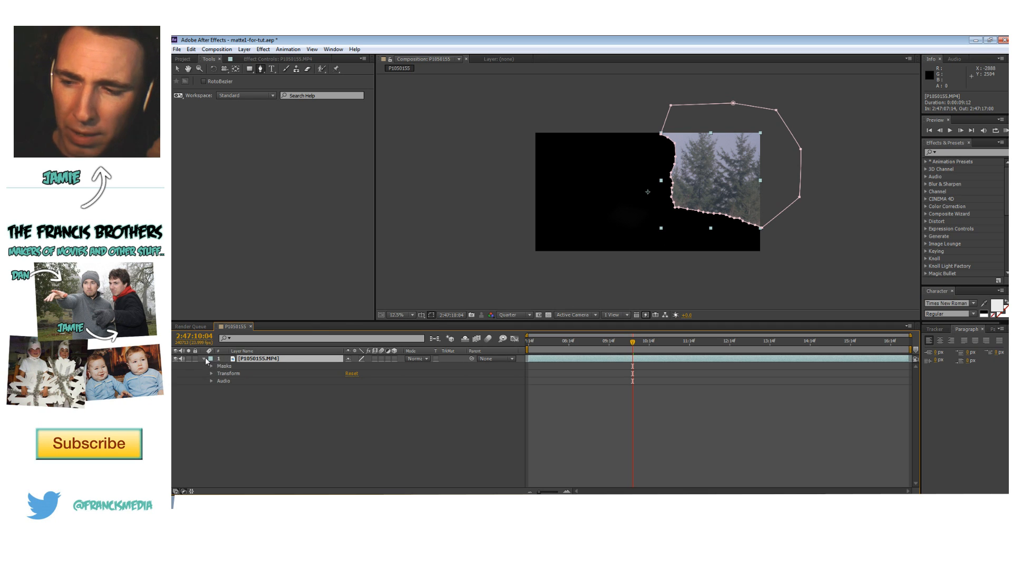
pyautogui.click(224, 367)
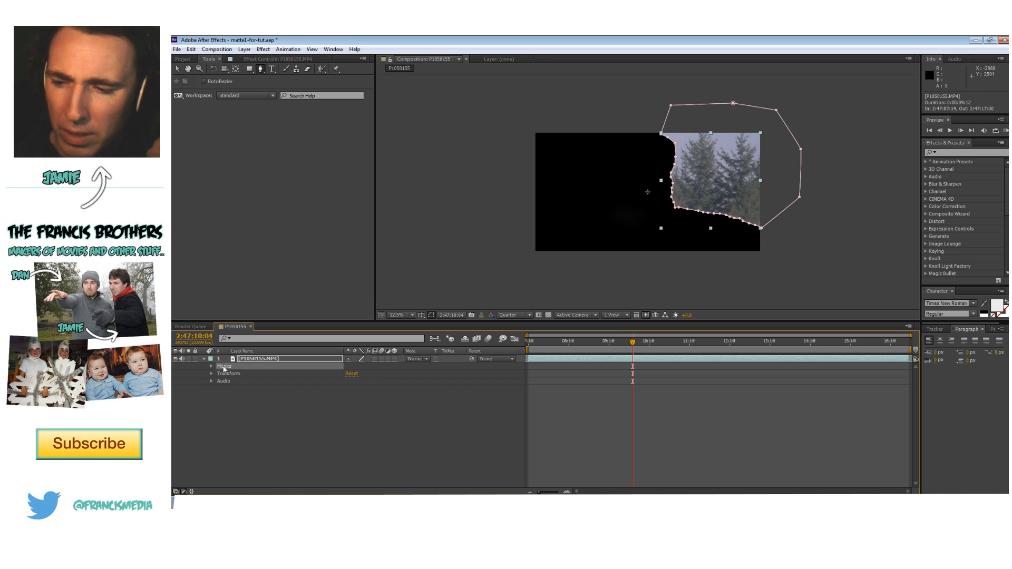
pyautogui.click(212, 367)
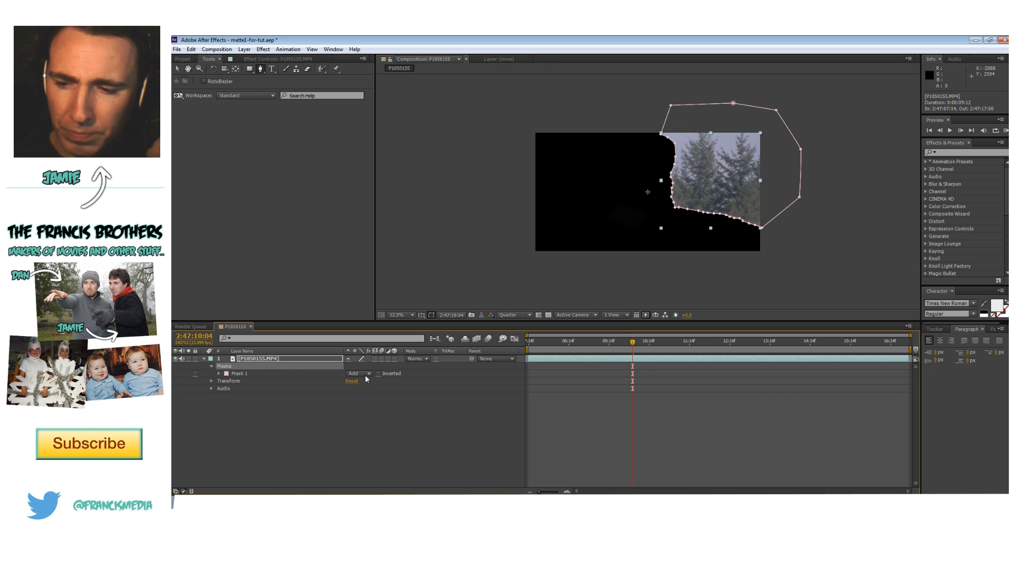
pyautogui.click(242, 374)
pyautogui.click(363, 374)
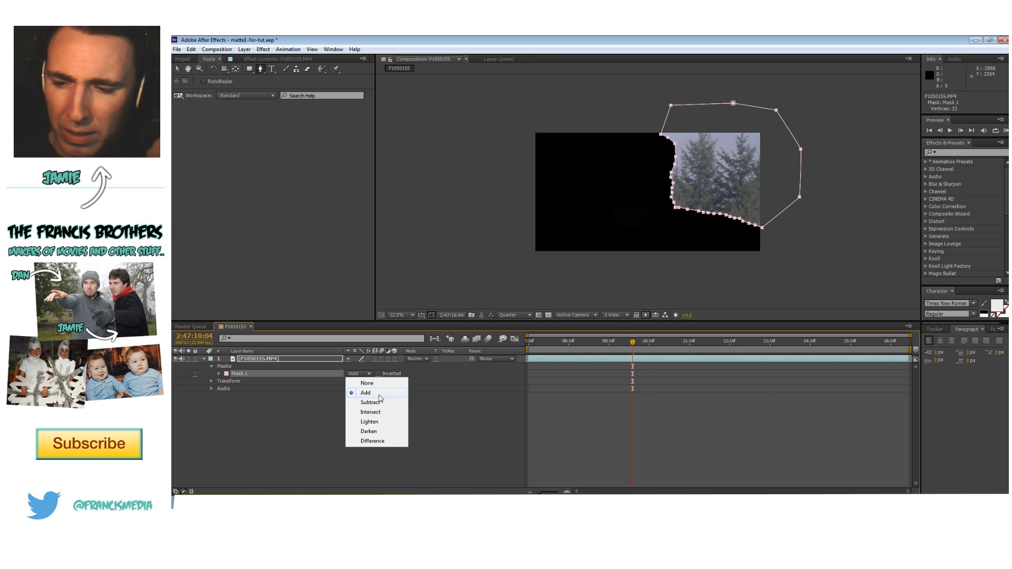
pyautogui.click(363, 402)
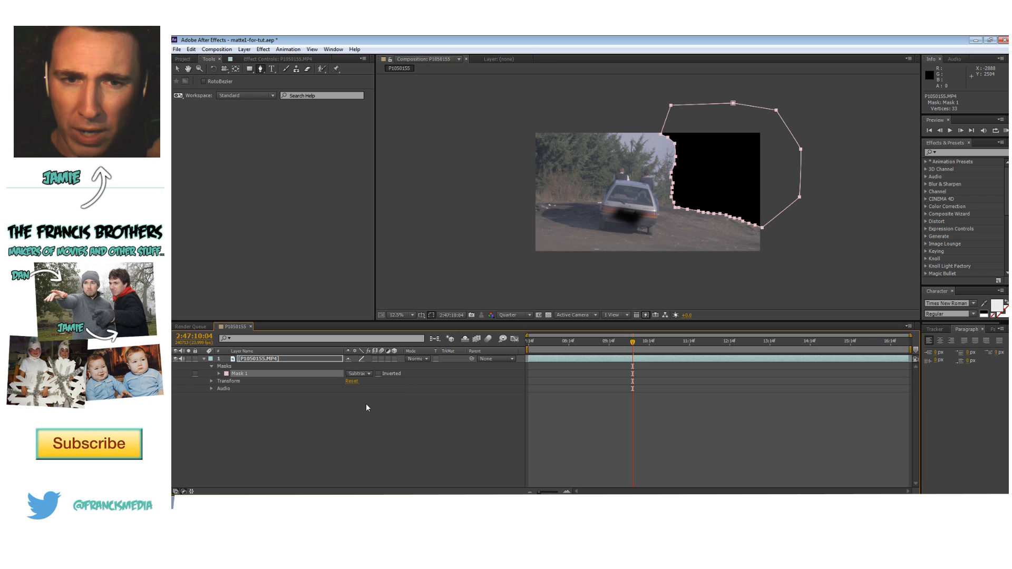
pyautogui.click(470, 193)
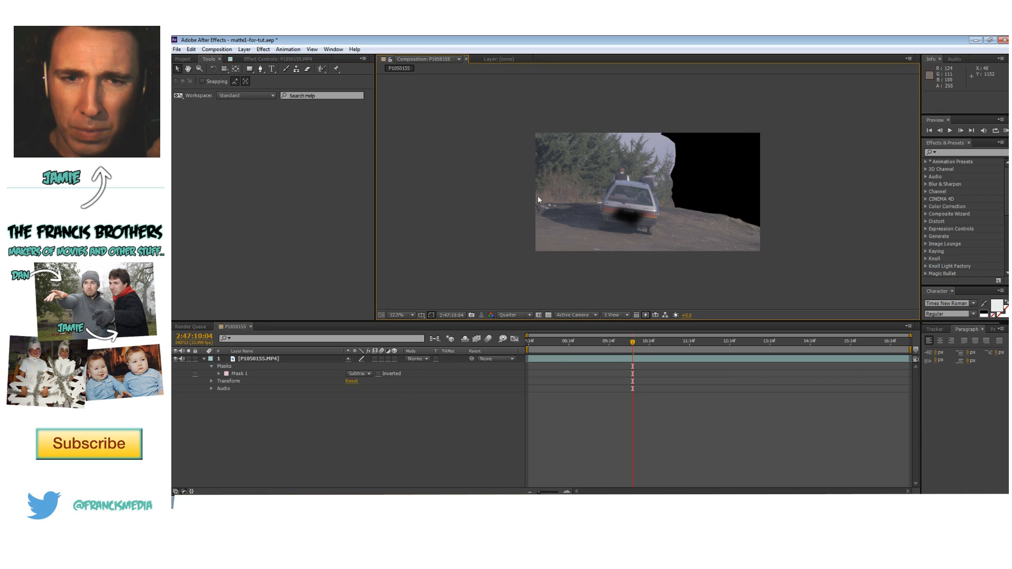
# - Play back the masked clip from the start of the composition
pyautogui.moveTo(633, 342); pyautogui.dragTo(538, 349)
pyautogui.press('space')
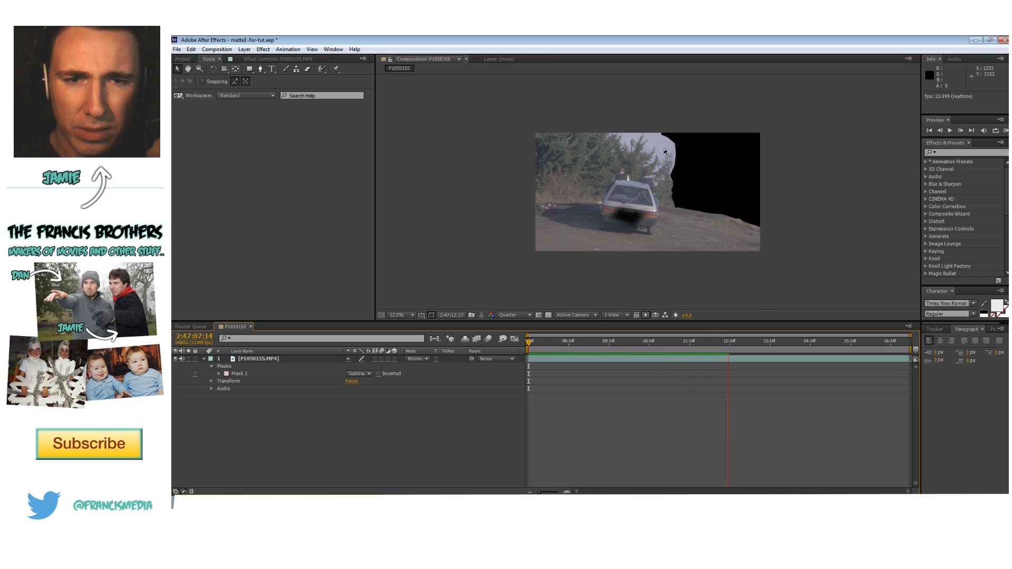
# - Stop the playback and add the clip P1050214.MP4 to the composition as a layer beneath the masked car clip
pyautogui.press('space')
pyautogui.click(273, 359)
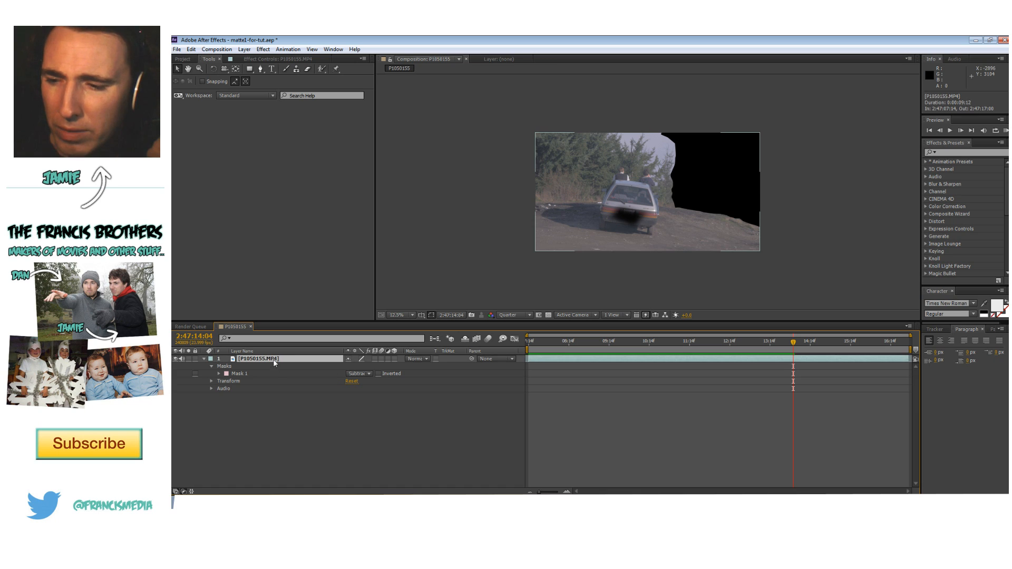
pyautogui.click(457, 218)
pyautogui.click(182, 58)
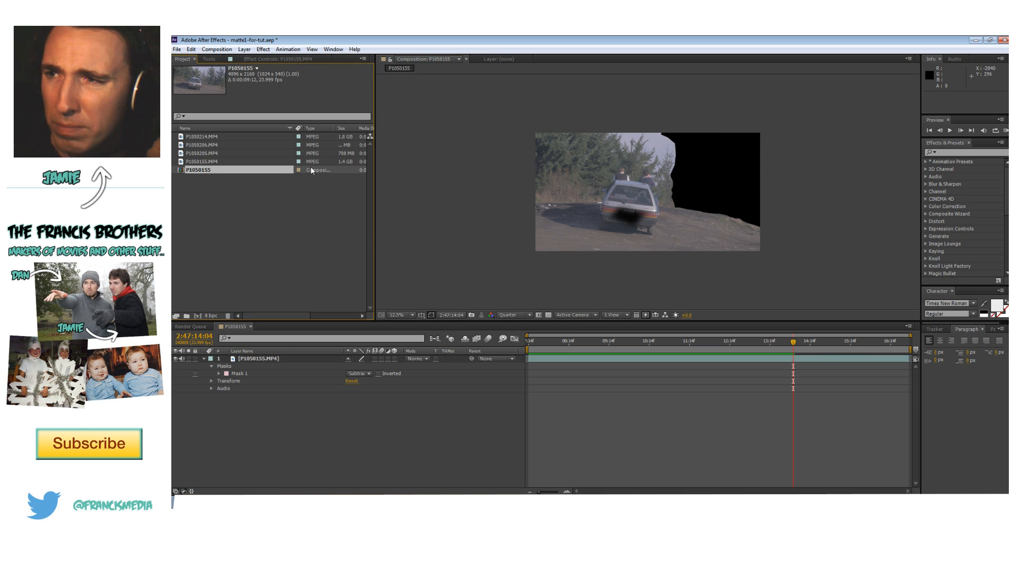
pyautogui.click(213, 138)
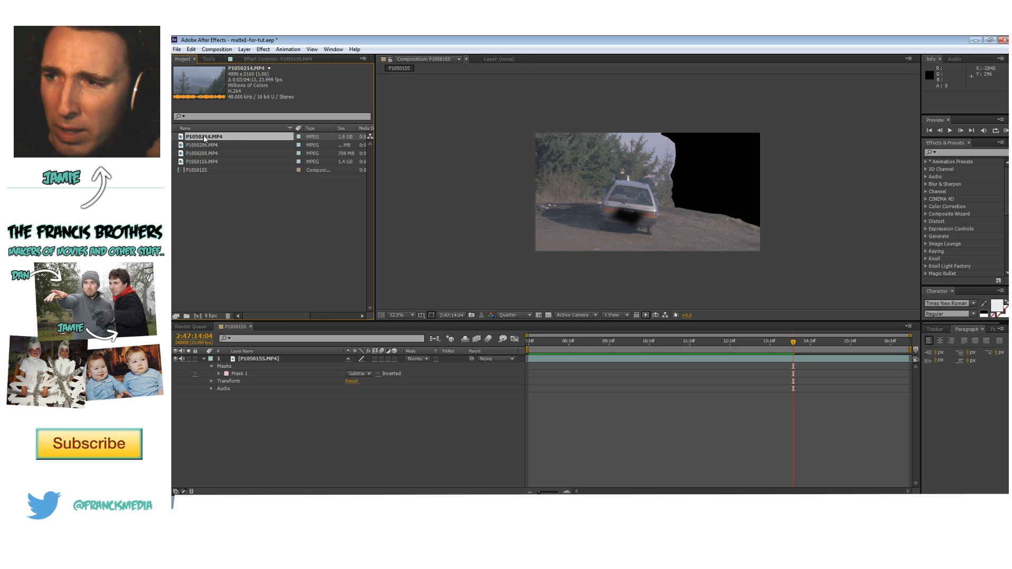
pyautogui.click(231, 214)
pyautogui.click(219, 137)
pyautogui.moveTo(219, 139); pyautogui.dragTo(261, 392)
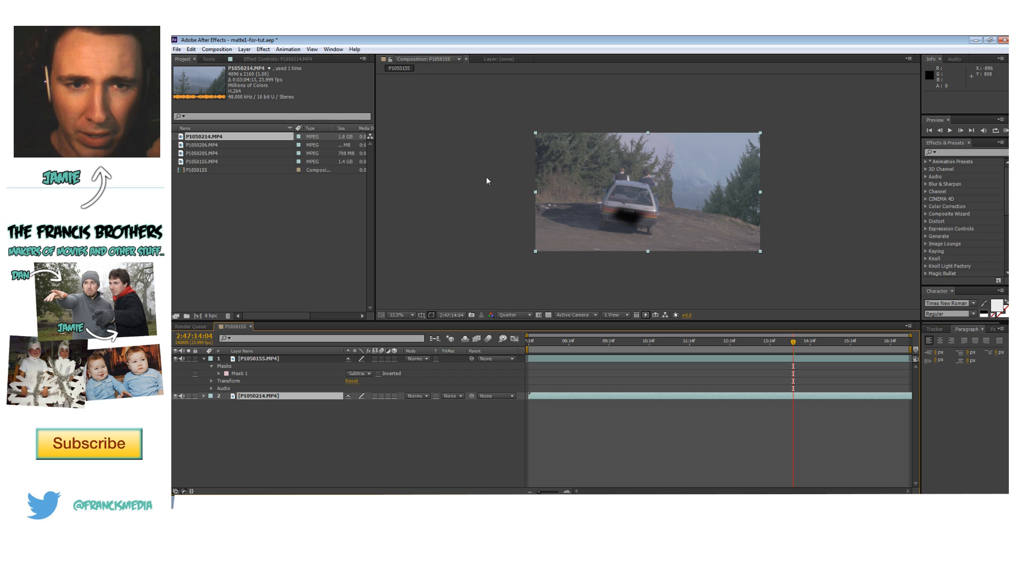
# - Shift the background clip so the town fills the masked area, at a position of about 3376, 684
pyautogui.press('.')
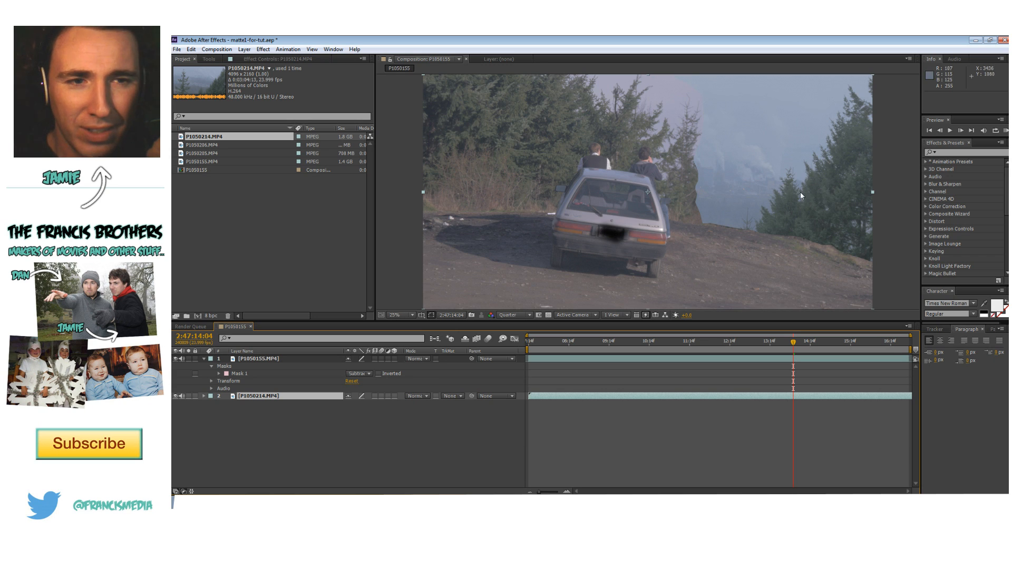
pyautogui.moveTo(696, 242); pyautogui.dragTo(764, 252)
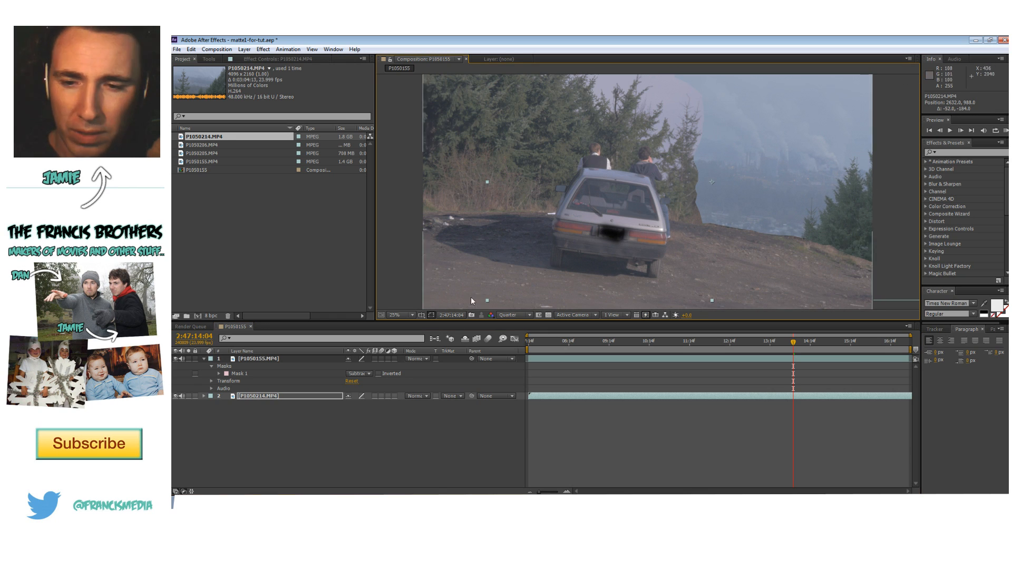
pyautogui.moveTo(762, 188); pyautogui.dragTo(799, 210)
# - Scale the background clip to 84% and reposition it behind the masked area at about 3304, 852
pyautogui.click(206, 396)
pyautogui.click(213, 404)
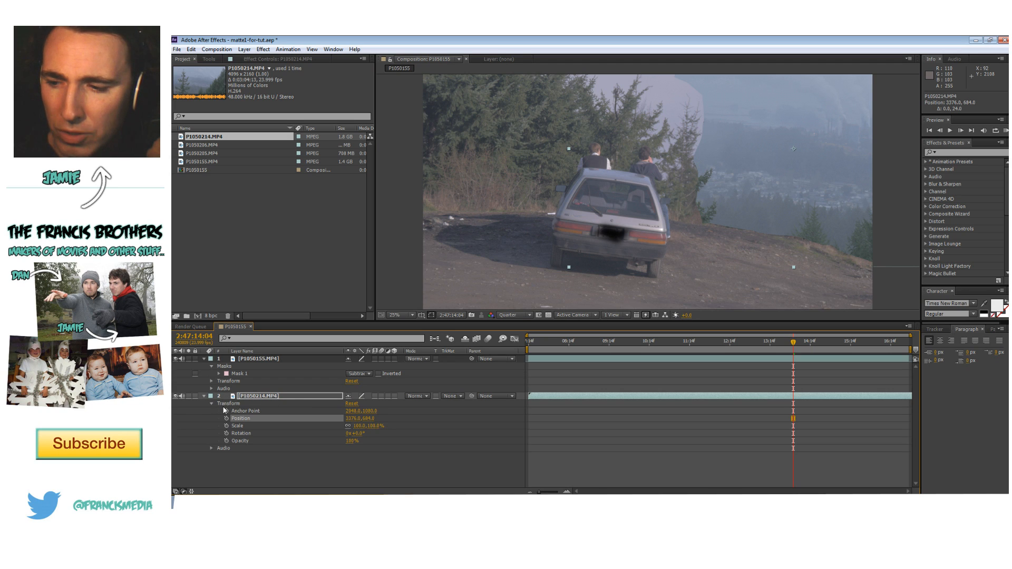
pyautogui.moveTo(377, 430); pyautogui.dragTo(370, 426)
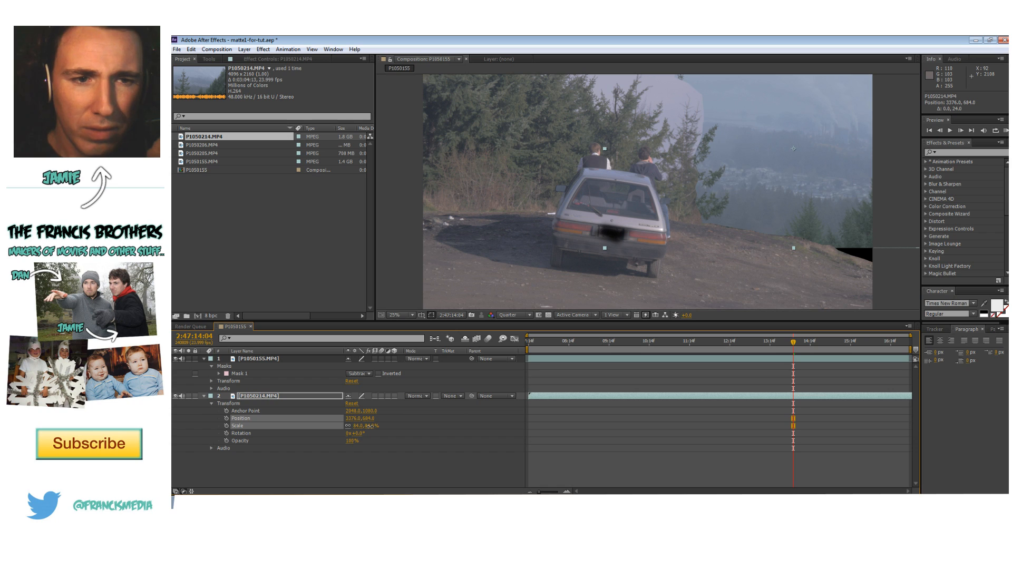
pyautogui.moveTo(780, 210); pyautogui.dragTo(774, 230)
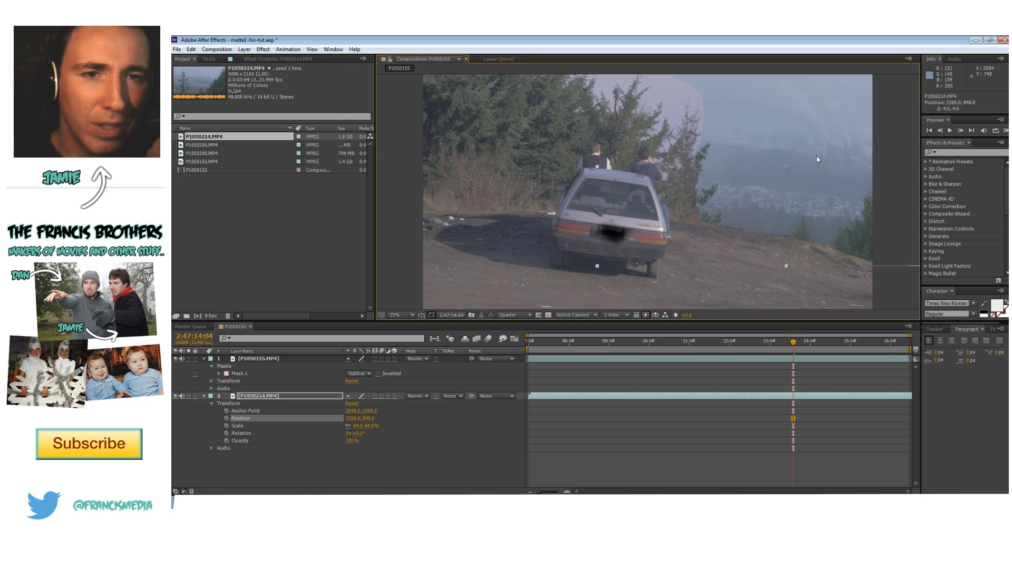
pyautogui.moveTo(873, 190)
pyautogui.mouseDown()
pyautogui.moveTo(826, 186)
pyautogui.moveTo(873, 191)
pyautogui.mouseUp()
# - Go back to the start of the composition, advance a few frames and inspect the composite up close
pyautogui.click(530, 342)
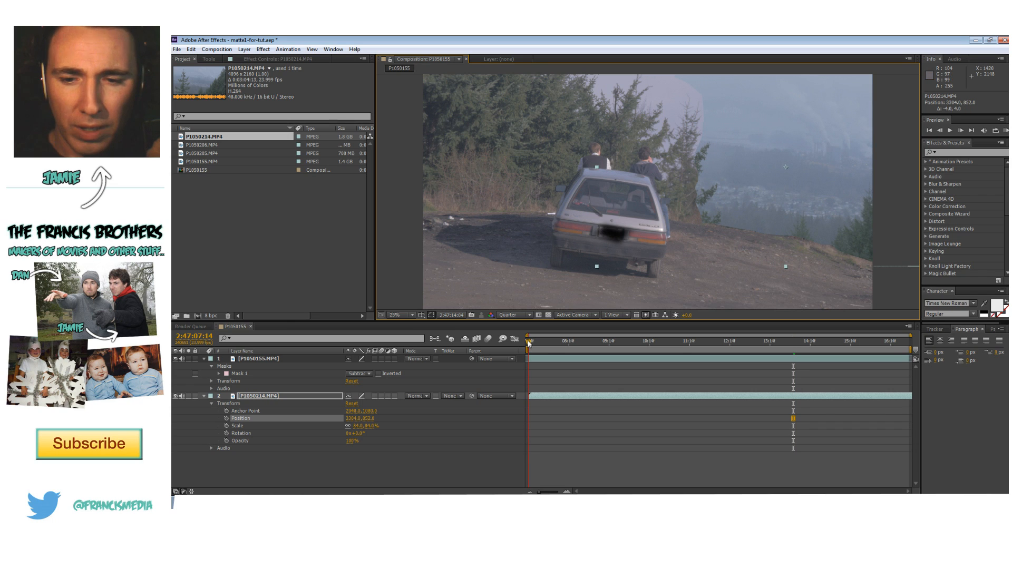
pyautogui.press('pagedown')
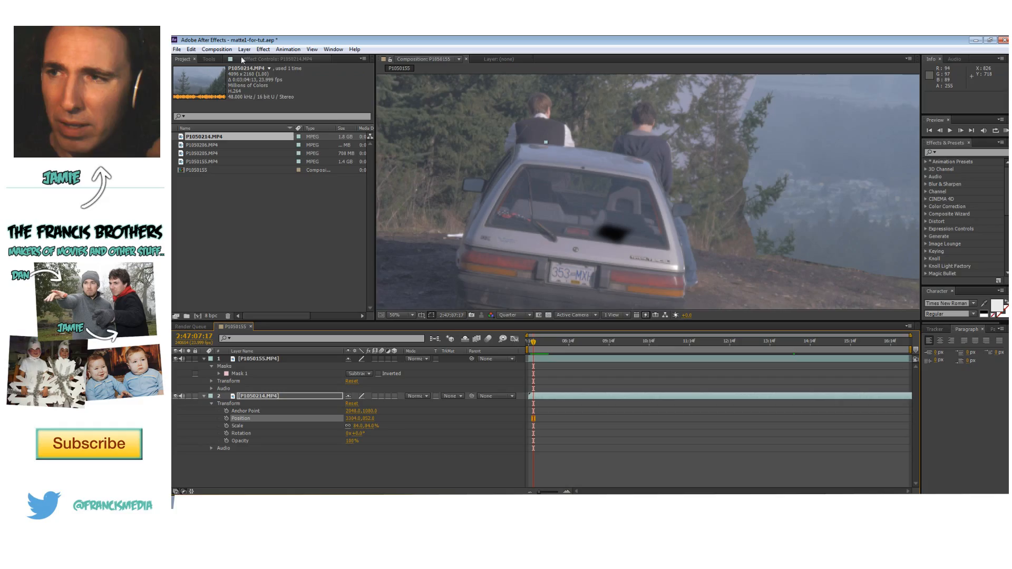
pyautogui.click(219, 58)
pyautogui.click(263, 60)
pyautogui.click(182, 59)
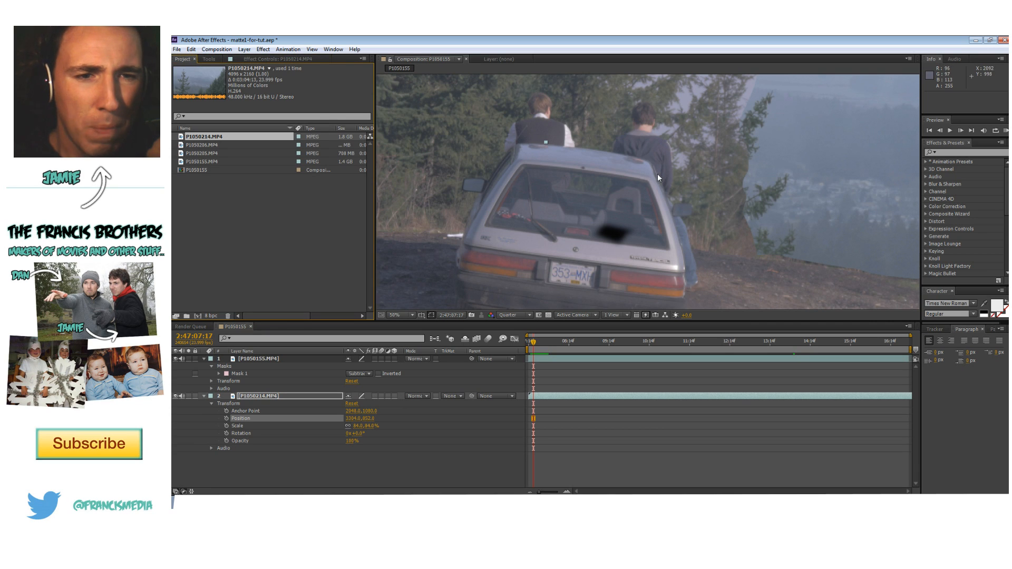
pyautogui.scroll(-2, 657, 172)
# - Find the Curves effect and apply it to the P1050214.MP4 background layer
pyautogui.click(287, 396)
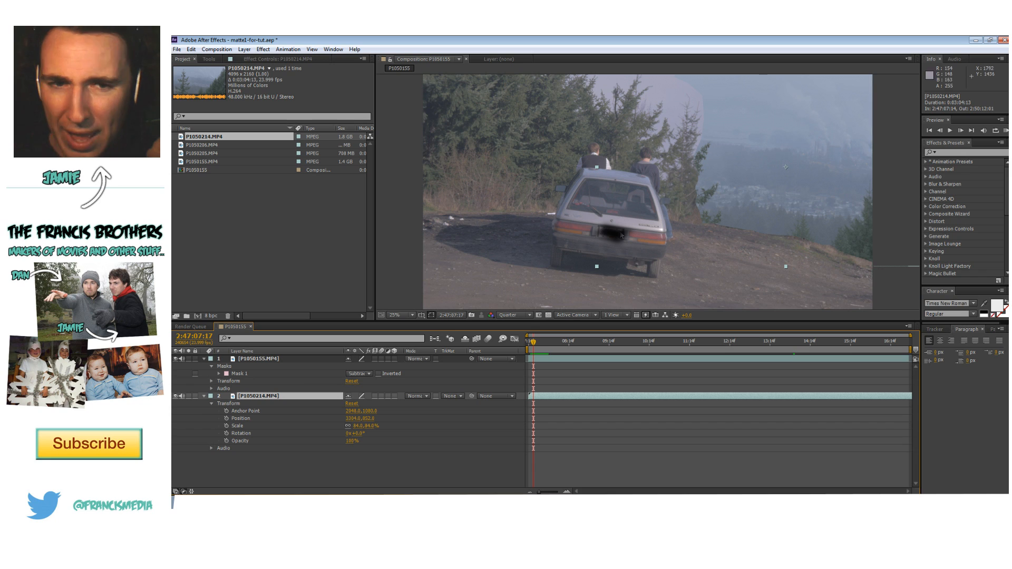
pyautogui.click(947, 152)
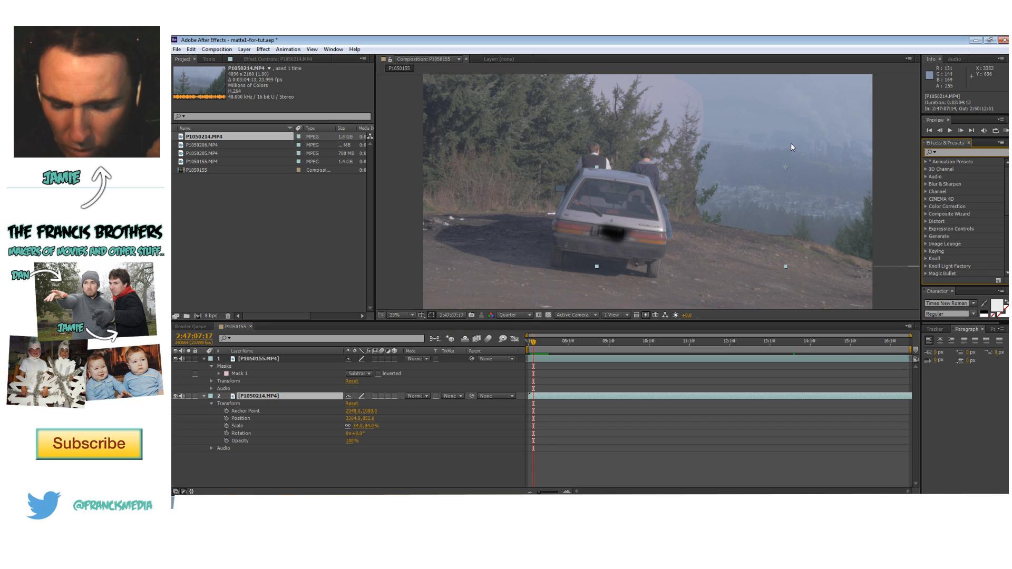
pyautogui.write('curve')
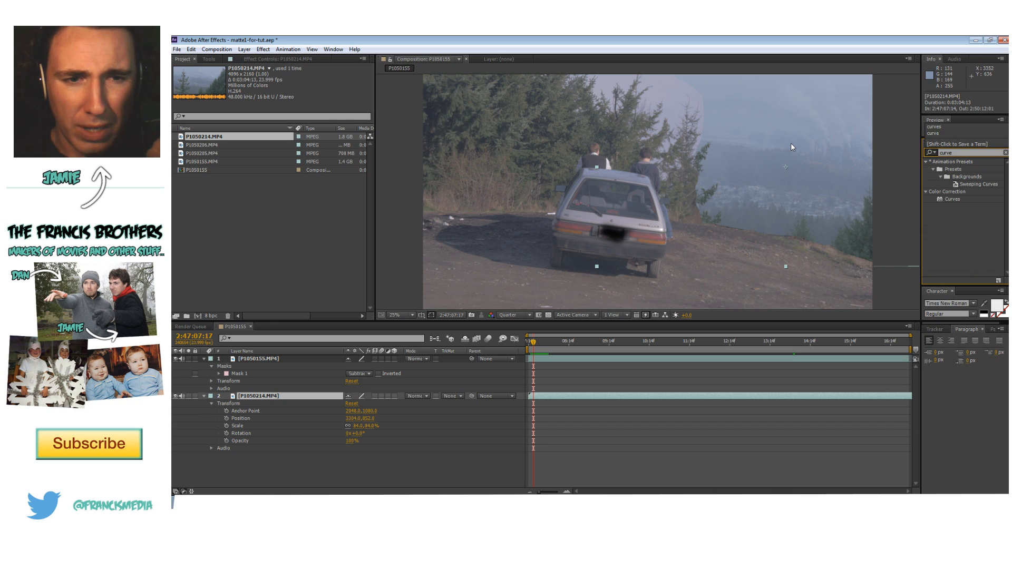
pyautogui.click(955, 199)
pyautogui.click(963, 152)
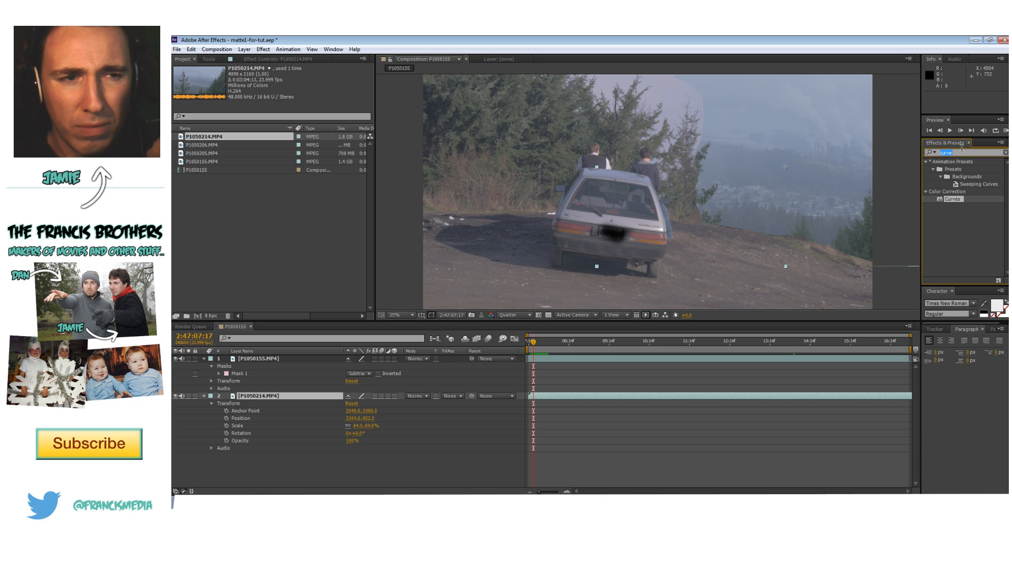
pyautogui.write('curve')
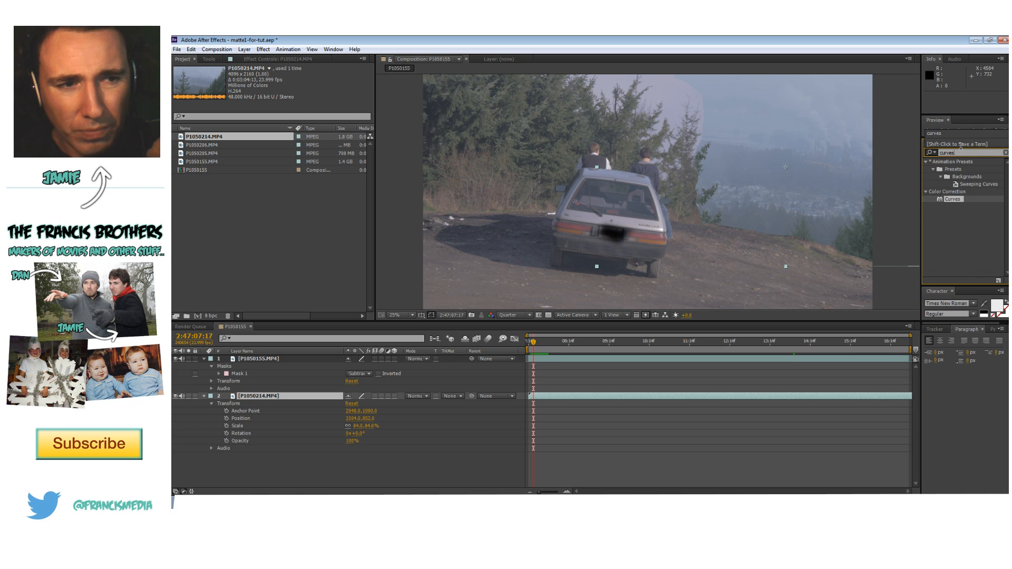
pyautogui.moveTo(952, 199); pyautogui.dragTo(277, 396)
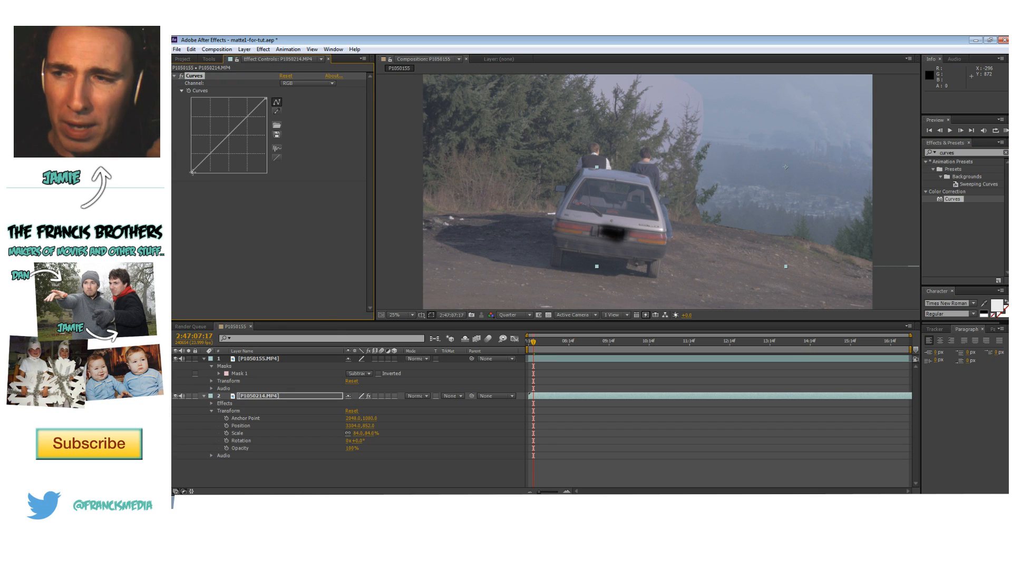
# - Shape the background layer's RGB curve into a strong S by lowering the shadows and raising the highlights
pyautogui.moveTo(193, 173)
pyautogui.mouseDown()
pyautogui.moveTo(205, 178)
pyautogui.moveTo(192, 176)
pyautogui.moveTo(203, 166)
pyautogui.mouseUp()
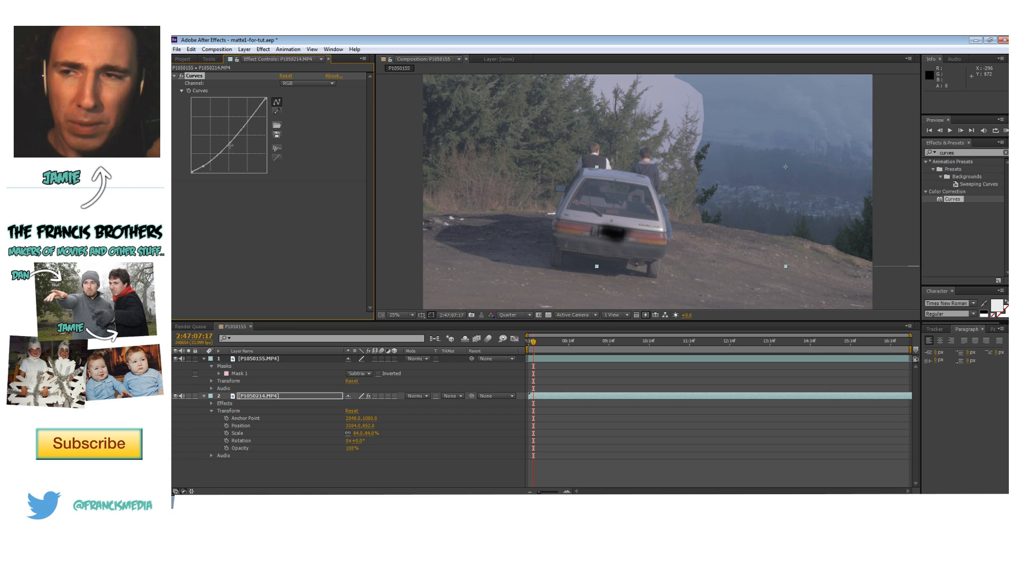
pyautogui.moveTo(266, 108); pyautogui.dragTo(251, 108)
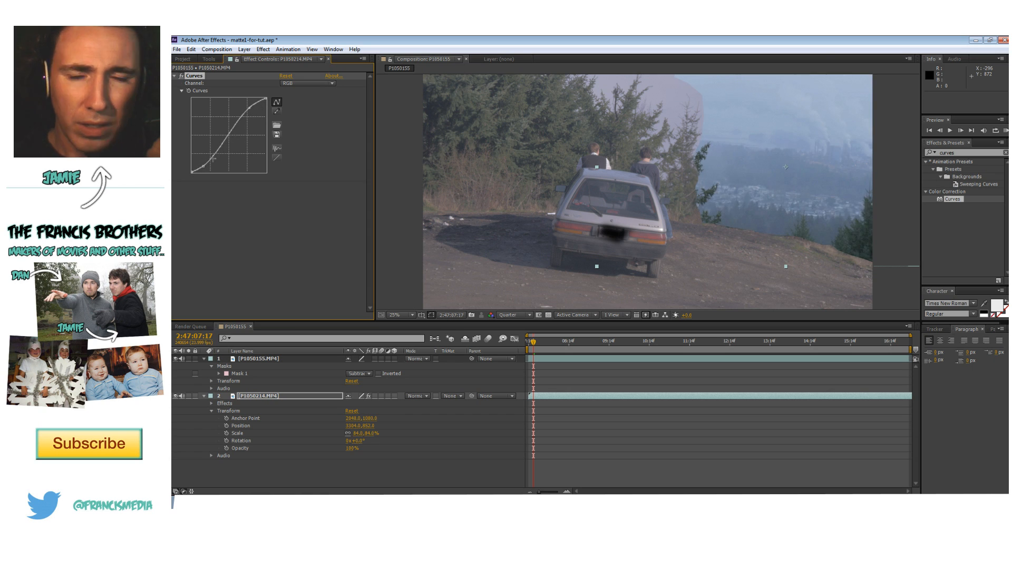
pyautogui.moveTo(201, 167); pyautogui.dragTo(215, 168)
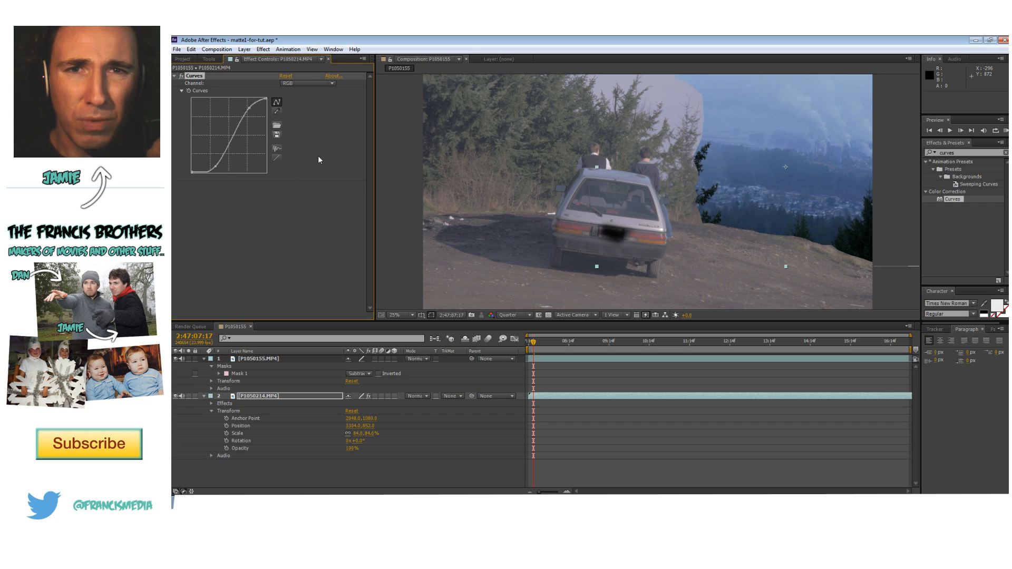
# - Copy the Curves effect from the P1050214.MP4 background layer
pyautogui.click(286, 299)
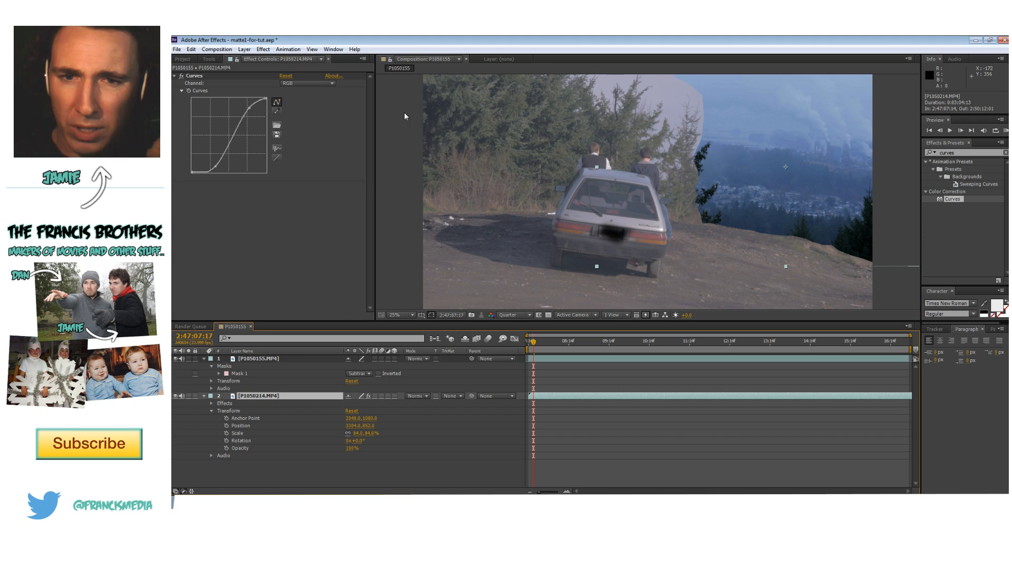
pyautogui.click(200, 78)
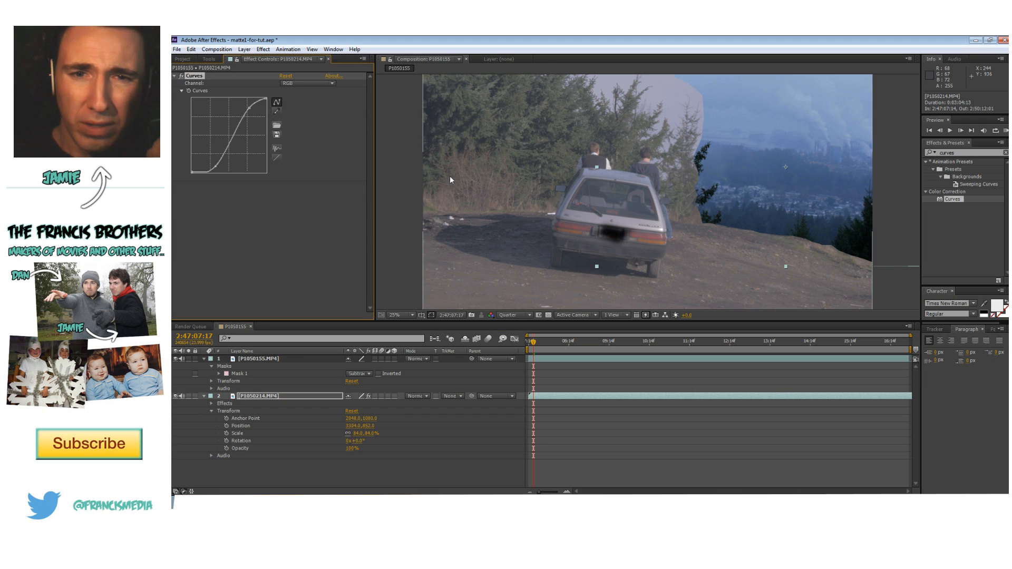
pyautogui.click(403, 217)
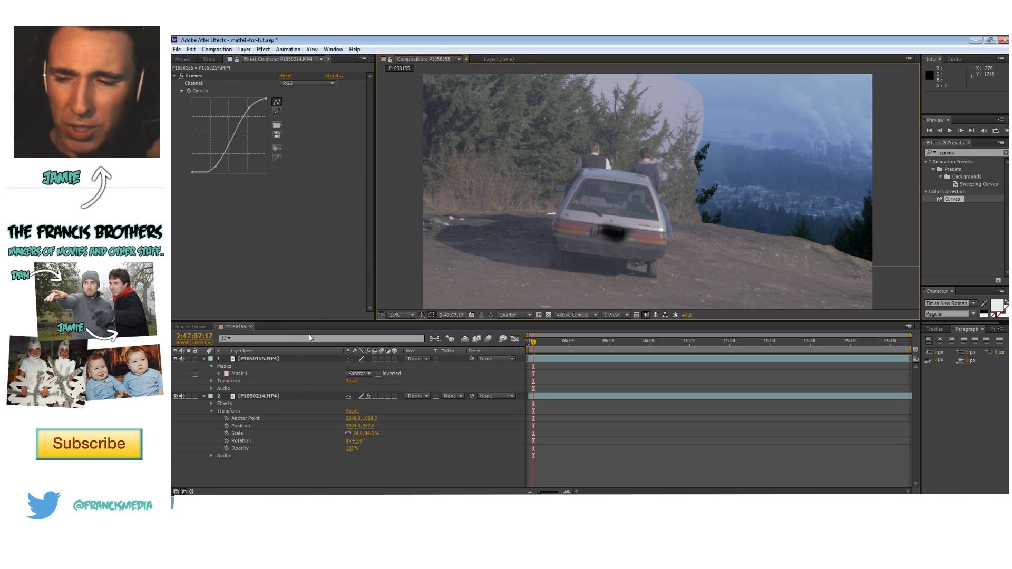
pyautogui.click(273, 94)
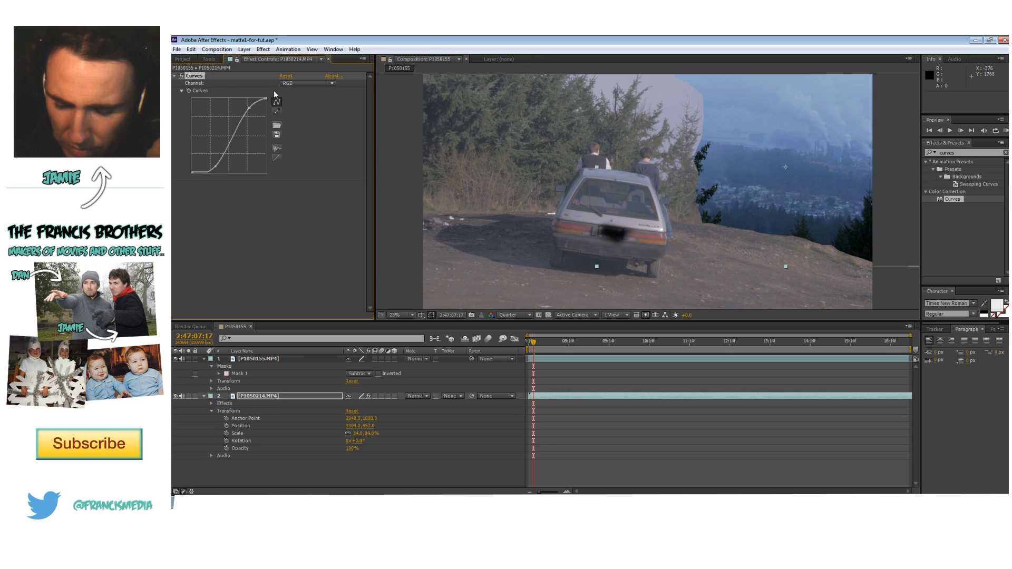
pyautogui.click(192, 49)
pyautogui.click(211, 102)
# - Rename the car layer after the two people in it and the background layer as town
pyautogui.click(298, 359)
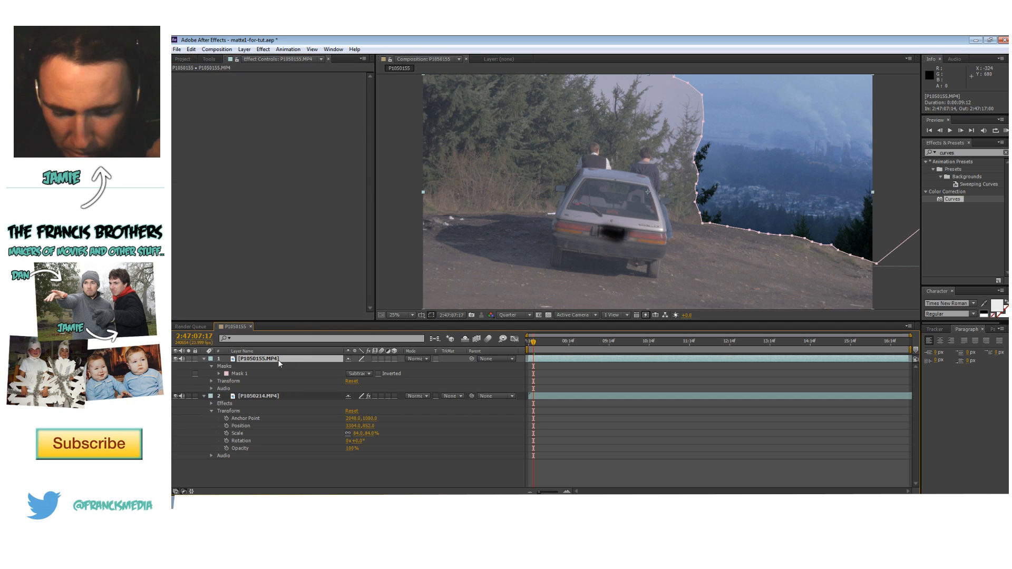
pyautogui.press('Return')
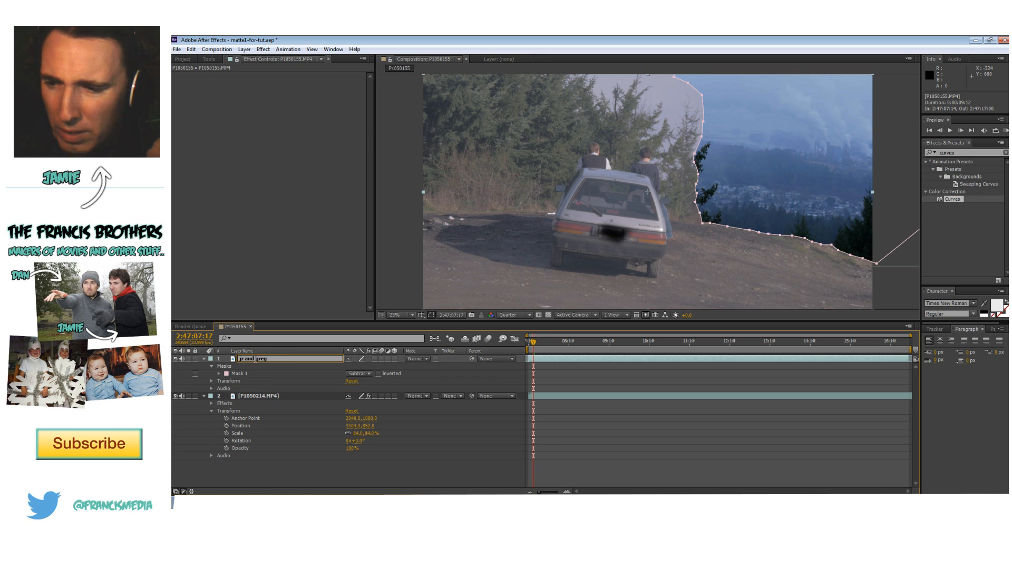
pyautogui.click(301, 397)
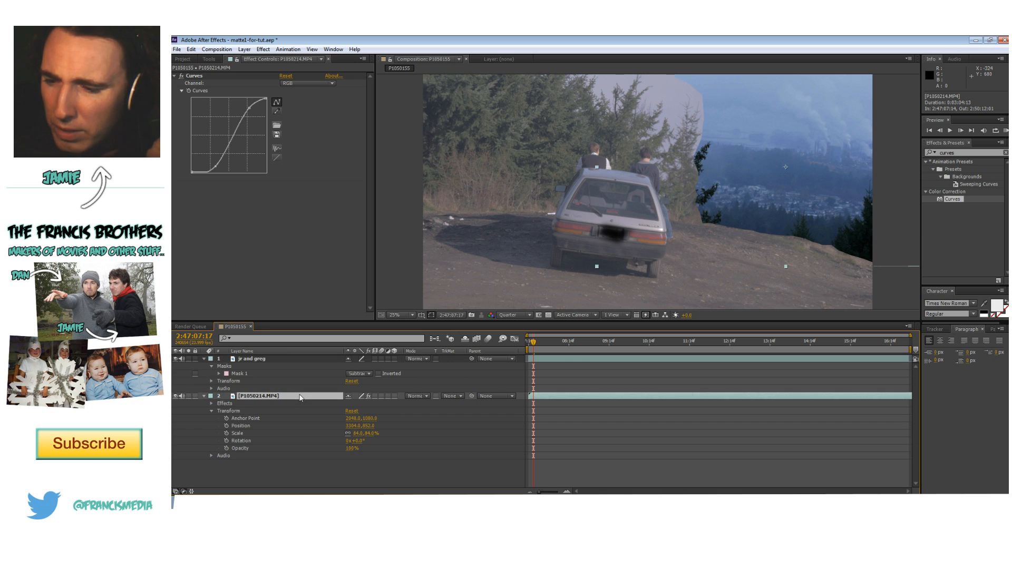
pyautogui.press('Return')
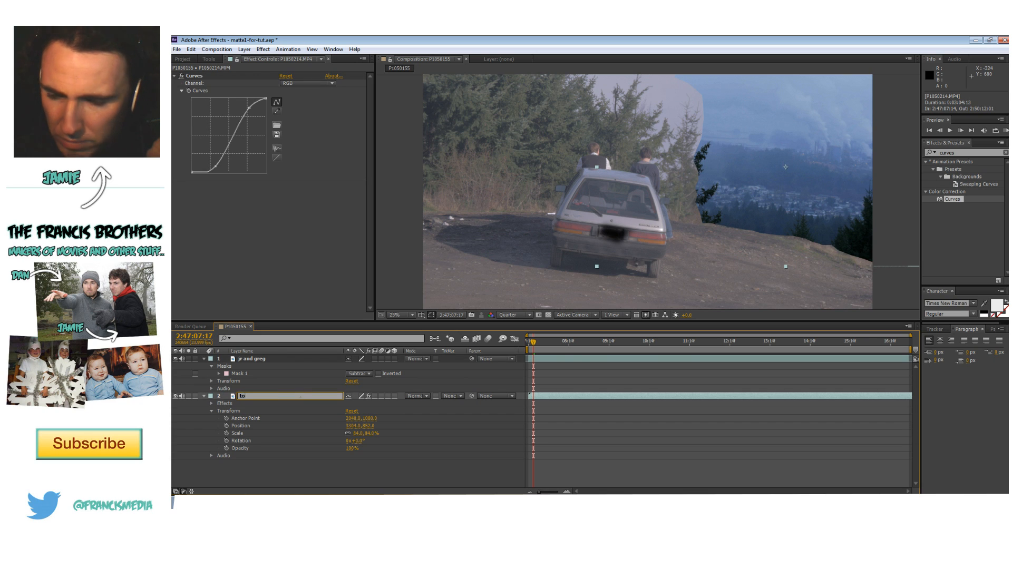
pyautogui.press('Return')
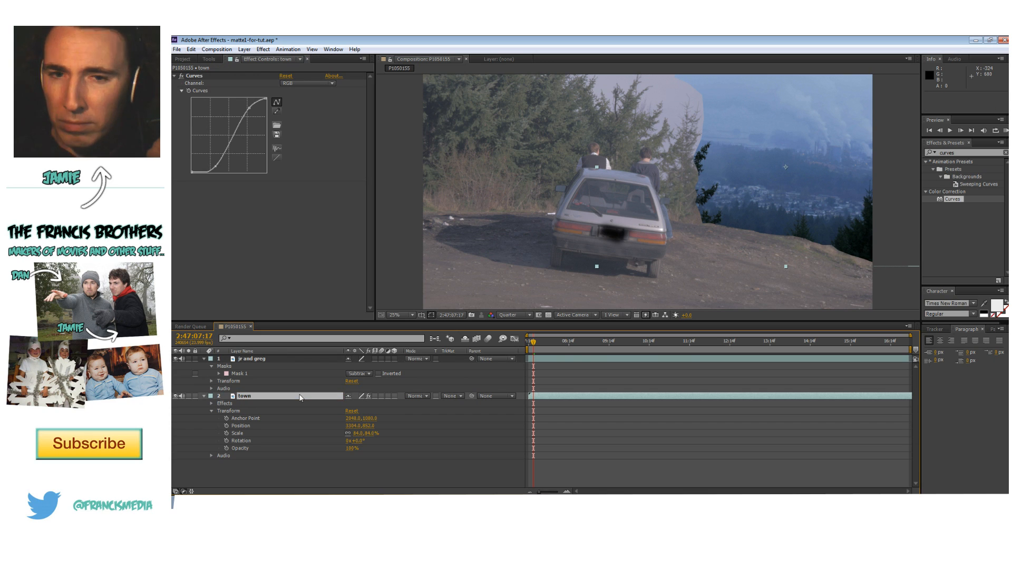
# - Paste the Curves effect onto the car layer and soften its contrast by moving the shadow point back toward the lower left corner
pyautogui.click(279, 358)
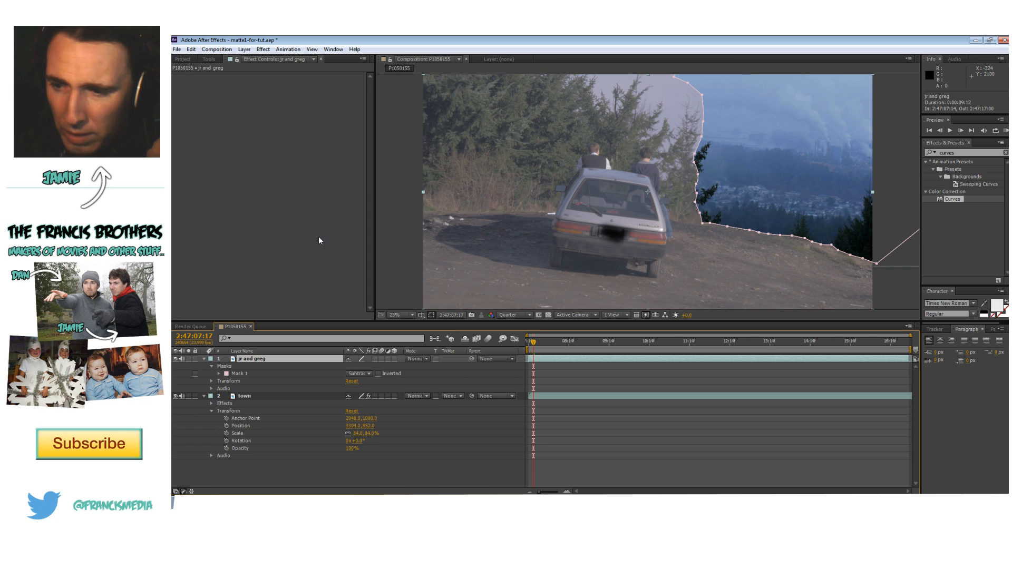
pyautogui.hotkey('ctrl', 'v')
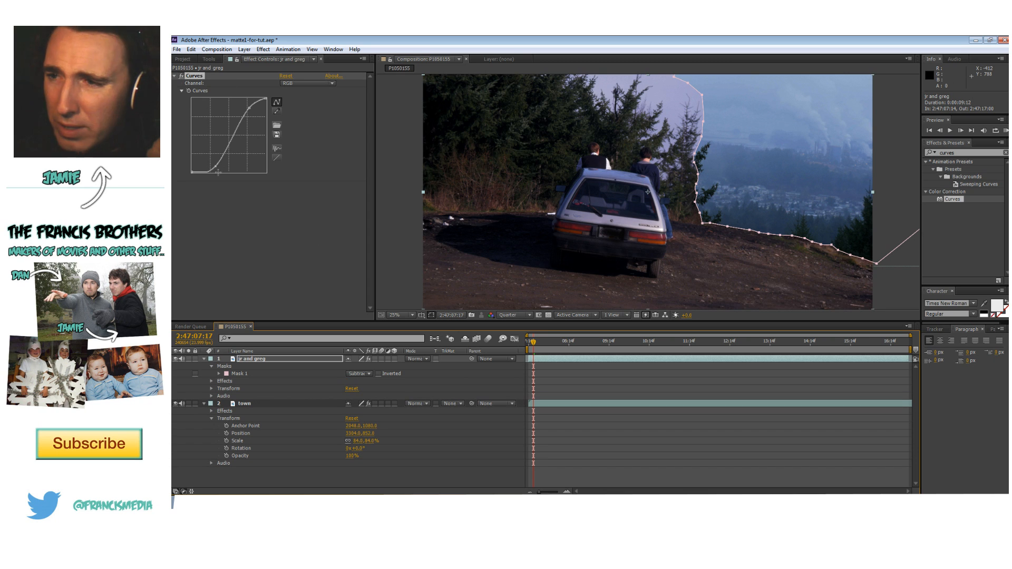
pyautogui.moveTo(216, 169); pyautogui.dragTo(205, 170)
pyautogui.moveTo(249, 108); pyautogui.dragTo(247, 108)
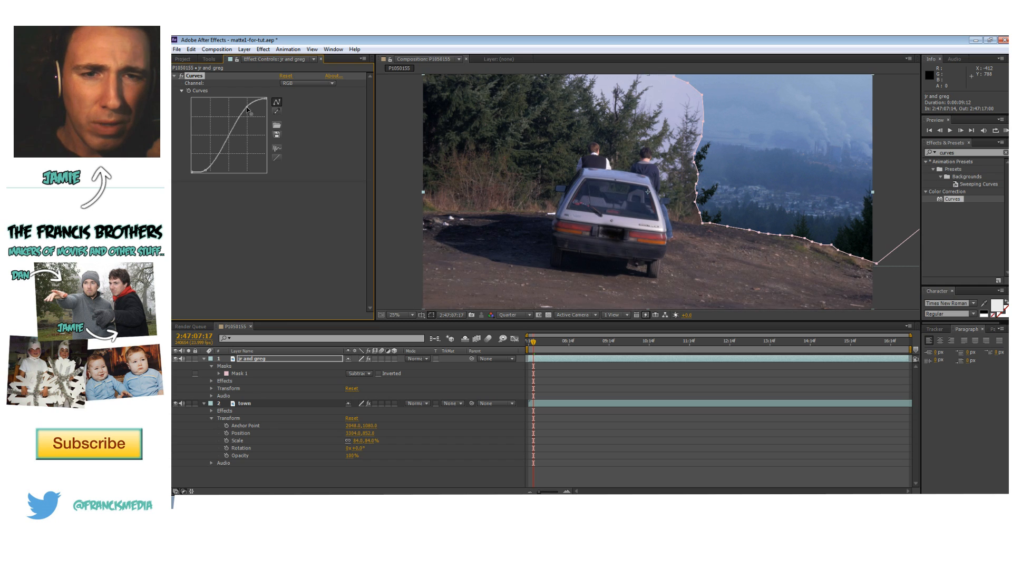
pyautogui.moveTo(206, 169); pyautogui.dragTo(202, 169)
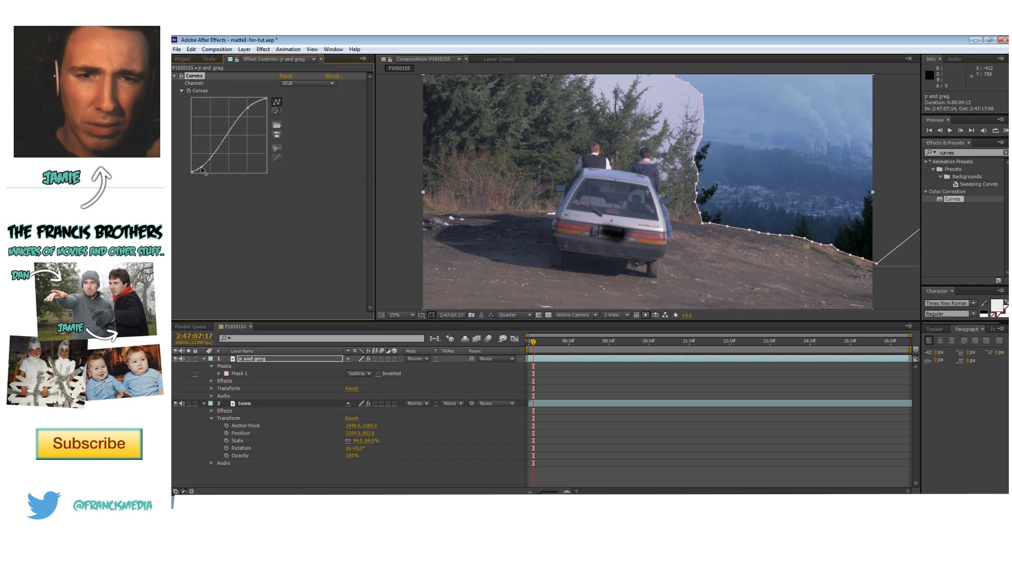
# - Soften the town layer's curve by moving its shadow point back toward the lower left corner
pyautogui.click(271, 405)
pyautogui.moveTo(215, 167); pyautogui.dragTo(204, 171)
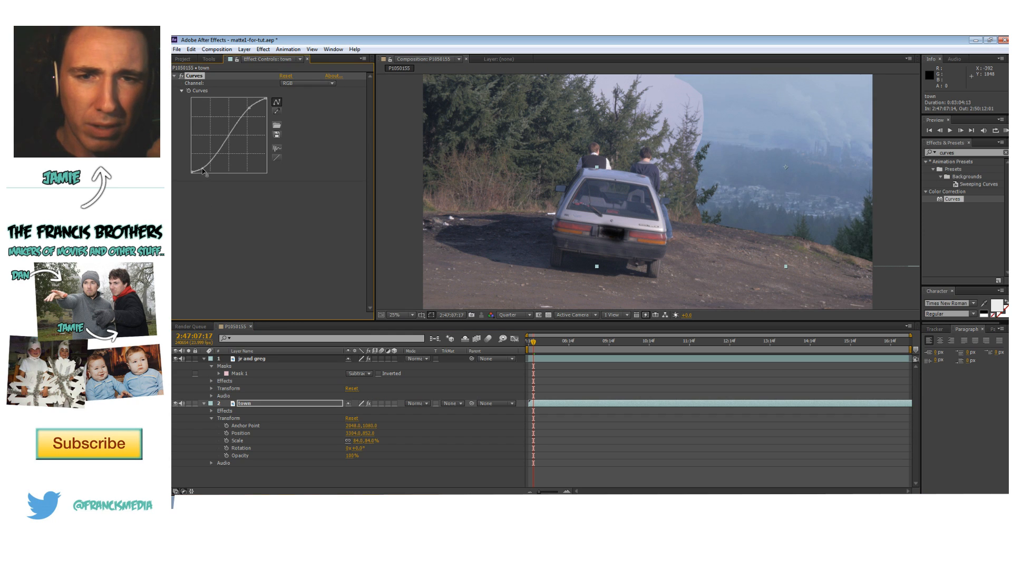
# - Feather the car layer's mask edge by 15 pixels
pyautogui.click(236, 375)
pyautogui.click(204, 404)
pyautogui.click(213, 420)
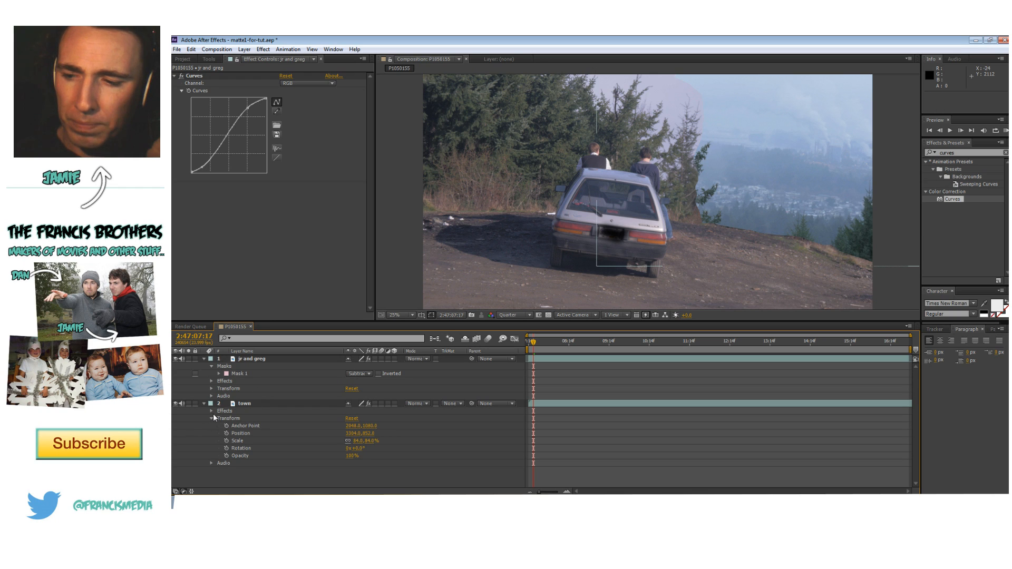
pyautogui.click(219, 374)
pyautogui.click(246, 375)
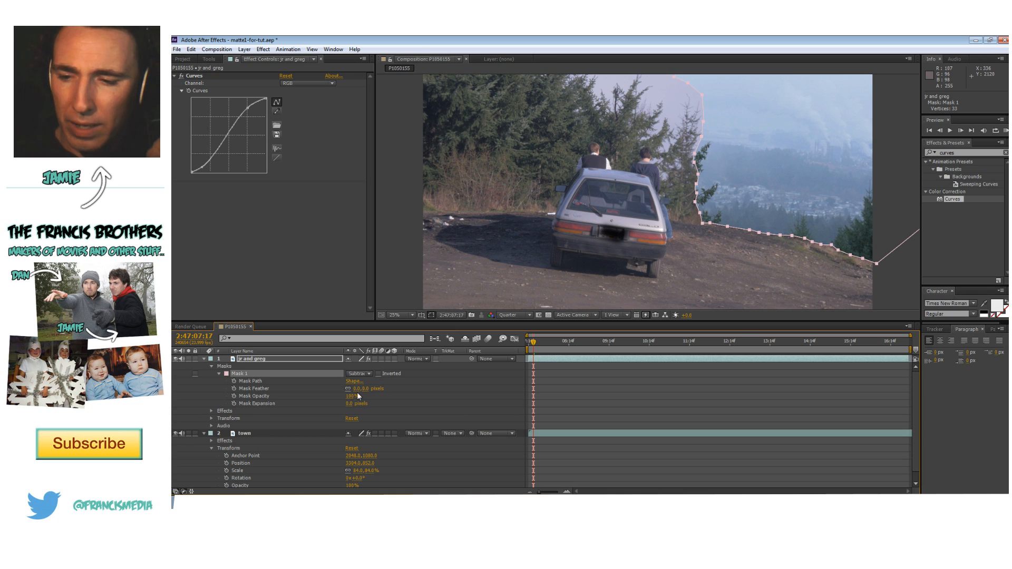
pyautogui.click(257, 388)
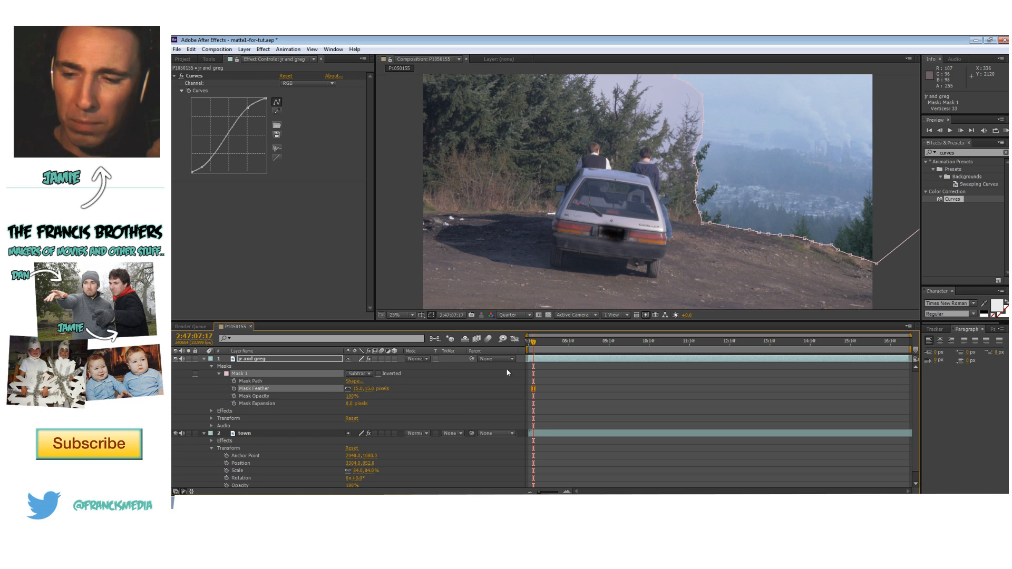
pyautogui.click(485, 406)
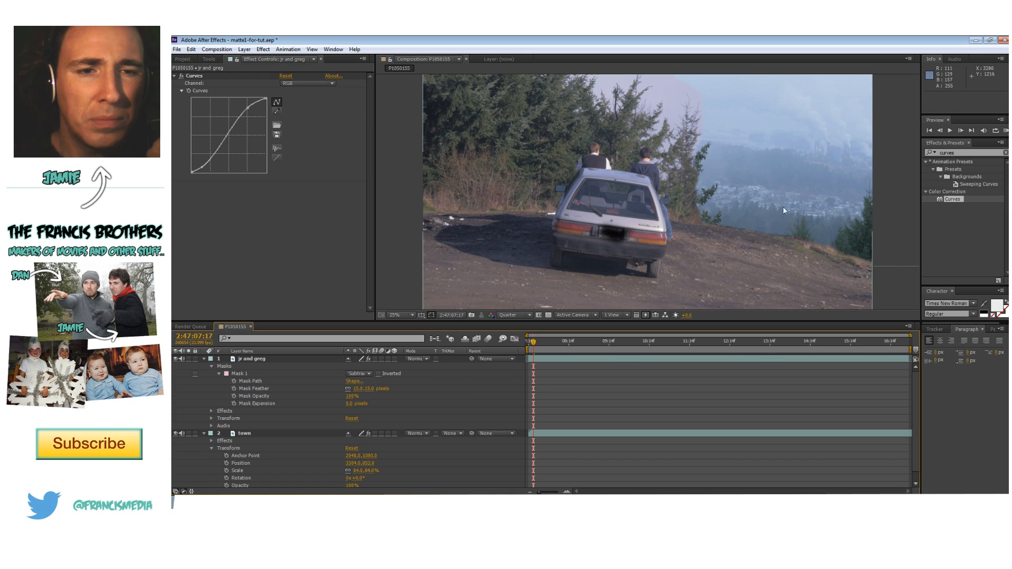
# - Play back the composite from near its start to check the feathered mask edge
pyautogui.press('space')
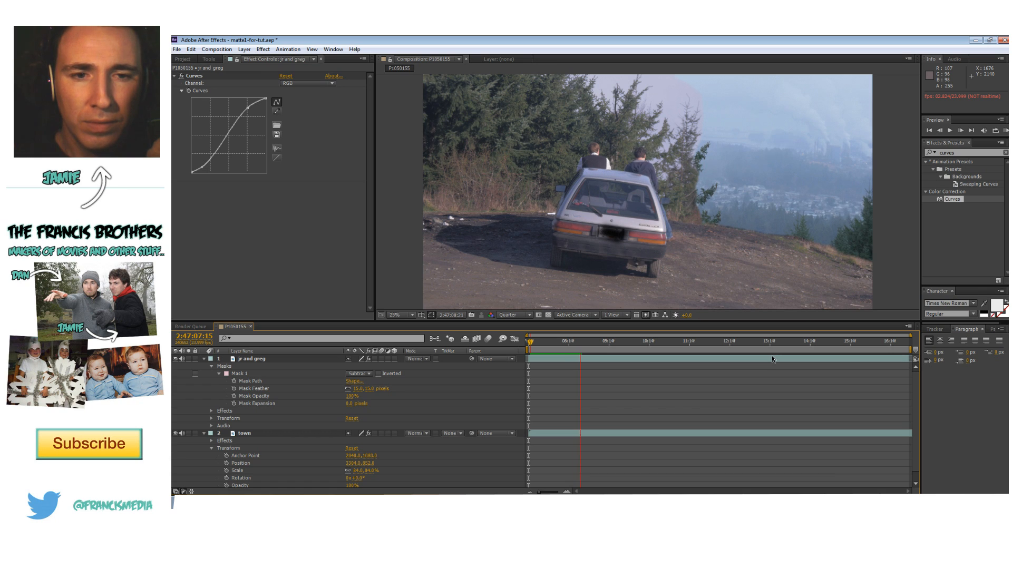
pyautogui.press('space')
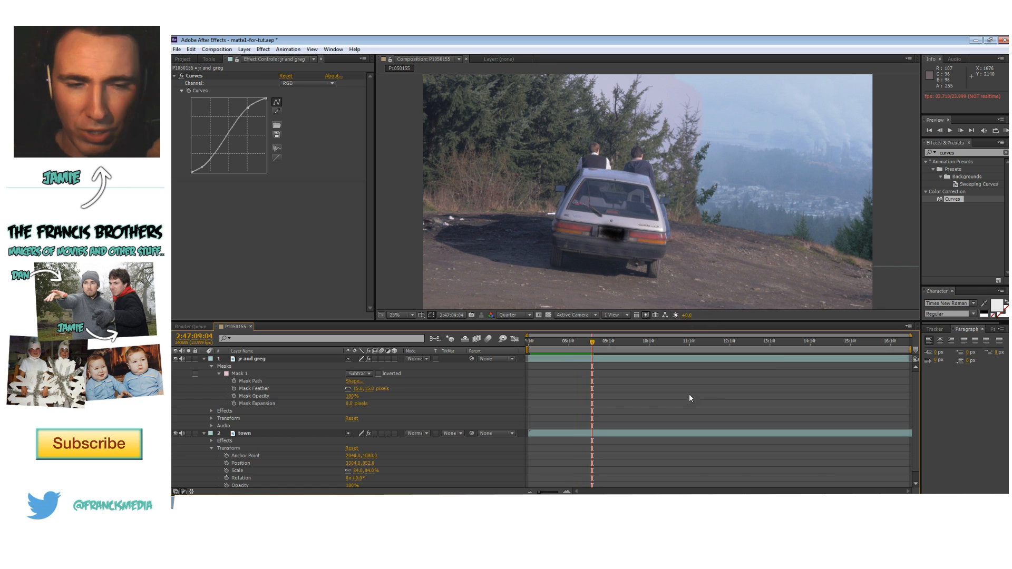
pyautogui.click(542, 343)
pyautogui.press('space')
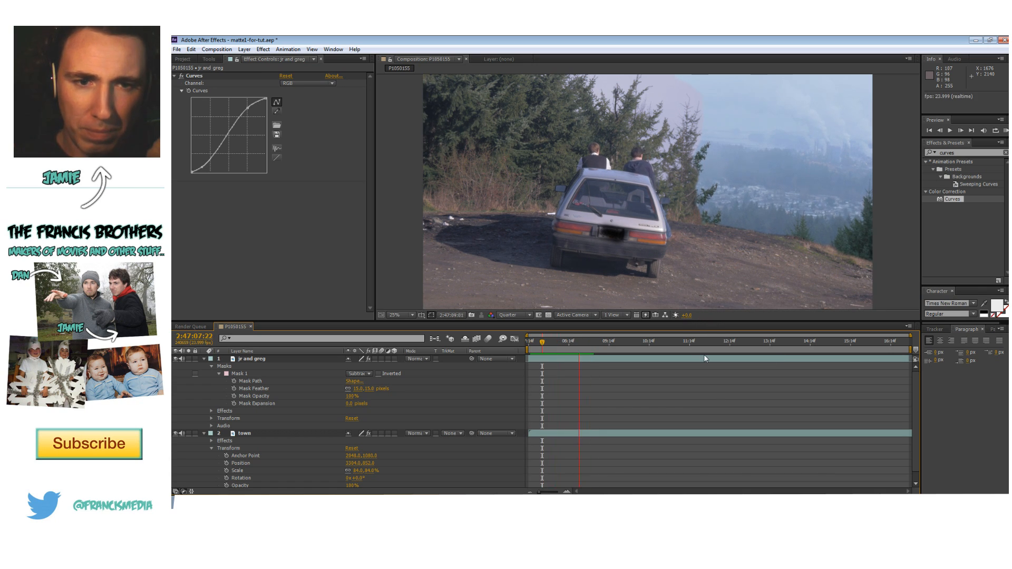
pyautogui.click(642, 435)
pyautogui.moveTo(628, 435); pyautogui.dragTo(519, 436)
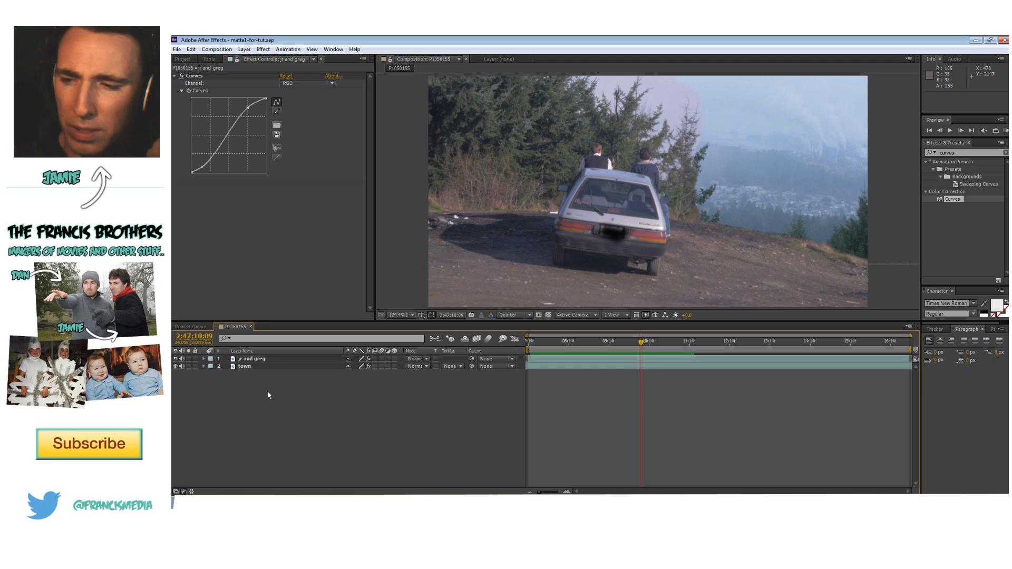
# - Pre-compose the car and town layers together into a composition named Matte and play it back from the start
pyautogui.moveTo(278, 379); pyautogui.dragTo(251, 341)
pyautogui.moveTo(279, 393); pyautogui.dragTo(252, 359)
pyautogui.click(271, 376)
pyautogui.click(255, 359)
pyautogui.keyDown('shift'); pyautogui.click(255, 366); pyautogui.keyUp('shift')
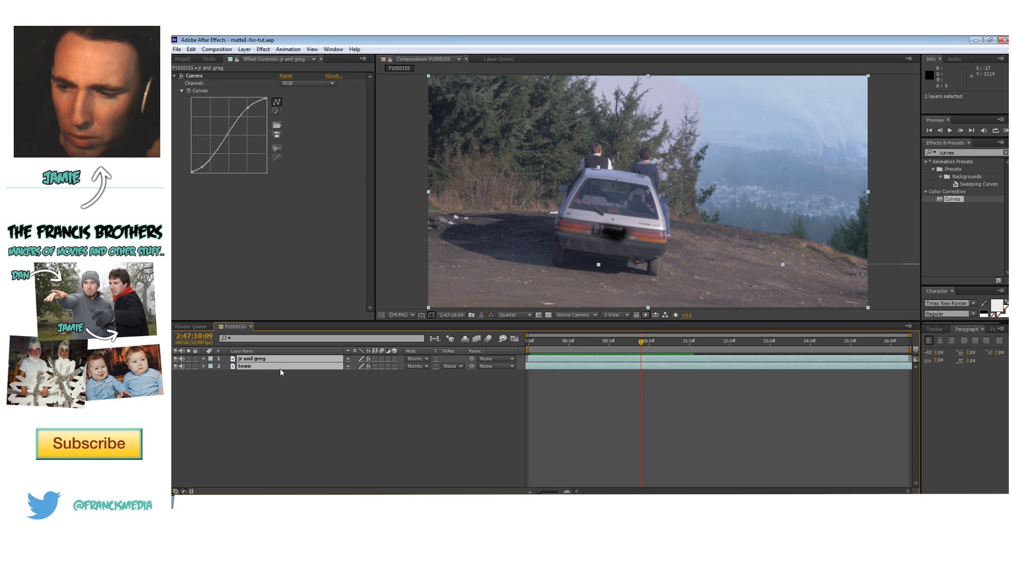
pyautogui.click(276, 376)
pyautogui.click(255, 358)
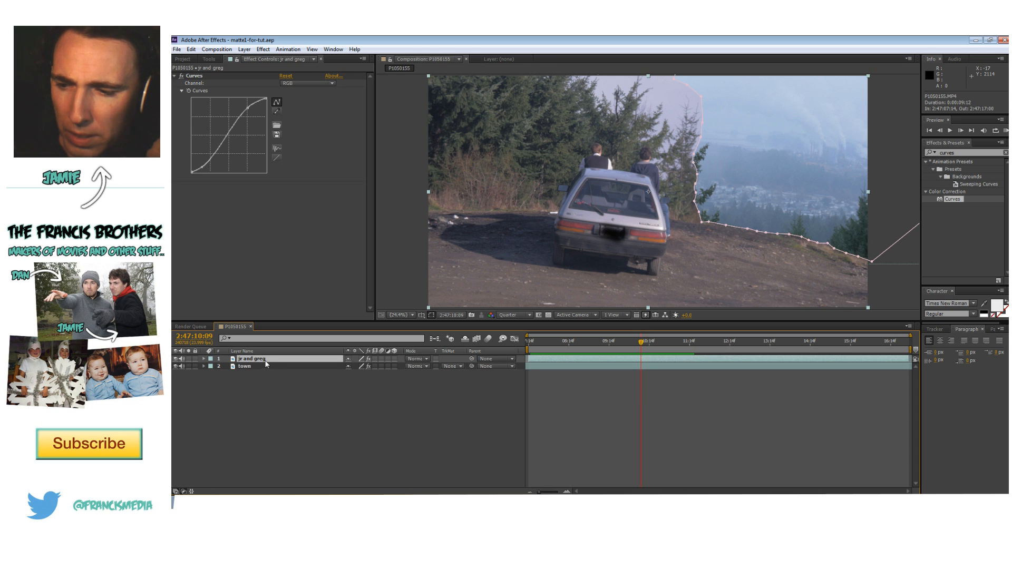
pyautogui.keyDown('shift'); pyautogui.click(263, 368); pyautogui.keyUp('shift')
pyautogui.click(244, 49)
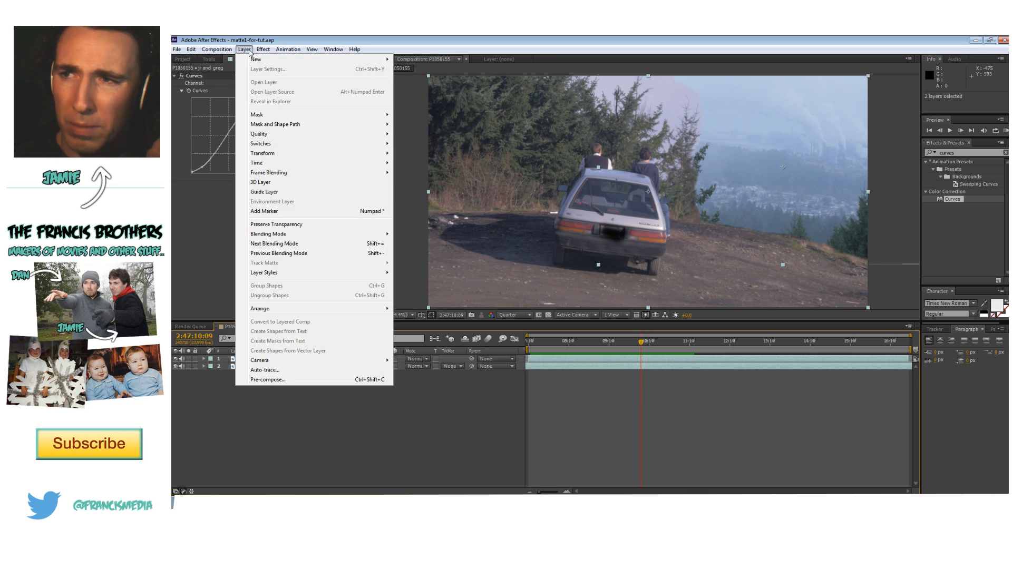
pyautogui.click(288, 381)
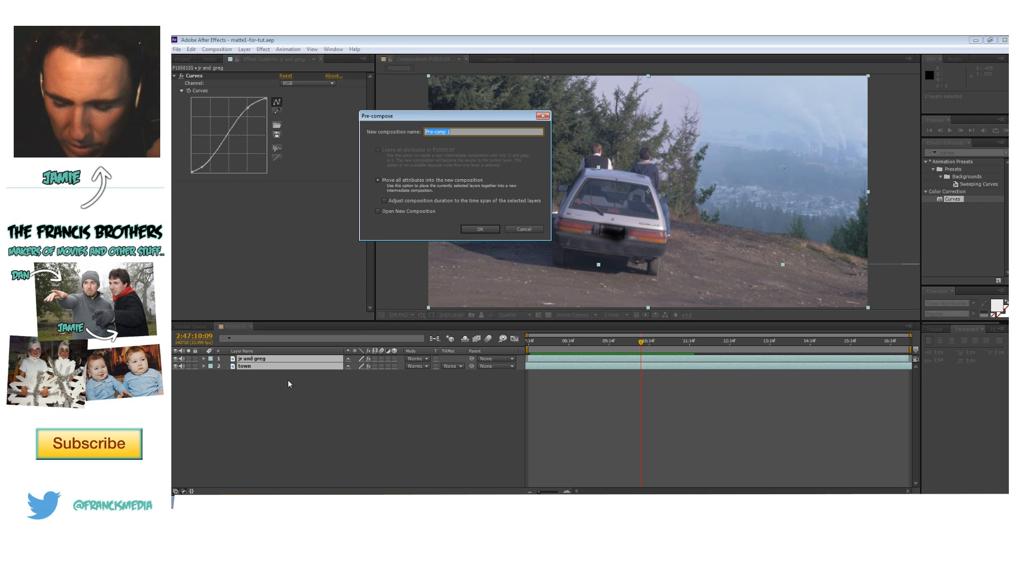
pyautogui.press('Return')
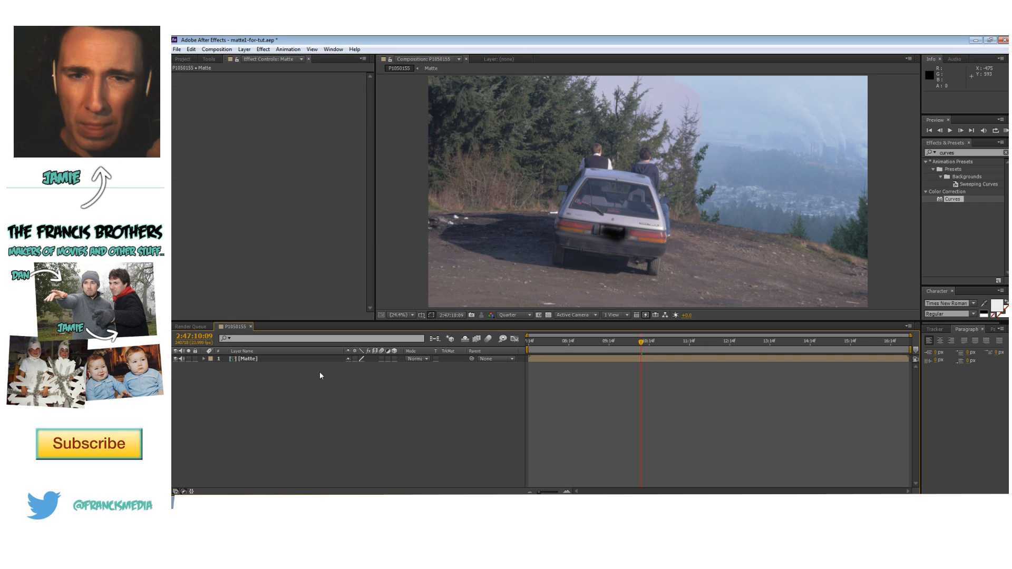
pyautogui.moveTo(606, 340); pyautogui.dragTo(518, 344)
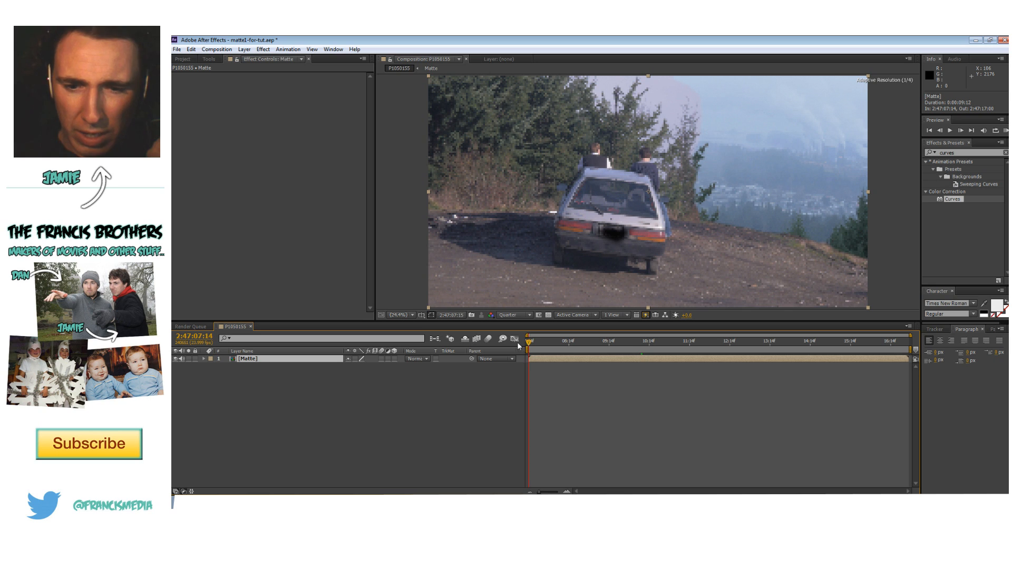
pyautogui.press('space')
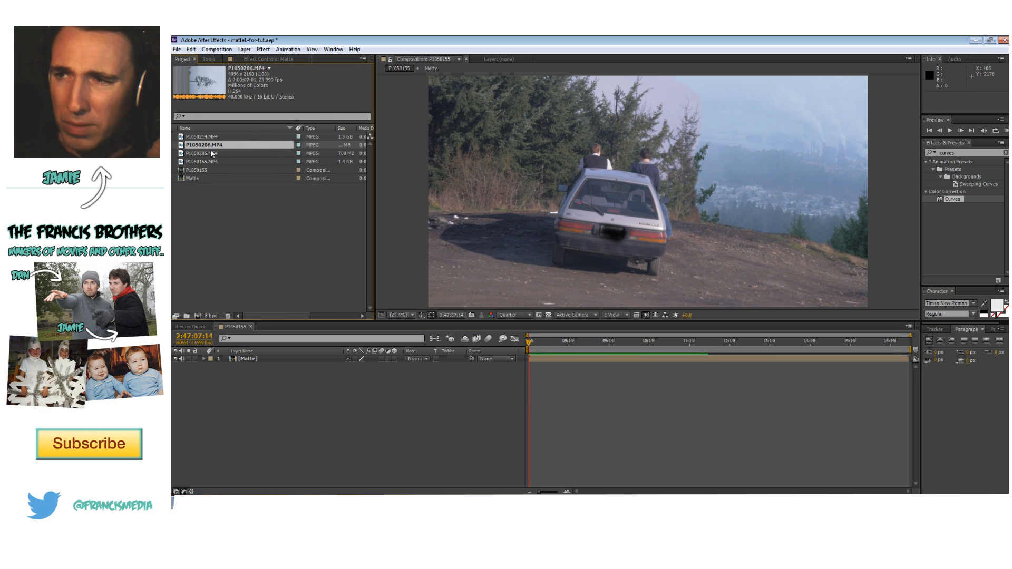
# - Look through the imported clips in the project for footage of the hazy mountain ridge
pyautogui.click(211, 150)
pyautogui.click(214, 144)
pyautogui.click(291, 153)
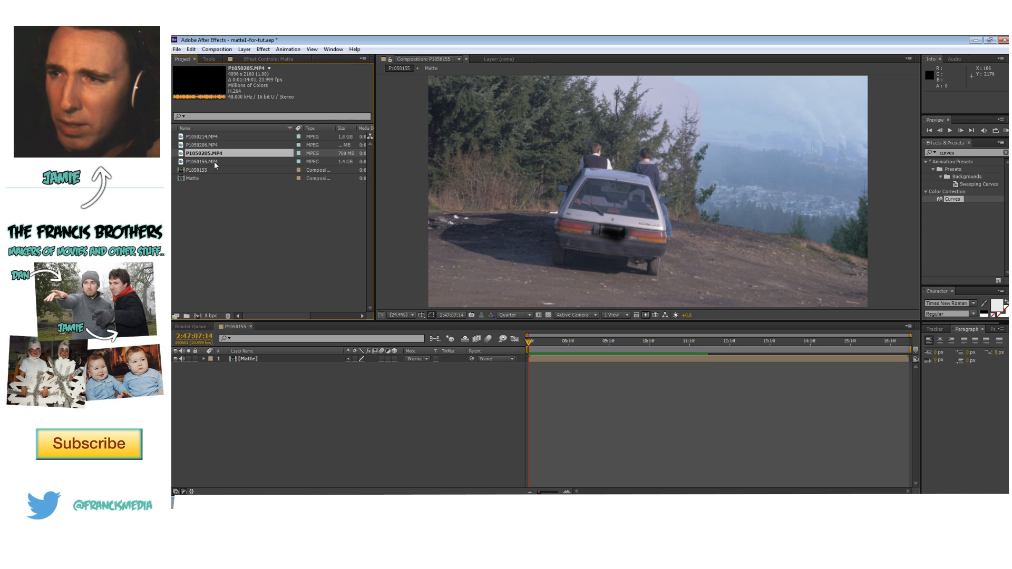
pyautogui.click(212, 160)
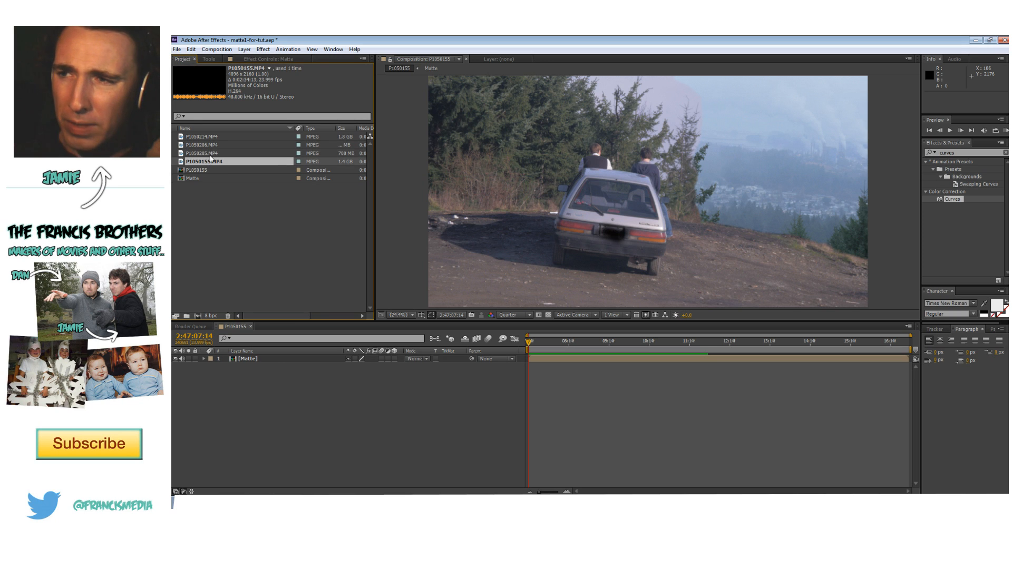
pyautogui.click(266, 153)
pyautogui.moveTo(237, 151); pyautogui.dragTo(260, 198)
pyautogui.click(249, 359)
pyautogui.click(252, 367)
pyautogui.click(315, 359)
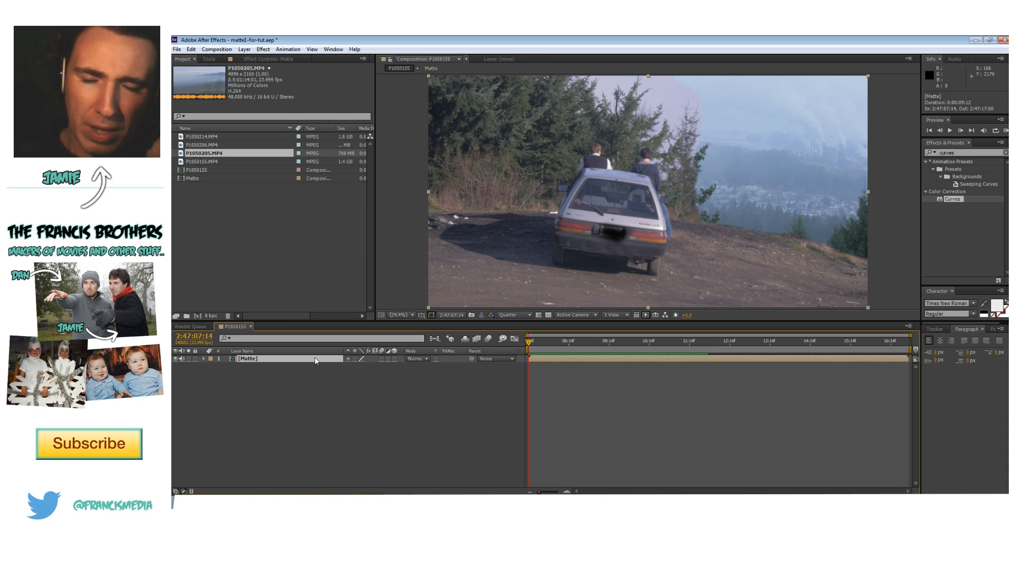
# - Open the Matte composition and insert the P1050205.MP4 clip between the car layer and the town layer
pyautogui.doubleClick(280, 359)
pyautogui.click(253, 358)
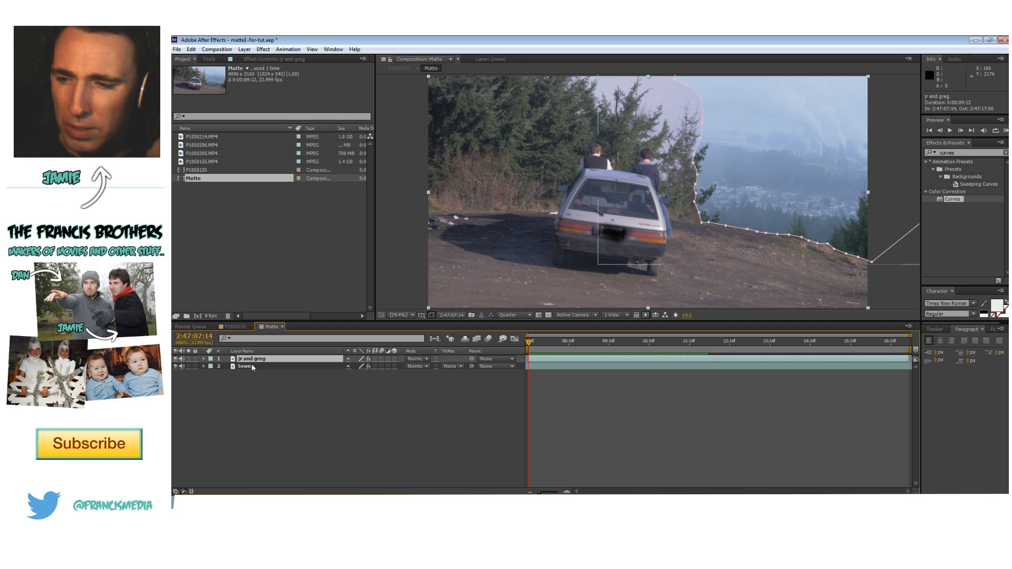
pyautogui.click(262, 365)
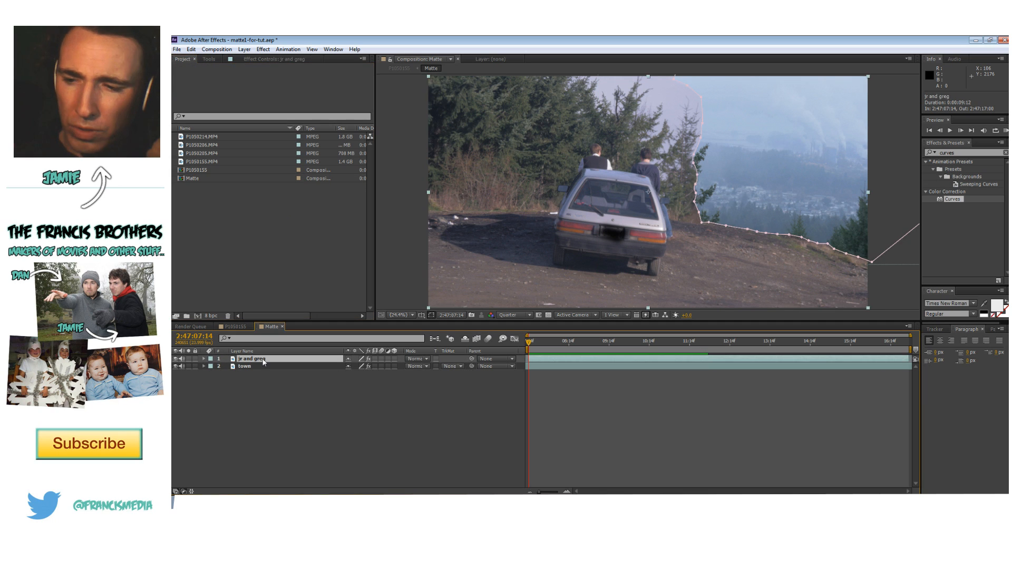
pyautogui.click(202, 162)
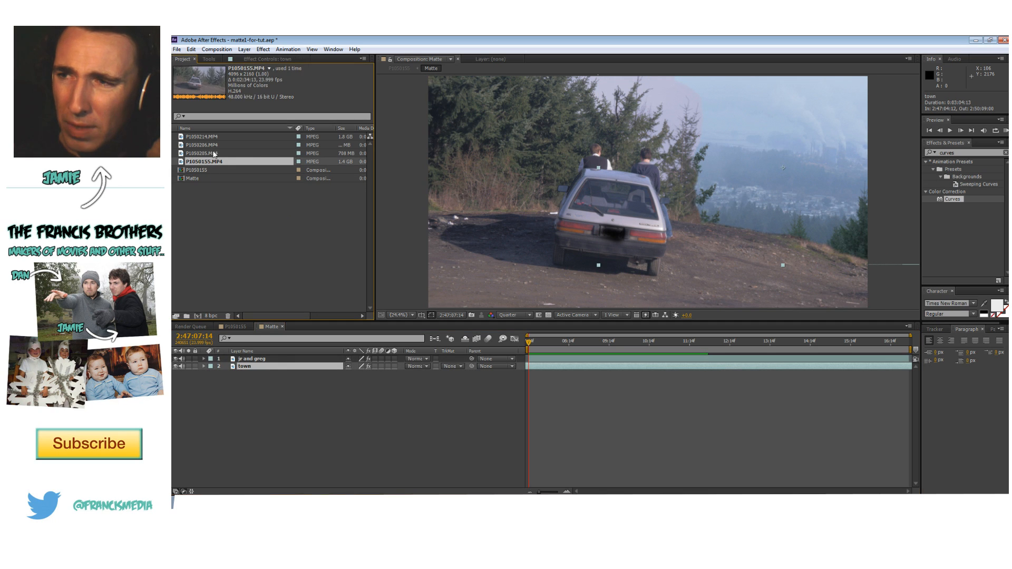
pyautogui.click(214, 153)
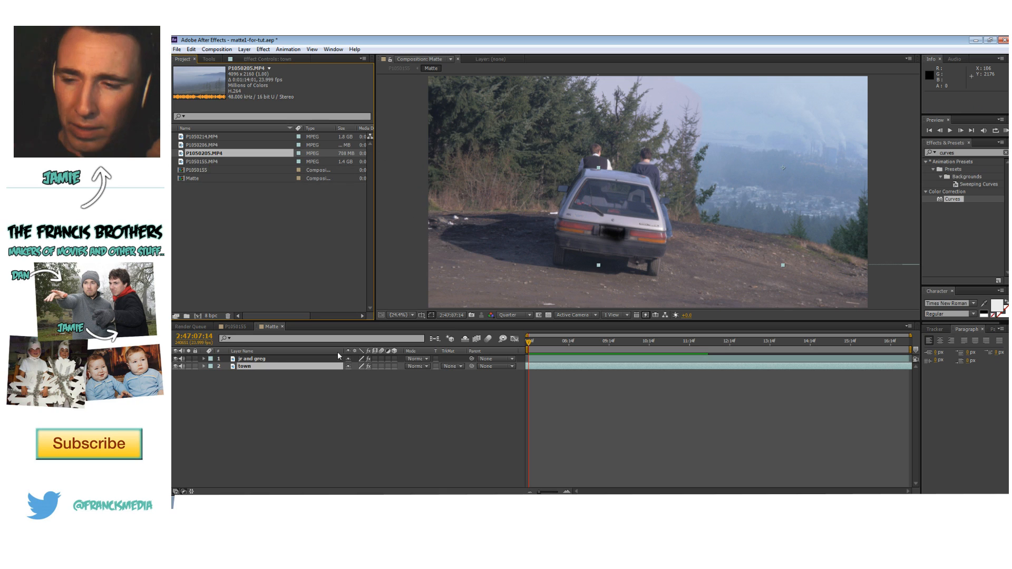
pyautogui.moveTo(227, 153); pyautogui.dragTo(285, 365)
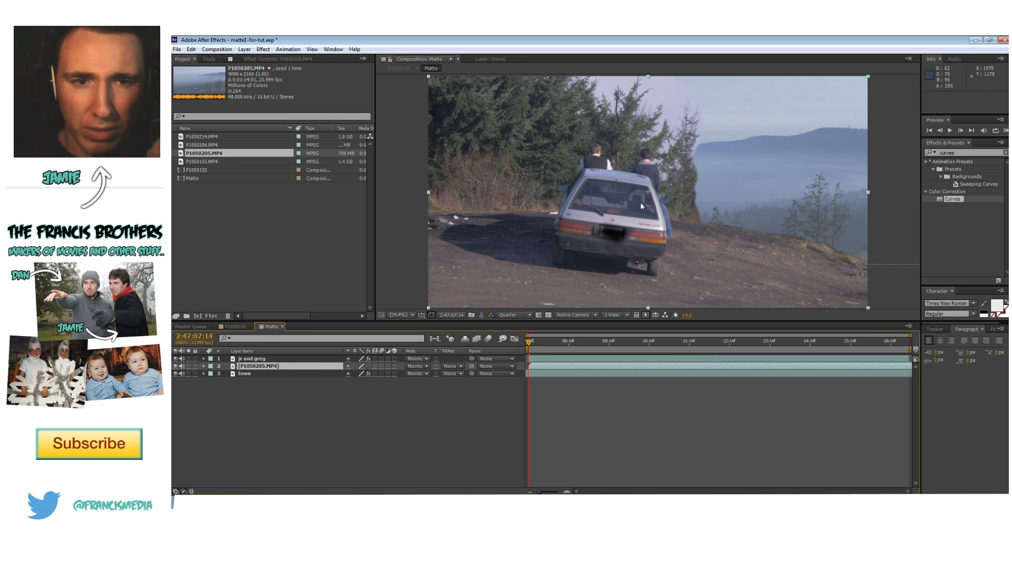
# - Scale the P1050205.MP4 layer to 55% and position it over the sky area to the right of the trees
pyautogui.click(204, 366)
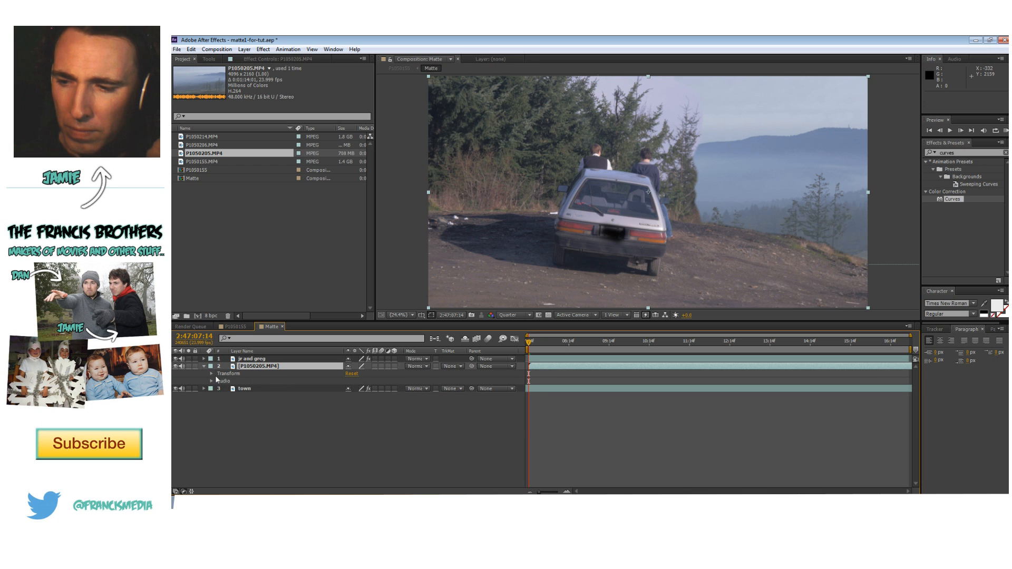
pyautogui.click(211, 374)
pyautogui.moveTo(374, 399); pyautogui.dragTo(356, 399)
pyautogui.moveTo(723, 203); pyautogui.dragTo(812, 179)
pyautogui.moveTo(697, 189); pyautogui.dragTo(798, 184)
pyautogui.moveTo(722, 186); pyautogui.dragTo(717, 301)
pyautogui.moveTo(734, 152); pyautogui.dragTo(772, 165)
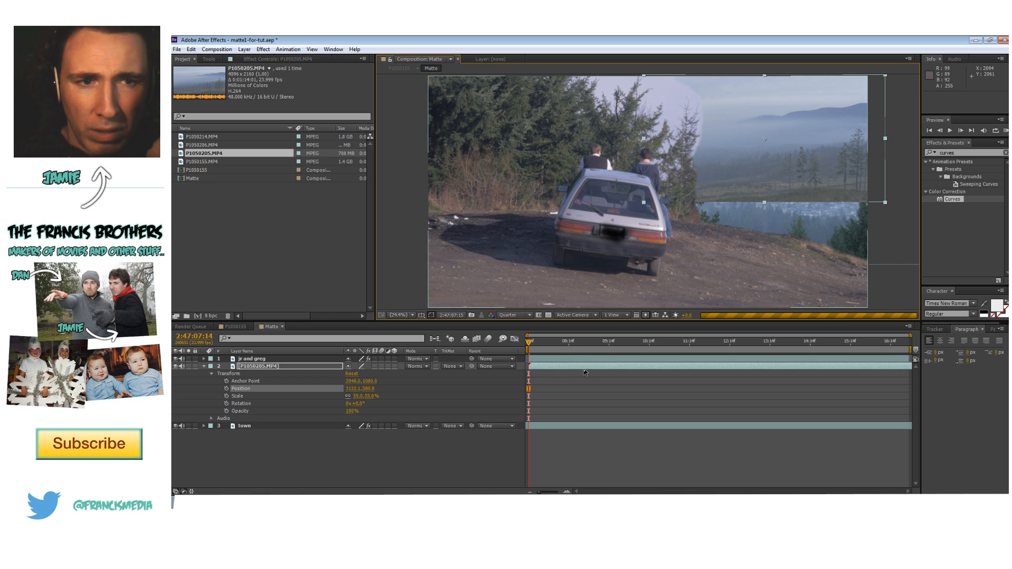
pyautogui.moveTo(535, 367); pyautogui.dragTo(531, 366)
pyautogui.scroll(-1, 785, 151)
pyautogui.scroll(1, 786, 153)
pyautogui.moveTo(808, 164)
pyautogui.mouseDown()
pyautogui.moveTo(757, 166)
pyautogui.moveTo(794, 162)
pyautogui.mouseUp()
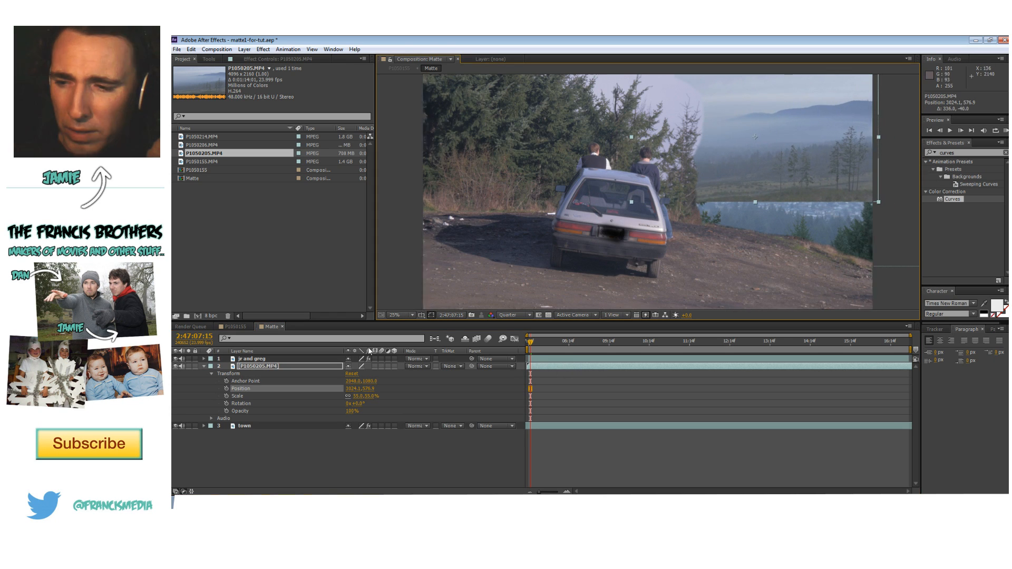
# - Rename the P1050205.MP4 layer as mountains and move it above the car layer
pyautogui.click(274, 366)
pyautogui.press('Return')
pyautogui.write('mountains')
pyautogui.press('Return')
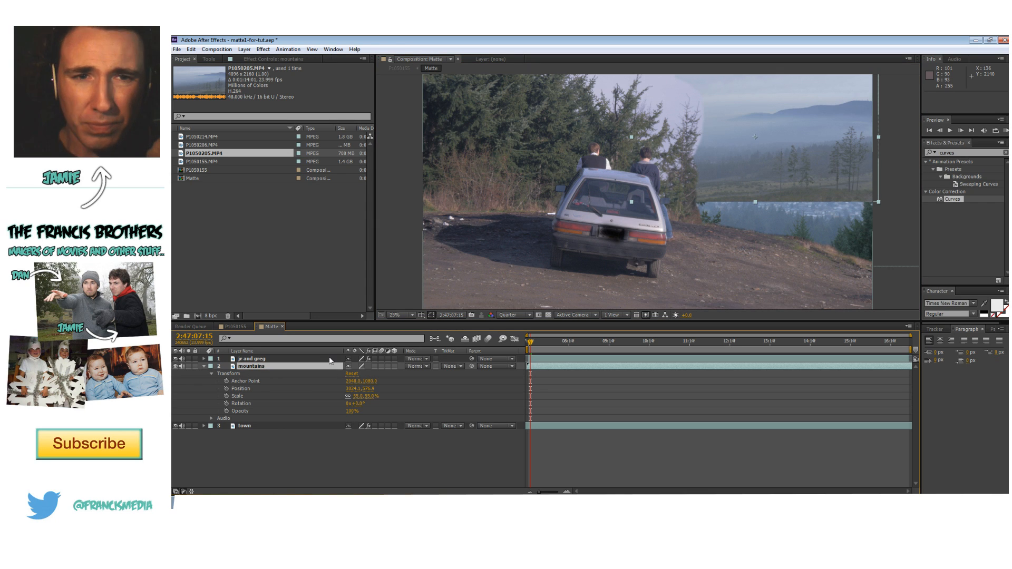
pyautogui.moveTo(280, 365); pyautogui.dragTo(281, 356)
# - Enlarge the mountains layer to 79% and reposition it so it spans the sky up to the frame's right edge
pyautogui.moveTo(659, 198); pyautogui.dragTo(623, 206)
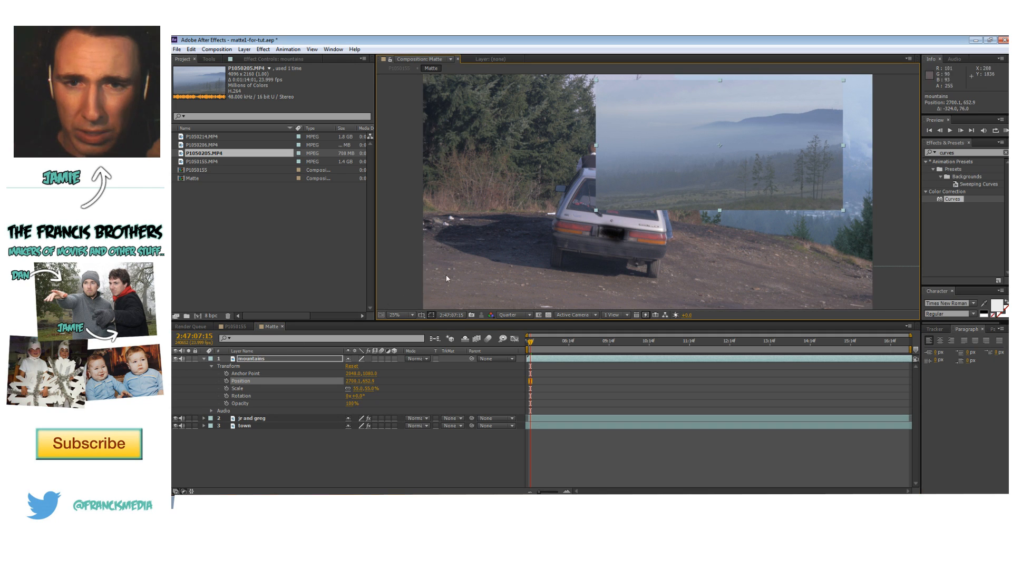
pyautogui.moveTo(368, 393); pyautogui.dragTo(380, 392)
pyautogui.moveTo(623, 194)
pyautogui.mouseDown()
pyautogui.moveTo(540, 197)
pyautogui.moveTo(571, 195)
pyautogui.moveTo(514, 113)
pyautogui.moveTo(590, 166)
pyautogui.moveTo(585, 198)
pyautogui.moveTo(628, 194)
pyautogui.moveTo(465, 200)
pyautogui.moveTo(637, 197)
pyautogui.moveTo(628, 191)
pyautogui.mouseUp()
# - Draw the lower and left edges of a Pen tool mask on the mountains layer, running through the haze below the ridge
pyautogui.click(211, 59)
pyautogui.click(261, 69)
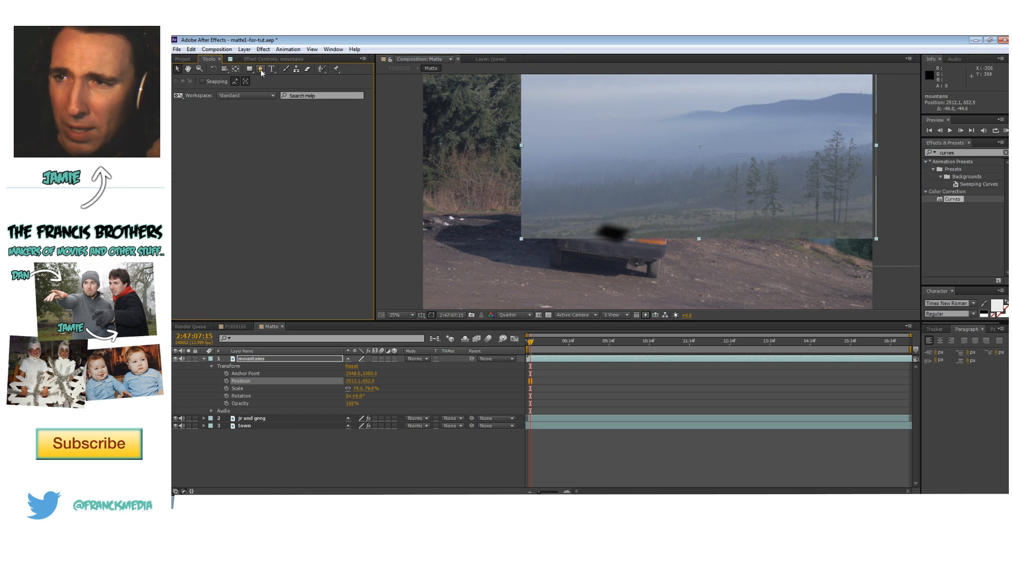
pyautogui.click(891, 132)
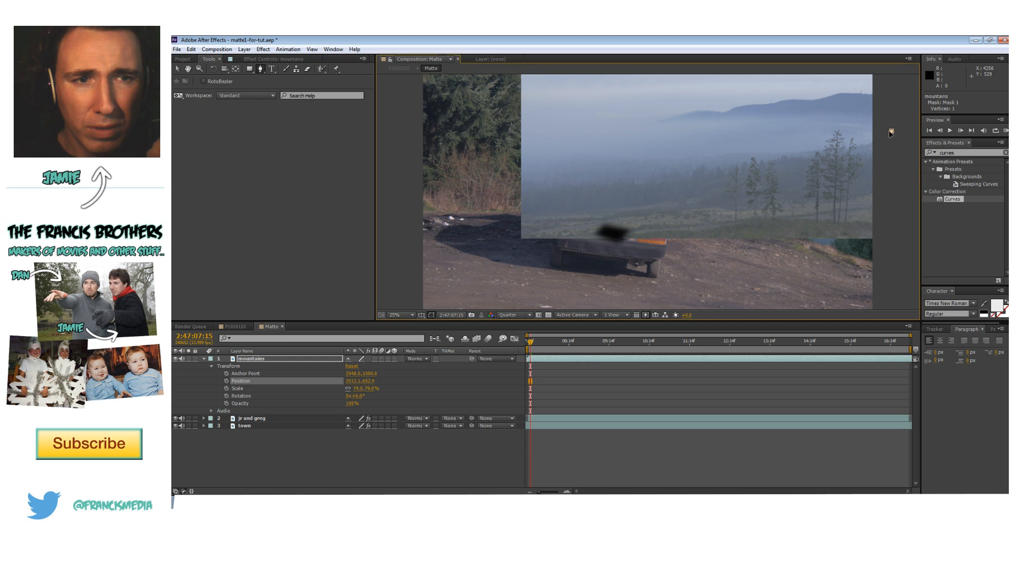
pyautogui.click(863, 133)
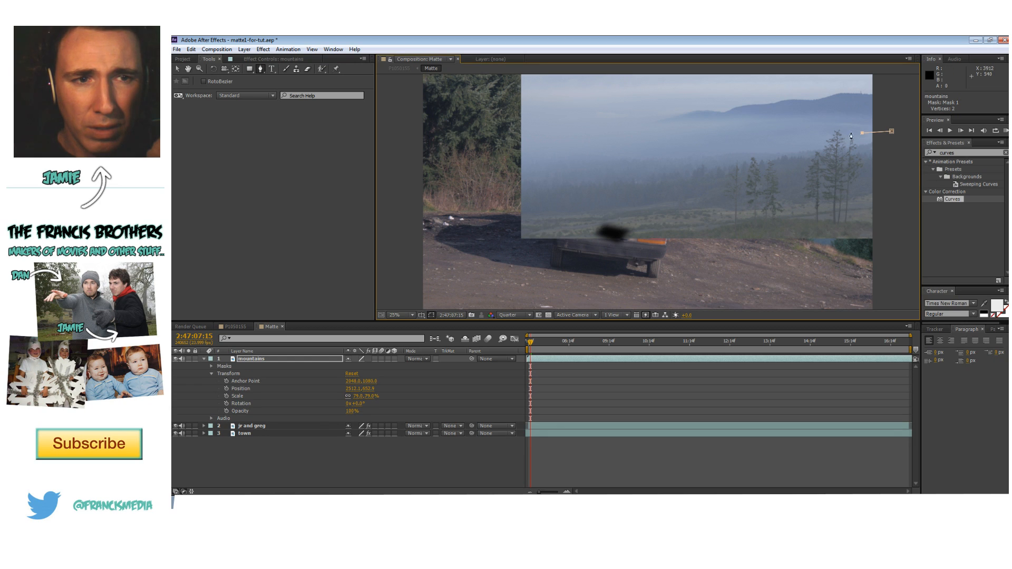
pyautogui.click(776, 145)
pyautogui.click(749, 149)
pyautogui.click(662, 156)
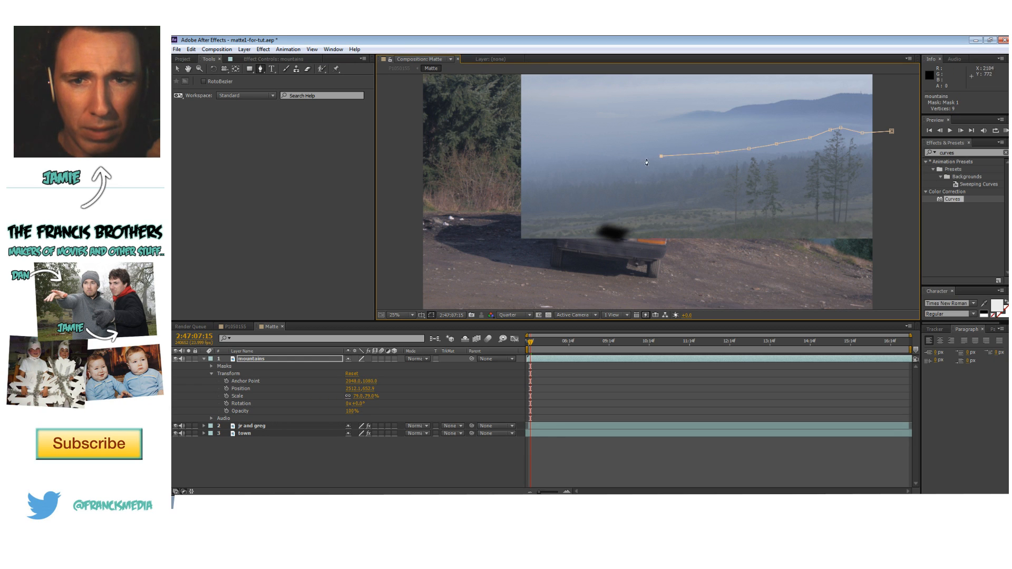
pyautogui.click(547, 154)
pyautogui.click(517, 151)
pyautogui.click(502, 140)
pyautogui.click(501, 111)
pyautogui.click(509, 89)
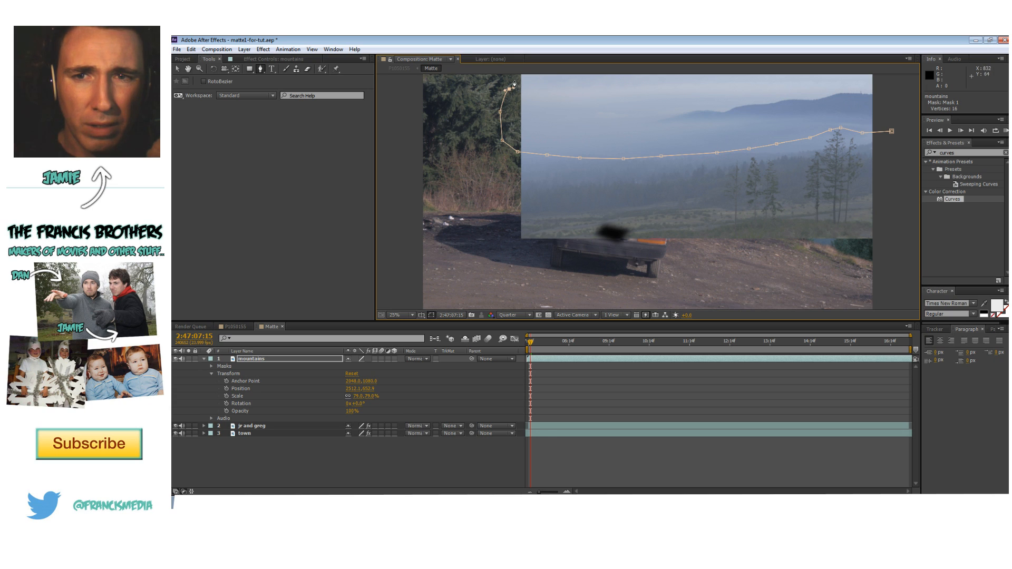
# - Close the mountains mask by running its path above and around the right side of the frame, then return to the Selection tool
pyautogui.scroll(-1, 512, 82)
pyautogui.click(712, 113)
pyautogui.click(777, 120)
pyautogui.click(782, 142)
pyautogui.click(770, 162)
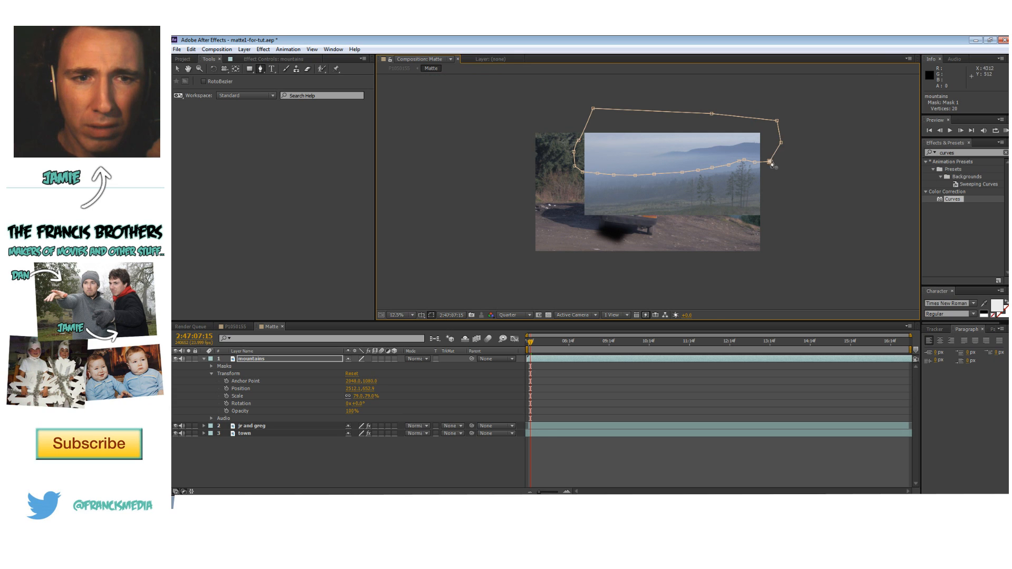
pyautogui.scroll(1, 772, 161)
pyautogui.click(177, 69)
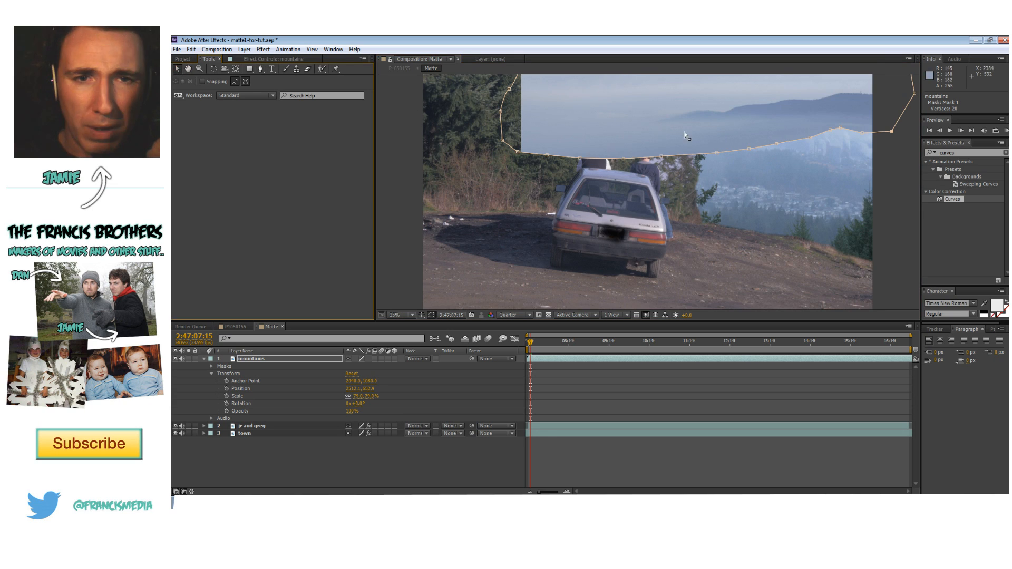
# - Place the mountains layer beneath the car layer and shift it down and to the right so the ridge sits above the town
pyautogui.scroll(-1, 648, 192)
pyautogui.moveTo(688, 161); pyautogui.dragTo(731, 150)
pyautogui.scroll(1, 735, 135)
pyautogui.moveTo(775, 100); pyautogui.dragTo(715, 136)
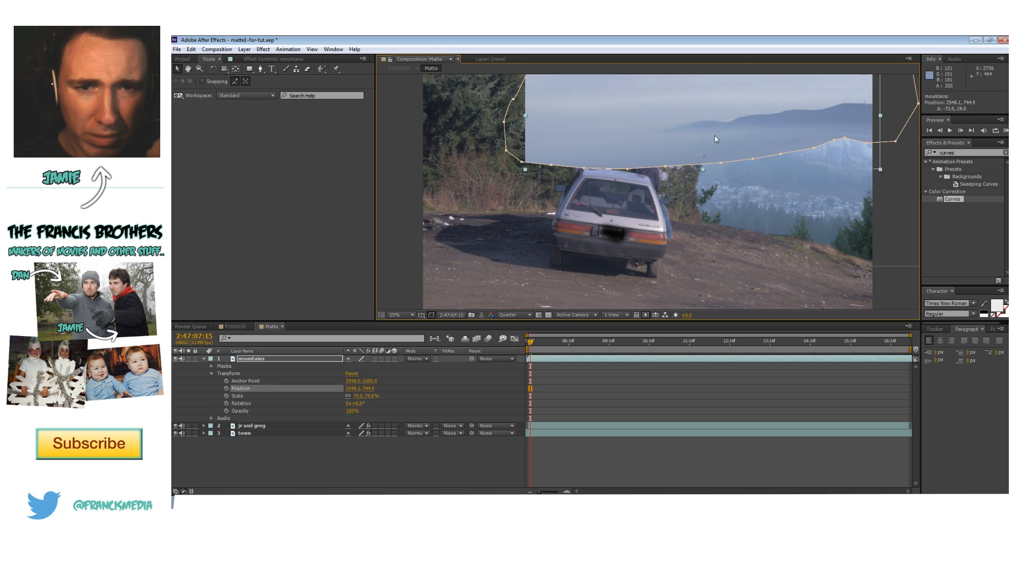
pyautogui.click(204, 359)
pyautogui.moveTo(259, 359); pyautogui.dragTo(259, 370)
pyautogui.moveTo(762, 138); pyautogui.dragTo(815, 136)
# - Reshape the lower edge of the mountains mask into a nearly level line through the haze above the town
pyautogui.moveTo(846, 177); pyautogui.dragTo(872, 184)
pyautogui.moveTo(788, 179); pyautogui.dragTo(759, 192)
pyautogui.moveTo(694, 189); pyautogui.dragTo(733, 182)
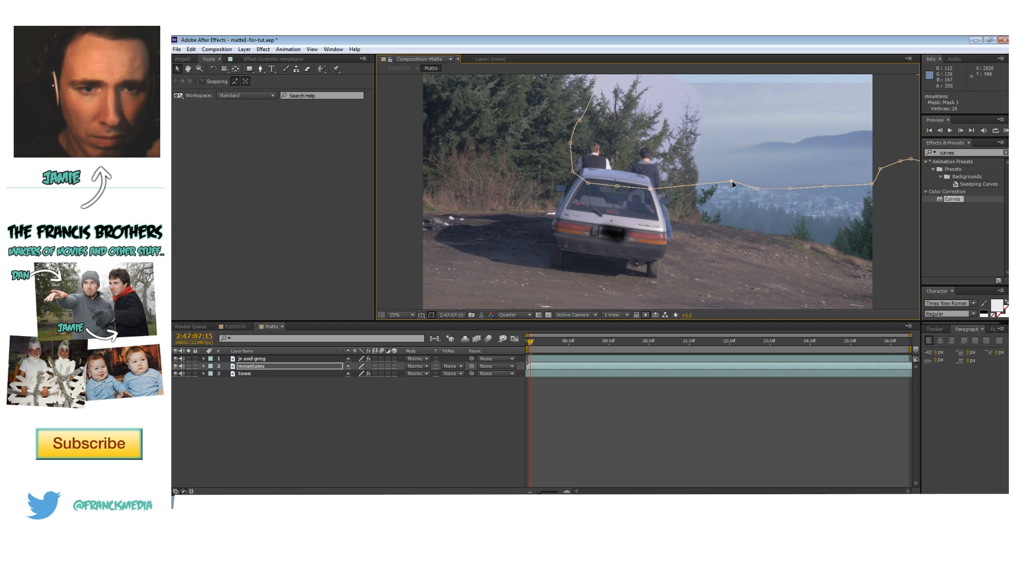
pyautogui.click(682, 181)
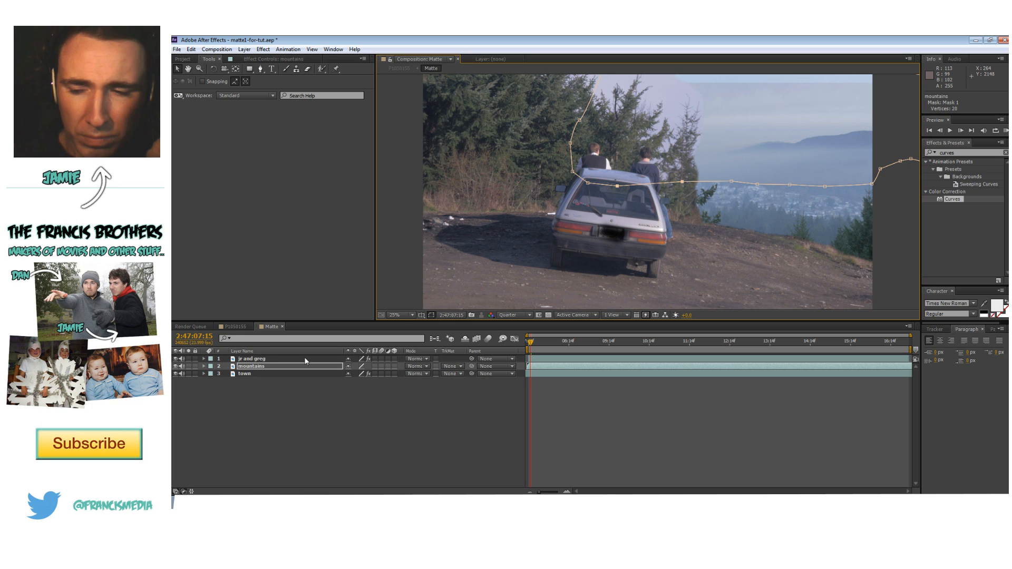
# - Feather Mask 1 of the mountains layer by 187 pixels
pyautogui.click(204, 366)
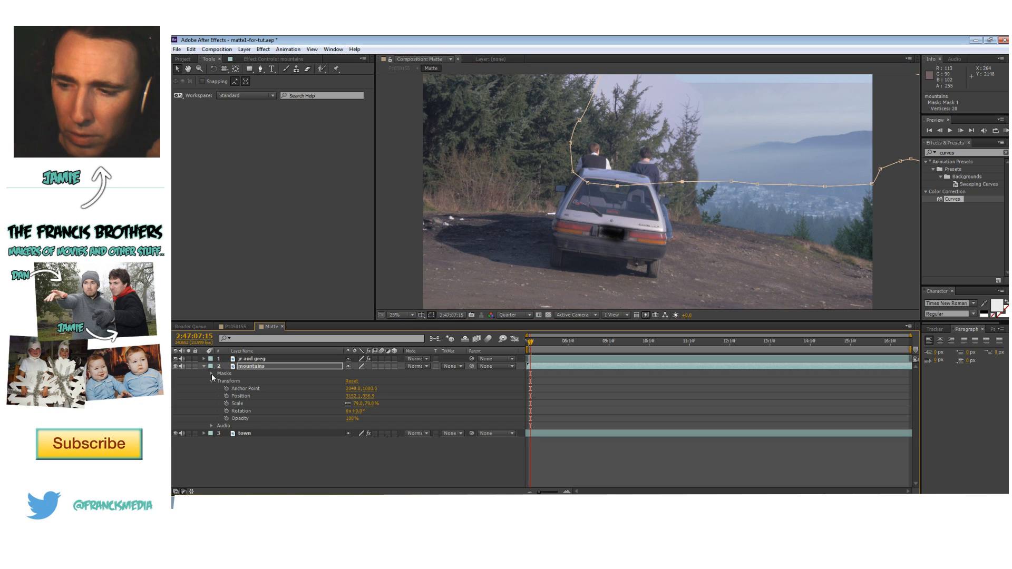
pyautogui.click(212, 374)
pyautogui.click(219, 382)
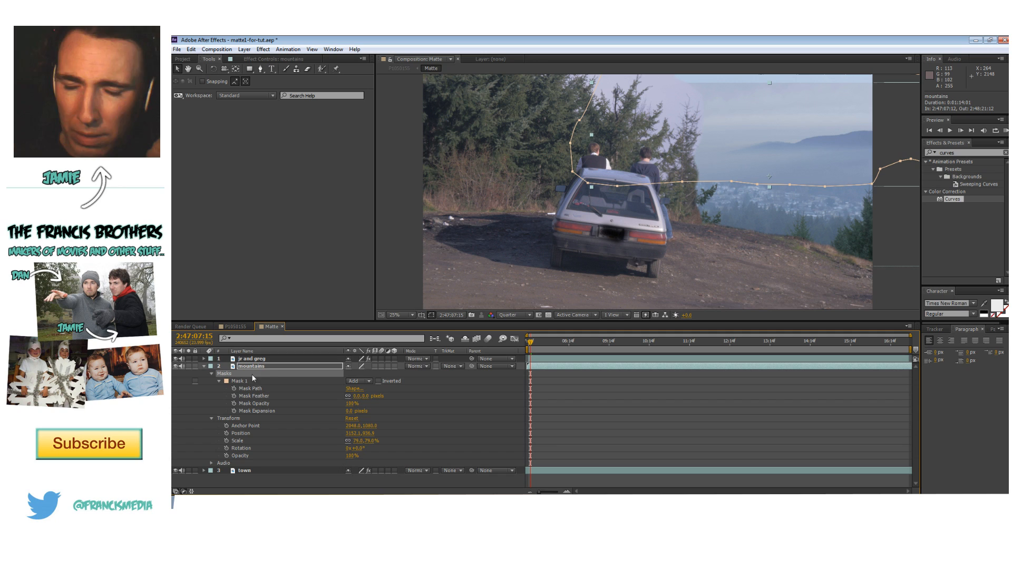
pyautogui.moveTo(363, 397); pyautogui.dragTo(372, 396)
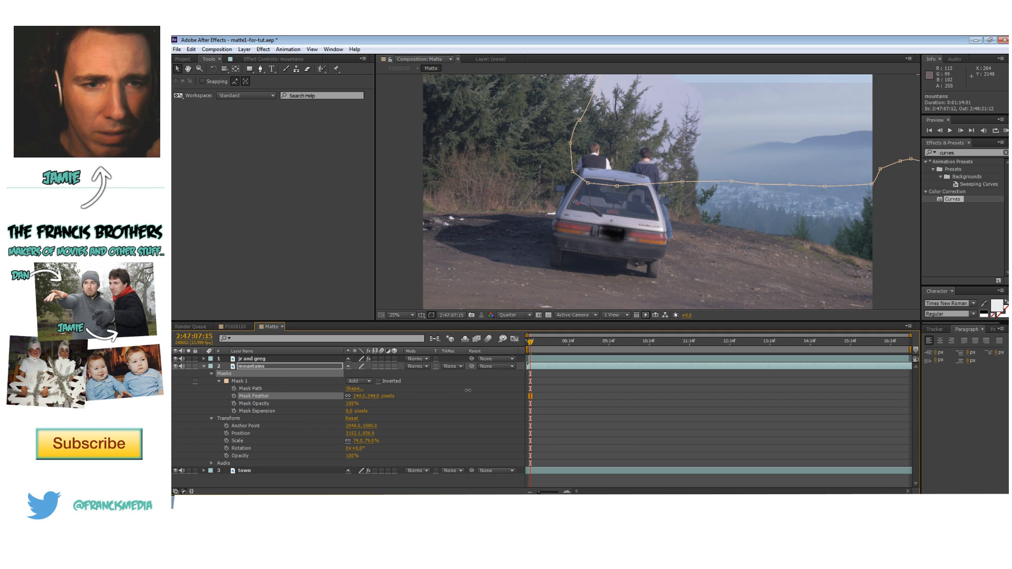
pyautogui.moveTo(592, 390); pyautogui.dragTo(438, 385)
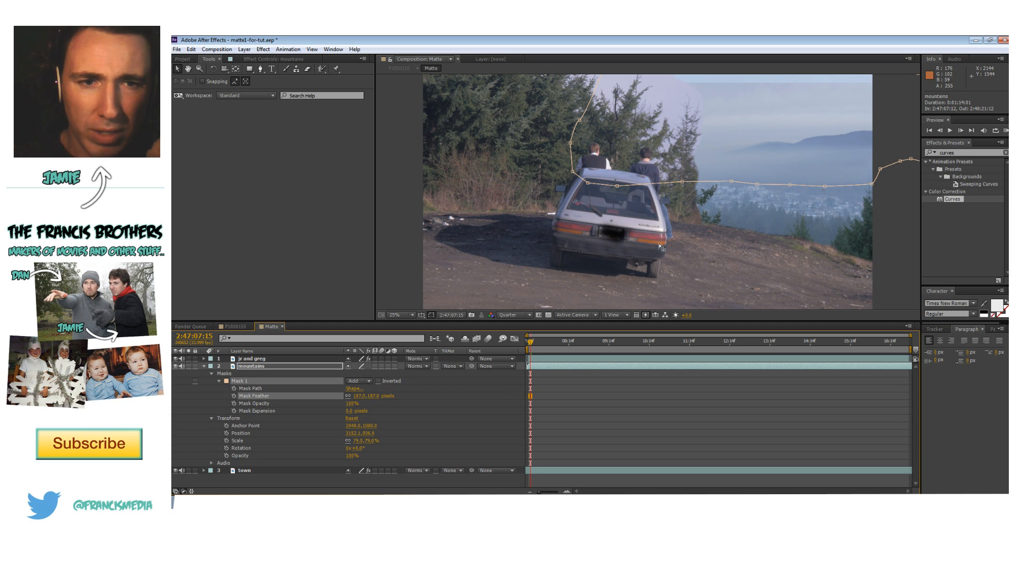
# - Play the matte shot from its start and examine the blend in the P1050155 composition
pyautogui.click(734, 217)
pyautogui.click(528, 342)
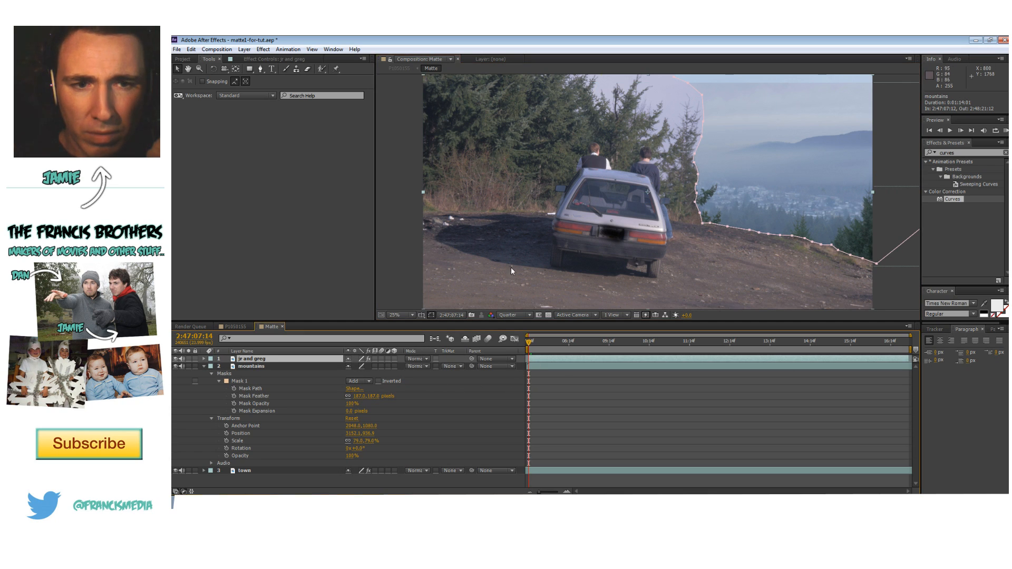
pyautogui.click(406, 207)
pyautogui.press('space')
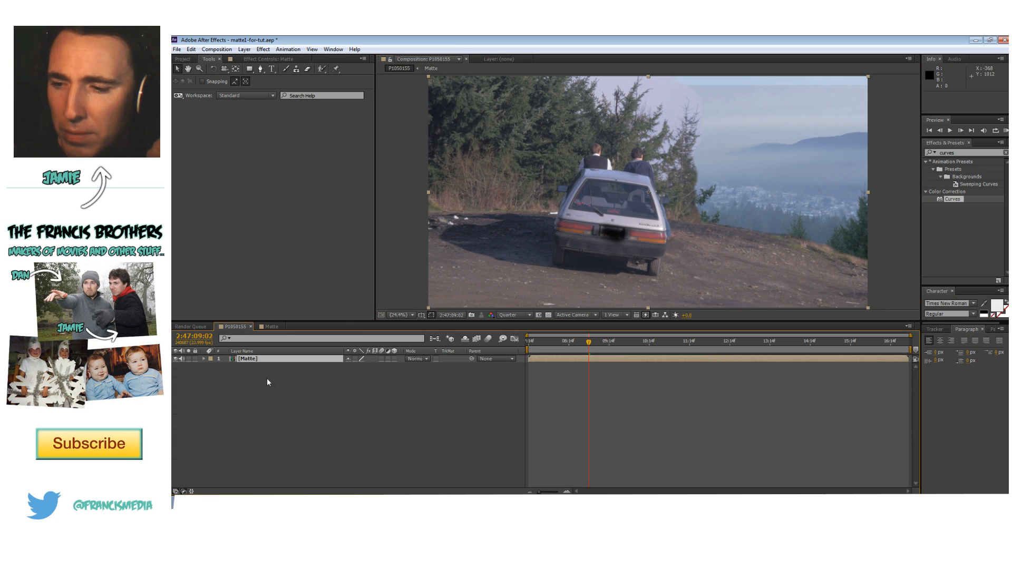
pyautogui.click(317, 365)
pyautogui.click(274, 361)
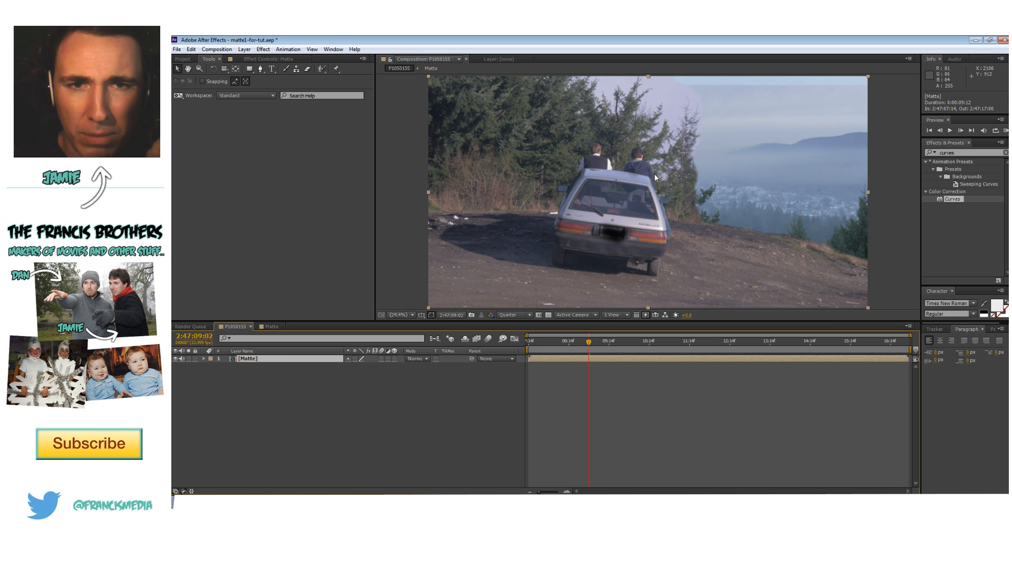
pyautogui.scroll(-2, 817, 92)
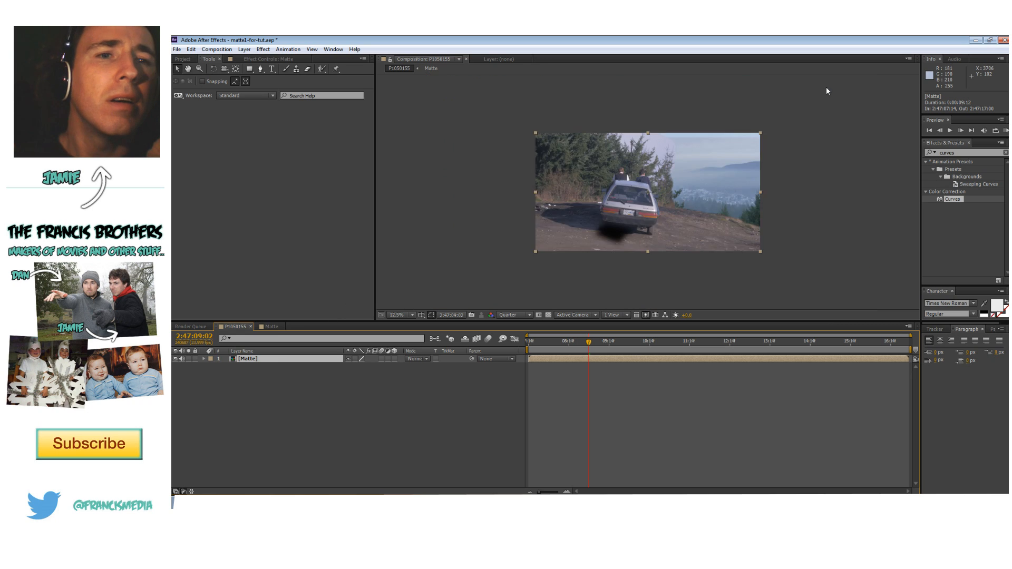
pyautogui.scroll(2, 815, 98)
# - In the Matte composition, move two upper points of the mountains mask down and right, just inside the frame's upper edge
pyautogui.click(264, 327)
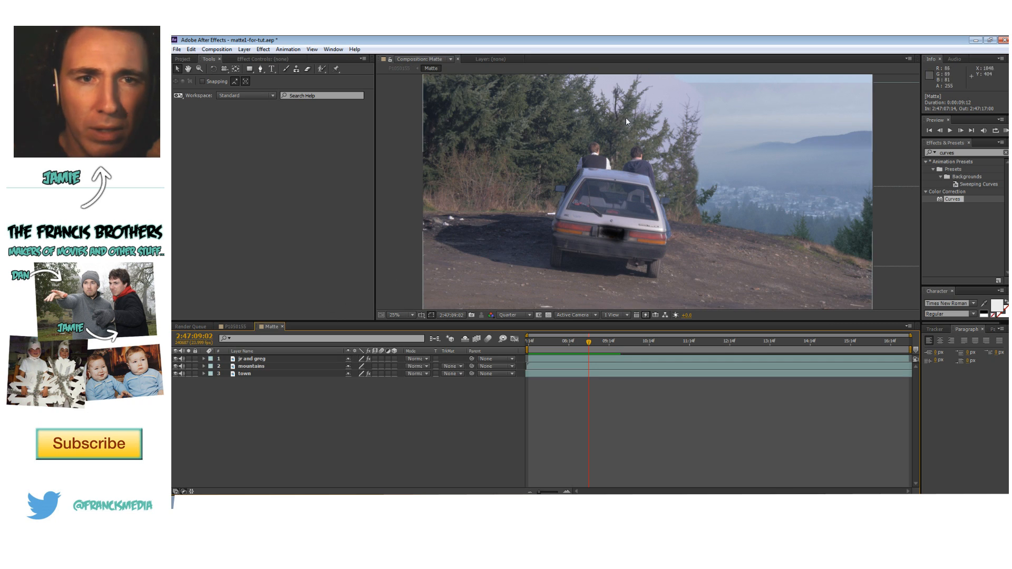
pyautogui.click(276, 366)
pyautogui.scroll(-1, 646, 119)
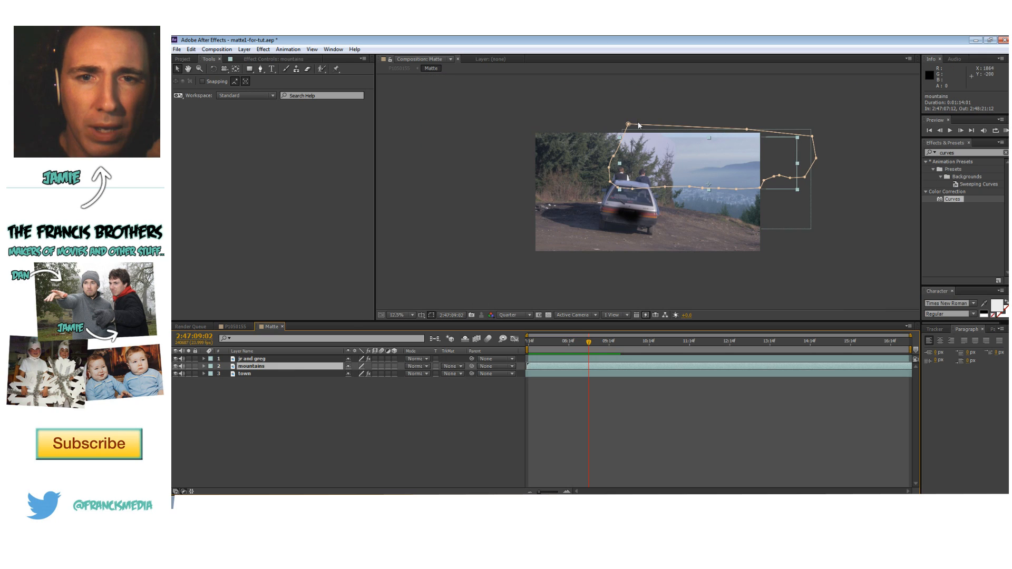
pyautogui.moveTo(630, 125); pyautogui.dragTo(646, 141)
pyautogui.moveTo(748, 130); pyautogui.dragTo(766, 146)
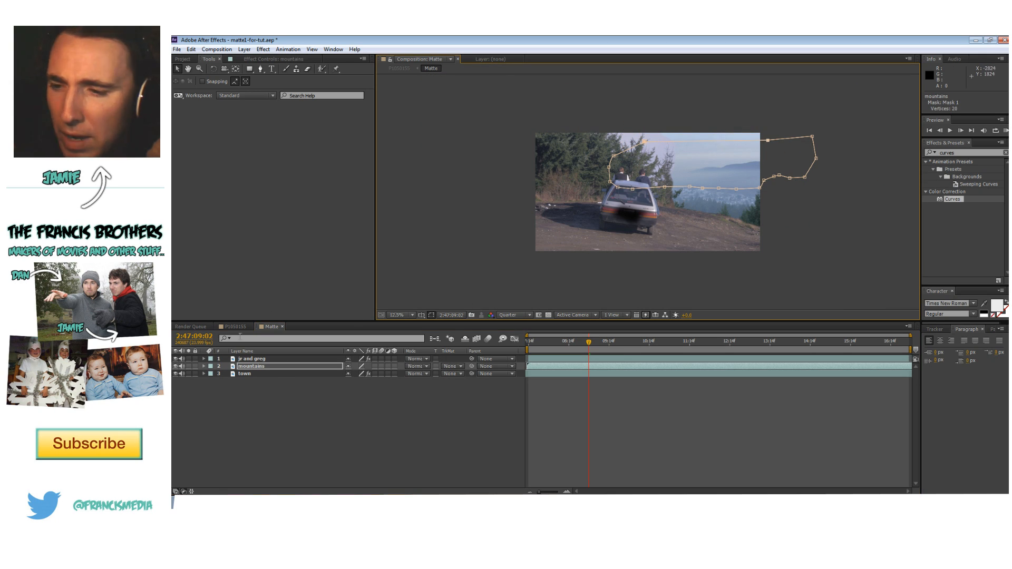
# - Compare the composite in the P1050155 composition with its layers in the Matte composition
pyautogui.click(236, 327)
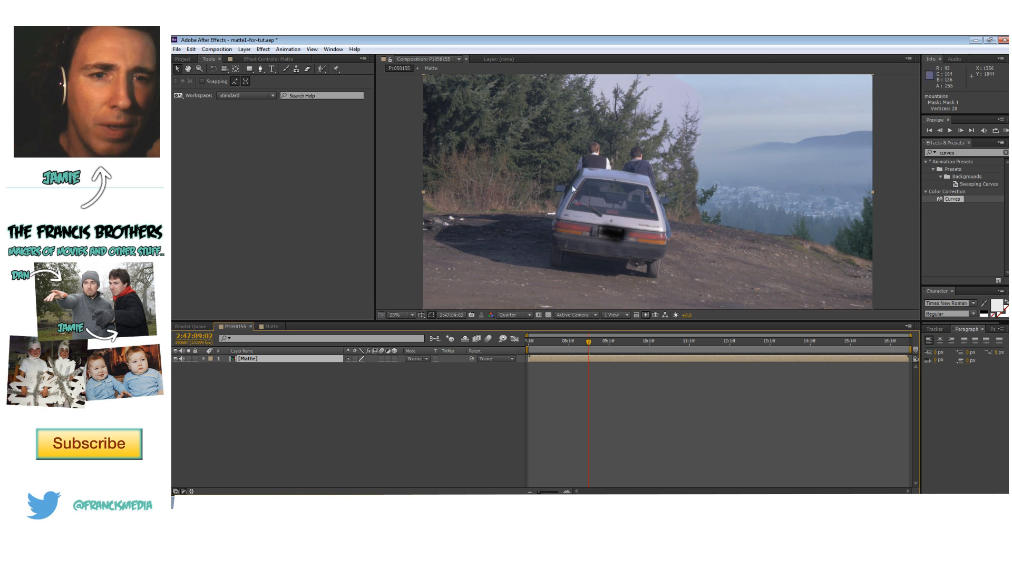
pyautogui.click(271, 327)
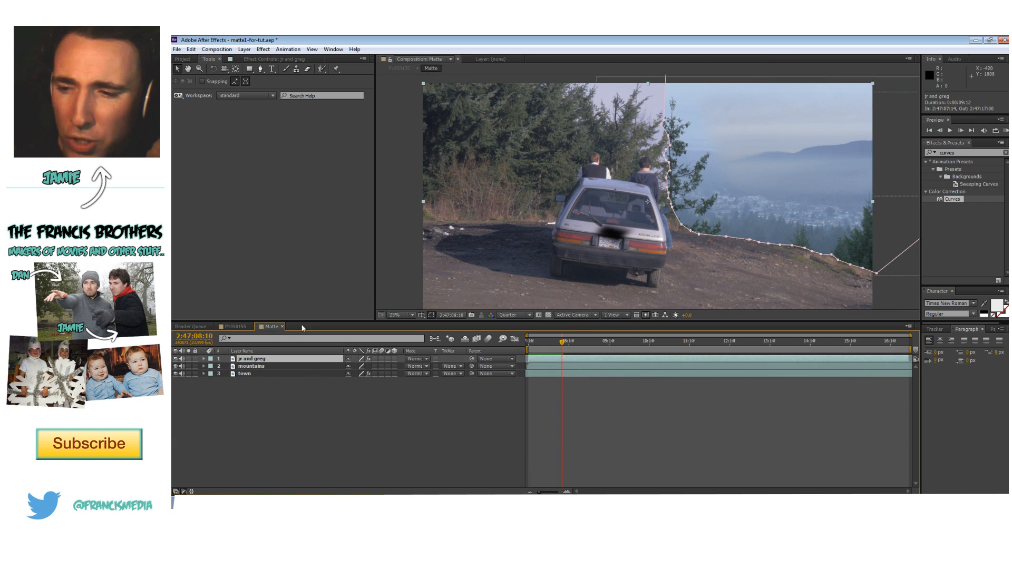
pyautogui.click(319, 426)
pyautogui.click(239, 327)
pyautogui.click(302, 404)
pyautogui.click(289, 359)
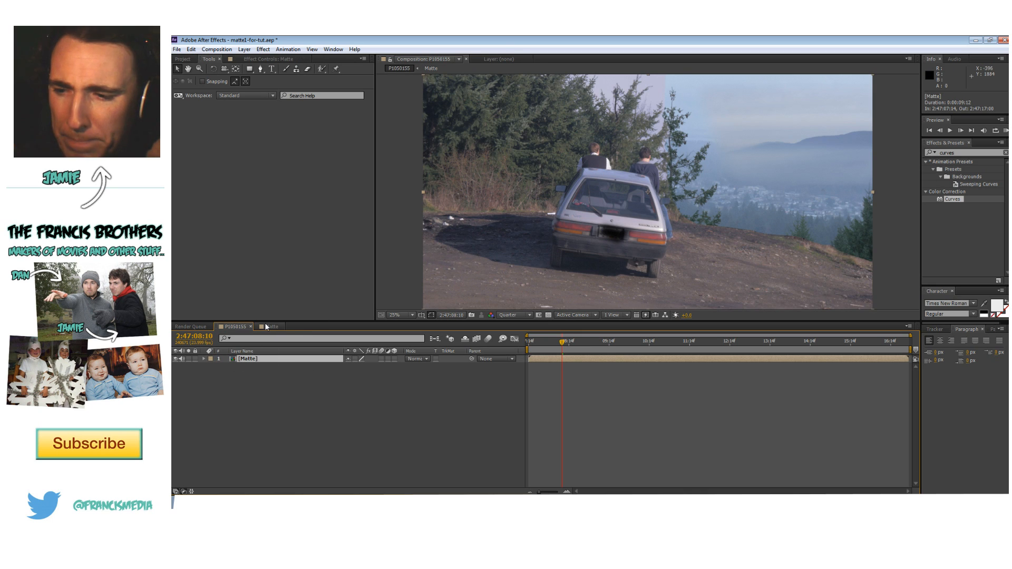
# - Save the project
pyautogui.click(217, 49)
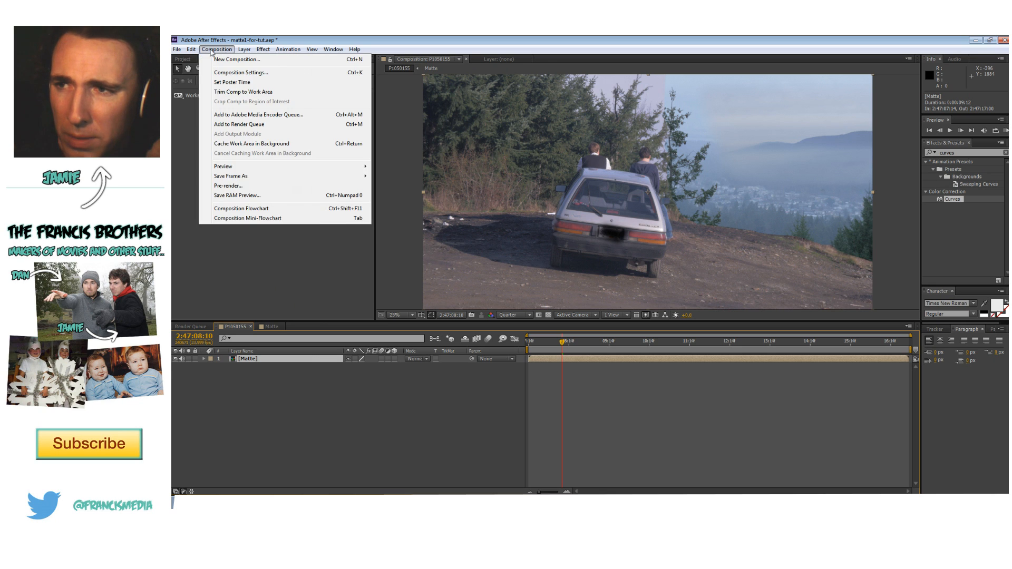
pyautogui.moveTo(177, 49)
pyautogui.click(192, 125)
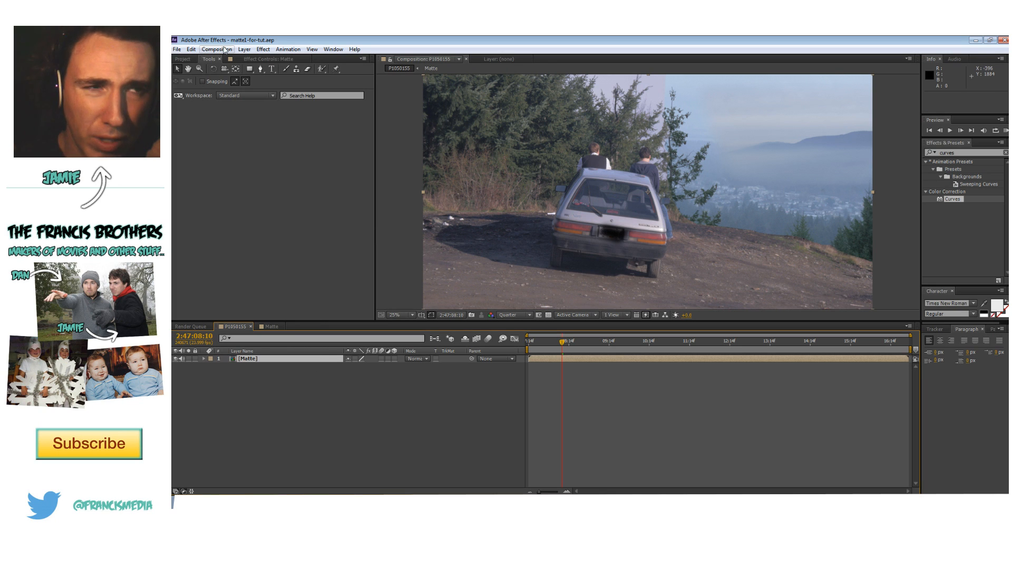
# - Apply the 4k-scope-4096x1716 preset in the P1050155 composition's settings
pyautogui.click(225, 50)
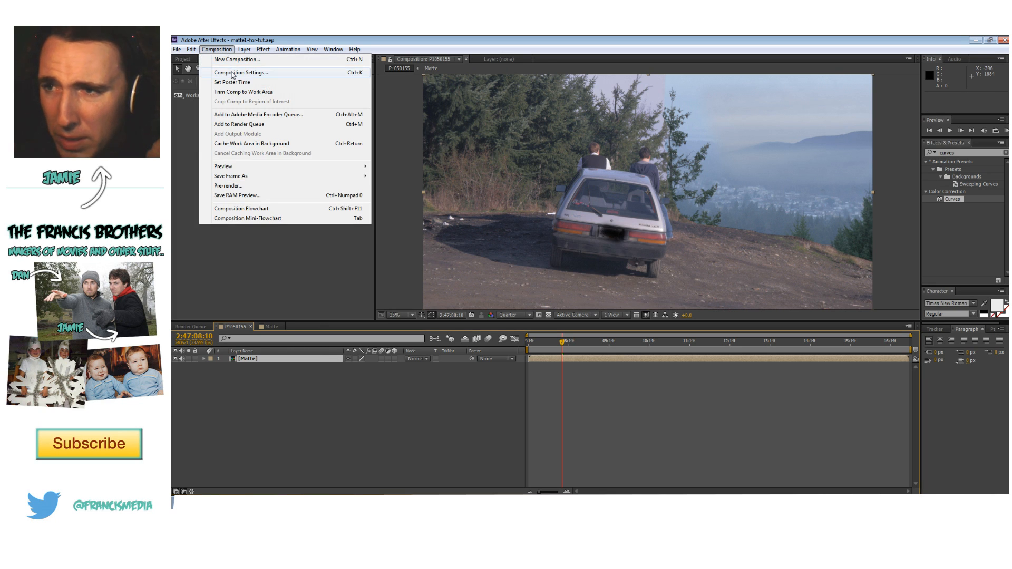
pyautogui.click(233, 72)
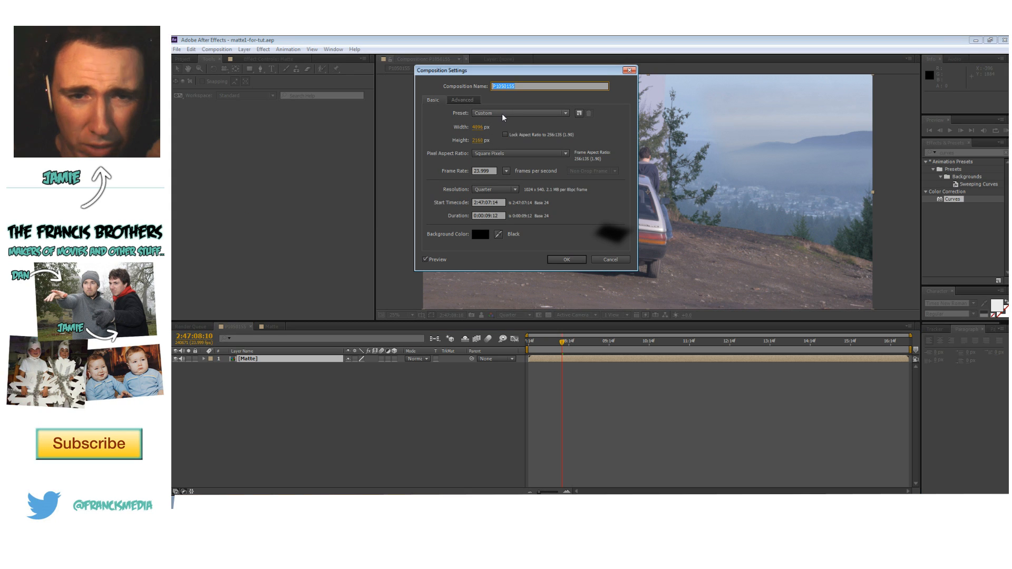
pyautogui.click(504, 117)
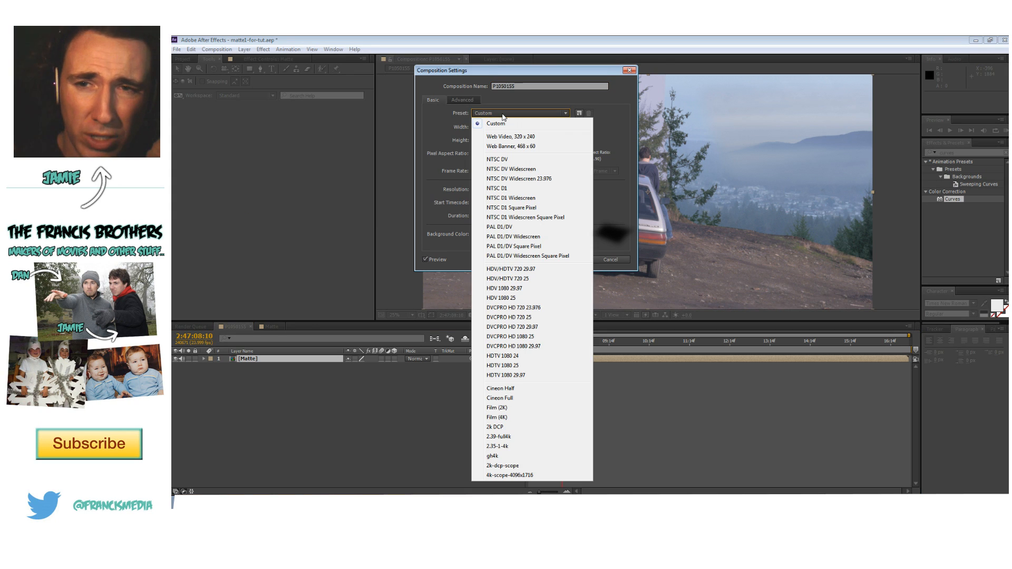
pyautogui.click(531, 475)
pyautogui.click(567, 259)
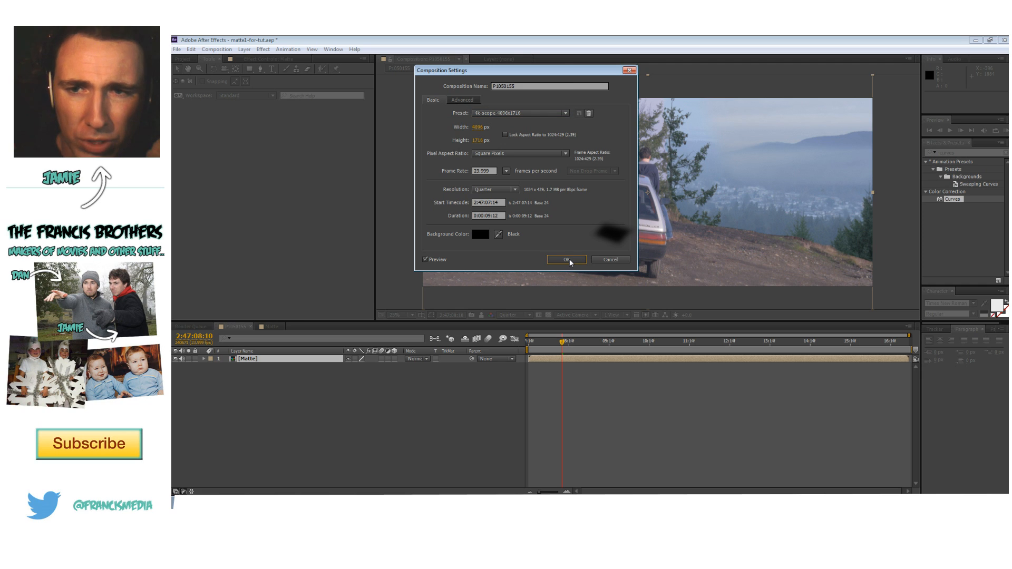
pyautogui.click(549, 113)
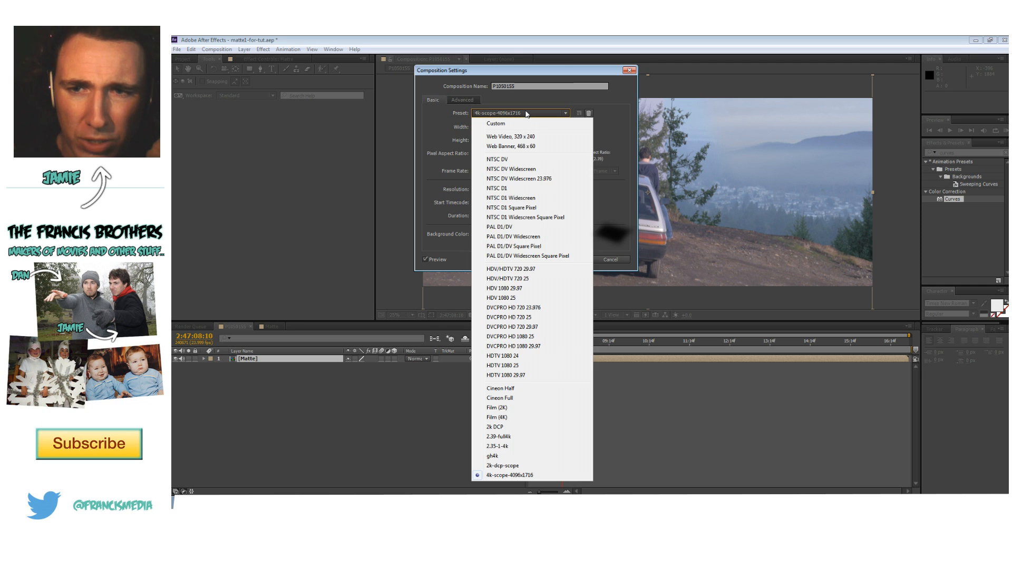
pyautogui.click(521, 476)
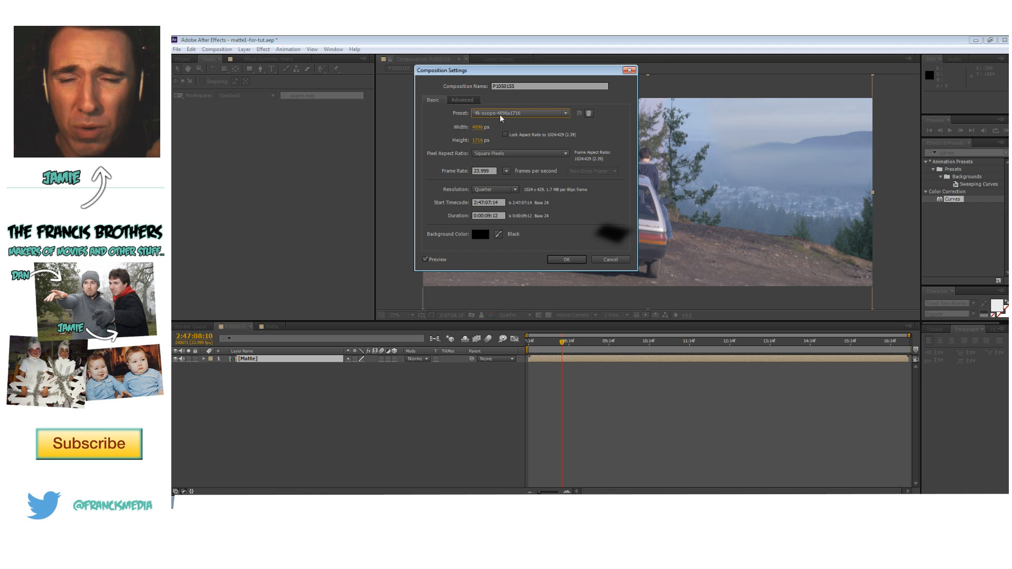
pyautogui.click(522, 113)
pyautogui.click(522, 113)
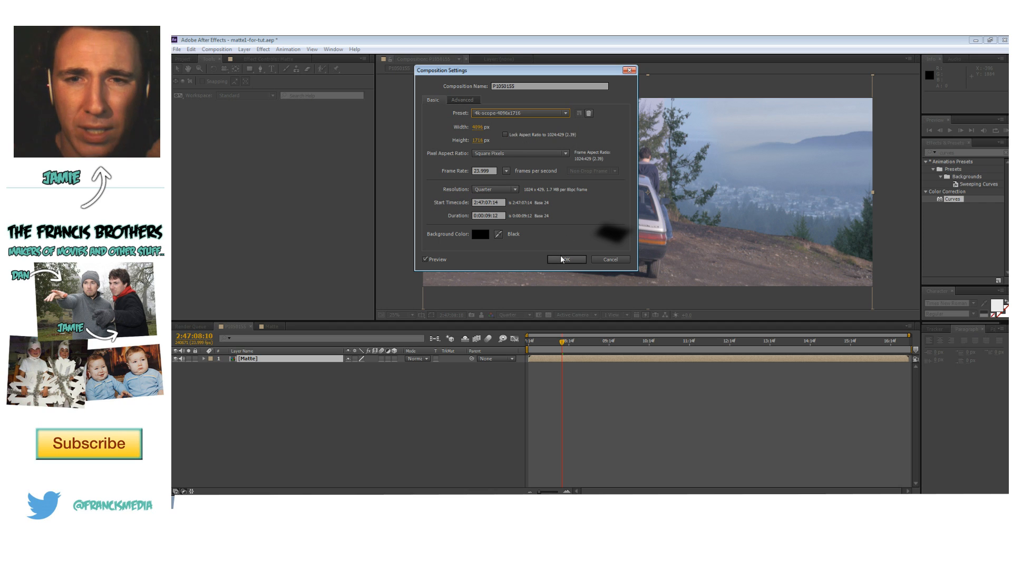
# - Set the P1050155 composition's frame rate to 24 and accept the settings
pyautogui.click(506, 171)
pyautogui.click(522, 220)
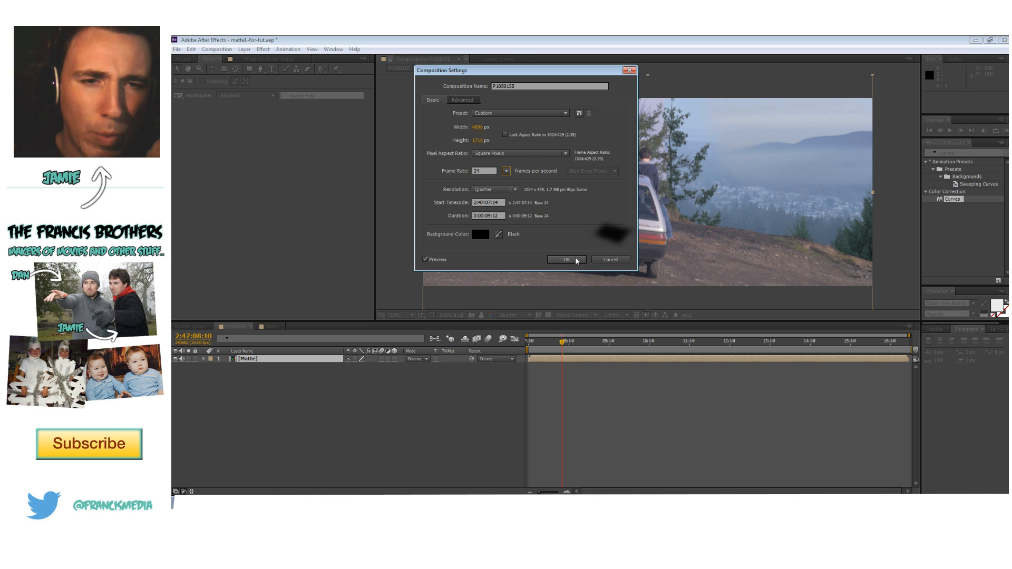
pyautogui.click(567, 259)
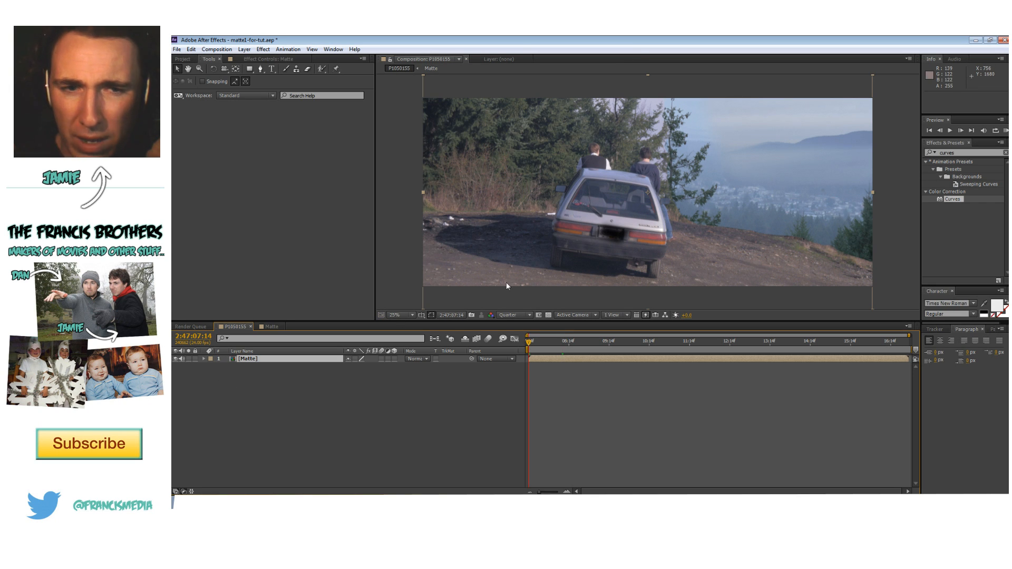
# - Examine the nested Matte layer's Transform properties and the three separate clips inside the Matte composition
pyautogui.click(204, 359)
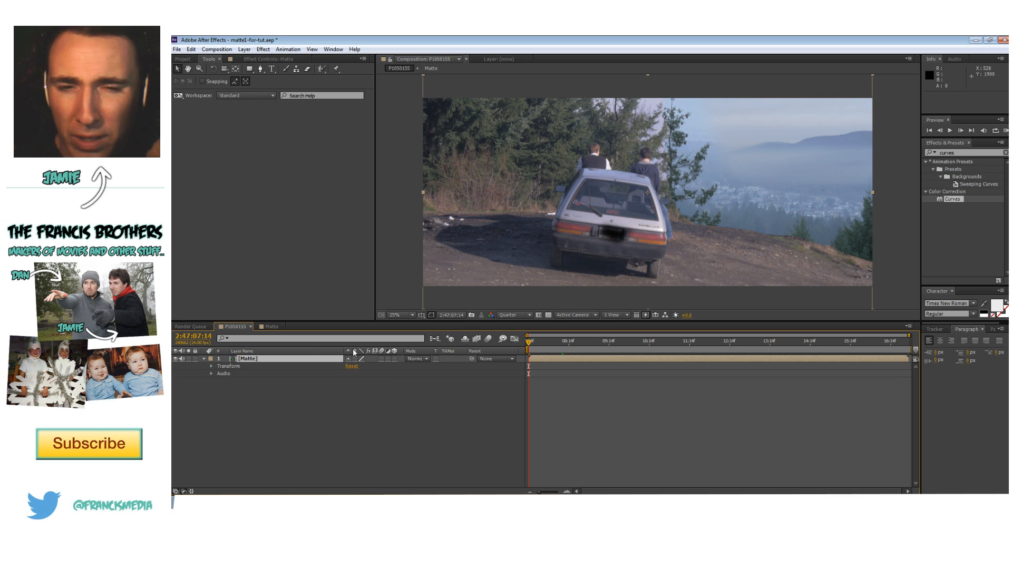
pyautogui.click(212, 366)
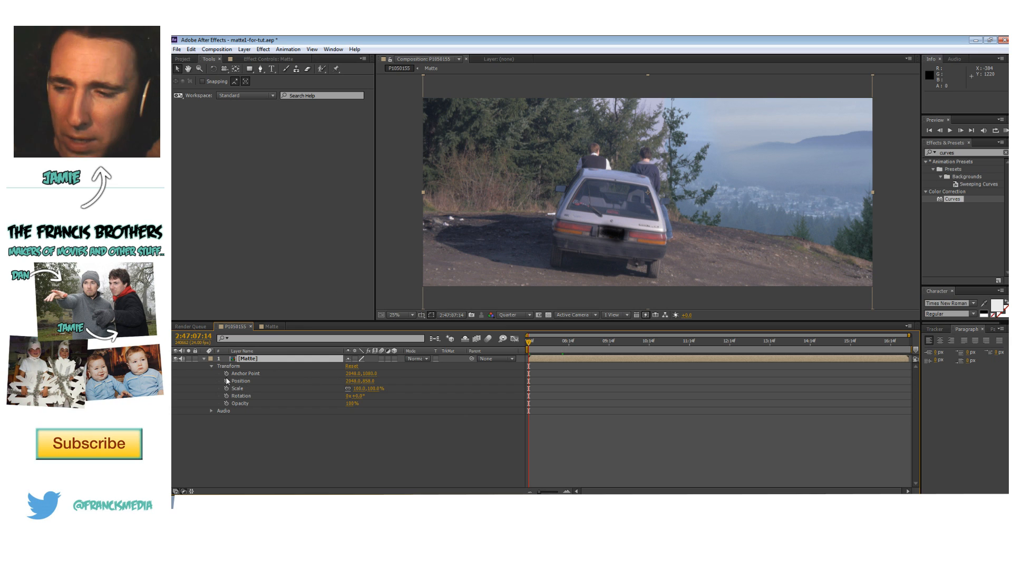
pyautogui.doubleClick(204, 359)
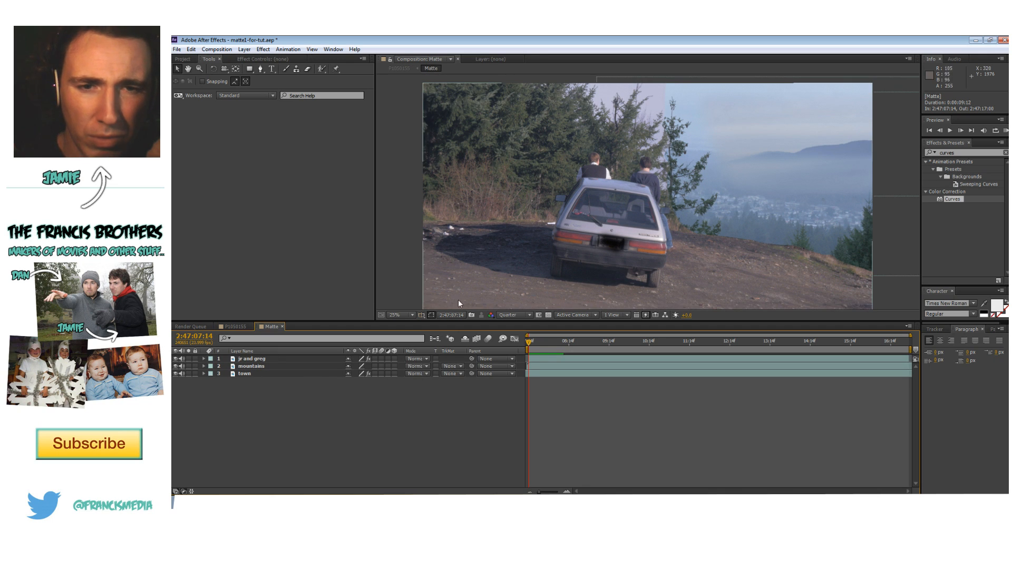
pyautogui.click(645, 180)
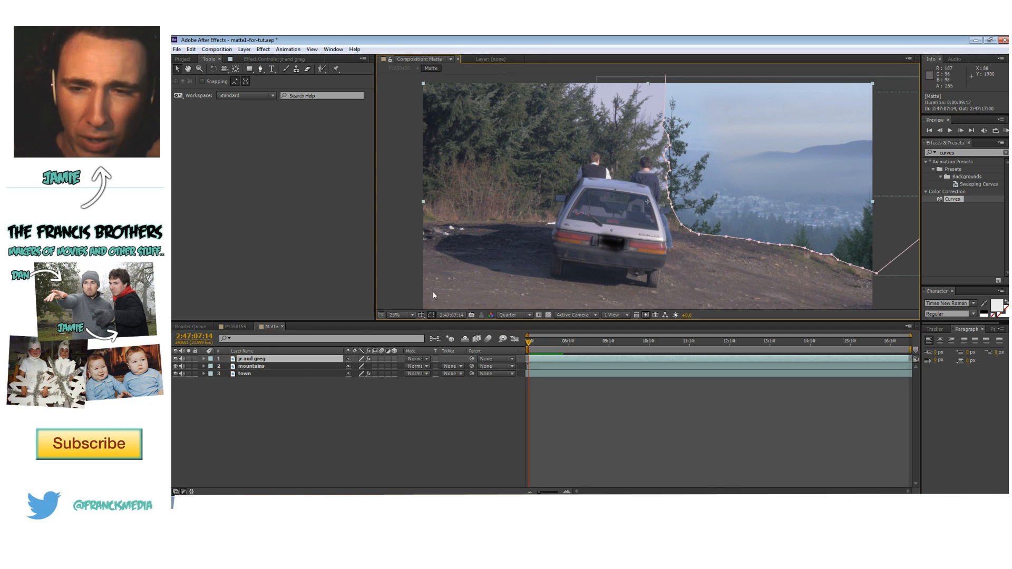
pyautogui.click(271, 367)
pyautogui.click(270, 374)
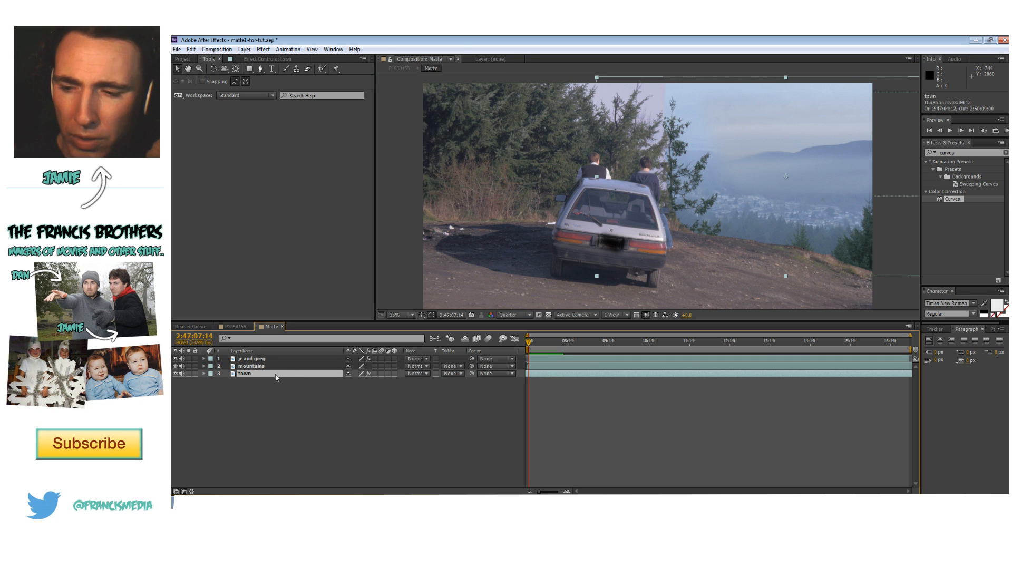
# - Return to the P1050155 composition, reveal the Matte layer's Transform properties and enable Position keyframing at the clip's start
pyautogui.click(242, 327)
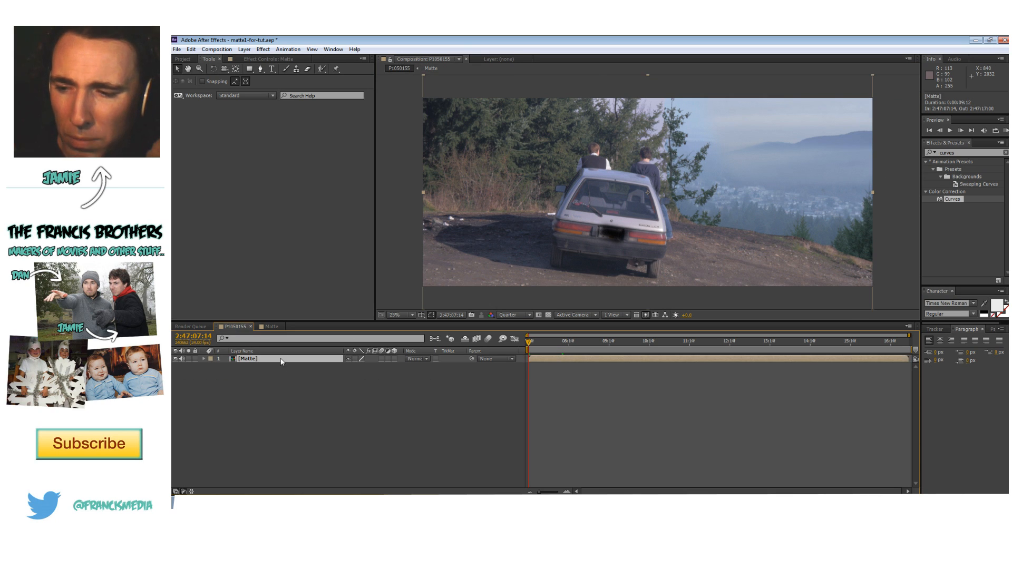
pyautogui.click(204, 358)
pyautogui.click(246, 365)
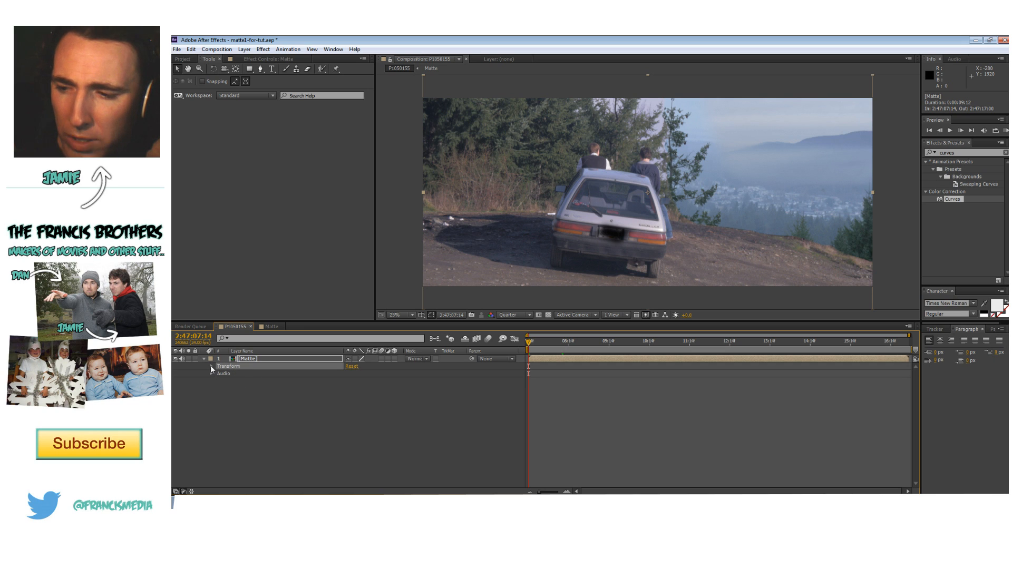
pyautogui.click(211, 366)
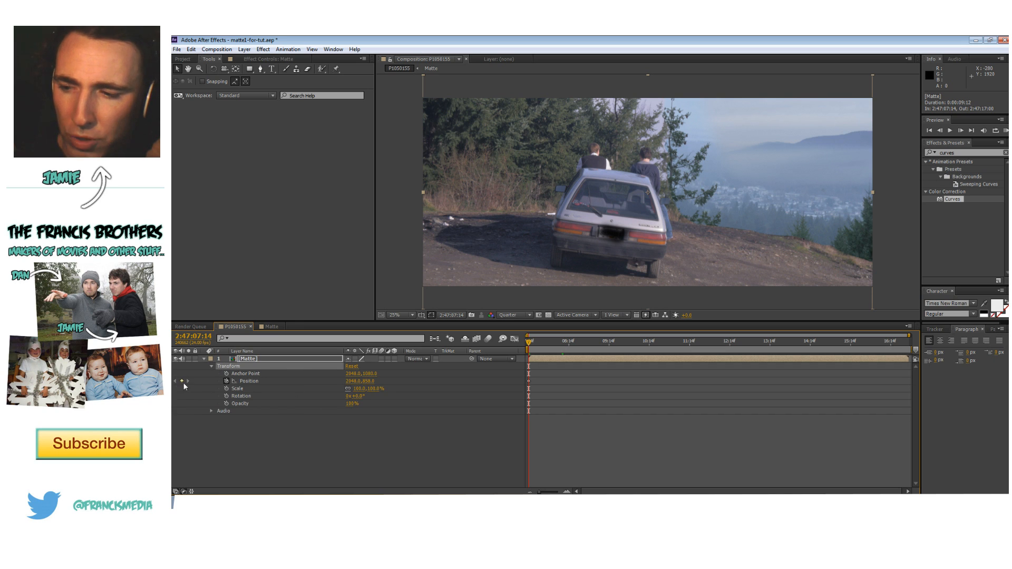
pyautogui.click(227, 382)
pyautogui.click(227, 381)
pyautogui.click(231, 381)
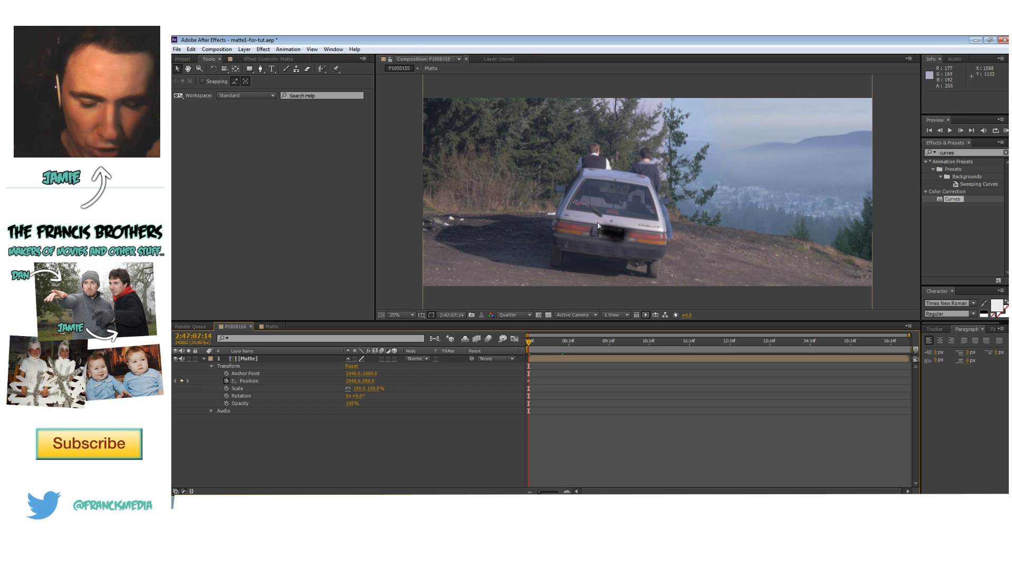
# - Lower the Matte layer to Position 2048, 1082 on the starting Position keyframe
pyautogui.click(528, 381)
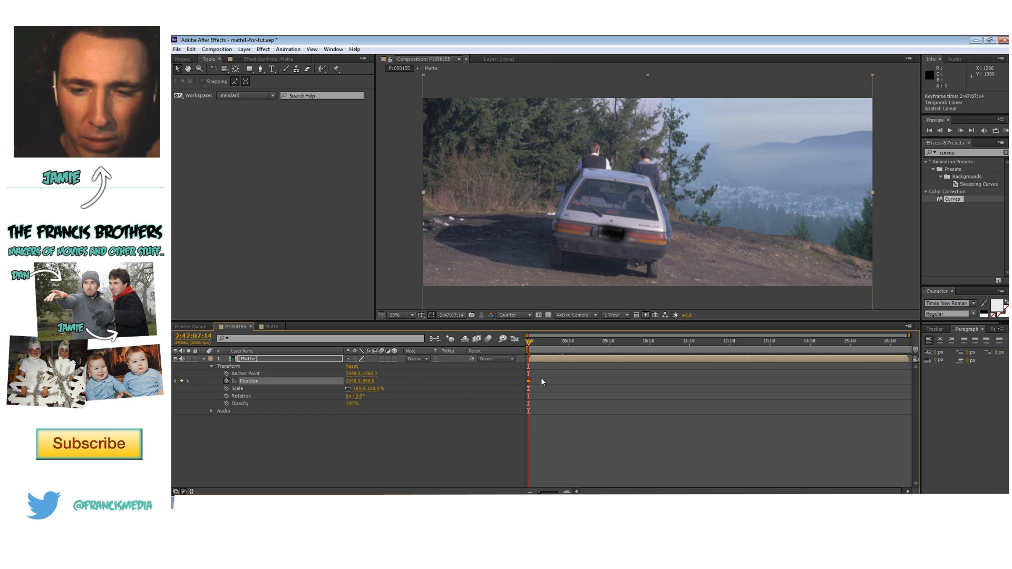
pyautogui.press('Down')
pyautogui.press('Down')
pyautogui.press('Down')
pyautogui.press('Down')
pyautogui.press('Down')
pyautogui.press('Down')
pyautogui.press('Down')
pyautogui.press('Down')
pyautogui.press('Down')
pyautogui.press('Down')
pyautogui.press('Down')
pyautogui.press('Down')
pyautogui.press('Down')
pyautogui.press('Down')
pyautogui.press('Down')
pyautogui.press('Down')
pyautogui.press('Down')
pyautogui.press('Down')
pyautogui.press('Down')
pyautogui.press('Down')
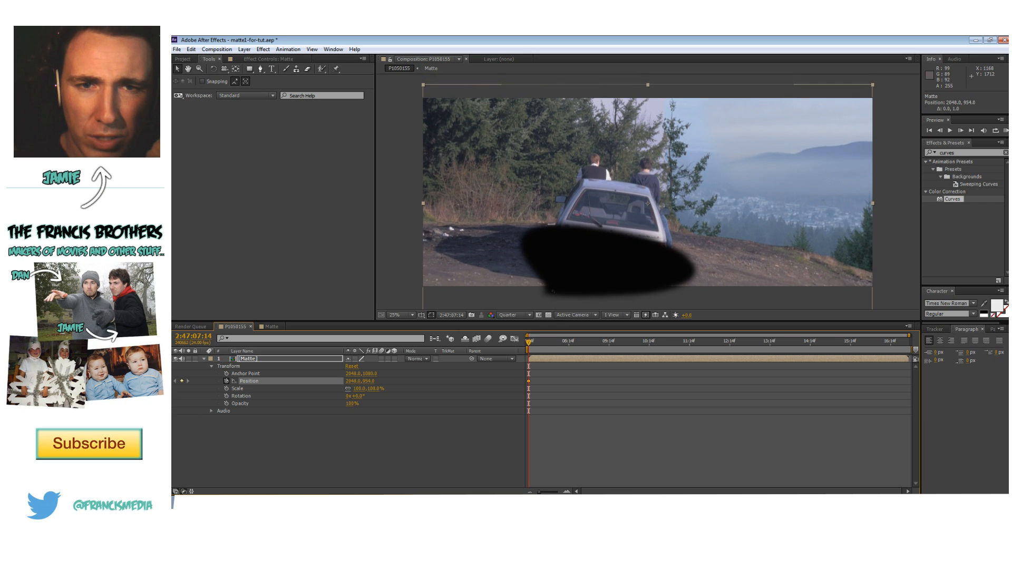
pyautogui.press('Down')
pyautogui.press('Down')
pyautogui.press('Down')
pyautogui.press('Down')
pyautogui.press('Down')
pyautogui.press('Down')
pyautogui.press('Down')
pyautogui.press('Down')
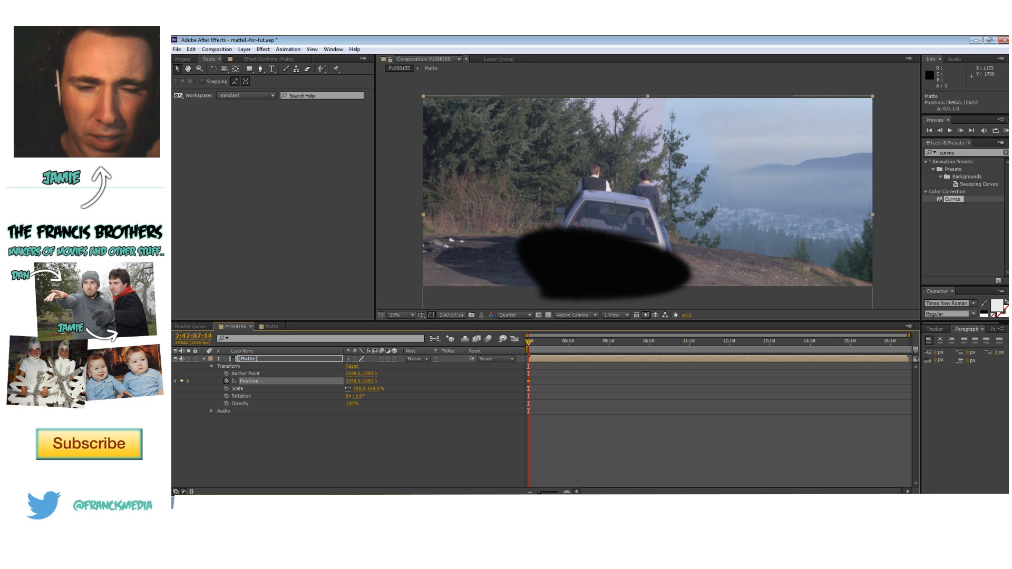
pyautogui.press('Down')
pyautogui.press('Down')
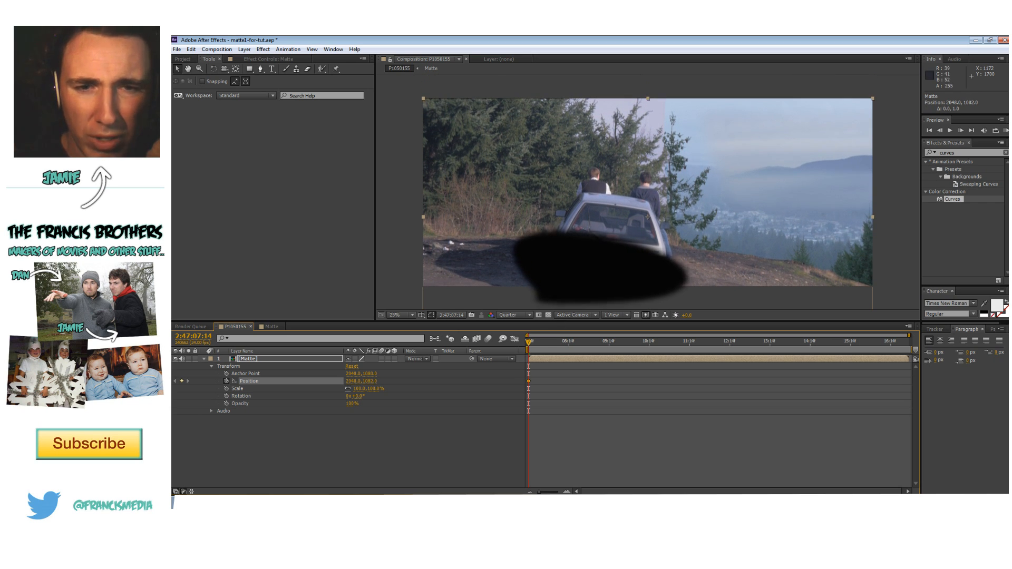
# - Scale the Matte layer to 115% and enable Scale keyframing at the clip's start
pyautogui.click(375, 388)
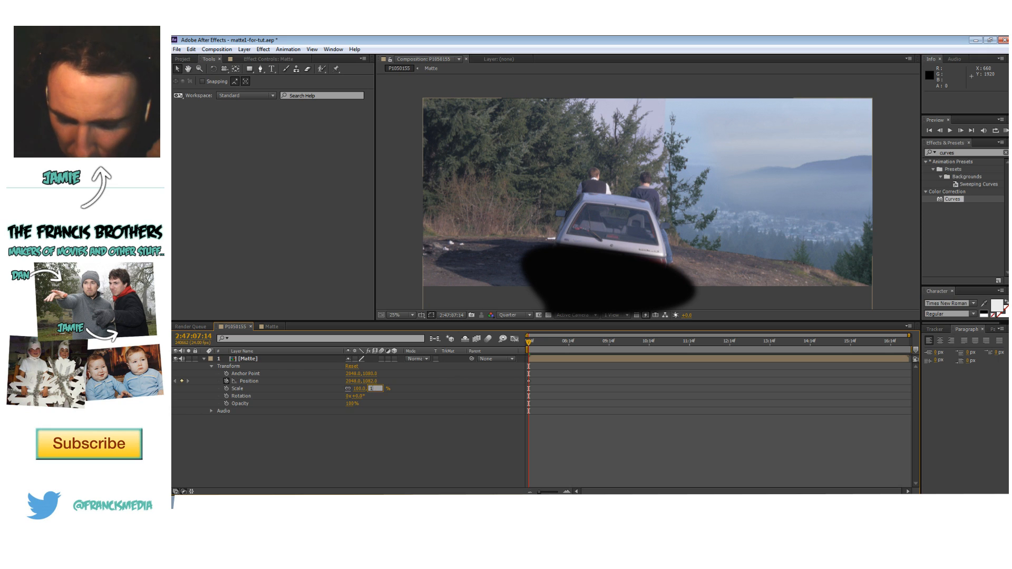
pyautogui.write('115')
pyautogui.press('Return')
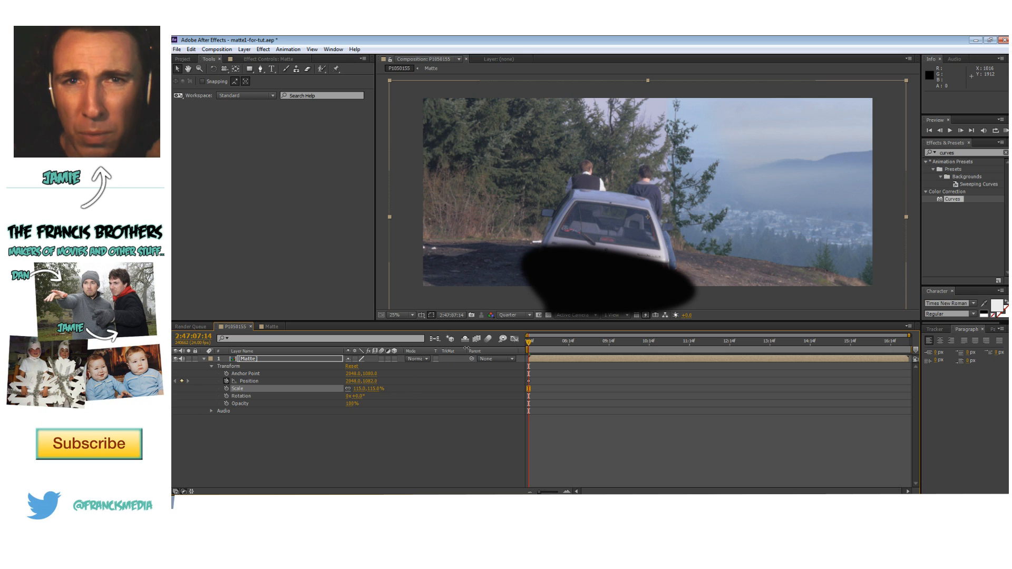
pyautogui.click(226, 389)
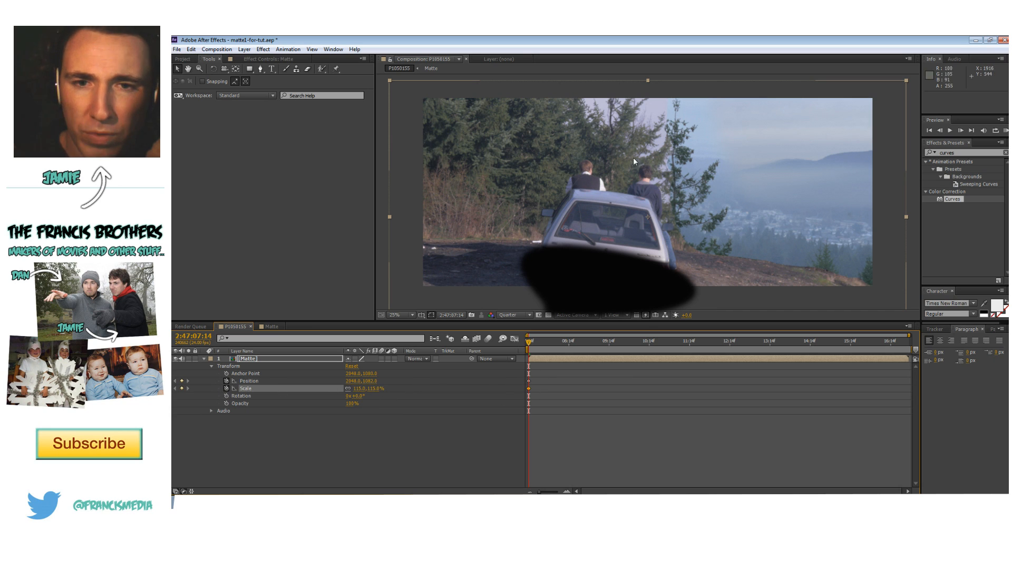
# - Reframe the enlarged Matte layer down and to the left, to Position 1760, 1210 on the starting keyframe
pyautogui.click(302, 381)
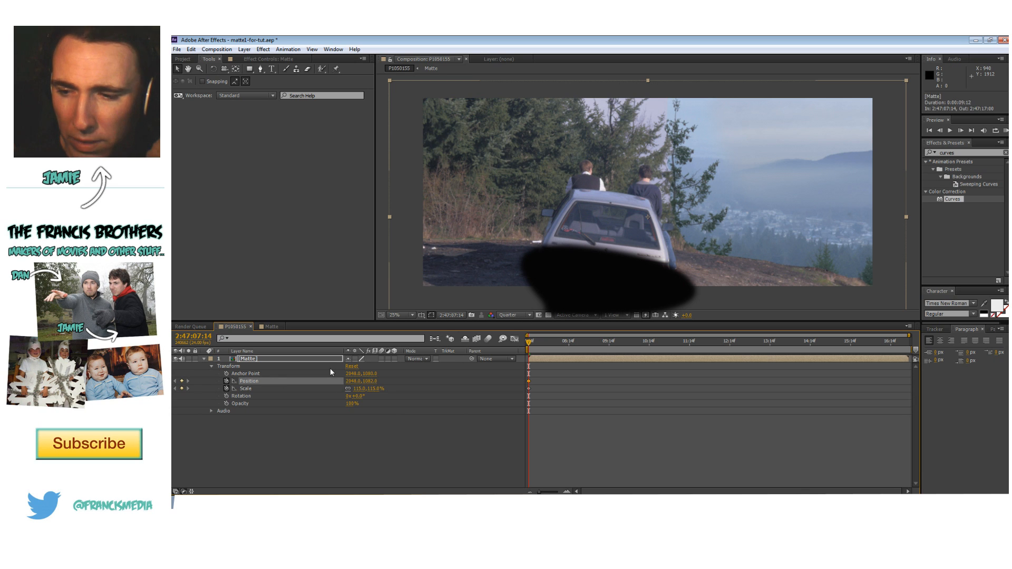
pyautogui.press('Down')
pyautogui.press('Down')
pyautogui.press('Down')
pyautogui.press('Down')
pyautogui.press('Down')
pyautogui.press('Down')
pyautogui.press('Down')
pyautogui.press('Down')
pyautogui.press('Down')
pyautogui.press('Down')
pyautogui.press('Down')
pyautogui.press('Down')
pyautogui.press('Down')
pyautogui.press('Down')
pyautogui.press('Down')
pyautogui.press('Down')
pyautogui.press('Down')
pyautogui.press('Down')
pyautogui.press('Down')
pyautogui.press('Down')
pyautogui.press('Left')
pyautogui.press('Left')
pyautogui.press('Left')
pyautogui.press('Left')
pyautogui.press('Left')
pyautogui.press('Left')
pyautogui.press('Left')
pyautogui.press('Left')
pyautogui.press('Left')
pyautogui.press('Left')
pyautogui.press('Left')
pyautogui.press('Left')
pyautogui.press('Left')
pyautogui.press('Left')
pyautogui.press('Left')
pyautogui.press('Left')
pyautogui.press('Left')
pyautogui.press('Left')
pyautogui.press('Left')
pyautogui.press('Left')
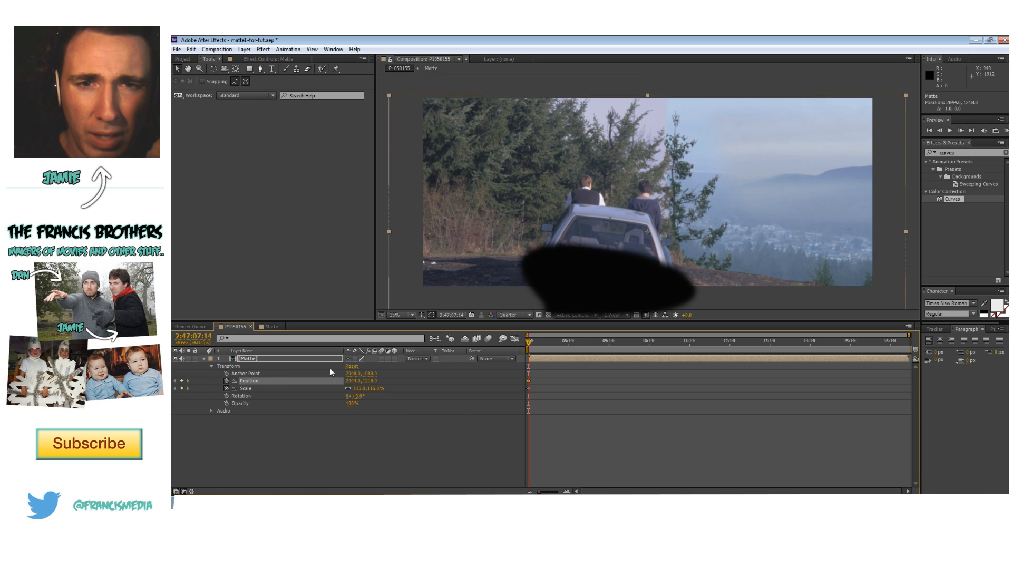
pyautogui.press('Left')
pyautogui.press('Left')
pyautogui.press('Left')
pyautogui.press('Left')
pyautogui.press('Left')
pyautogui.press('Left')
pyautogui.press('Left')
pyautogui.press('Left')
pyautogui.press('Left')
pyautogui.press('Left')
pyautogui.press('Left')
pyautogui.press('Left')
pyautogui.press('Left')
pyautogui.press('Left')
pyautogui.press('Left')
pyautogui.press('Left')
pyautogui.press('Left')
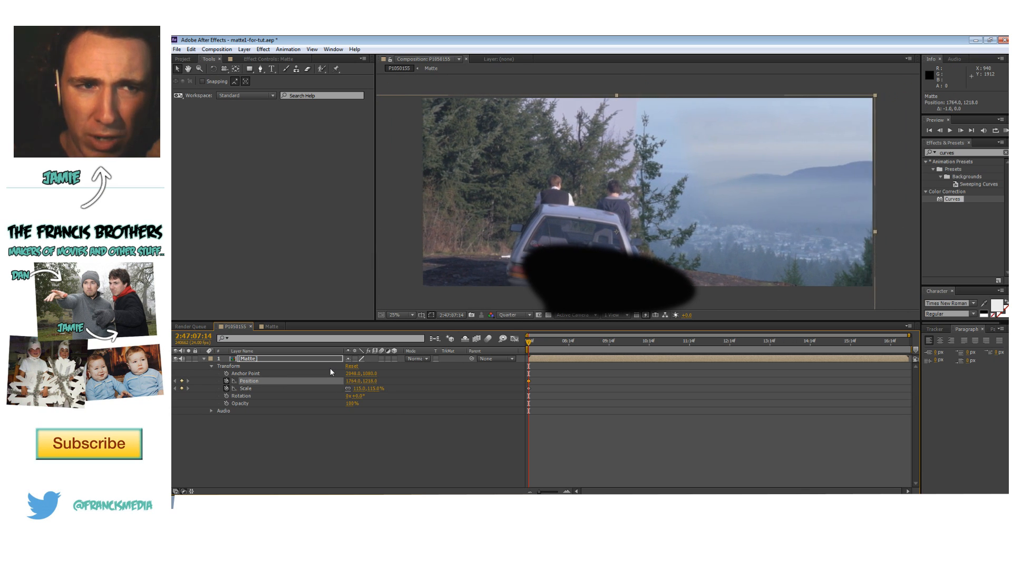
pyautogui.press('Up')
pyautogui.press('Up')
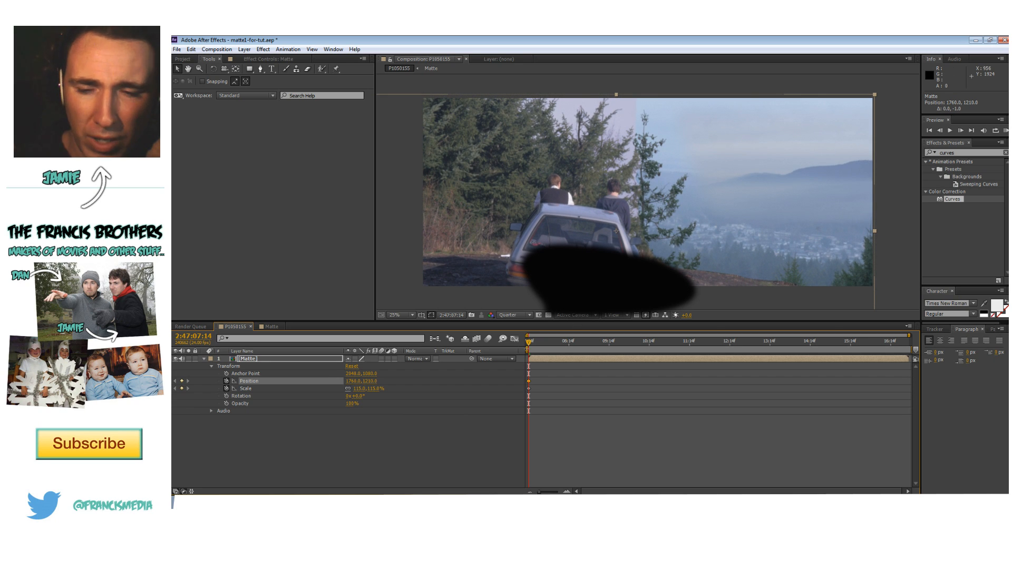
# - Add Position and Scale keyframes to the Matte layer near the clip's end, at 2:47:16:18
pyautogui.hotkey('shift', 'pagedown')
pyautogui.click(752, 346)
pyautogui.click(857, 346)
pyautogui.click(897, 342)
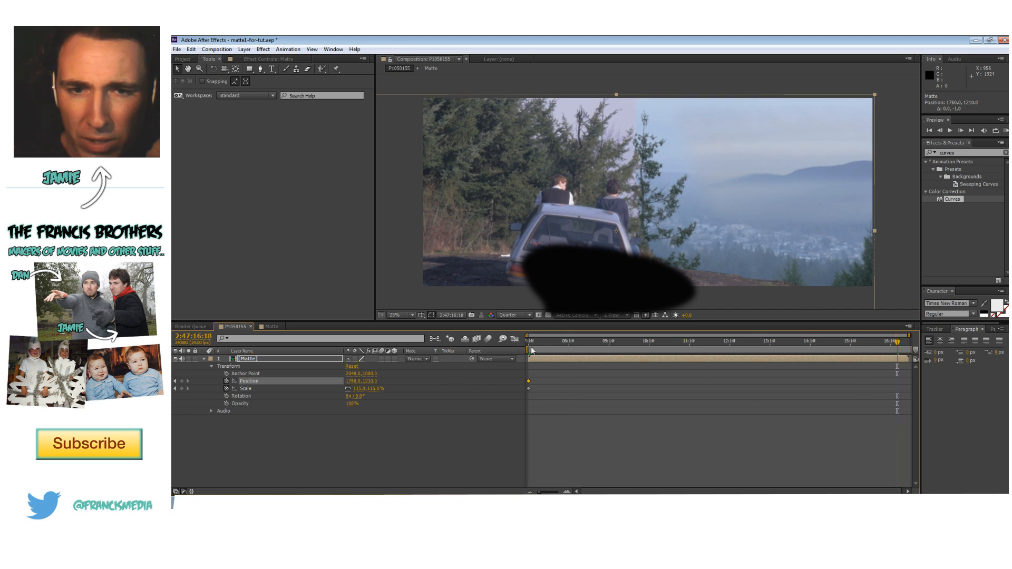
pyautogui.click(182, 381)
pyautogui.click(182, 389)
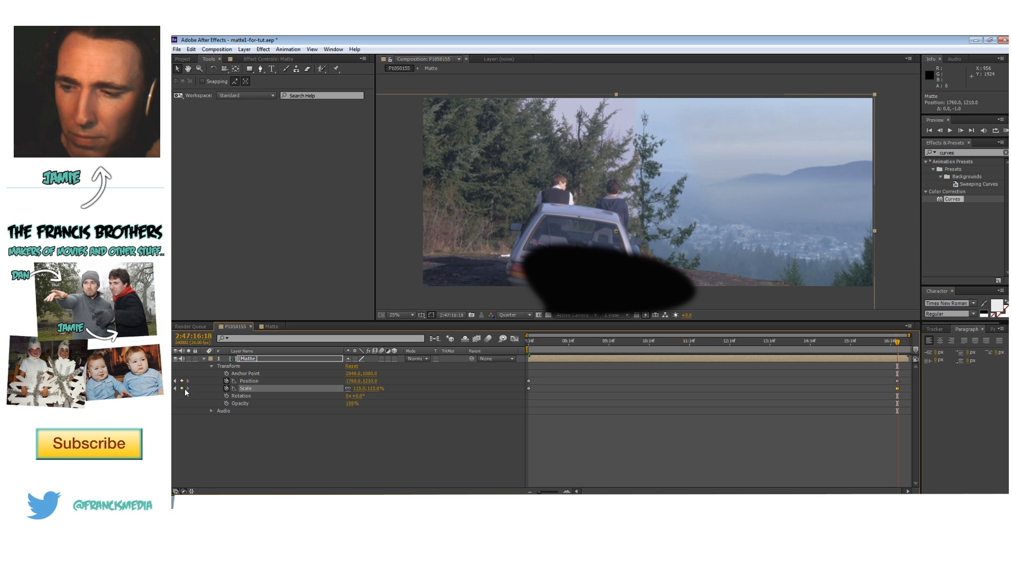
# - Move the Matte layer up to reframe the car, to Position 1792, 758 on the ending keyframe
pyautogui.click(250, 382)
pyautogui.click(274, 388)
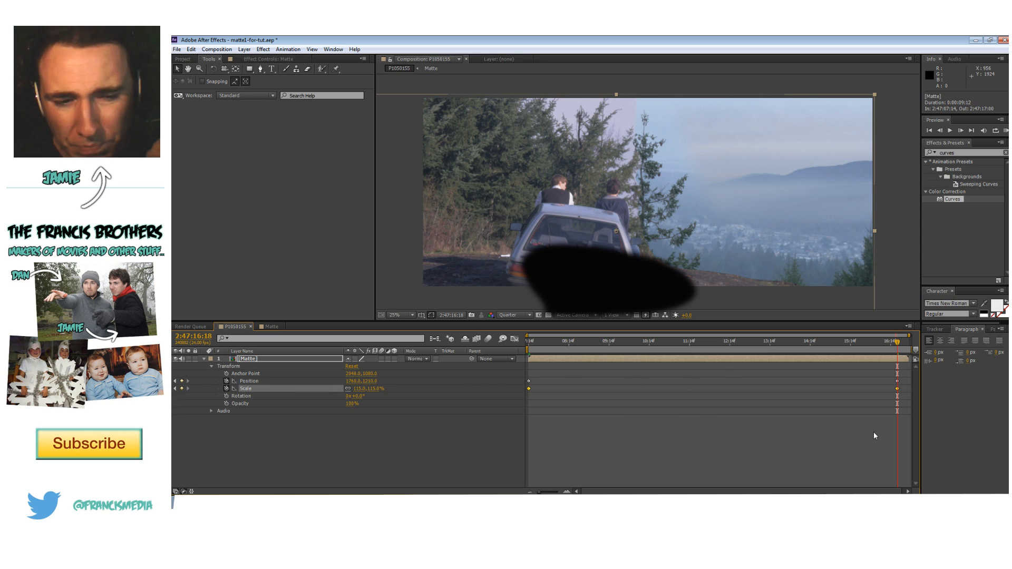
pyautogui.press('Up')
pyautogui.press('Up')
pyautogui.press('Up')
pyautogui.press('Up')
pyautogui.press('Up')
pyautogui.press('Up')
pyautogui.press('Up')
pyautogui.press('Up')
pyautogui.press('Up')
pyautogui.press('Up')
pyautogui.press('Up')
pyautogui.press('Up')
pyautogui.press('Up')
pyautogui.press('Up')
pyautogui.press('Up')
pyautogui.press('Up')
pyautogui.press('Up')
pyautogui.press('Up')
pyautogui.press('Up')
pyautogui.press('Up')
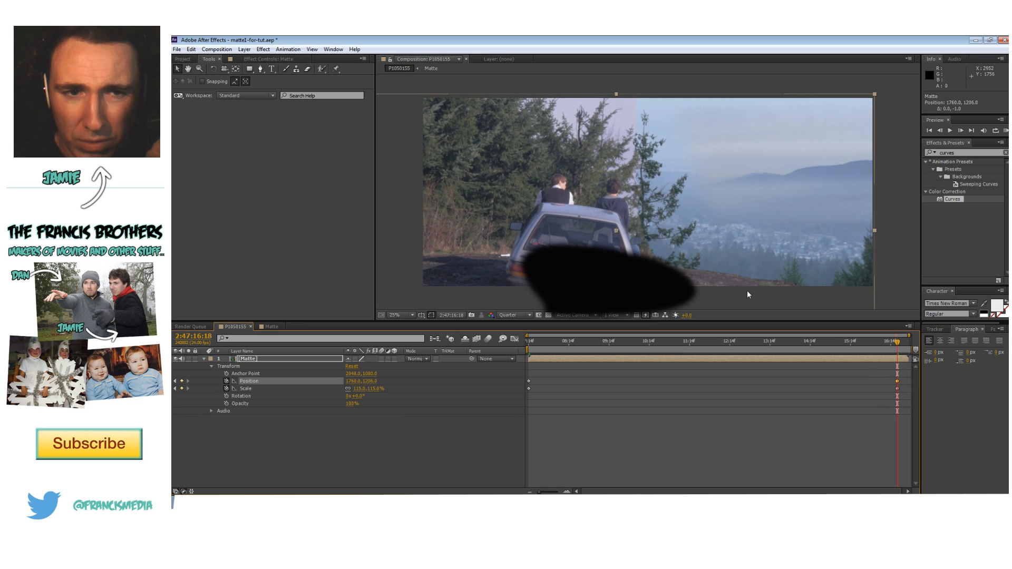
pyautogui.press('Left')
pyautogui.press('Left')
pyautogui.press('Left')
pyautogui.press('Left')
pyautogui.press('Left')
pyautogui.press('Left')
pyautogui.press('Left')
pyautogui.press('Left')
pyautogui.press('Left')
pyautogui.press('Left')
pyautogui.press('Left')
pyautogui.press('Up')
pyautogui.press('Up')
pyautogui.press('Up')
pyautogui.press('Up')
pyautogui.press('Up')
pyautogui.press('Up')
pyautogui.press('Up')
pyautogui.press('Up')
pyautogui.press('Up')
pyautogui.press('Up')
pyautogui.press('Up')
pyautogui.press('Up')
pyautogui.press('Right')
pyautogui.press('Right')
pyautogui.press('Right')
pyautogui.press('Right')
pyautogui.press('Right')
pyautogui.press('Right')
pyautogui.press('Right')
pyautogui.press('Right')
pyautogui.press('Right')
pyautogui.press('Right')
pyautogui.press('Right')
pyautogui.press('Right')
pyautogui.press('Right')
pyautogui.press('Right')
pyautogui.press('Right')
pyautogui.press('Right')
pyautogui.press('Right')
pyautogui.press('Right')
pyautogui.press('Right')
pyautogui.press('Right')
pyautogui.press('Up')
pyautogui.press('Up')
pyautogui.press('Up')
pyautogui.press('Up')
pyautogui.press('Up')
pyautogui.press('Up')
pyautogui.press('Up')
pyautogui.press('Up')
pyautogui.press('Up')
pyautogui.press('Up')
pyautogui.press('Up')
pyautogui.press('Up')
pyautogui.press('Up')
pyautogui.press('Up')
pyautogui.press('Up')
pyautogui.press('Up')
pyautogui.press('Up')
pyautogui.press('Up')
pyautogui.press('Up')
pyautogui.press('Up')
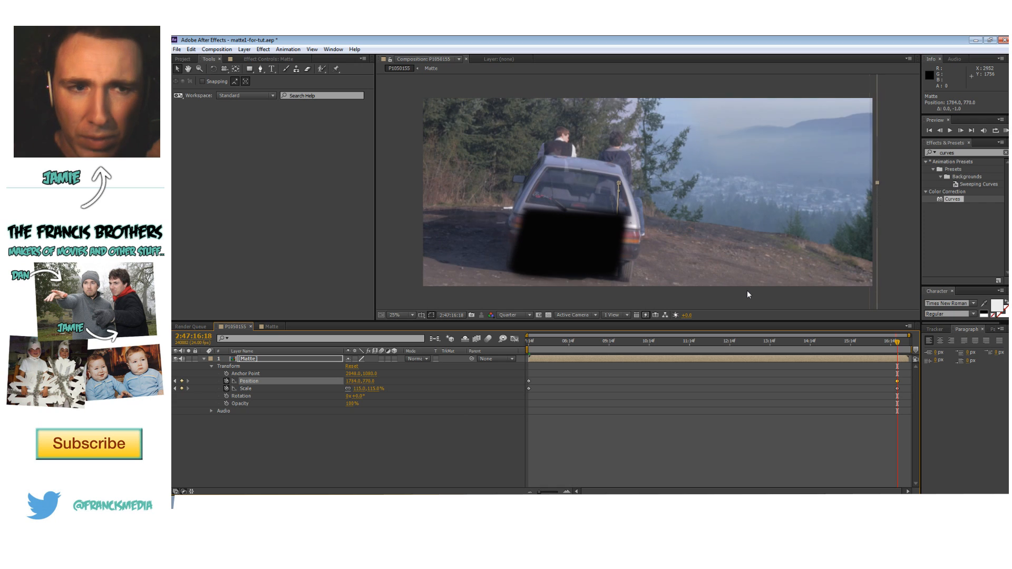
pyautogui.press('Left')
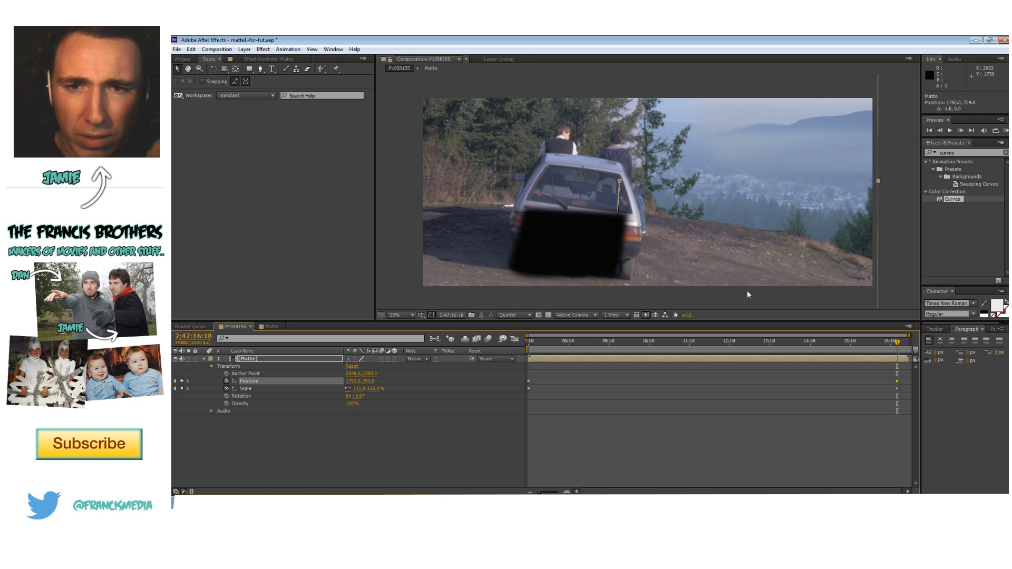
# - Ease the Matte layer's ending Position and Scale keyframes with Keyframe Assistant
pyautogui.moveTo(890, 374); pyautogui.dragTo(903, 398)
pyautogui.rightClick(897, 381)
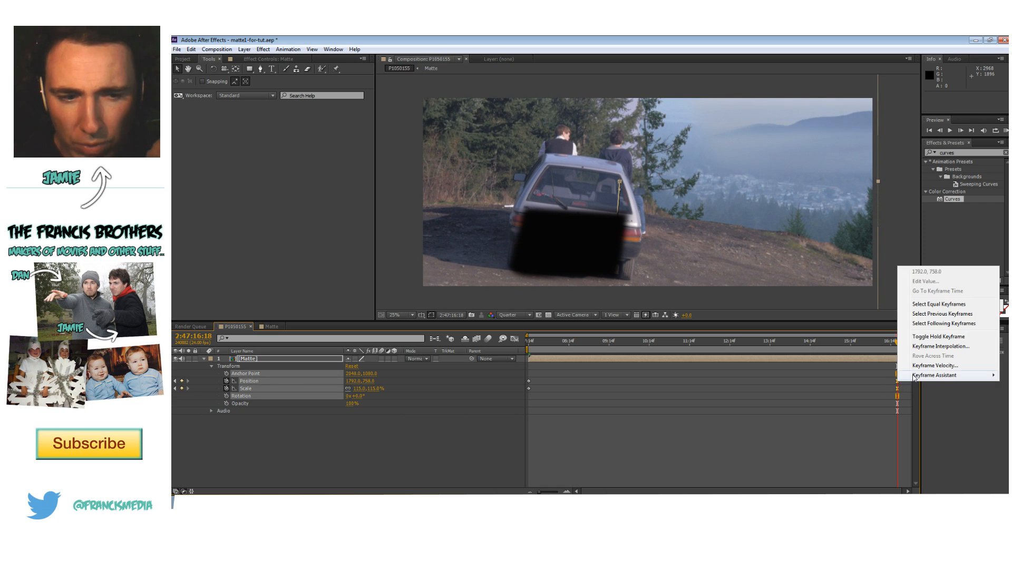
pyautogui.moveTo(914, 378)
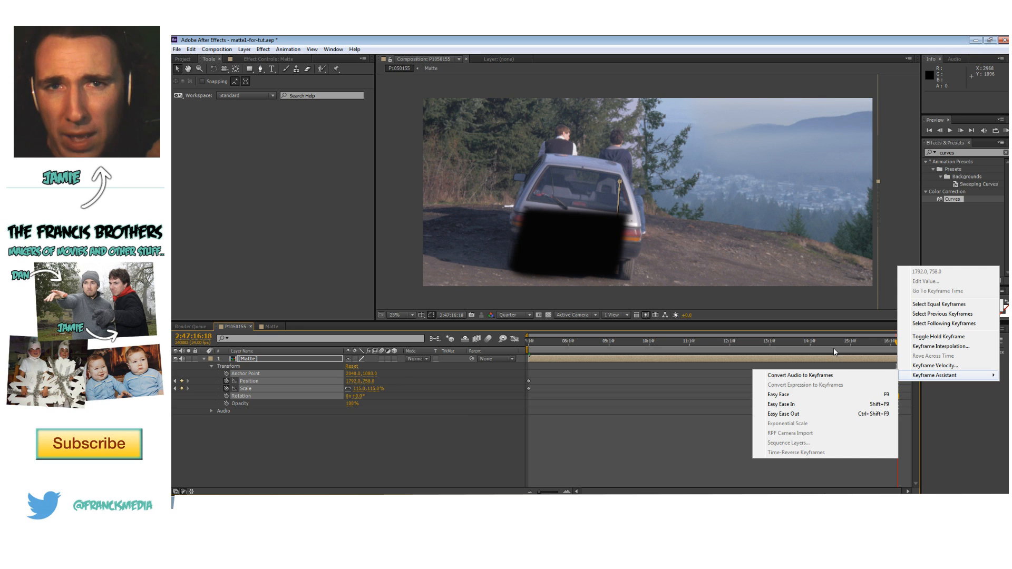
# - Preview the eased Matte layer animation from the start of the clip
pyautogui.click(862, 348)
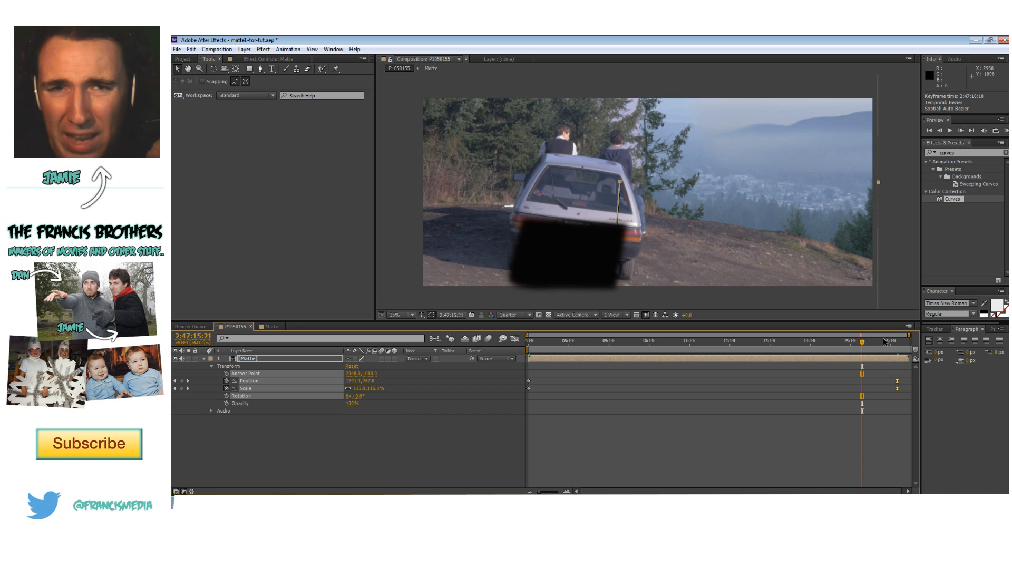
pyautogui.click(529, 343)
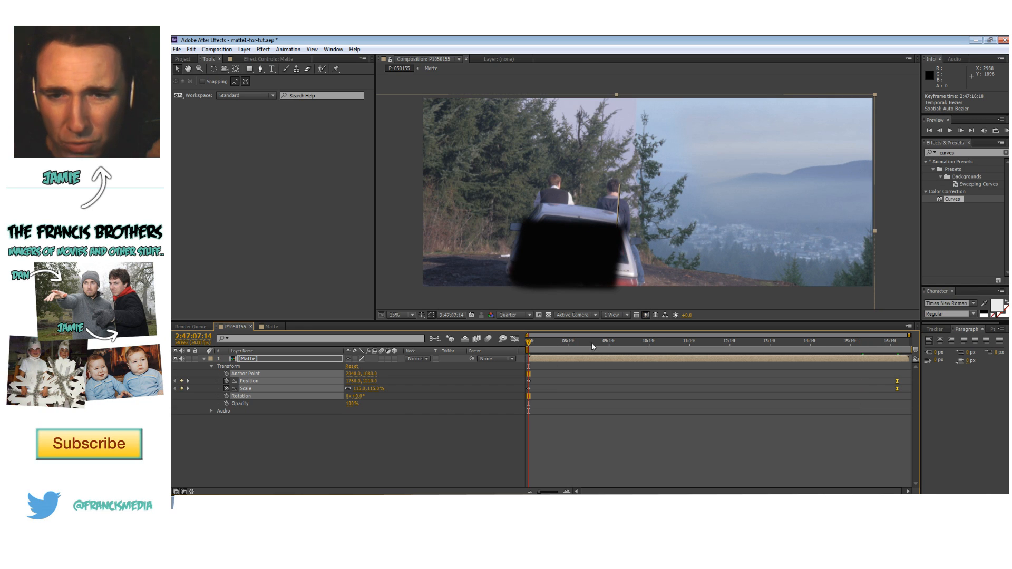
pyautogui.press('KP_0')
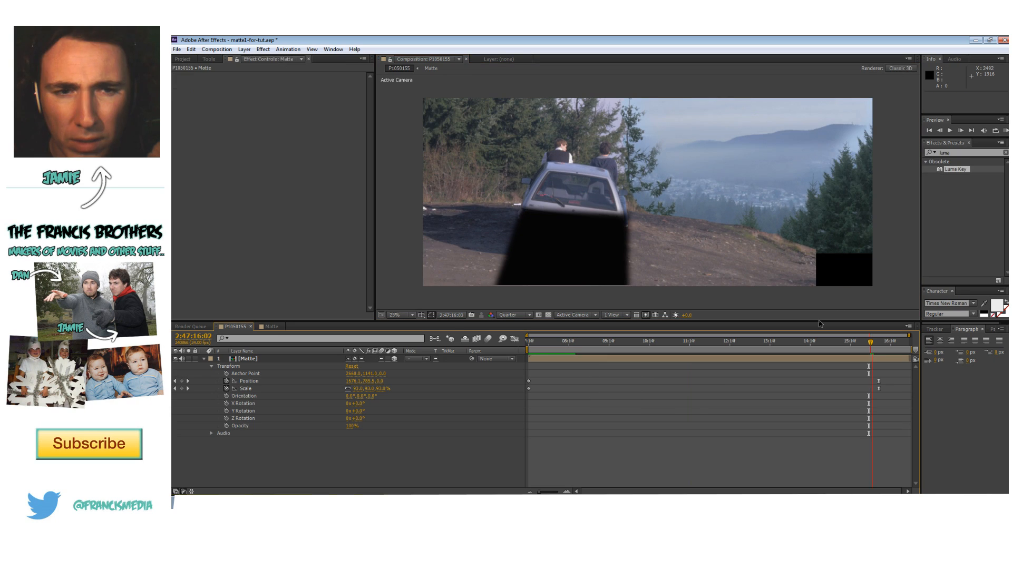
# - At 2:47:16:06, add P1050155.MP4 beneath the town layer in the Matte composition and solo it
pyautogui.click(883, 342)
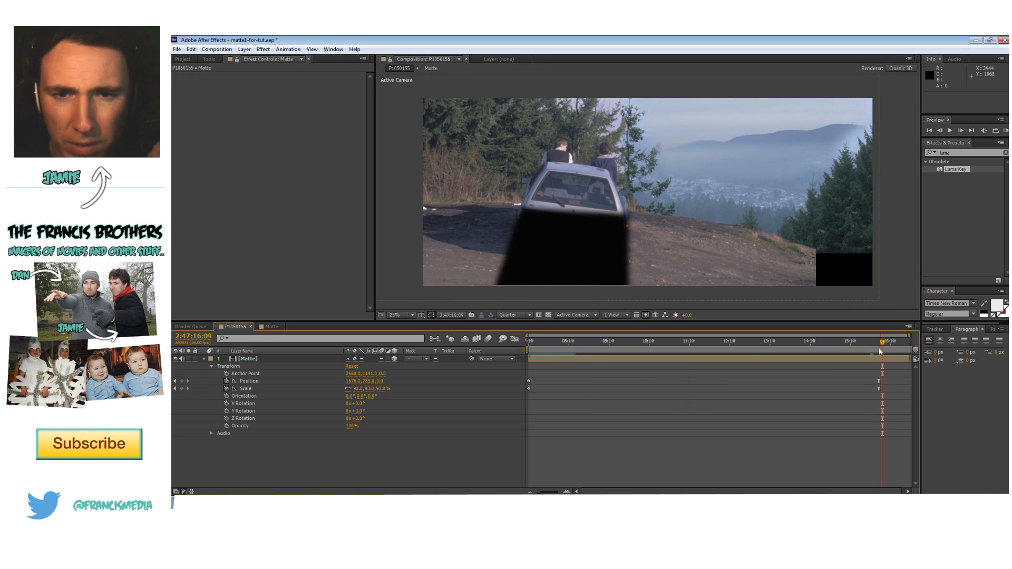
pyautogui.click(878, 345)
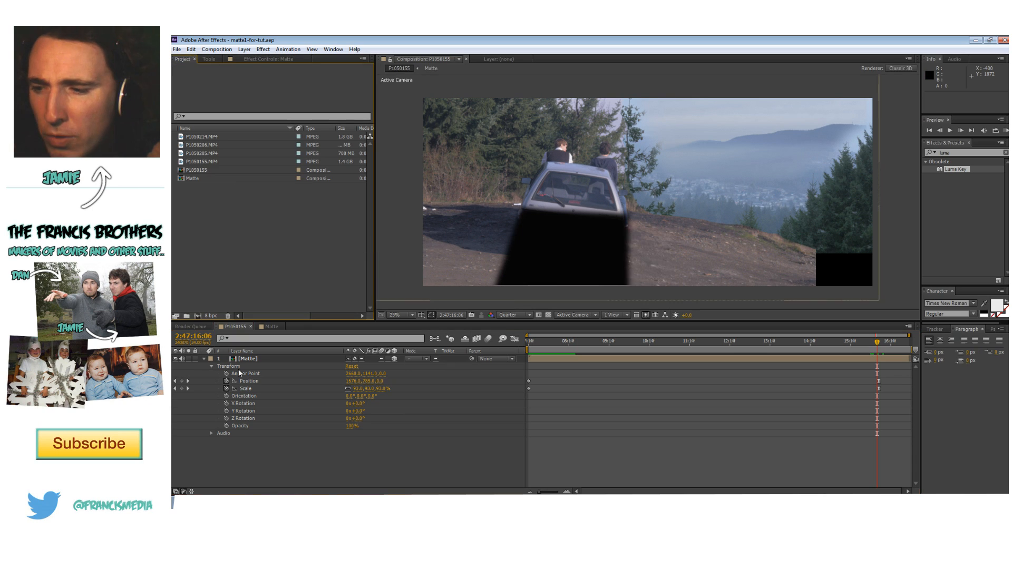
pyautogui.click(272, 327)
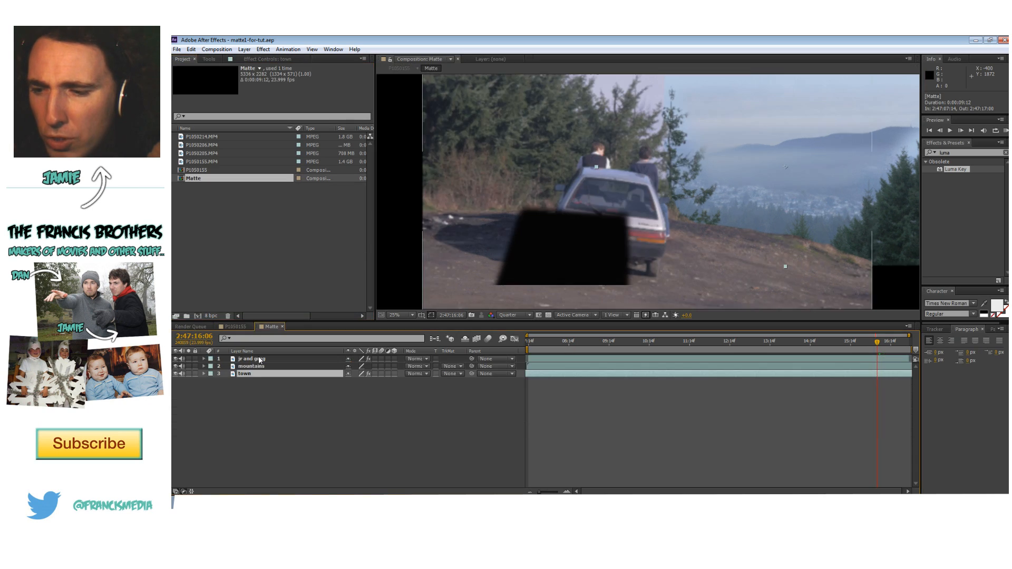
pyautogui.moveTo(211, 161); pyautogui.dragTo(274, 393)
pyautogui.click(189, 381)
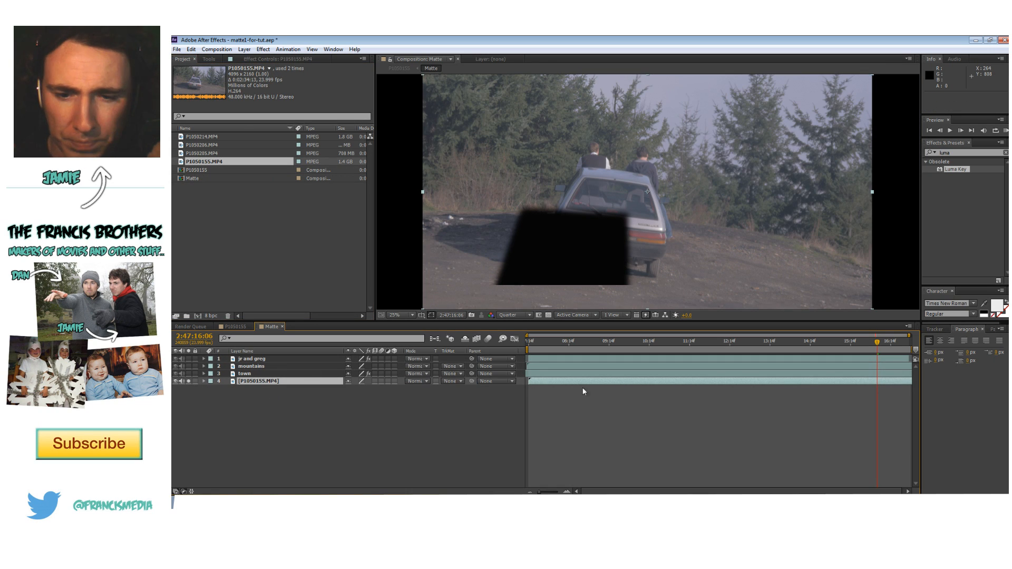
# - Slide the P1050155.MP4 layer earlier in time to reach footage of open ground with the car off to one side
pyautogui.moveTo(629, 380); pyautogui.dragTo(555, 380)
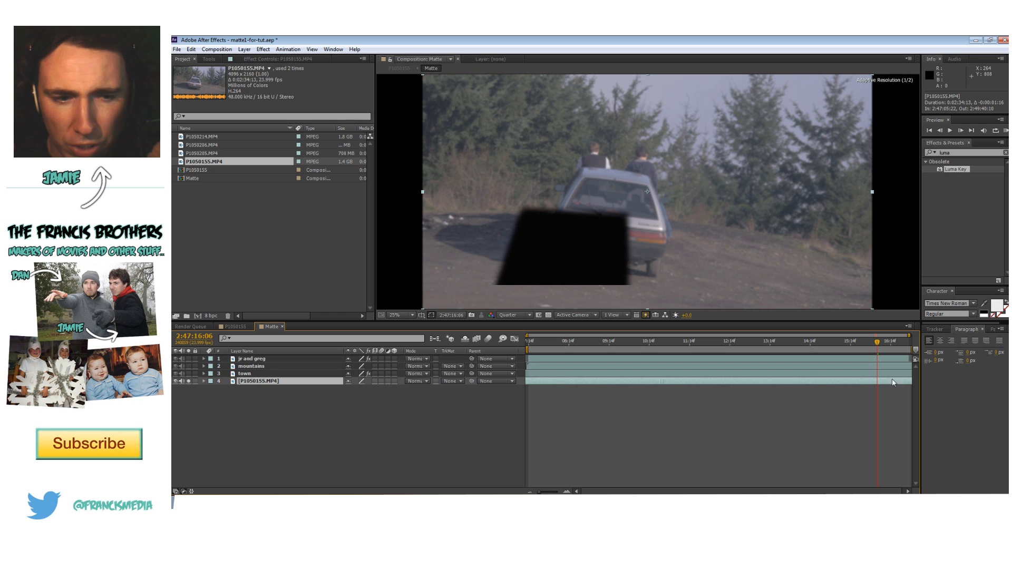
pyautogui.moveTo(892, 380); pyautogui.dragTo(723, 378)
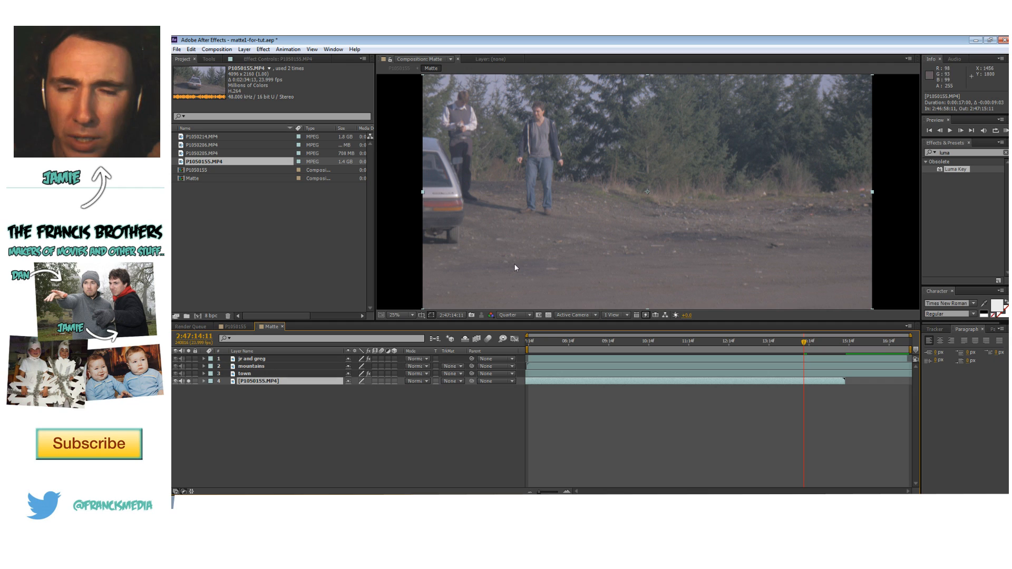
# - Freeze the P1050155.MP4 layer at its 2:47:14:11 frame and extend it to the end of the composition
pyautogui.rightClick(298, 385)
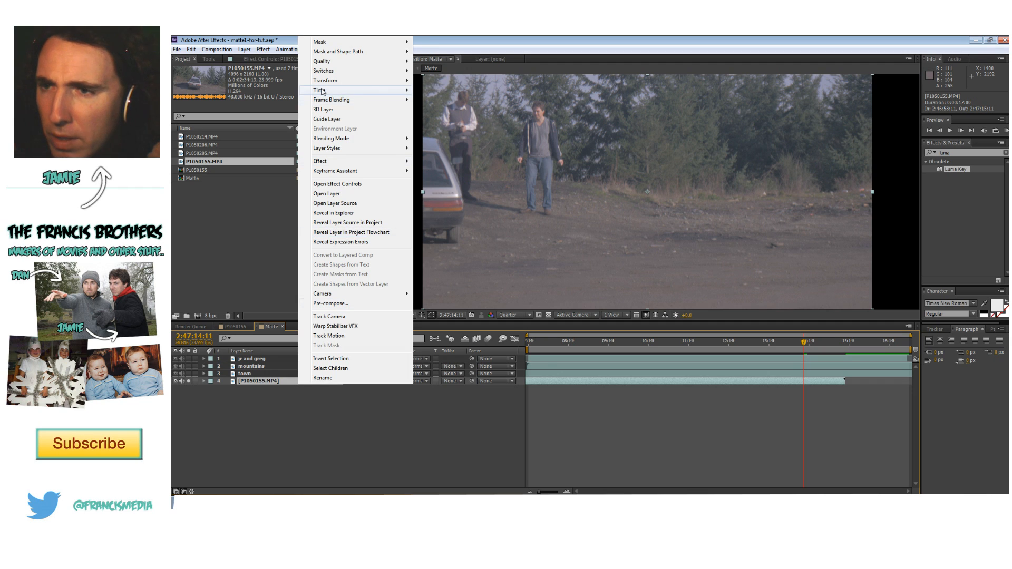
pyautogui.moveTo(323, 91)
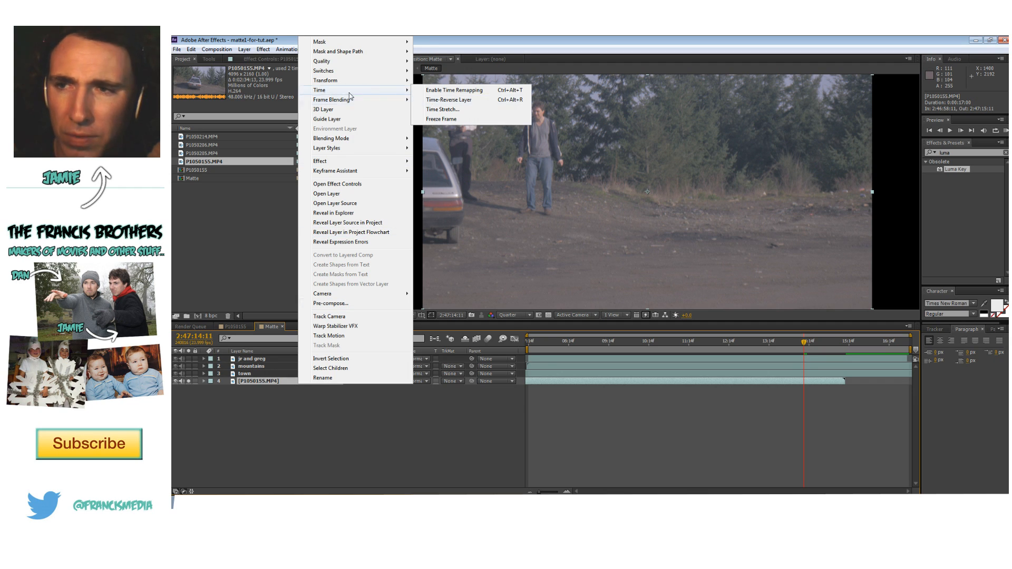
pyautogui.click(268, 393)
pyautogui.click(275, 382)
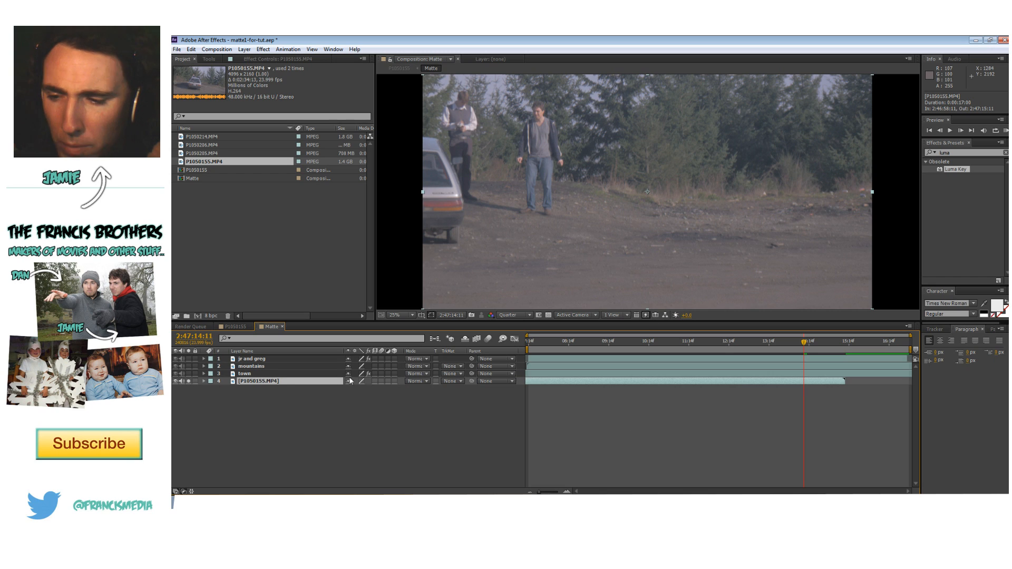
pyautogui.rightClick(282, 384)
pyautogui.moveTo(337, 202)
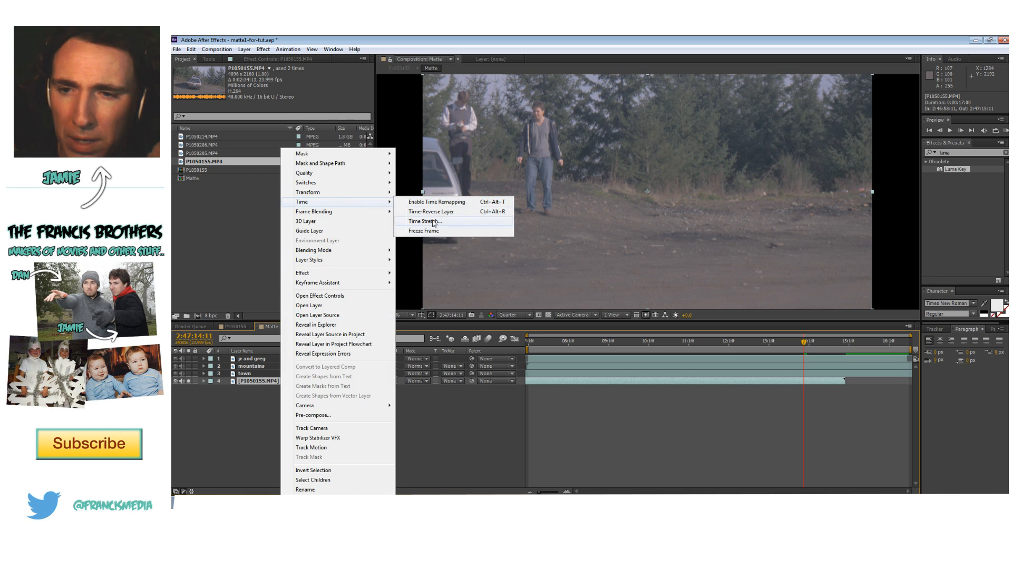
pyautogui.click(436, 202)
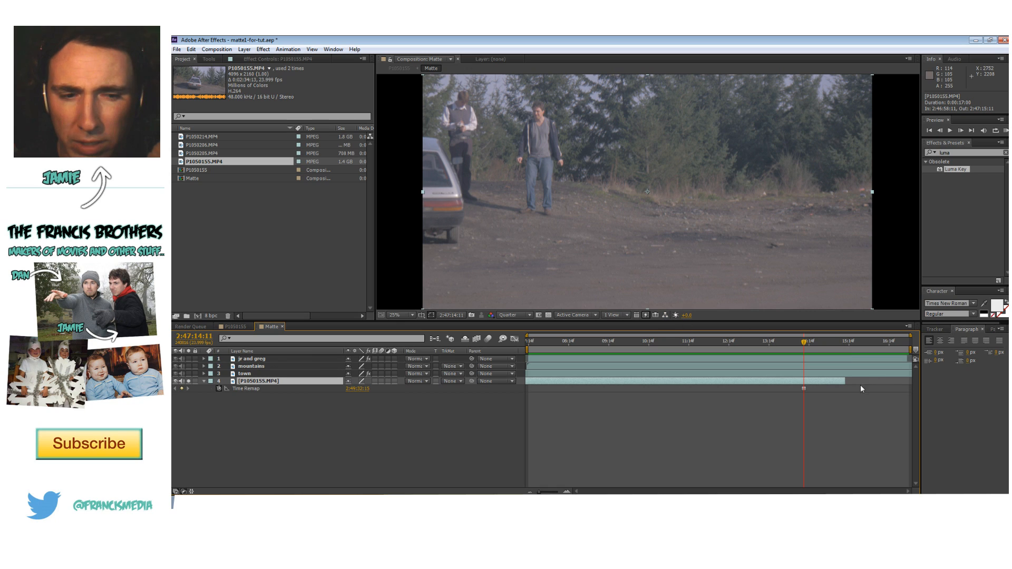
pyautogui.moveTo(845, 380); pyautogui.dragTo(912, 381)
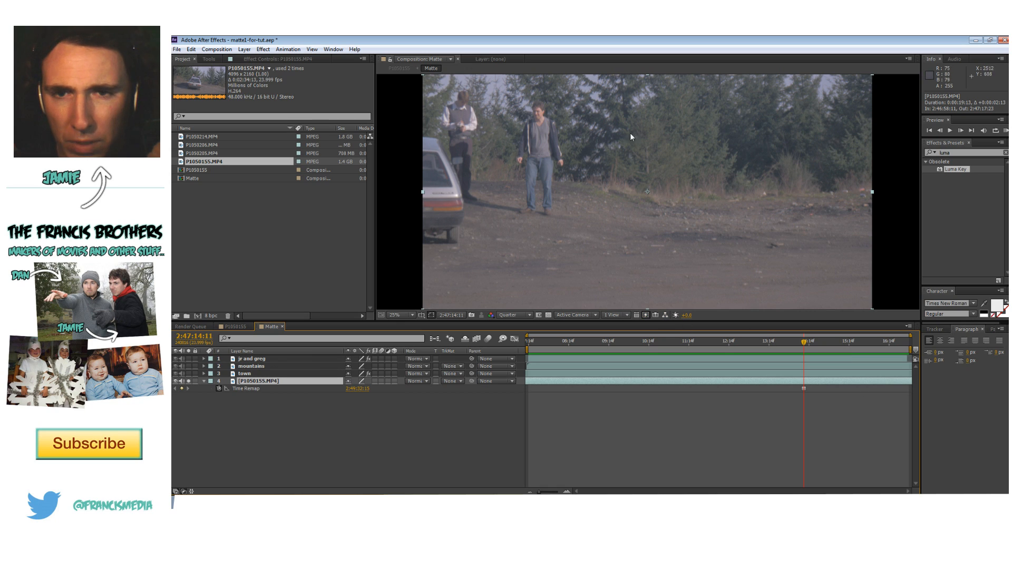
# - Draw a closed Pen mask around the open dirt ground in the frozen P1050155.MP4 layer
pyautogui.click(211, 60)
pyautogui.click(261, 69)
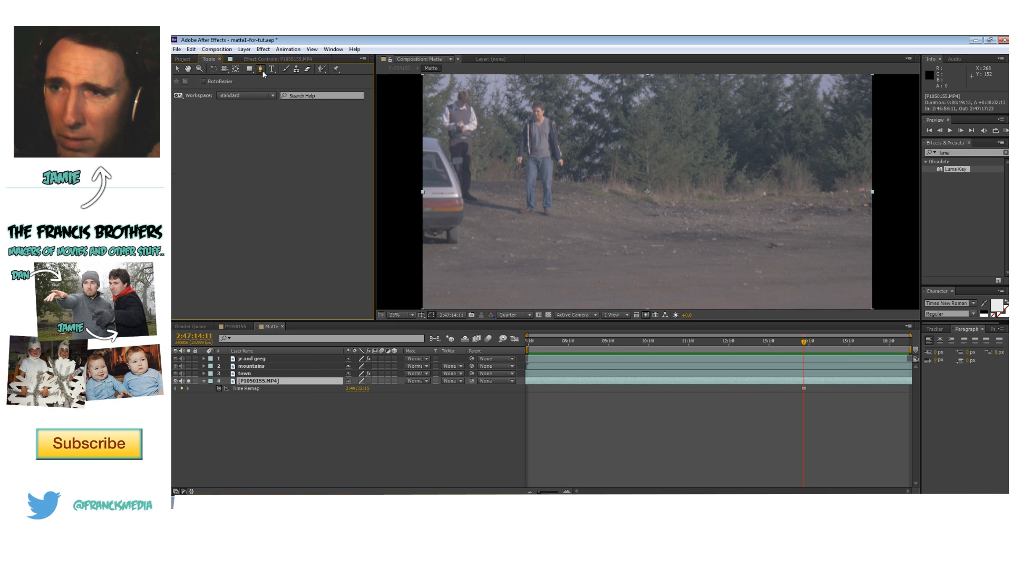
pyautogui.click(585, 181)
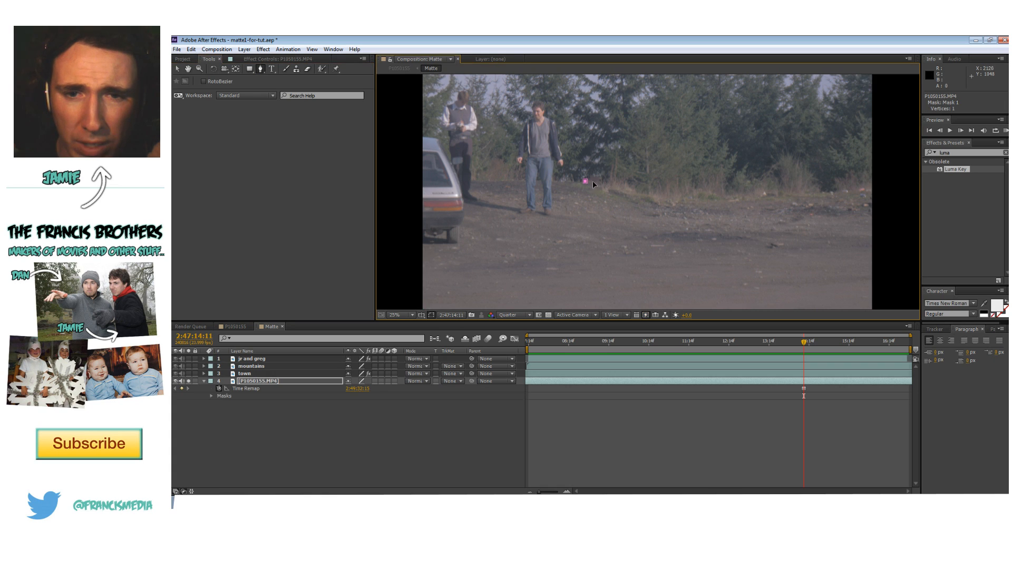
pyautogui.click(648, 193)
pyautogui.click(684, 196)
pyautogui.click(716, 195)
pyautogui.click(743, 195)
pyautogui.click(766, 194)
pyautogui.click(786, 193)
pyautogui.click(826, 193)
pyautogui.click(855, 218)
pyautogui.click(856, 266)
pyautogui.click(847, 296)
pyautogui.click(667, 302)
pyautogui.click(589, 294)
pyautogui.click(539, 281)
pyautogui.click(552, 235)
pyautogui.click(586, 181)
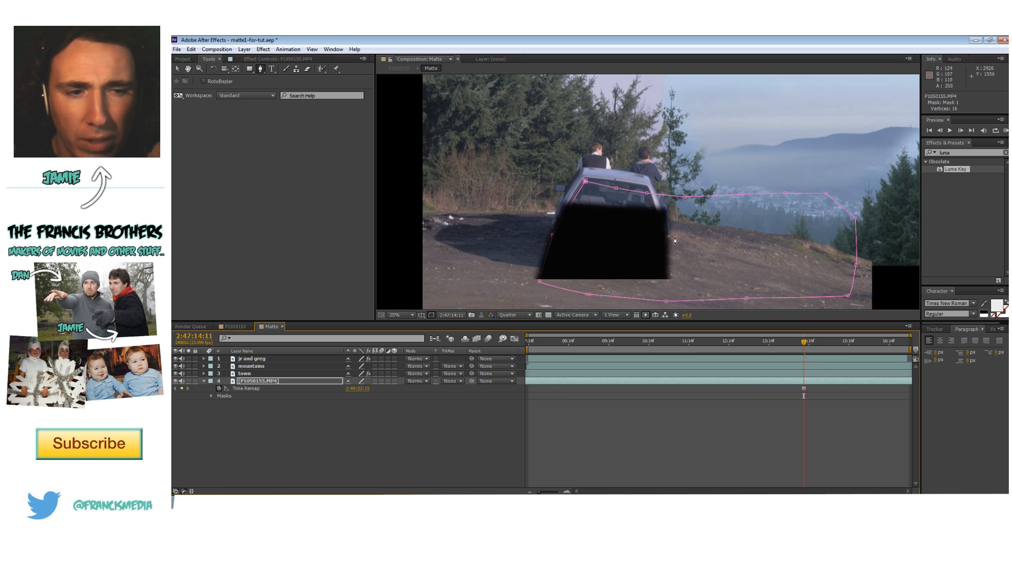
# - Shift the masked ground patch toward the empty lower-right corner of the matte and stack its layer above all others
pyautogui.click(304, 381)
pyautogui.click(178, 70)
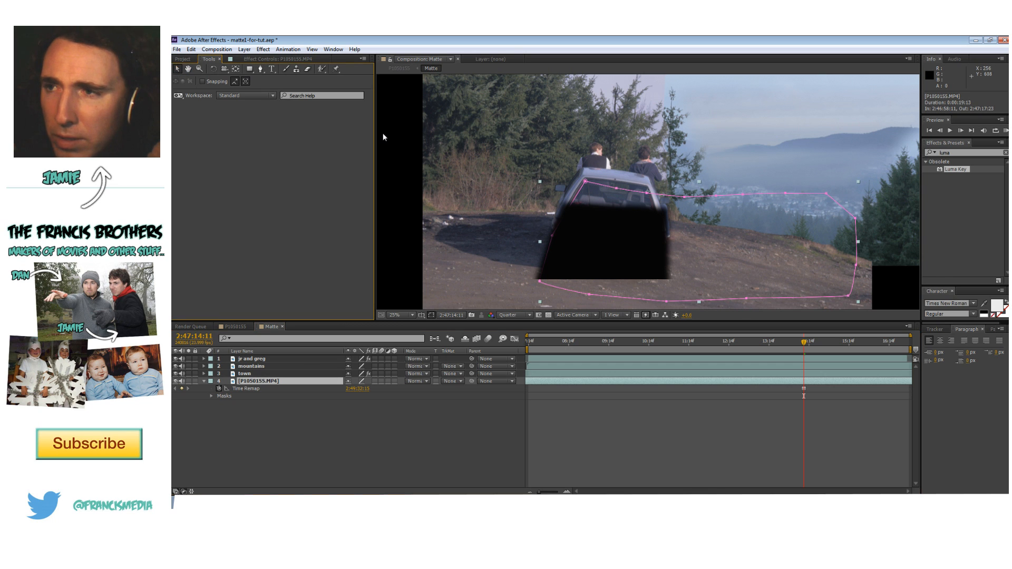
pyautogui.scroll(-1, 685, 185)
pyautogui.moveTo(676, 223)
pyautogui.mouseDown()
pyautogui.moveTo(788, 228)
pyautogui.moveTo(776, 263)
pyautogui.moveTo(663, 217)
pyautogui.mouseUp()
pyautogui.moveTo(296, 380); pyautogui.dragTo(291, 356)
# - Reshape the ground patch's mask along its left edge and move the layer to Position 4420, 1701
pyautogui.moveTo(688, 227); pyautogui.dragTo(677, 250)
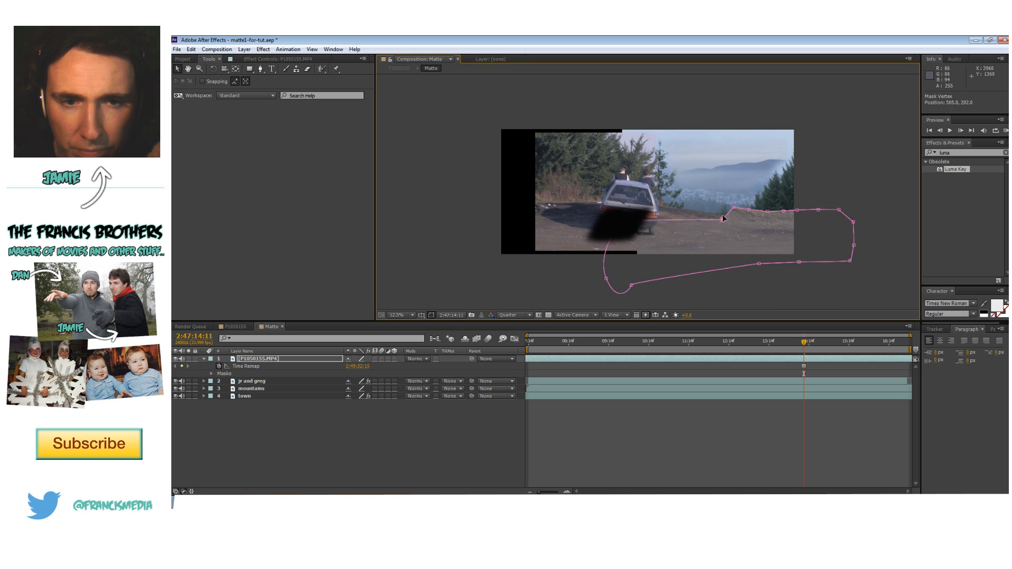
pyautogui.moveTo(718, 205); pyautogui.dragTo(734, 185)
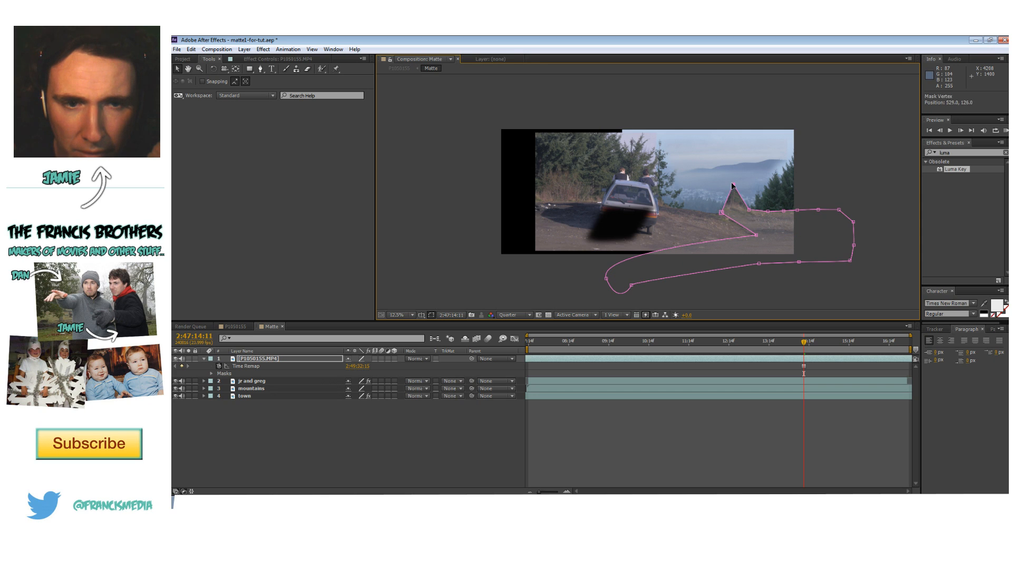
pyautogui.click(791, 232)
pyautogui.moveTo(791, 233); pyautogui.dragTo(773, 243)
pyautogui.click(780, 242)
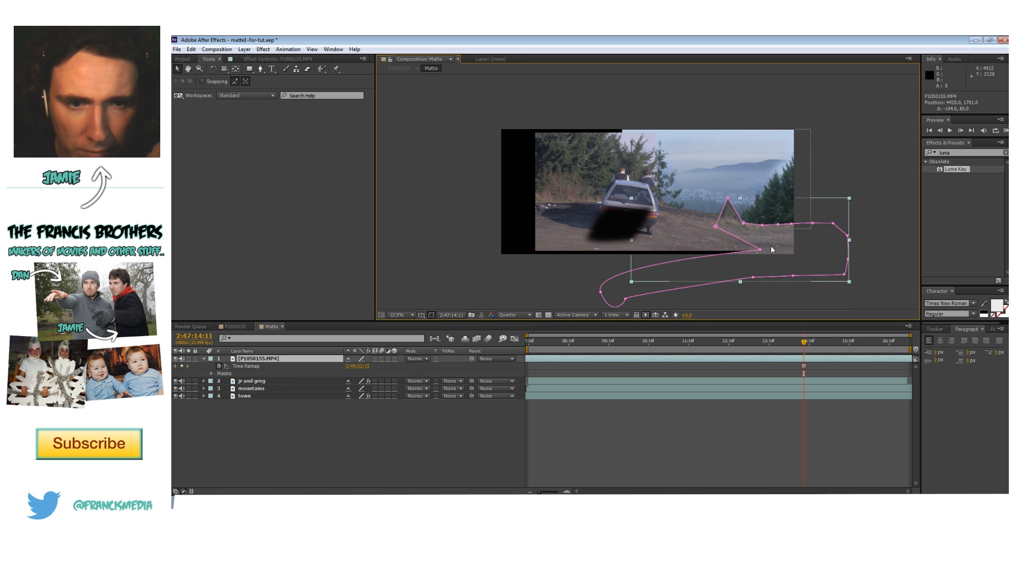
pyautogui.moveTo(728, 198); pyautogui.dragTo(729, 239)
pyautogui.click(735, 242)
# - Feather the ground patch's Mask 1 by 33 pixels
pyautogui.click(212, 374)
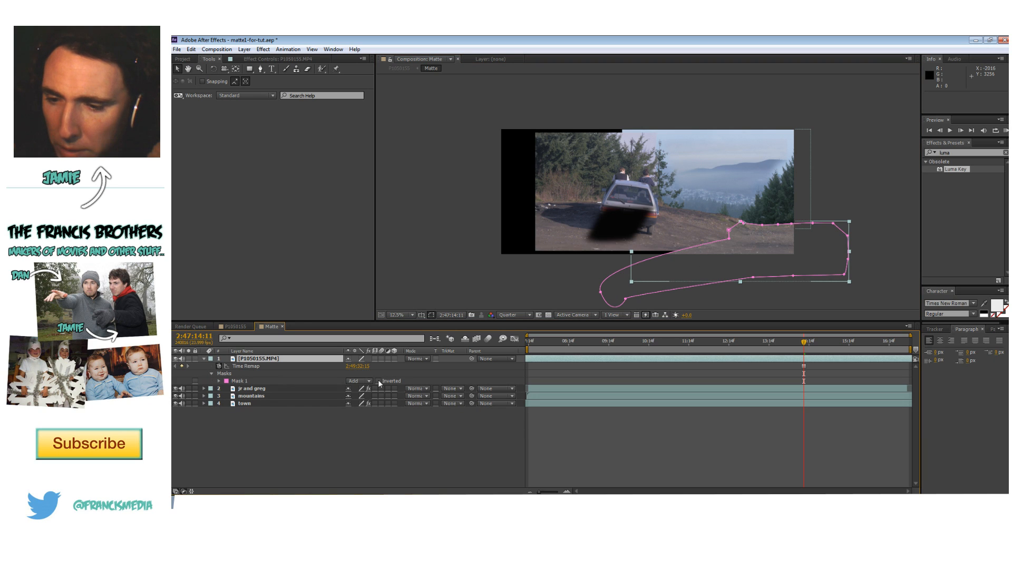
pyautogui.click(219, 380)
pyautogui.moveTo(364, 398)
pyautogui.mouseDown()
pyautogui.moveTo(398, 396)
pyautogui.moveTo(367, 396)
pyautogui.mouseUp()
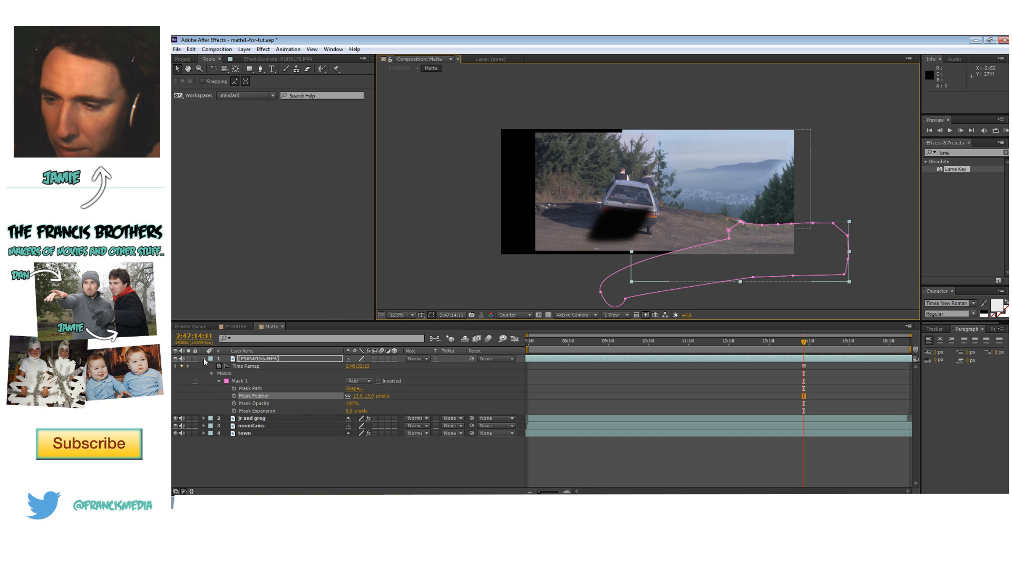
pyautogui.click(204, 359)
pyautogui.click(564, 211)
pyautogui.press('.')
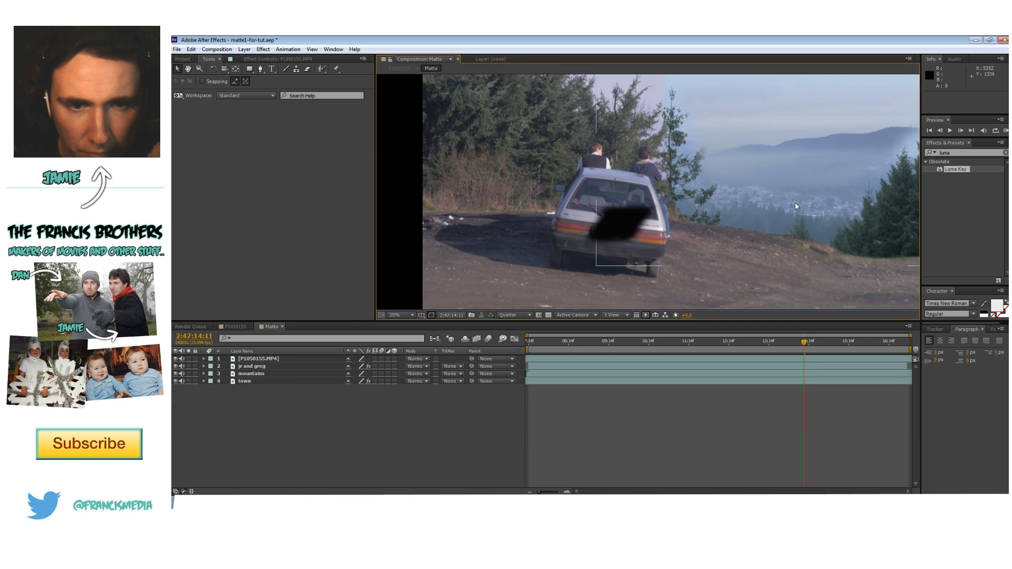
# - Copy the Curves effect from the jr and greg layer to the P1050155.MP4 ground patch
pyautogui.click(287, 366)
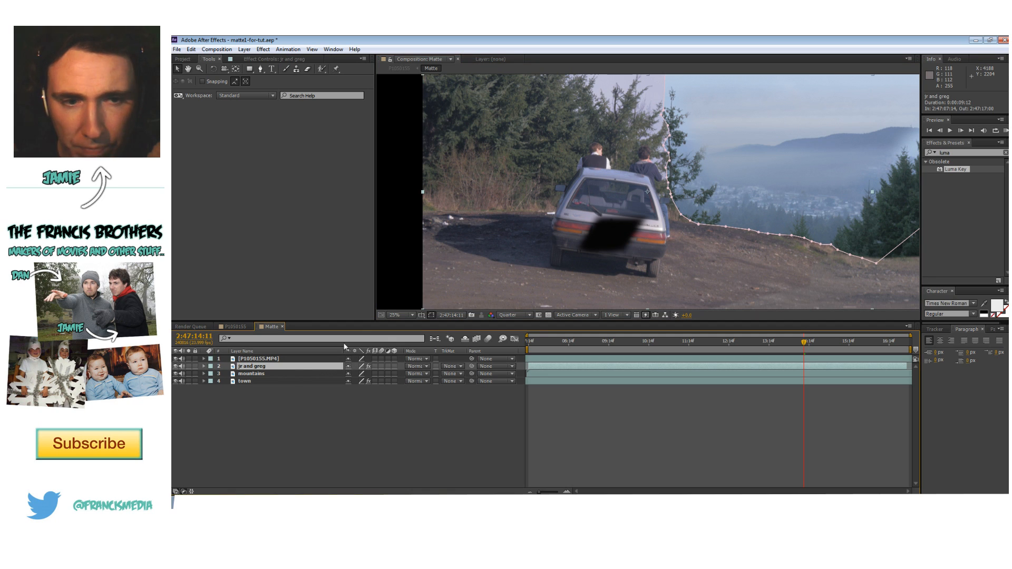
pyautogui.click(266, 59)
pyautogui.click(195, 77)
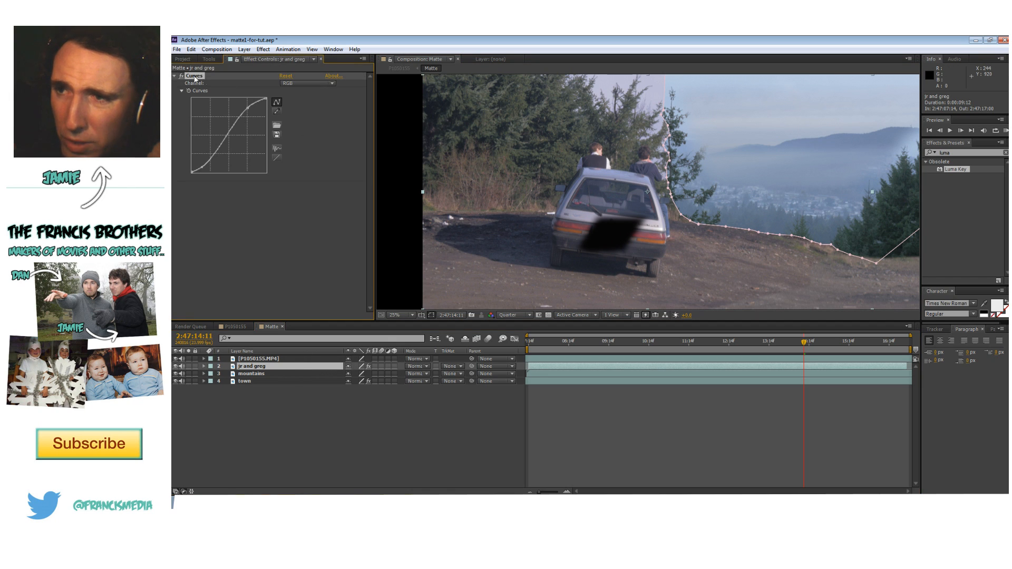
pyautogui.click(261, 359)
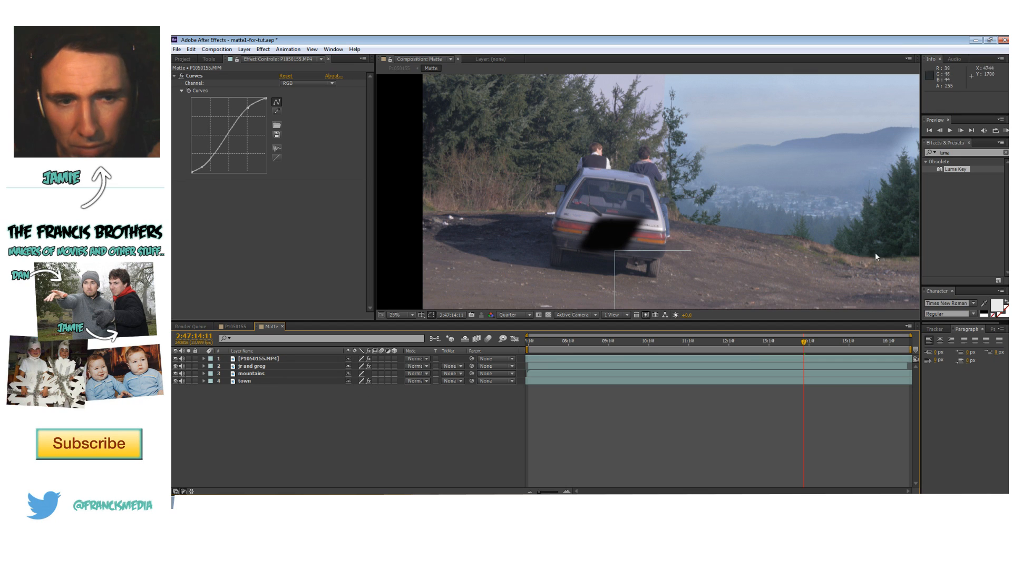
# - Pull the lower-left vertex of the P1050155.MP4 ground patch's mask farther left across the dirt
pyautogui.click(849, 289)
pyautogui.moveTo(859, 293); pyautogui.dragTo(815, 296)
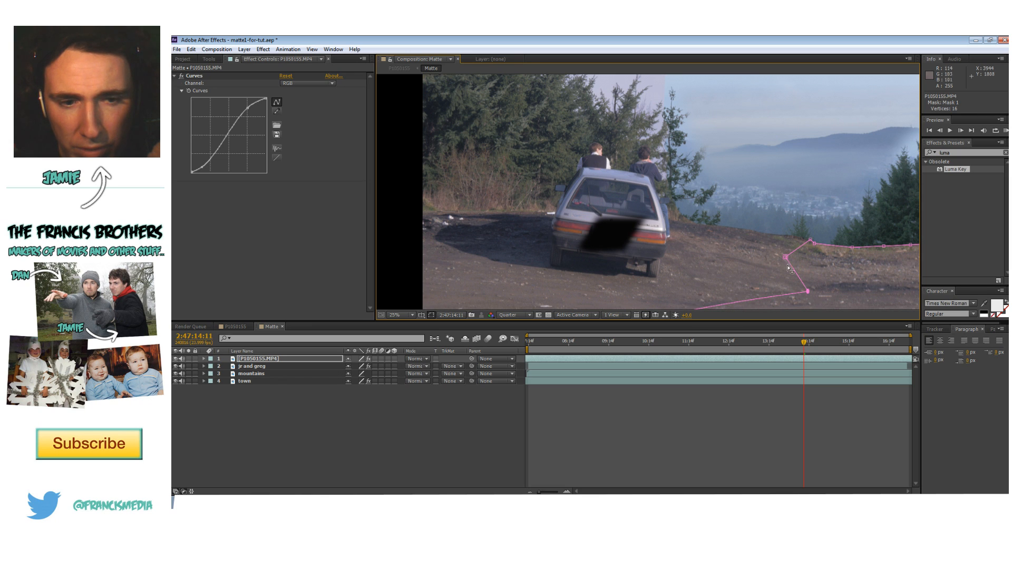
pyautogui.click(815, 264)
pyautogui.scroll(-1, 817, 262)
pyautogui.click(853, 259)
pyautogui.scroll(1, 744, 272)
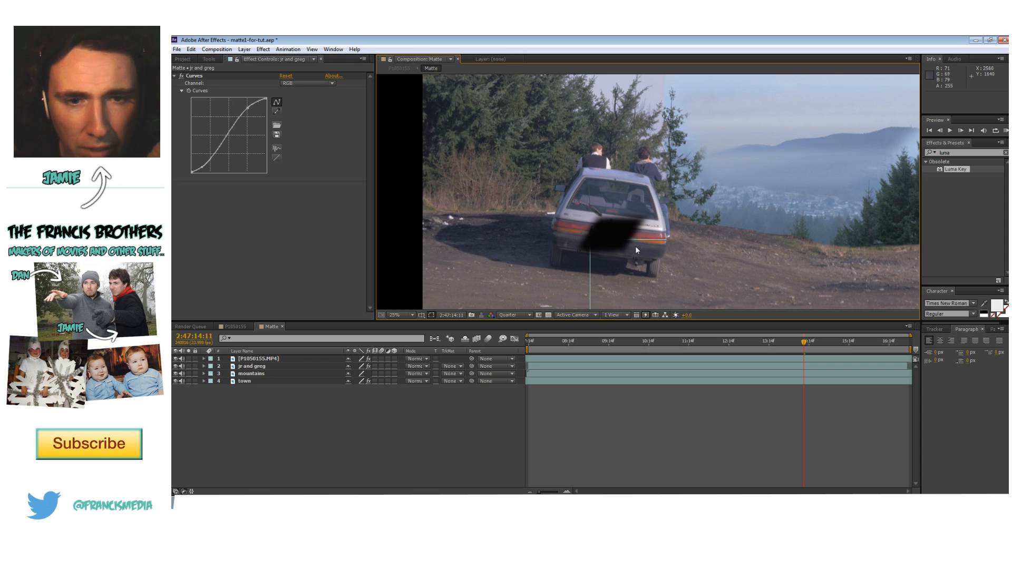
# - Rename the P1050155.MP4 ground patch layer as dirt
pyautogui.click(257, 359)
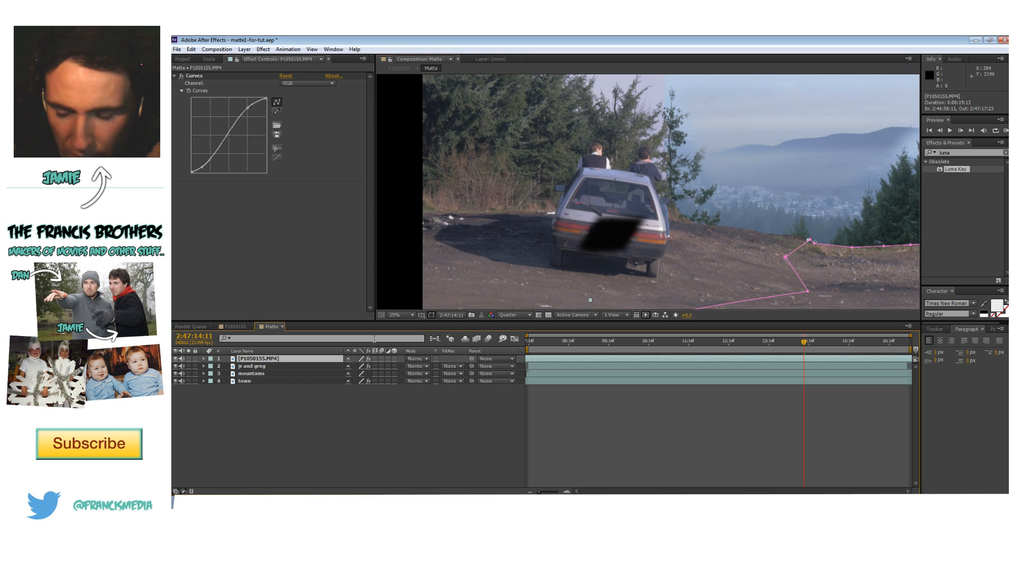
pyautogui.write('dirt')
pyautogui.press('Return')
pyautogui.click(407, 414)
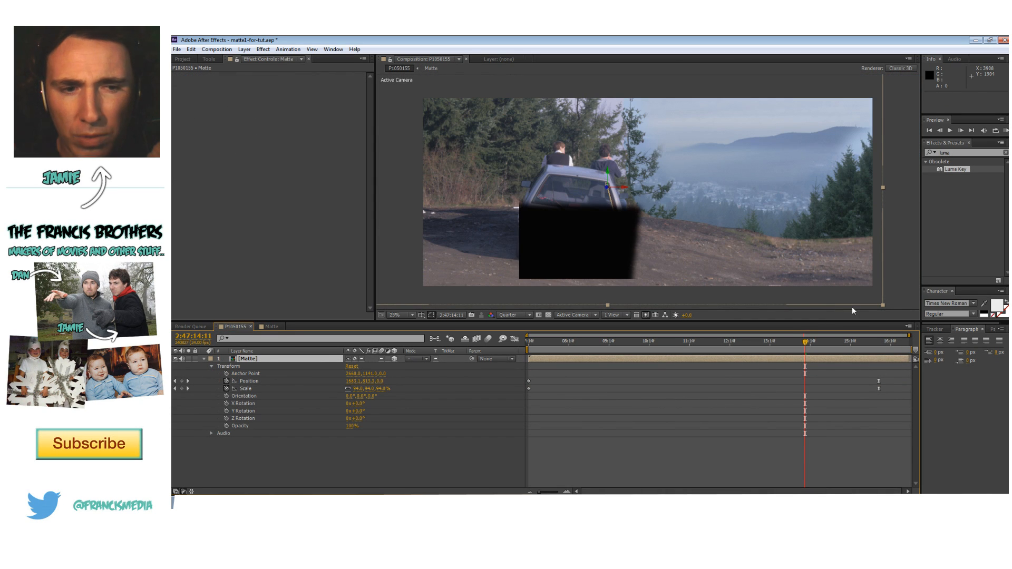
# - Check the matte's movement in the P1050155 composition, return to the first frame, and collapse the Matte layer's properties
pyautogui.moveTo(889, 344); pyautogui.dragTo(874, 344)
pyautogui.hotkey('ctrl', 's')
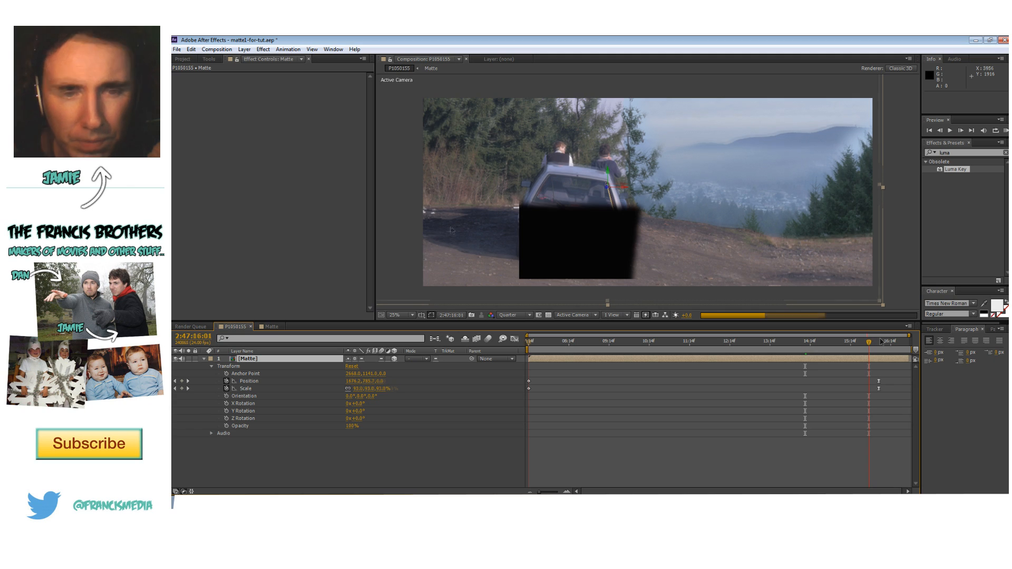
pyautogui.press('Home')
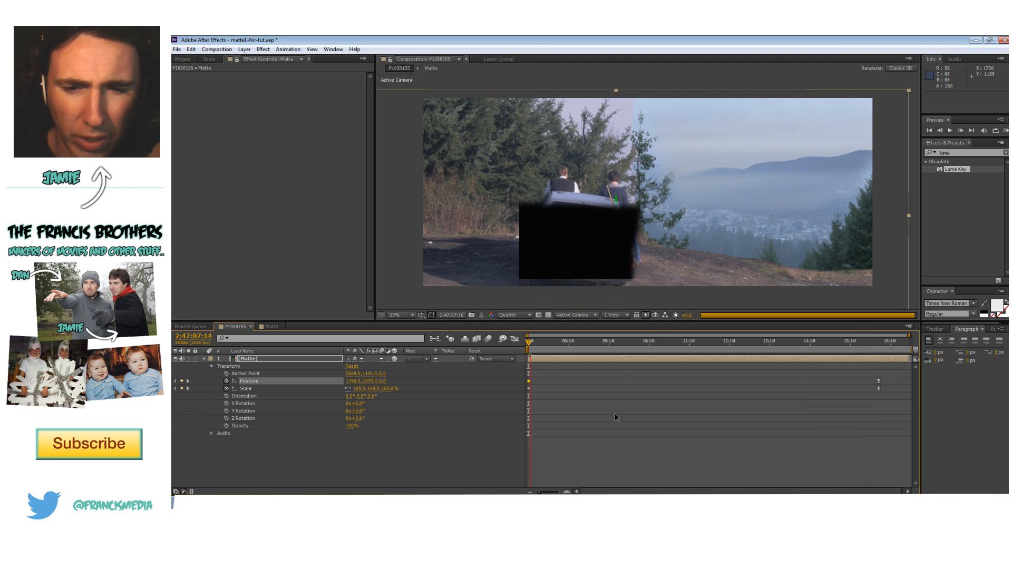
pyautogui.click(405, 401)
pyautogui.press('u')
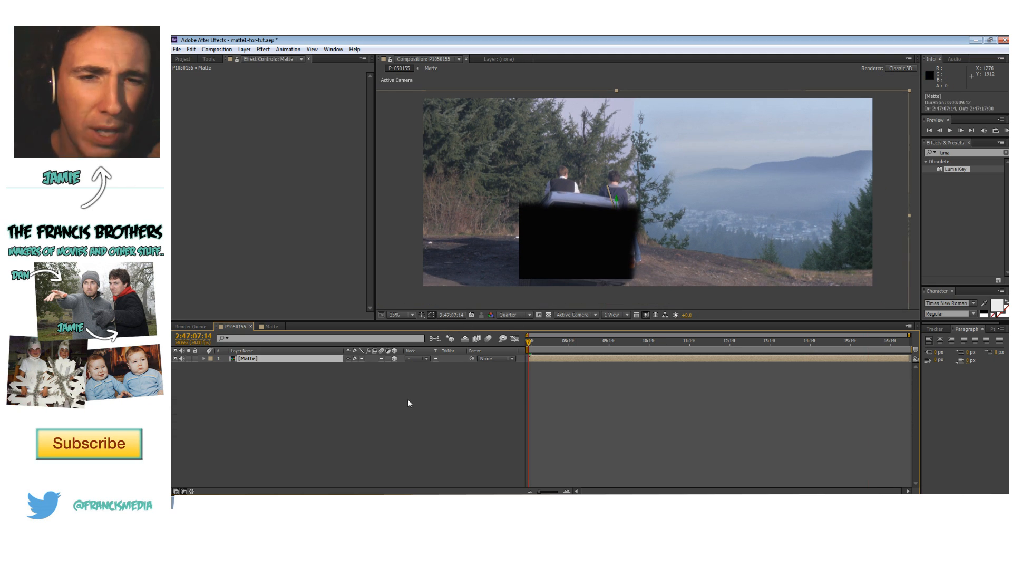
# - Reopen the nested Matte composition and examine how the dirt, jr and greg, mountains and town layers are arranged
pyautogui.doubleClick(309, 359)
pyautogui.click(273, 360)
pyautogui.keyDown('shift'); pyautogui.click(289, 366); pyautogui.keyUp('shift')
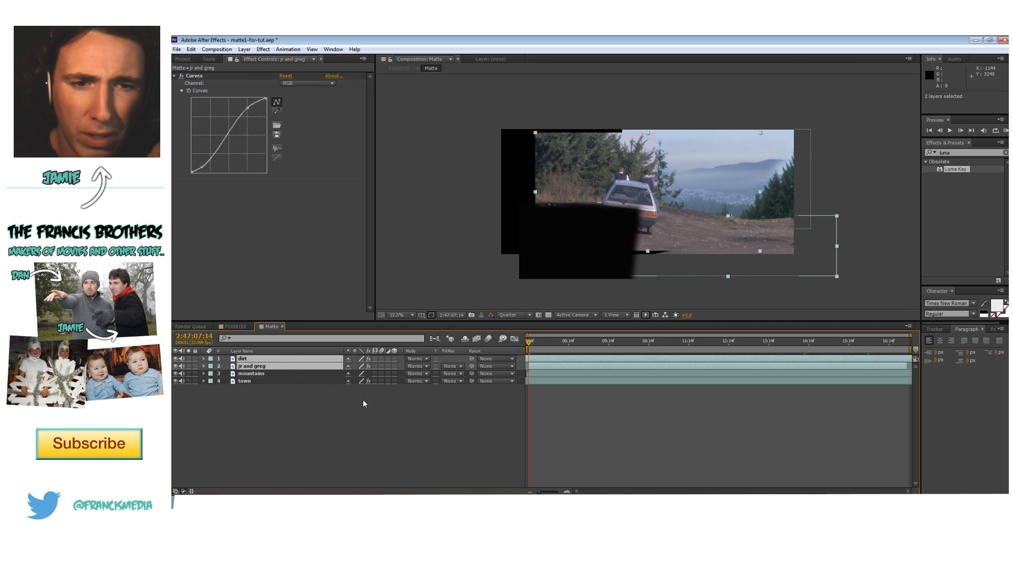
pyautogui.click(284, 373)
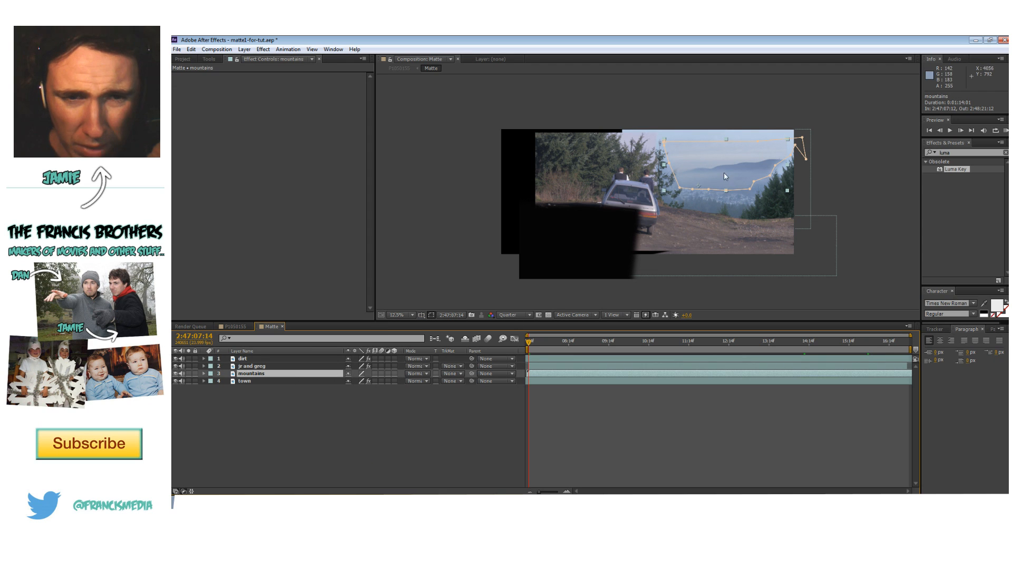
pyautogui.click(295, 380)
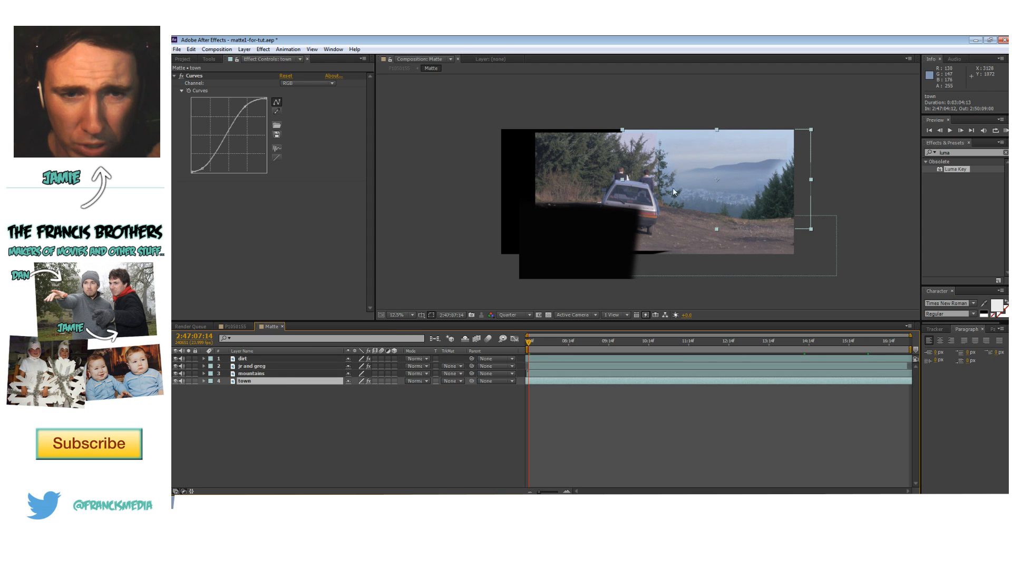
pyautogui.scroll(1, 727, 177)
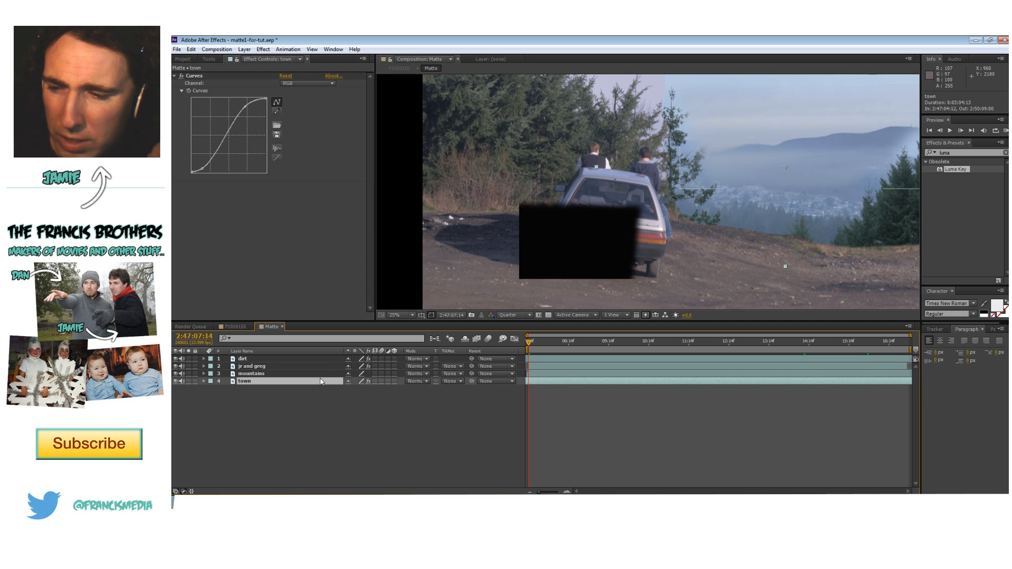
# - Compare the dirt and jr and greg foreground layers with the mountains and town background layers for color
pyautogui.click(268, 360)
pyautogui.keyDown('shift'); pyautogui.click(270, 367); pyautogui.keyUp('shift')
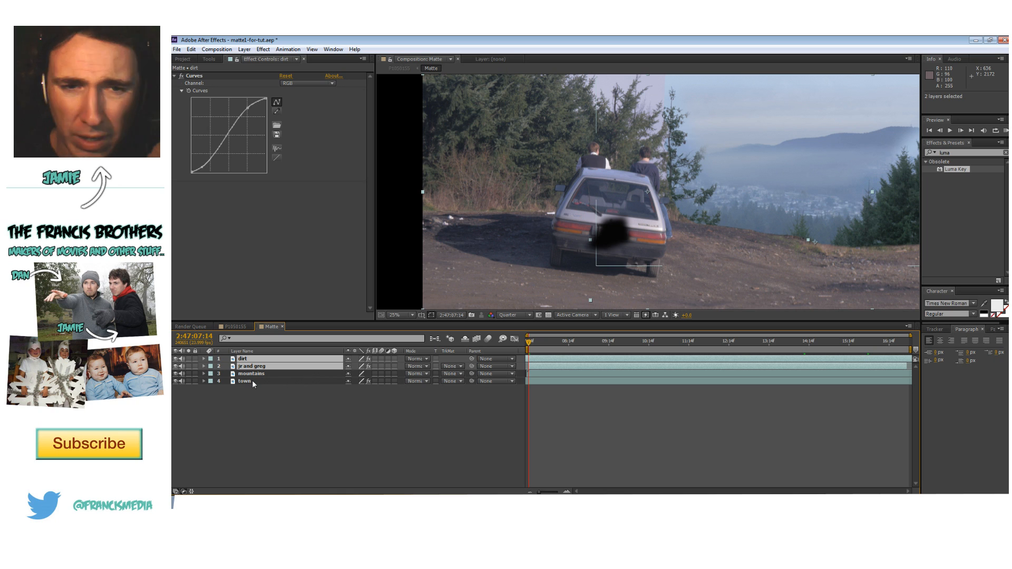
pyautogui.click(252, 380)
pyautogui.click(283, 419)
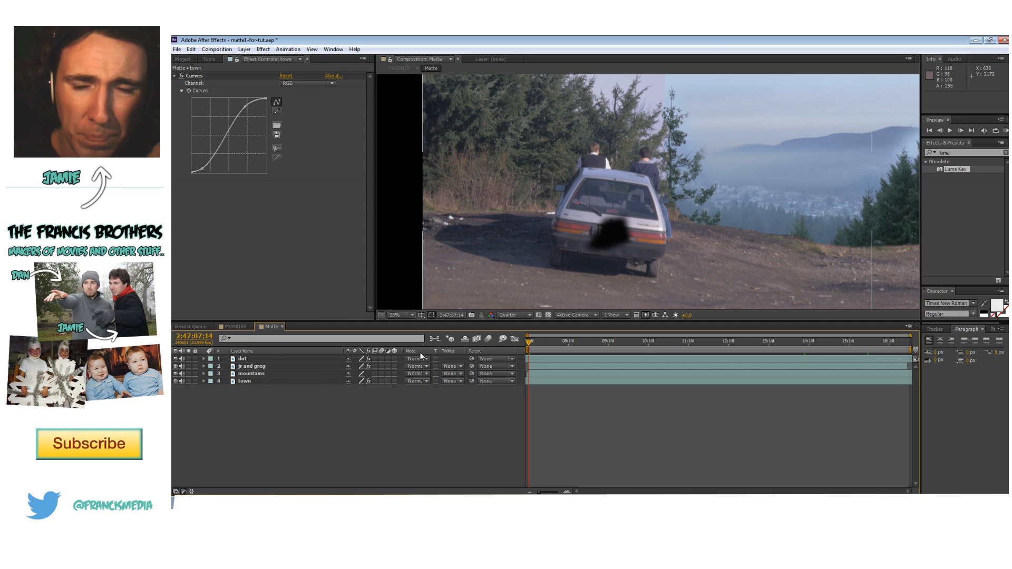
pyautogui.click(271, 374)
pyautogui.click(336, 381)
pyautogui.click(304, 375)
pyautogui.click(303, 379)
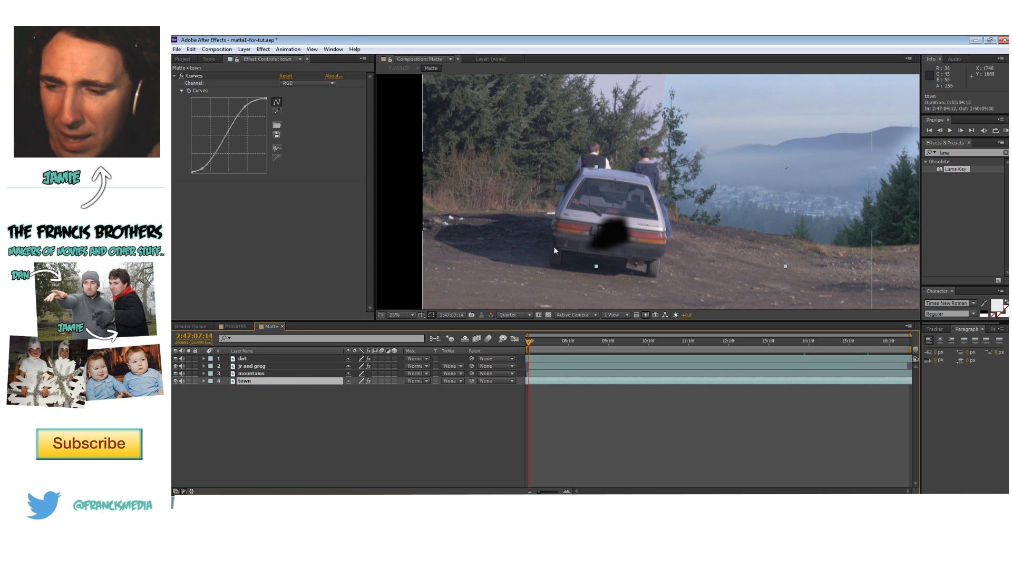
# - Compare the jr and greg layer with its Curves effect disabled and enabled
pyautogui.click(990, 160)
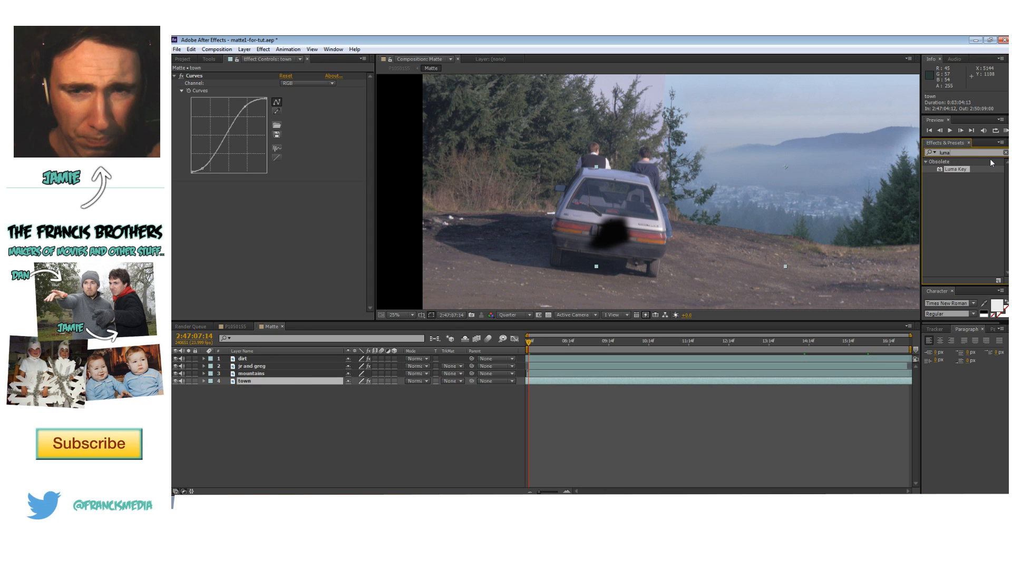
pyautogui.click(276, 366)
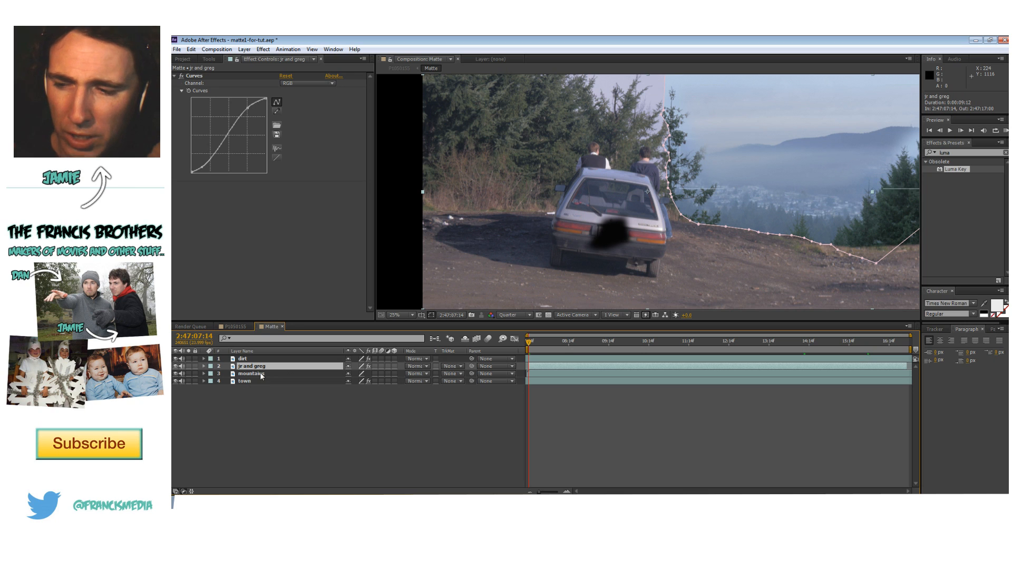
pyautogui.click(186, 77)
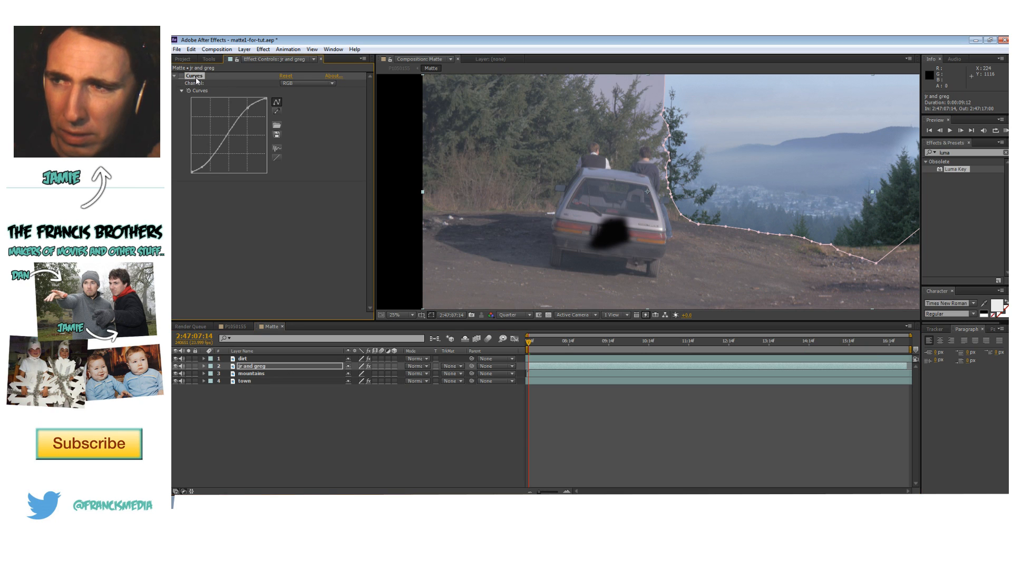
pyautogui.click(266, 367)
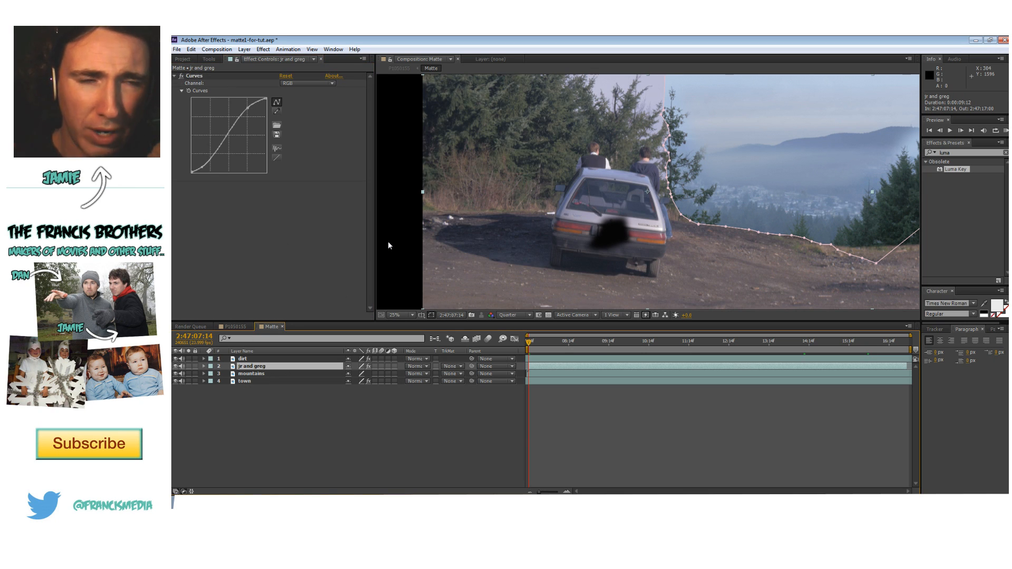
pyautogui.click(258, 236)
pyautogui.press('.')
pyautogui.press(',')
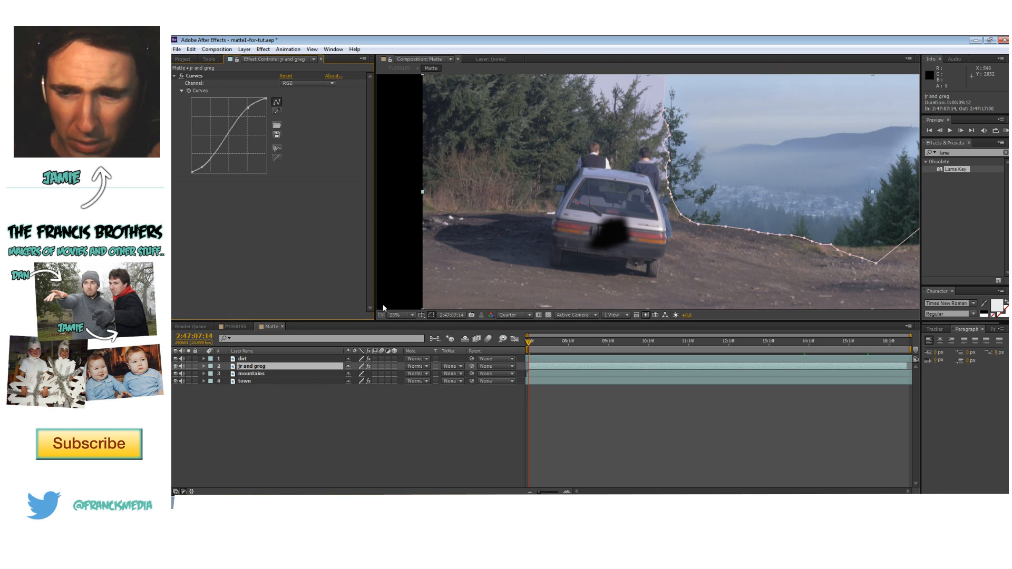
# - Solo the jr and greg layer and reset its Curves effect
pyautogui.click(189, 367)
pyautogui.click(414, 182)
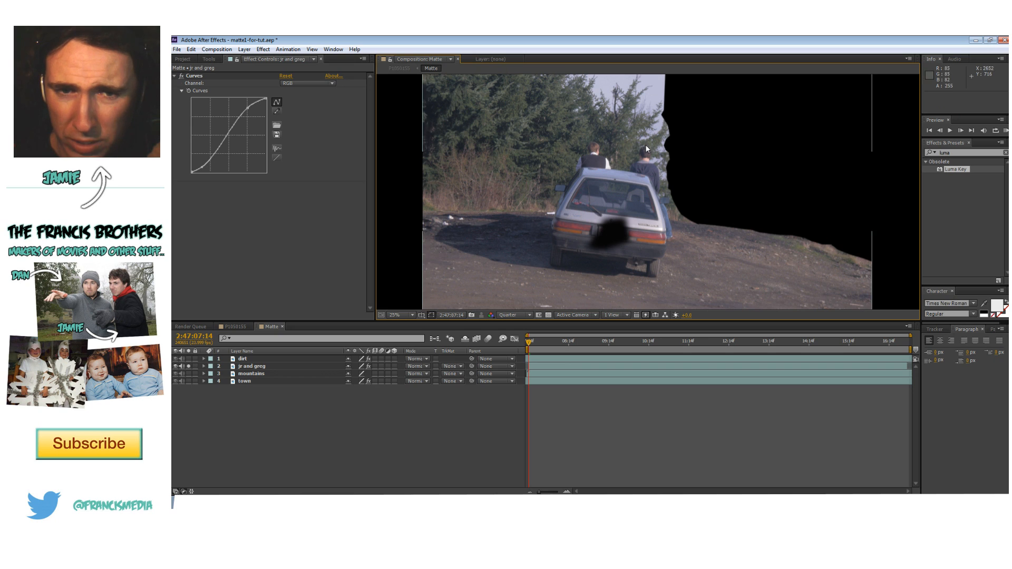
pyautogui.click(288, 367)
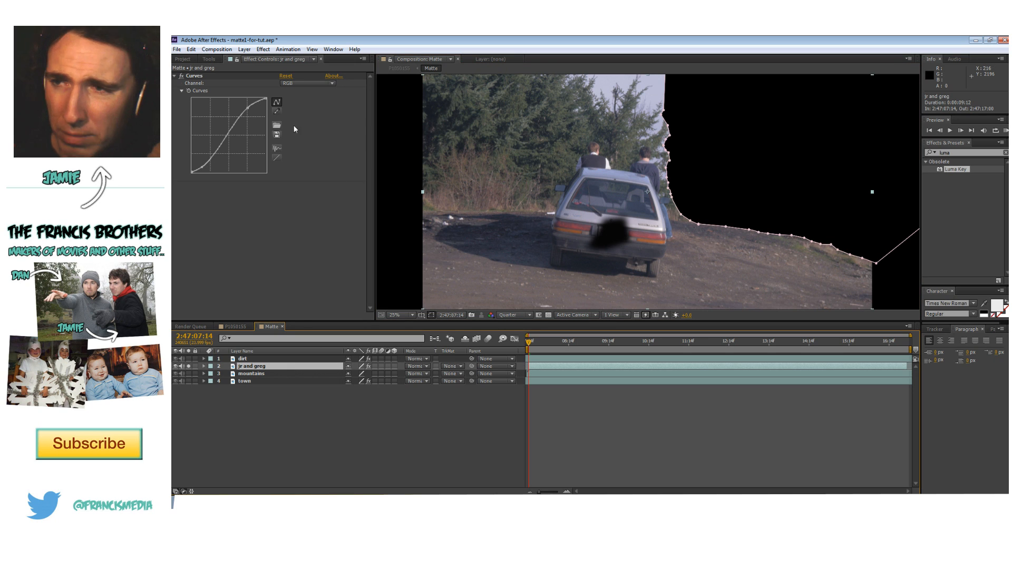
pyautogui.click(285, 75)
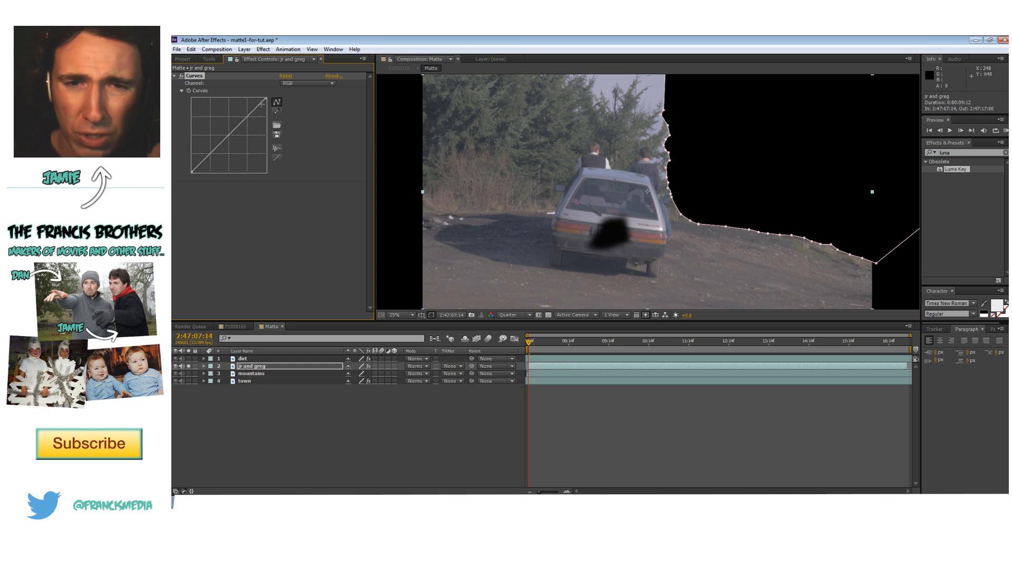
# - Reshape the jr and greg layer's RGB curve with darkened shadows and an added midtone point
pyautogui.moveTo(259, 104); pyautogui.dragTo(256, 108)
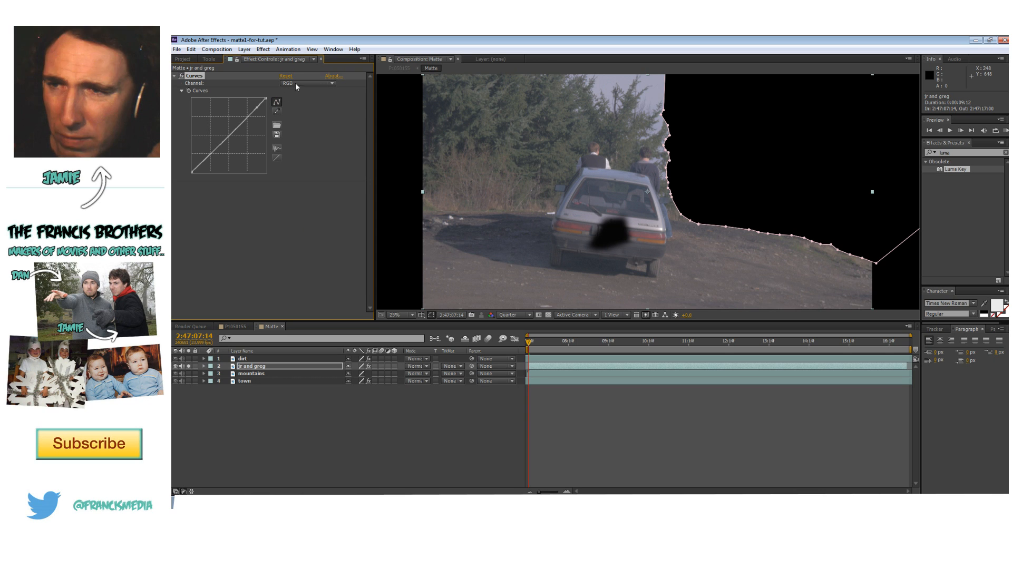
pyautogui.moveTo(257, 107)
pyautogui.mouseDown()
pyautogui.moveTo(271, 103)
pyautogui.moveTo(258, 112)
pyautogui.mouseUp()
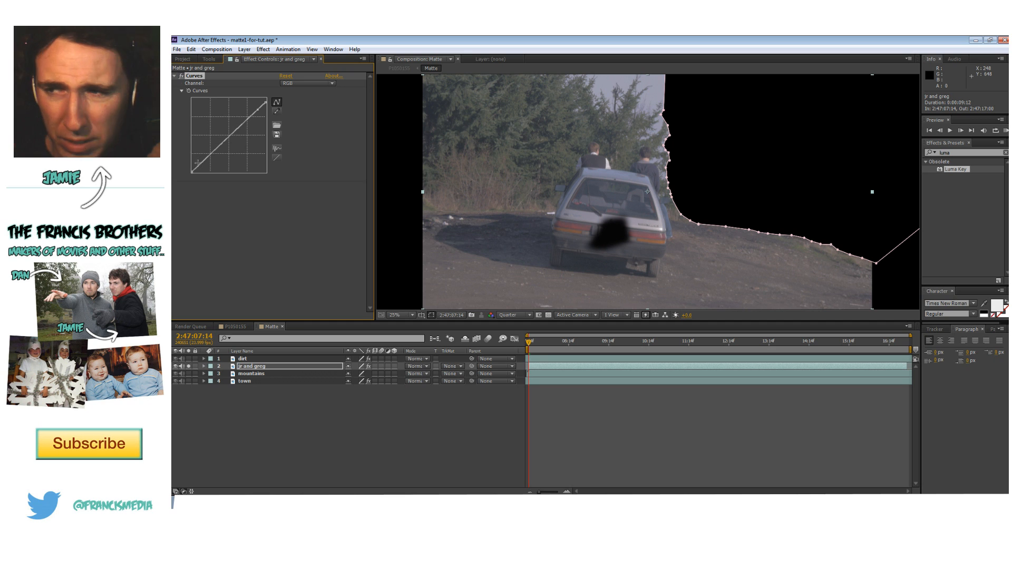
pyautogui.moveTo(198, 167)
pyautogui.mouseDown()
pyautogui.moveTo(209, 167)
pyautogui.moveTo(193, 173)
pyautogui.mouseUp()
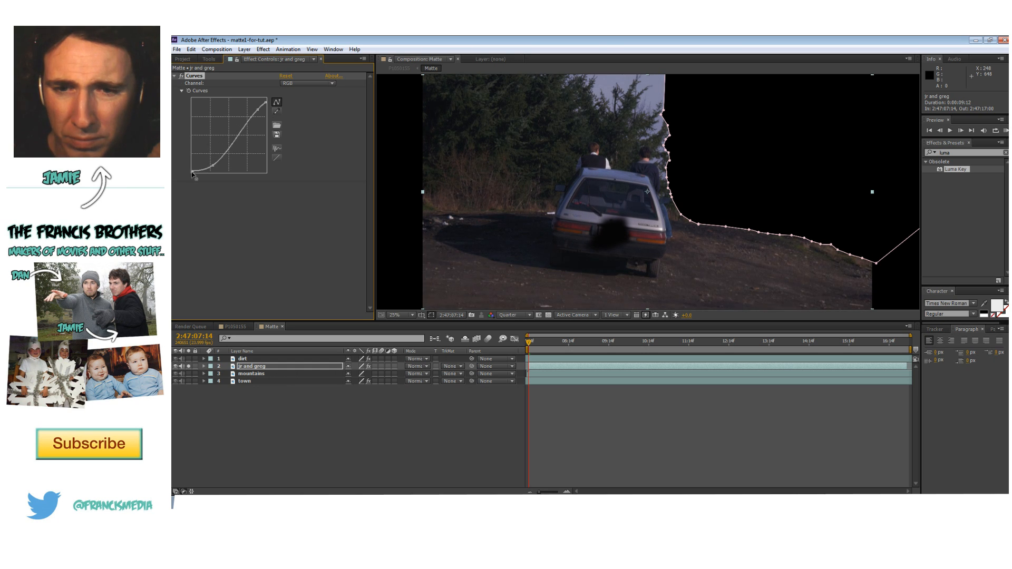
pyautogui.moveTo(258, 109); pyautogui.dragTo(230, 142)
# - Lower the bright end of the Red channel's curve on the jr and greg layer
pyautogui.click(318, 83)
pyautogui.click(310, 84)
pyautogui.click(310, 85)
pyautogui.click(309, 97)
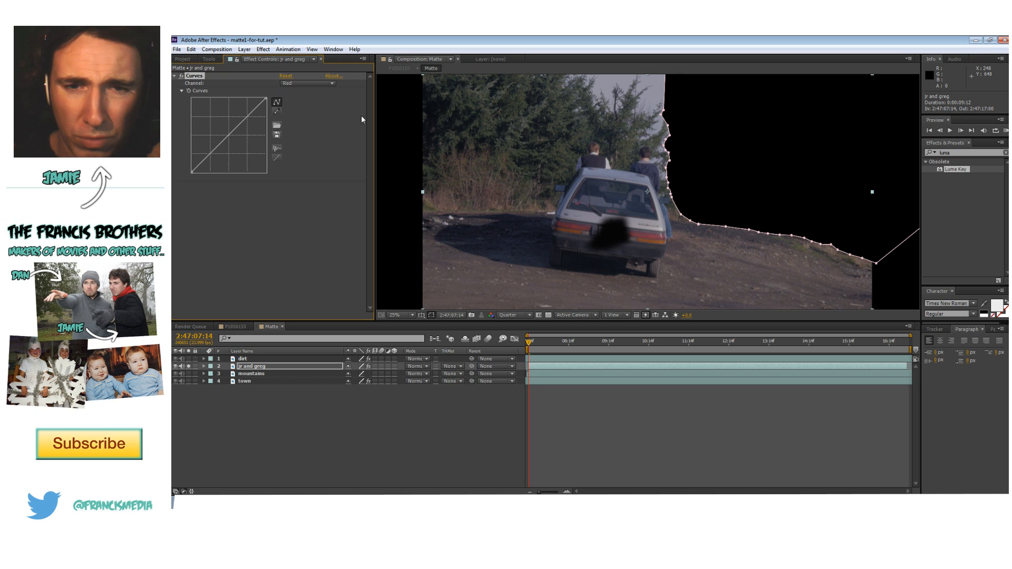
pyautogui.moveTo(265, 97); pyautogui.dragTo(269, 109)
pyautogui.moveTo(191, 172)
pyautogui.mouseDown()
pyautogui.moveTo(206, 174)
pyautogui.moveTo(191, 175)
pyautogui.mouseUp()
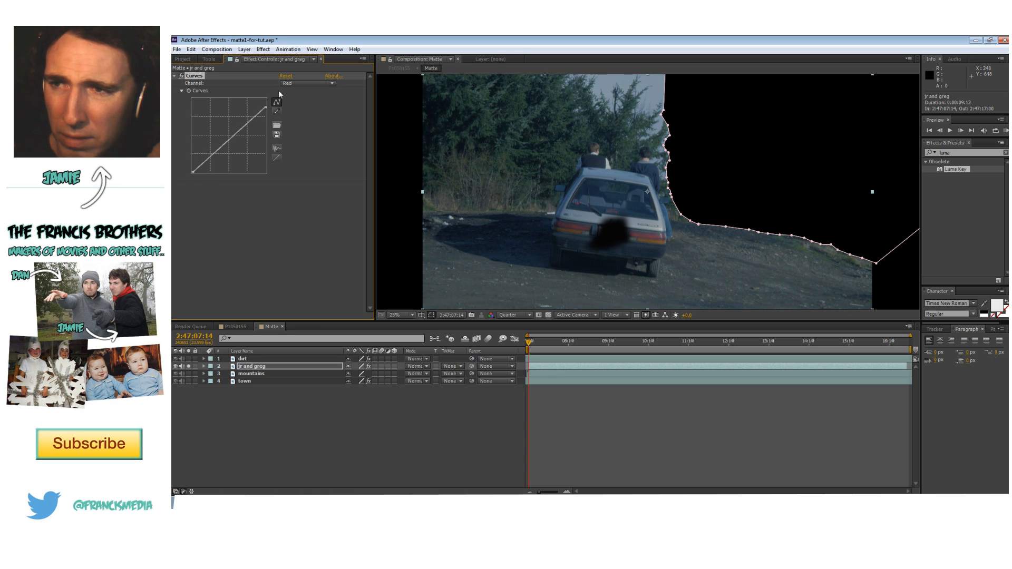
# - Adjust the Green channel's curve on the jr and greg layer, nudging its bright end slightly inward
pyautogui.click(309, 83)
pyautogui.click(307, 119)
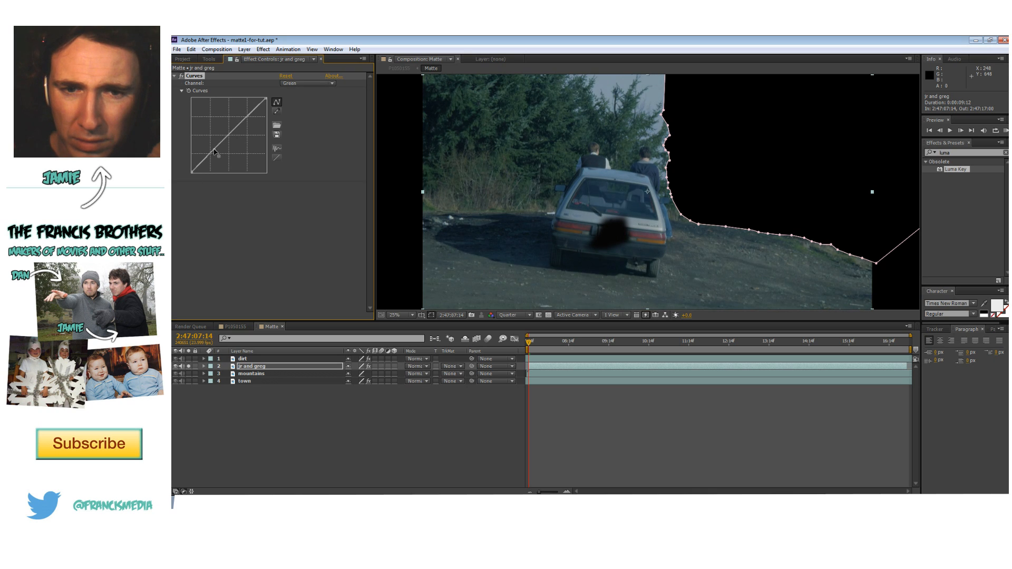
pyautogui.moveTo(268, 101); pyautogui.dragTo(257, 91)
# - Adjust the end points of the Blue channel's curve on the jr and greg layer
pyautogui.click(307, 83)
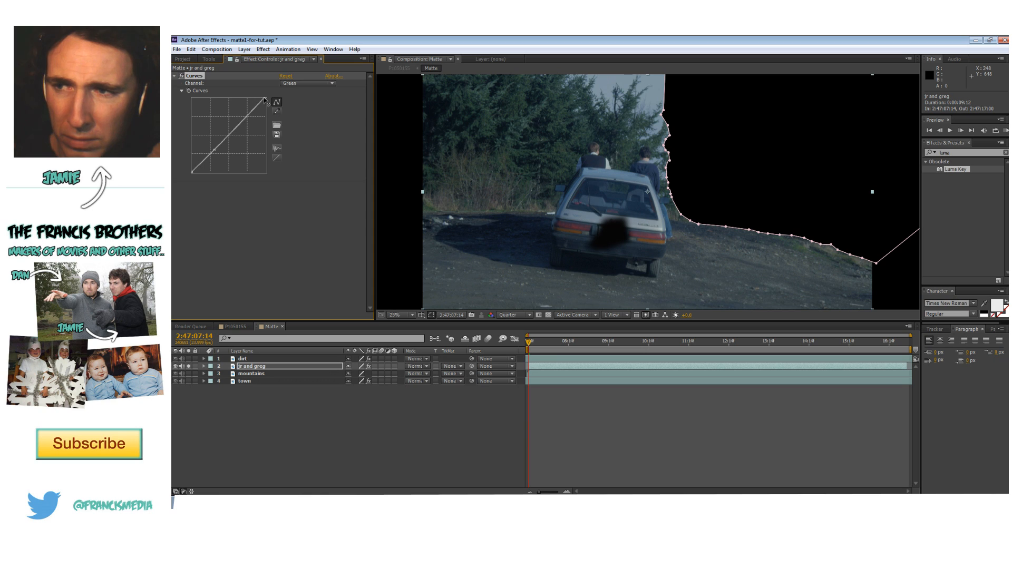
pyautogui.click(296, 123)
pyautogui.moveTo(270, 108); pyautogui.dragTo(264, 98)
pyautogui.moveTo(193, 172); pyautogui.dragTo(267, 121)
# - Return the jr and greg layer's Curves to the RGB channel and refine the shadow part of the curve
pyautogui.click(304, 84)
pyautogui.click(303, 90)
pyautogui.moveTo(209, 167); pyautogui.dragTo(212, 164)
# - Set the composition's preview resolution to Full and turn off solo for the jr and greg layer
pyautogui.click(515, 315)
pyautogui.click(511, 334)
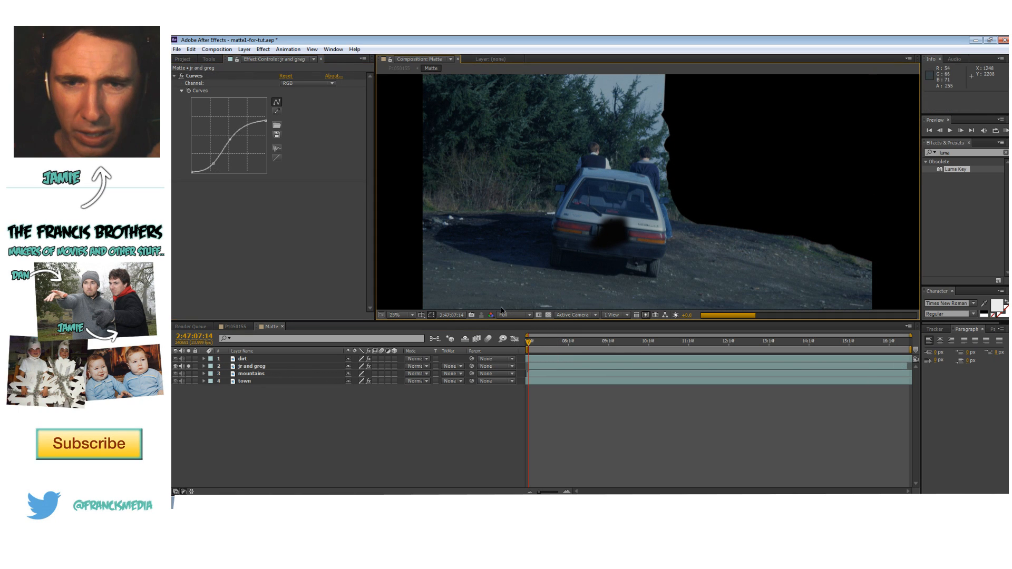
pyautogui.scroll(2, 546, 218)
pyautogui.scroll(-2, 546, 218)
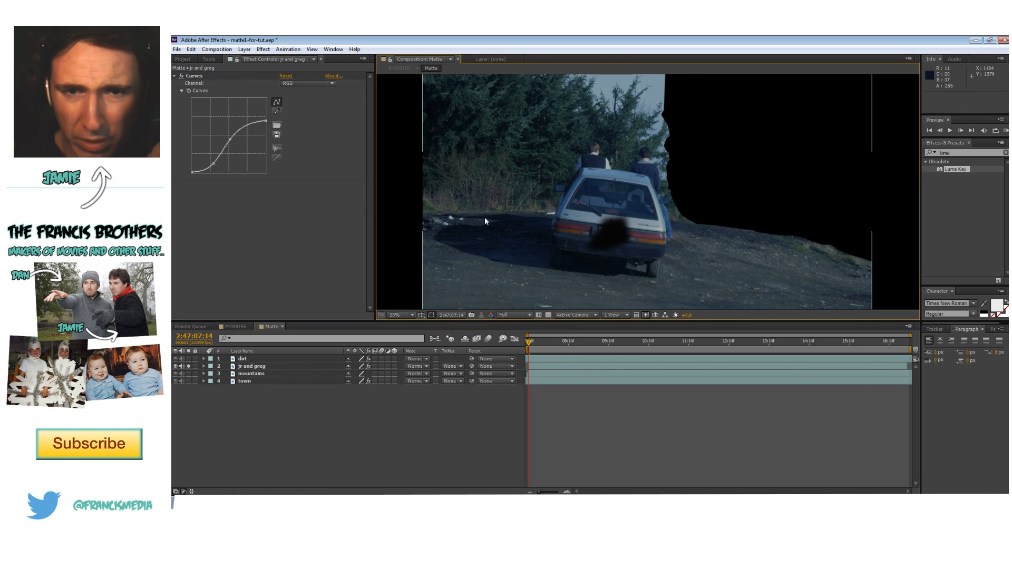
pyautogui.click(254, 360)
pyautogui.click(253, 367)
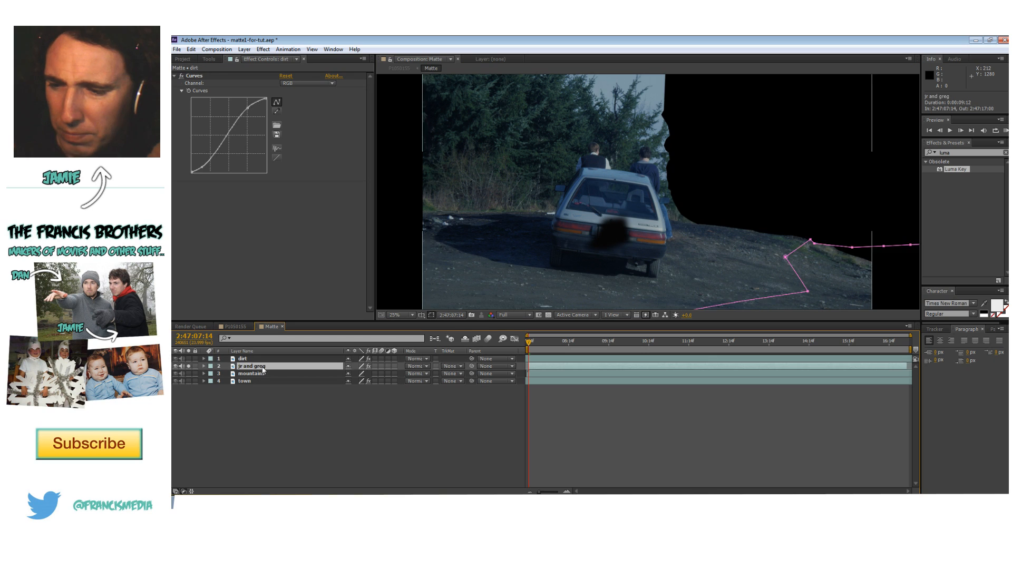
pyautogui.click(249, 399)
pyautogui.click(189, 366)
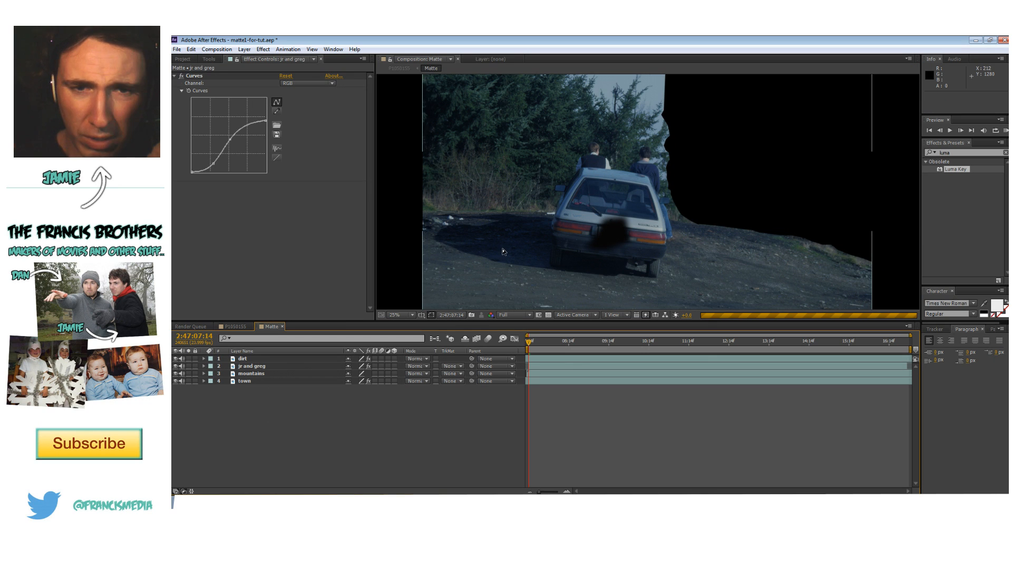
# - Copy the Curves effect from the jr and greg layer and use it to replace the dirt layer's Curves
pyautogui.click(249, 367)
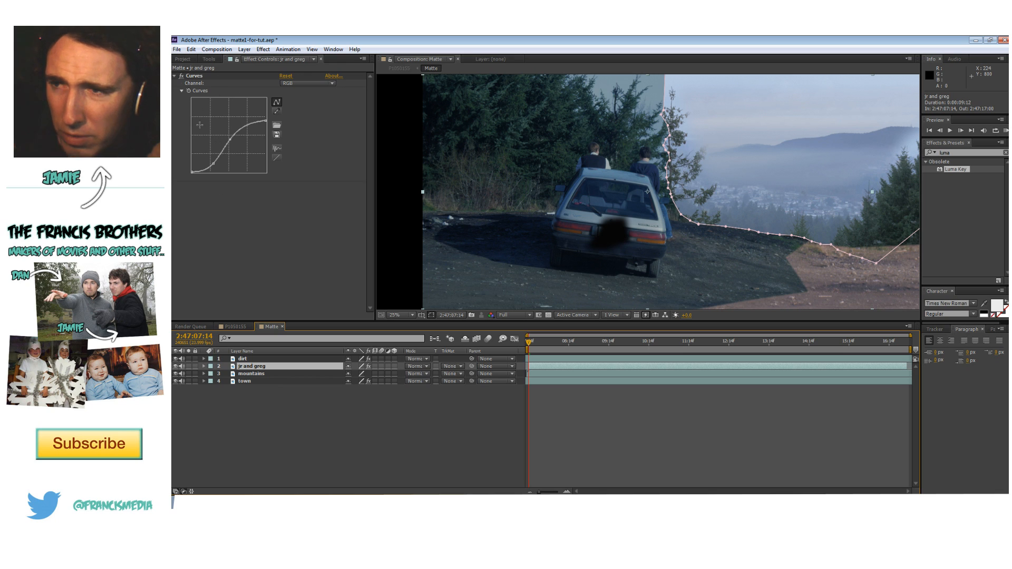
pyautogui.click(194, 76)
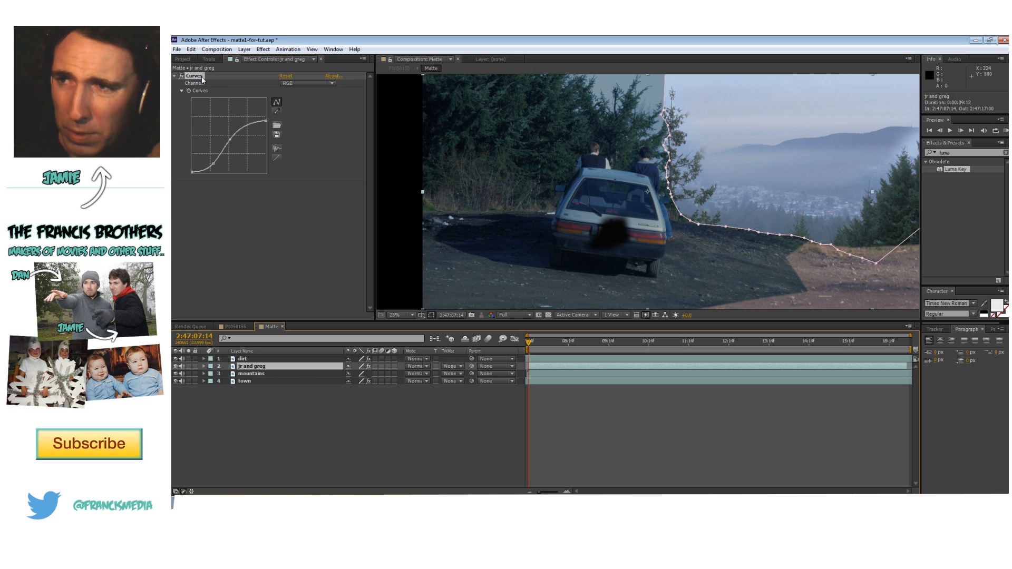
pyautogui.click(246, 360)
pyautogui.click(316, 416)
pyautogui.click(255, 360)
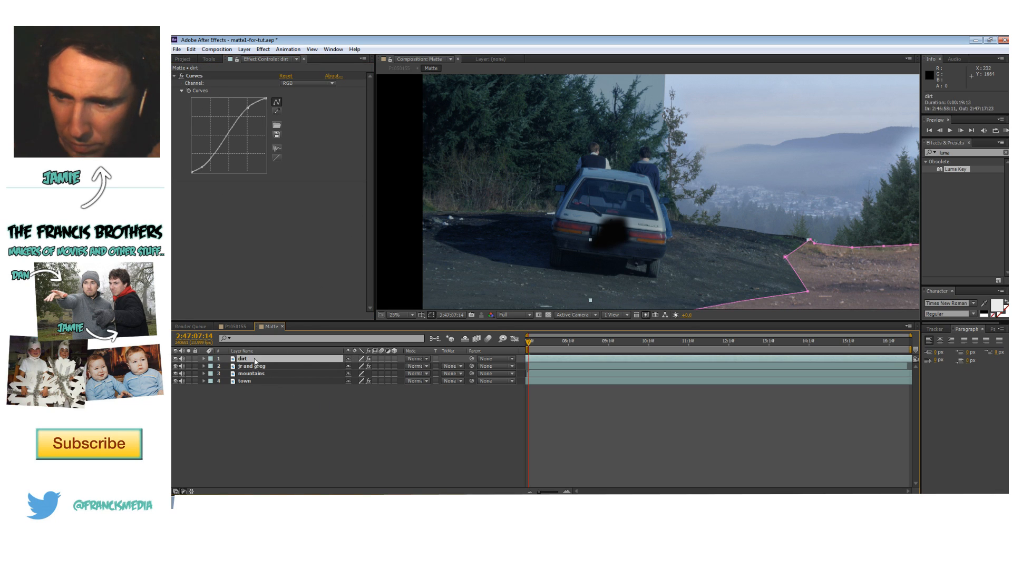
pyautogui.click(393, 406)
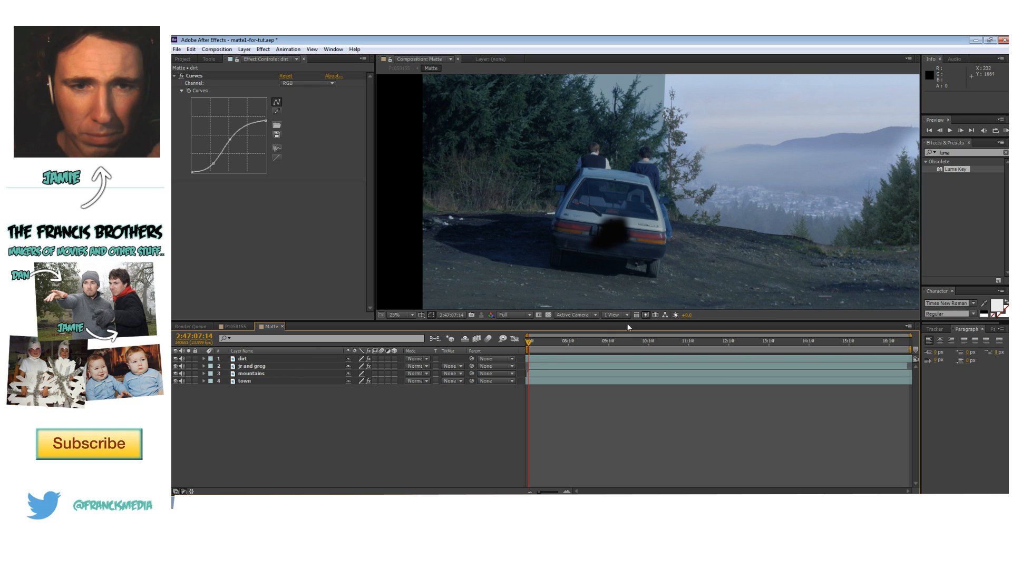
# - Remove the Curves effect from the mountains layer and reset the town layer's Curves to a straight line
pyautogui.click(266, 379)
pyautogui.click(265, 375)
pyautogui.click(257, 381)
pyautogui.click(267, 374)
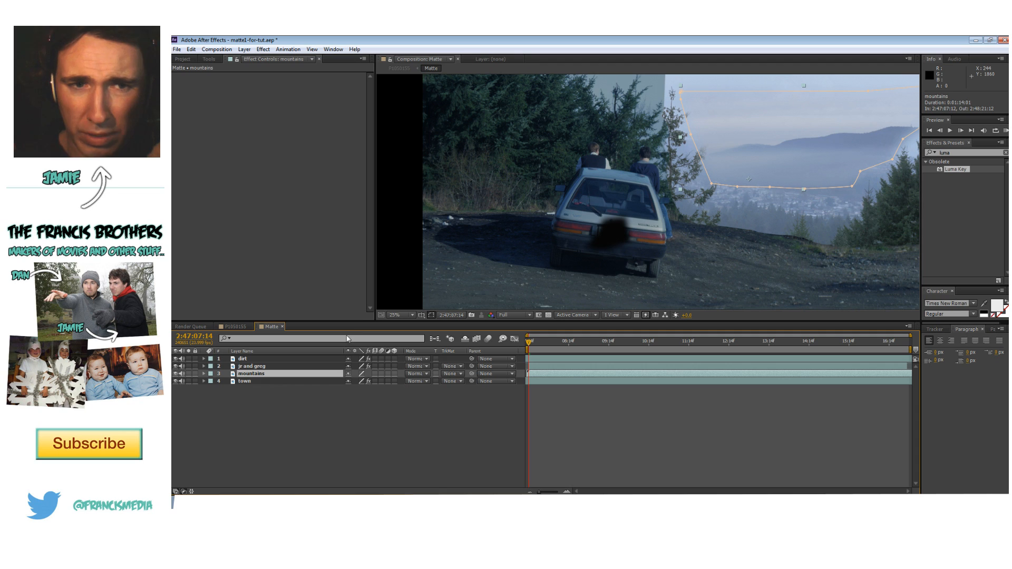
pyautogui.click(286, 381)
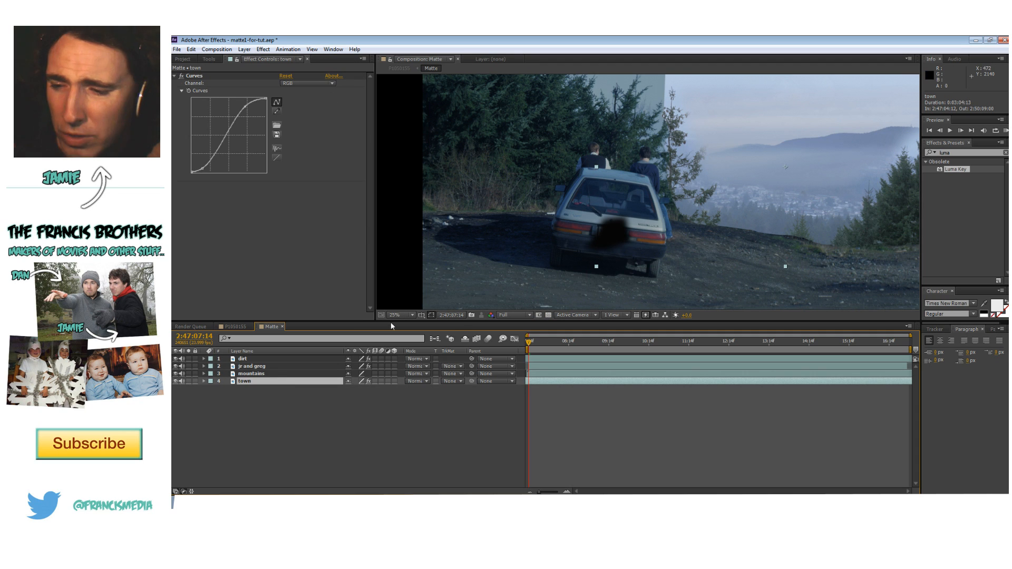
pyautogui.click(286, 76)
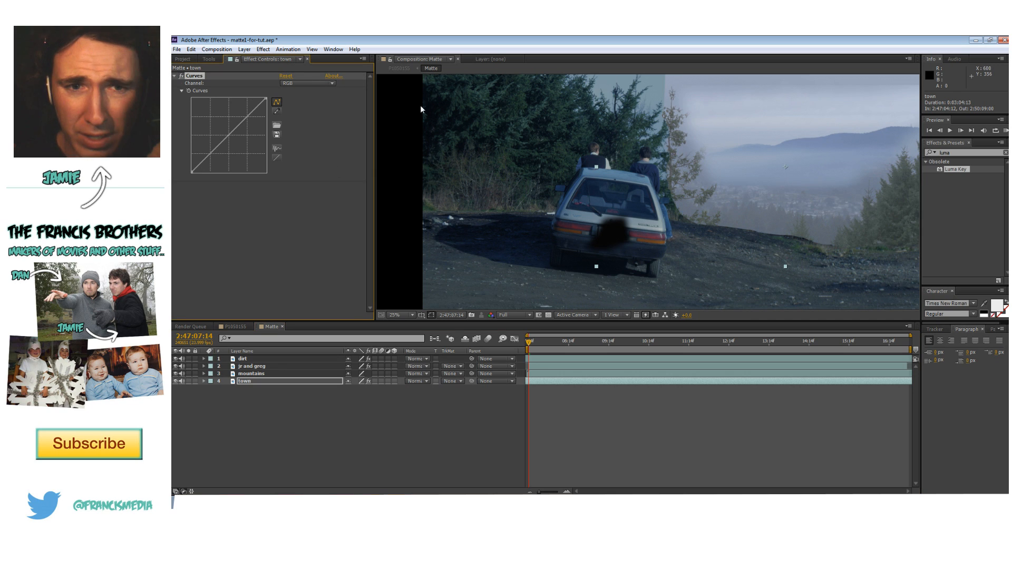
# - View only the Red channel and adjust the town layer's Red curve, lowering its bright end and moving its dark end inward
pyautogui.click(491, 315)
pyautogui.click(491, 316)
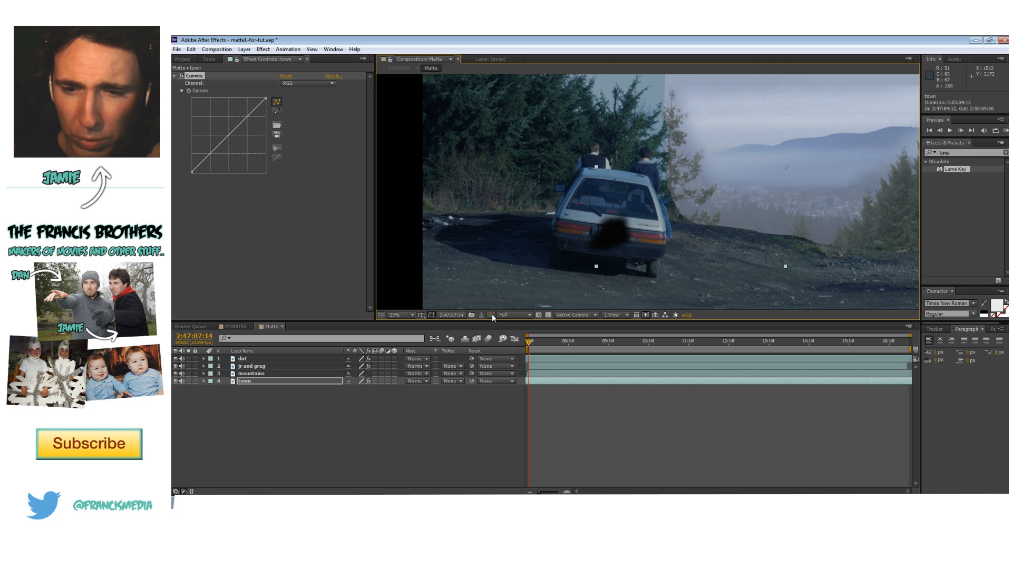
pyautogui.click(491, 315)
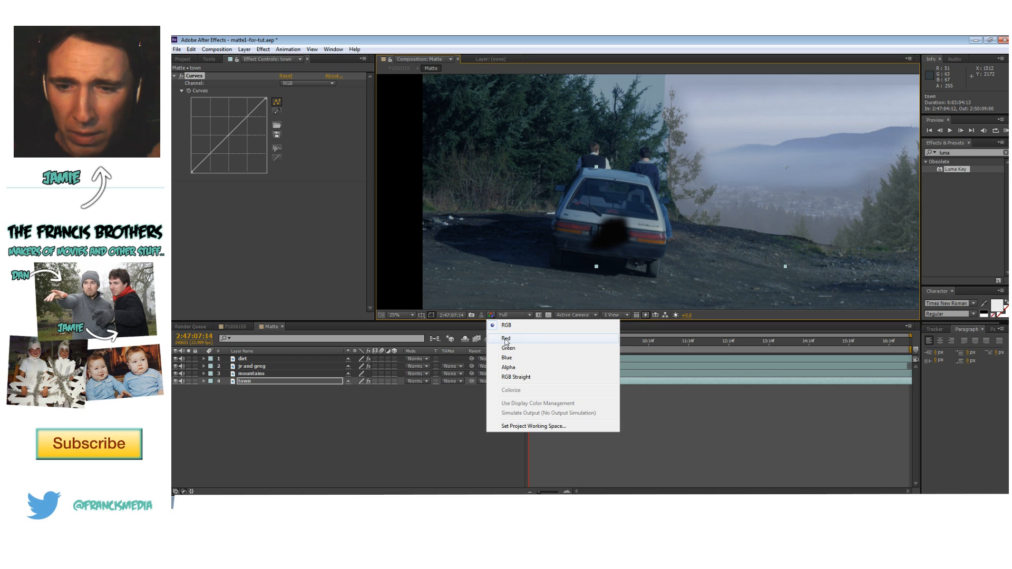
pyautogui.click(506, 339)
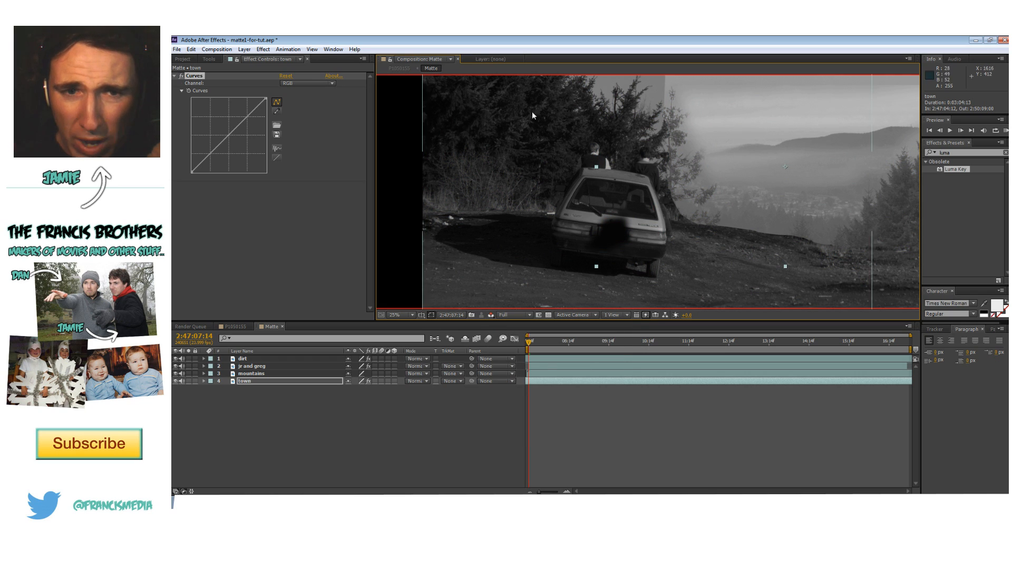
pyautogui.click(304, 84)
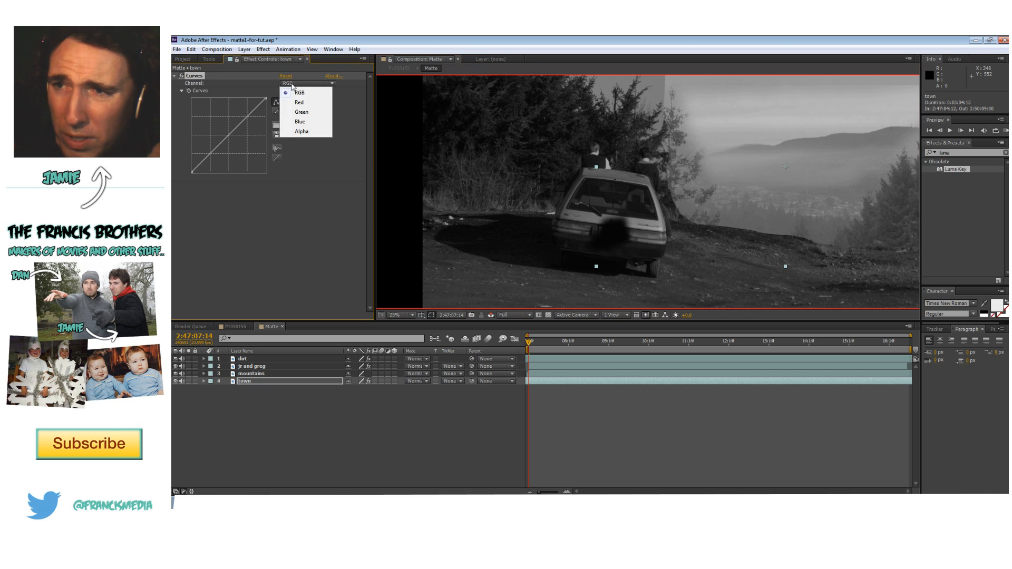
pyautogui.click(315, 103)
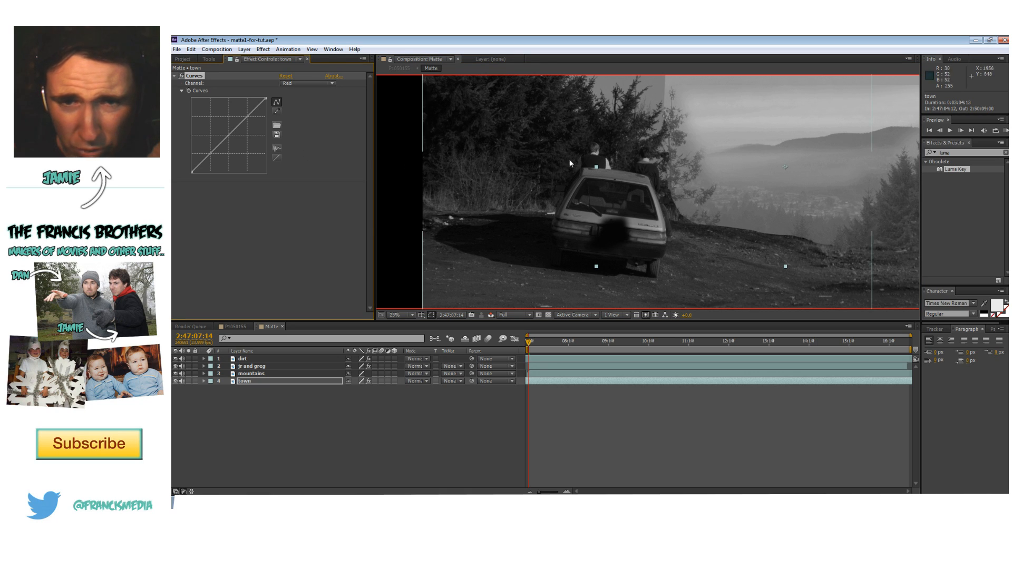
pyautogui.moveTo(266, 101); pyautogui.dragTo(271, 110)
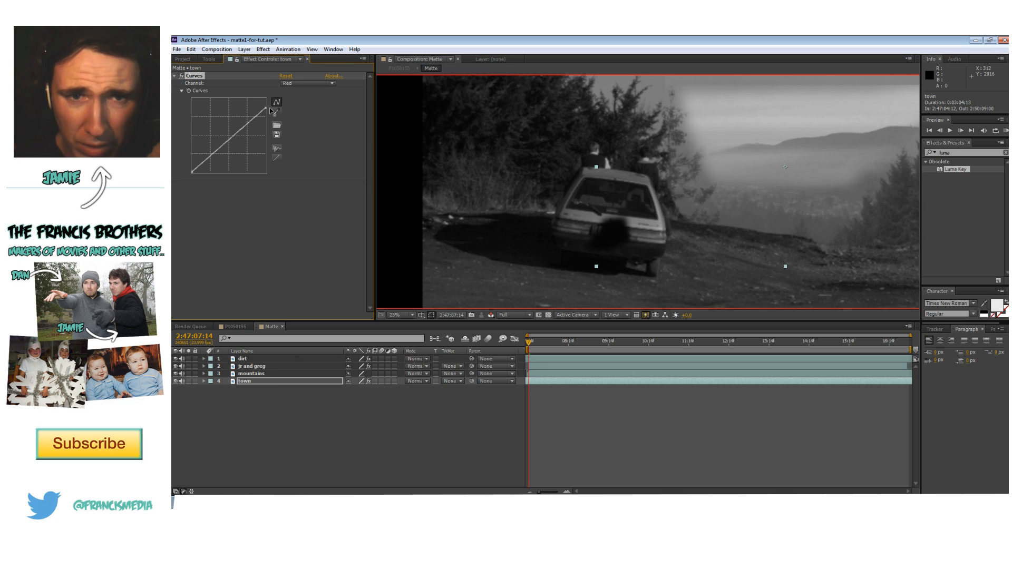
pyautogui.moveTo(192, 174); pyautogui.dragTo(221, 152)
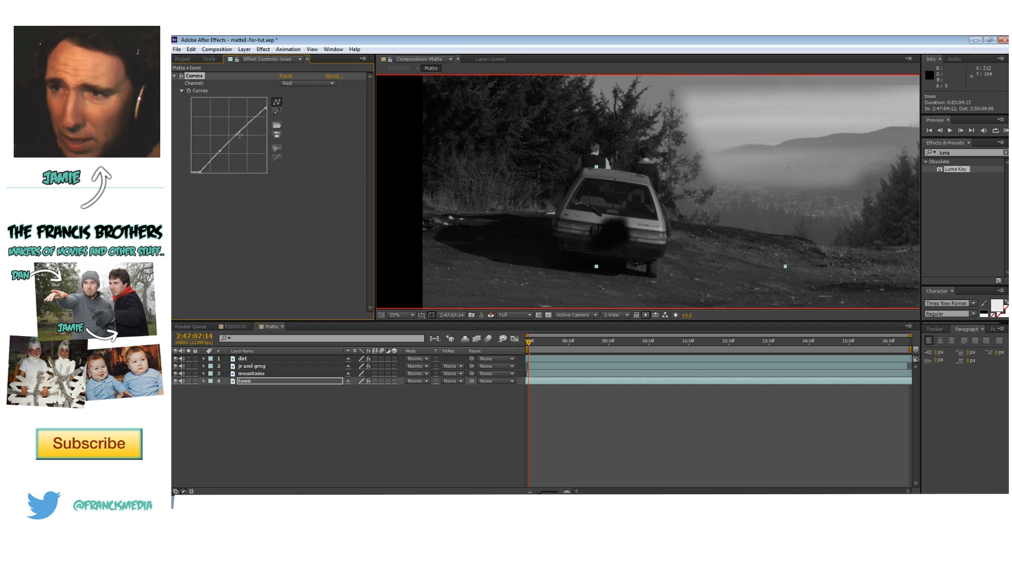
# - View only the Green channel and slightly darken the shadow part of the town layer's Green curve
pyautogui.click(316, 83)
pyautogui.click(308, 112)
pyautogui.click(491, 315)
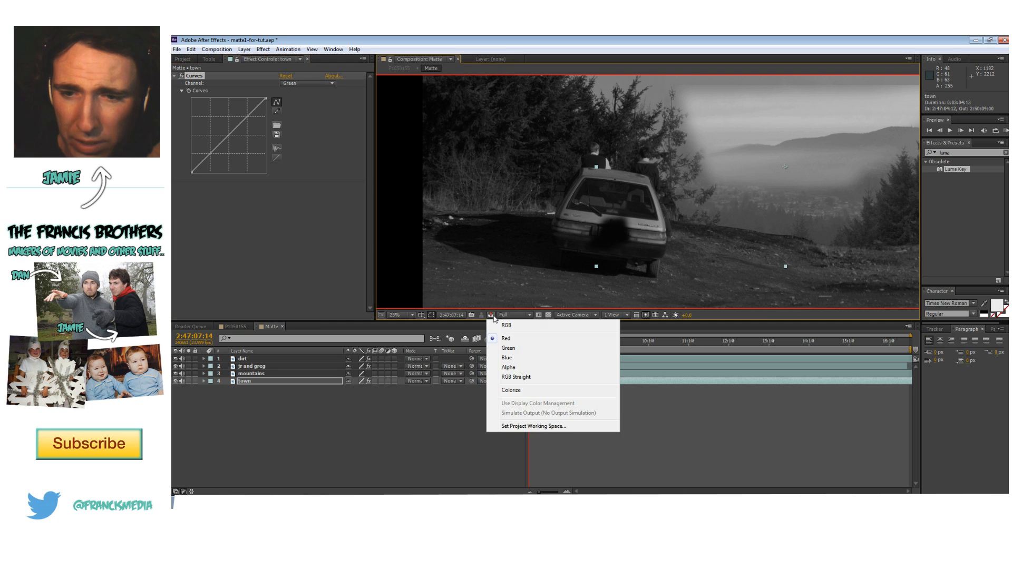
pyautogui.click(509, 349)
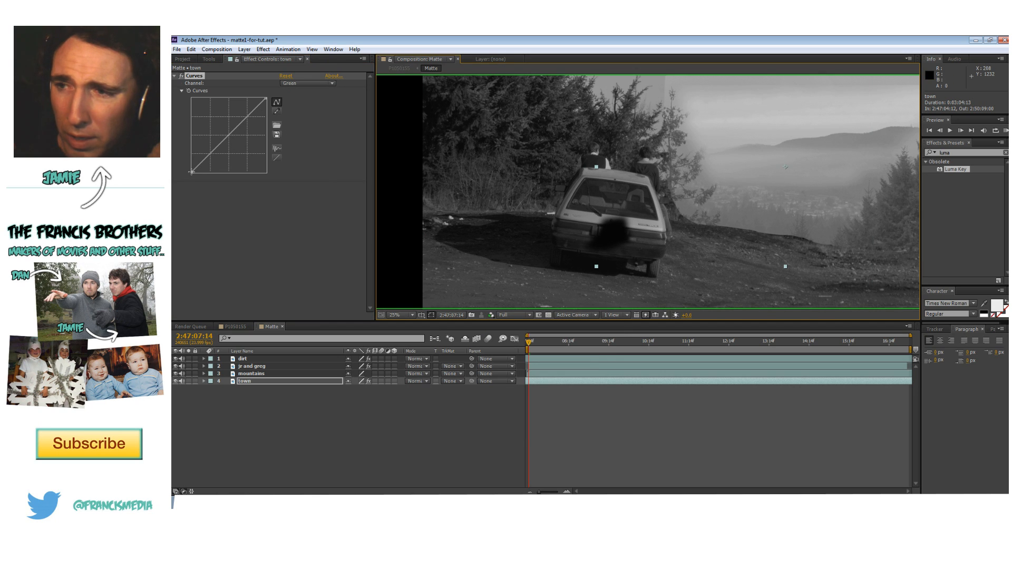
pyautogui.moveTo(192, 172); pyautogui.dragTo(210, 157)
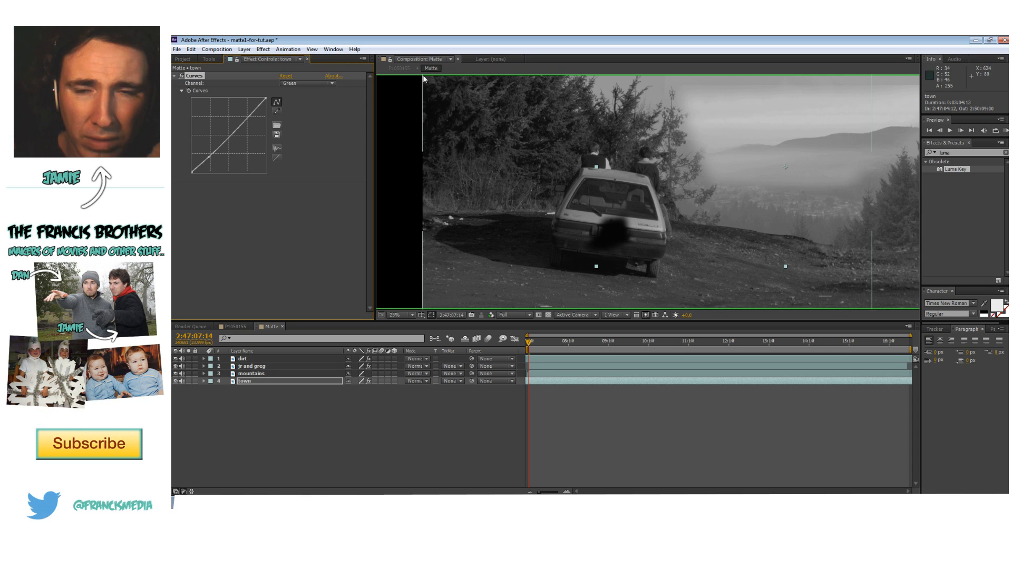
# - View only the Blue channel and adjust the dark end and highlights of the town layer's Blue curve
pyautogui.click(495, 315)
pyautogui.click(507, 358)
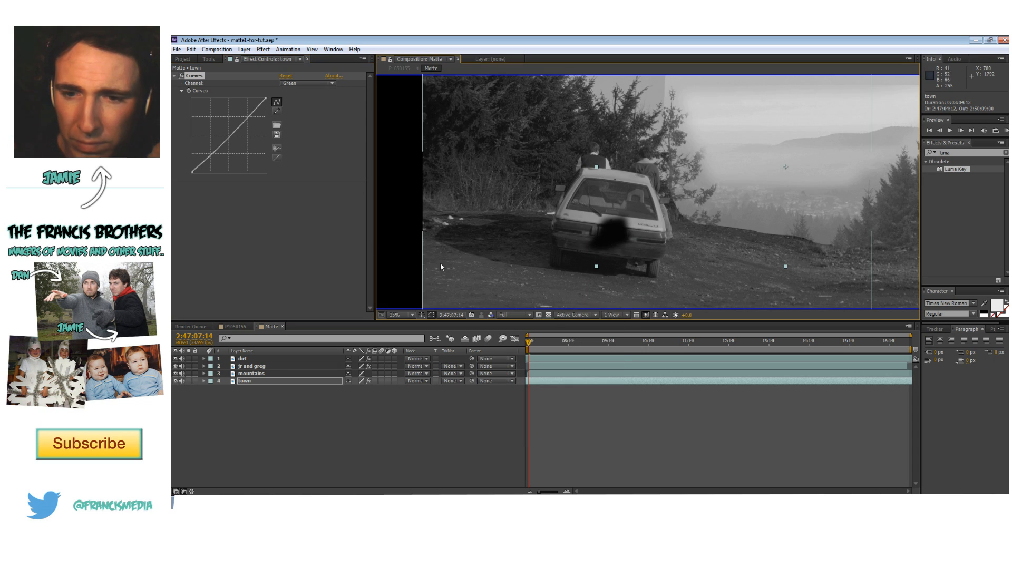
pyautogui.click(310, 84)
pyautogui.click(295, 122)
pyautogui.moveTo(192, 172); pyautogui.dragTo(200, 176)
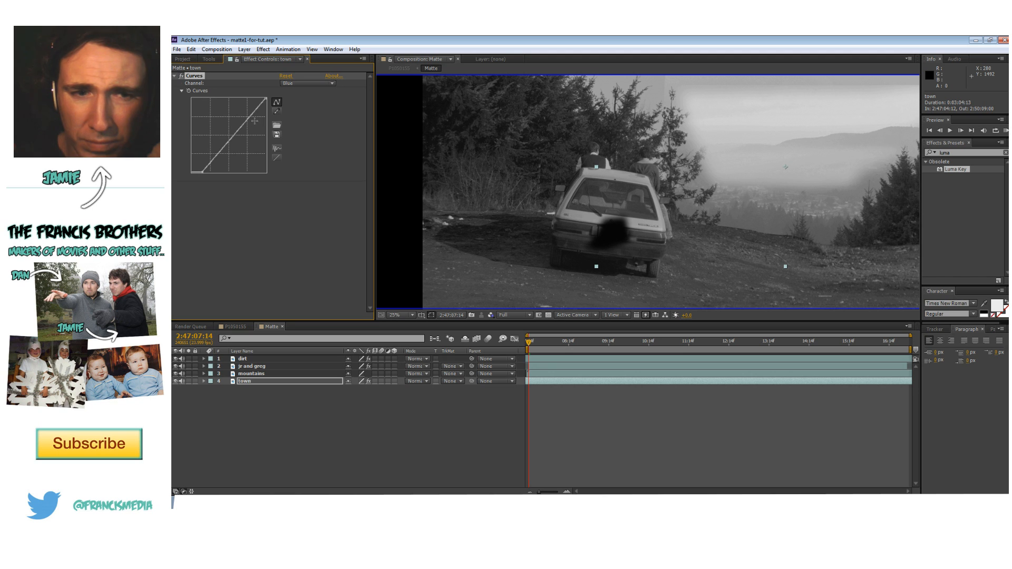
pyautogui.moveTo(248, 120); pyautogui.dragTo(262, 90)
pyautogui.click(492, 316)
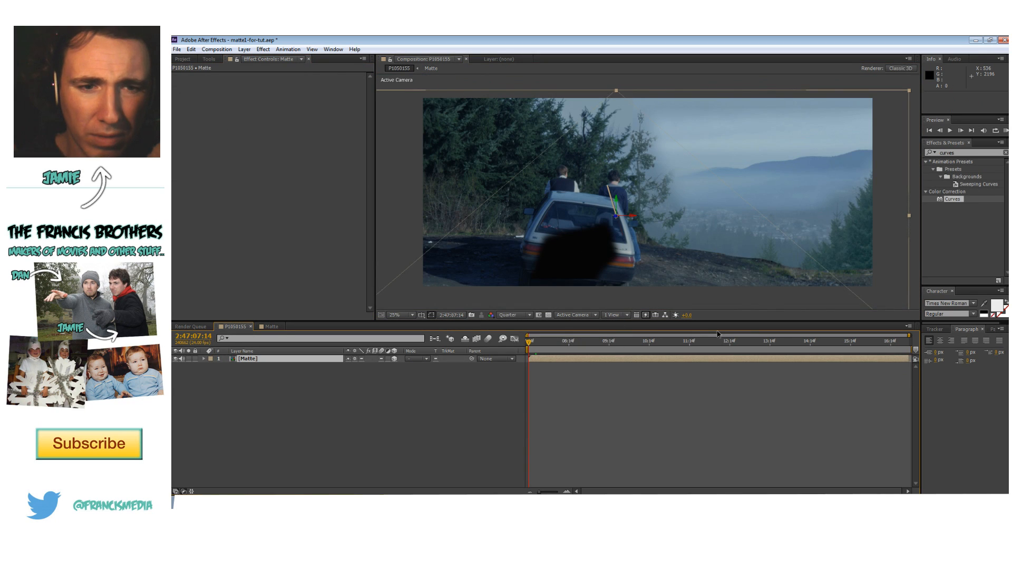
# - Preview the P1050155 composition, reopen the nested Matte composition and check the Curves on its layers
pyautogui.press('space')
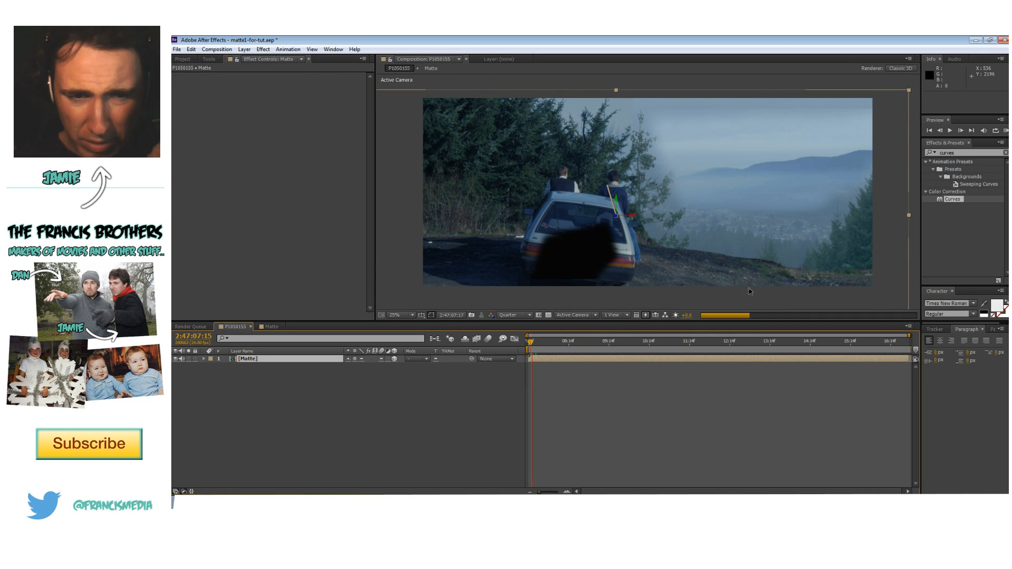
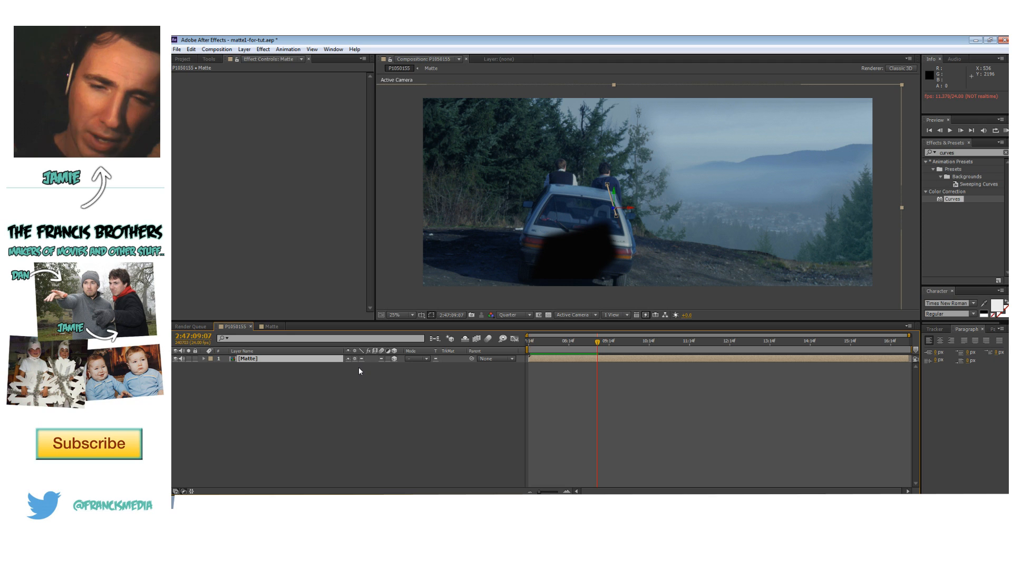
pyautogui.doubleClick(261, 360)
pyautogui.click(254, 359)
pyautogui.click(256, 366)
pyautogui.click(259, 381)
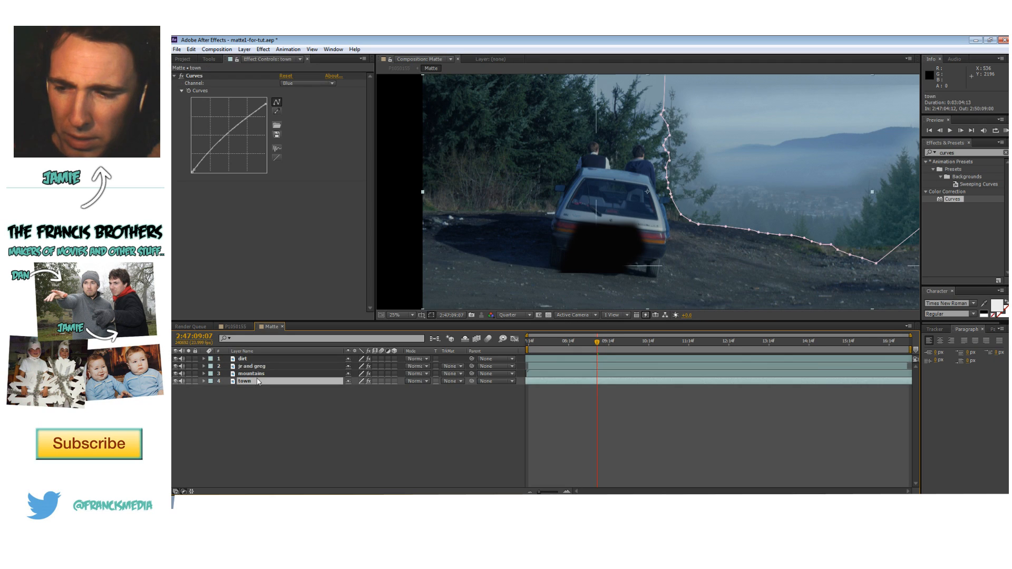
pyautogui.click(260, 373)
pyautogui.click(279, 399)
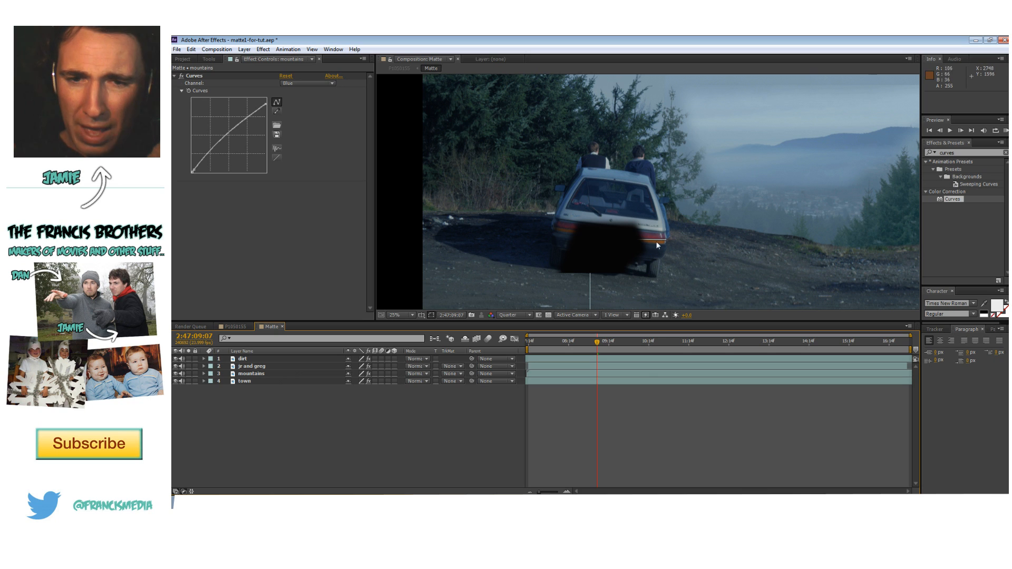
# - Set the Matte composition's preview resolution to Full and frame the distant town with the Hand tool
pyautogui.click(396, 315)
pyautogui.click(404, 330)
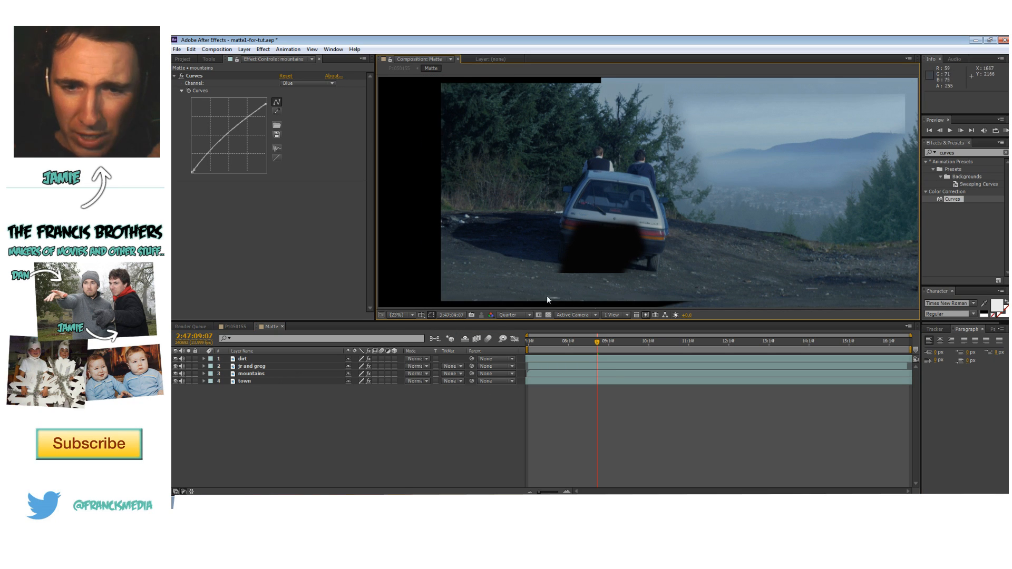
pyautogui.click(209, 59)
pyautogui.click(188, 69)
pyautogui.moveTo(714, 258); pyautogui.dragTo(570, 232)
pyautogui.moveTo(515, 201); pyautogui.dragTo(538, 246)
pyautogui.scroll(1, 605, 236)
pyautogui.scroll(1, 657, 241)
pyautogui.scroll(-1, 657, 241)
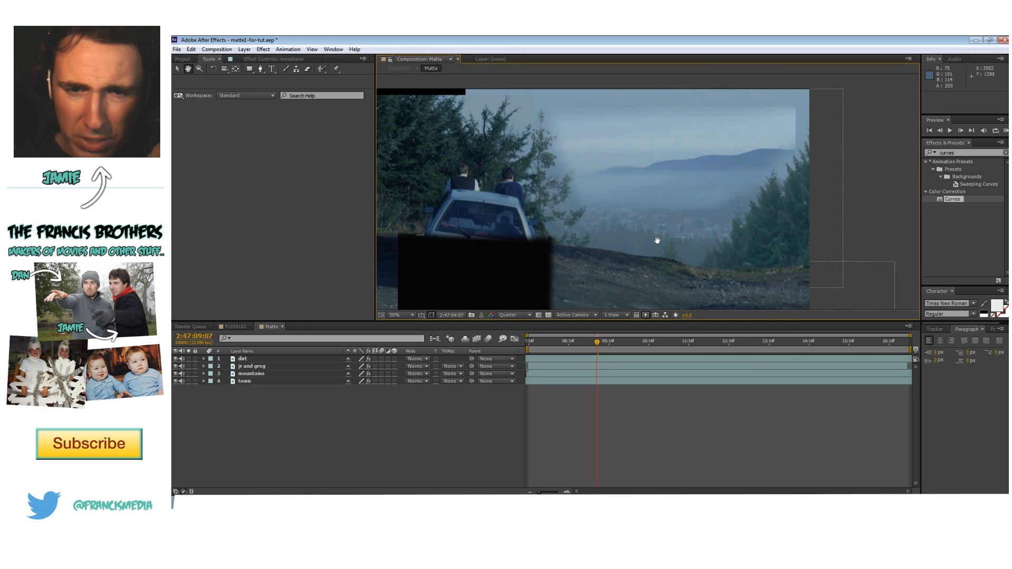
pyautogui.scroll(1, 657, 241)
pyautogui.click(511, 314)
pyautogui.click(506, 338)
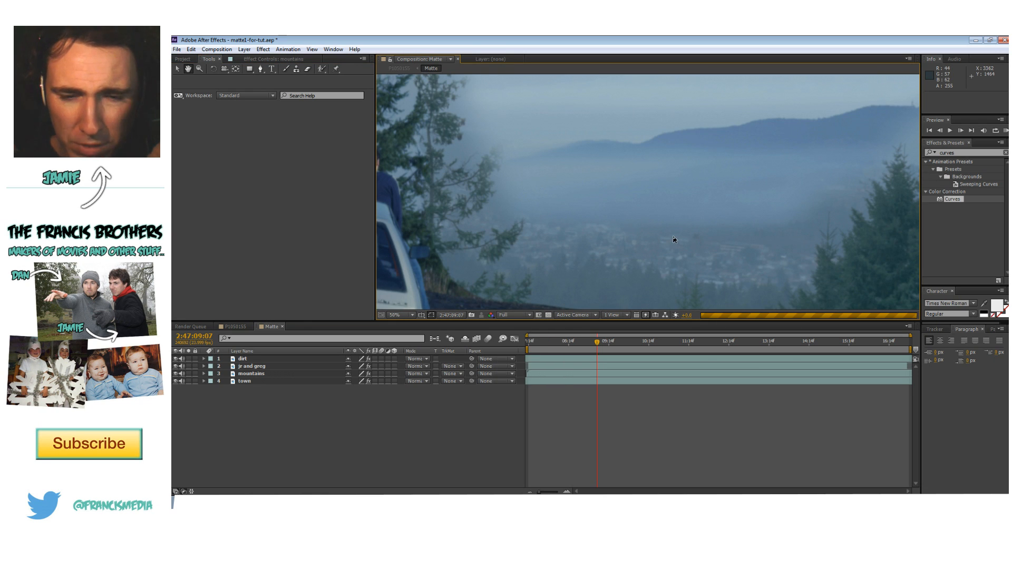
# - Examine the town's buildings closely at 200% magnification
pyautogui.scroll(2, 669, 268)
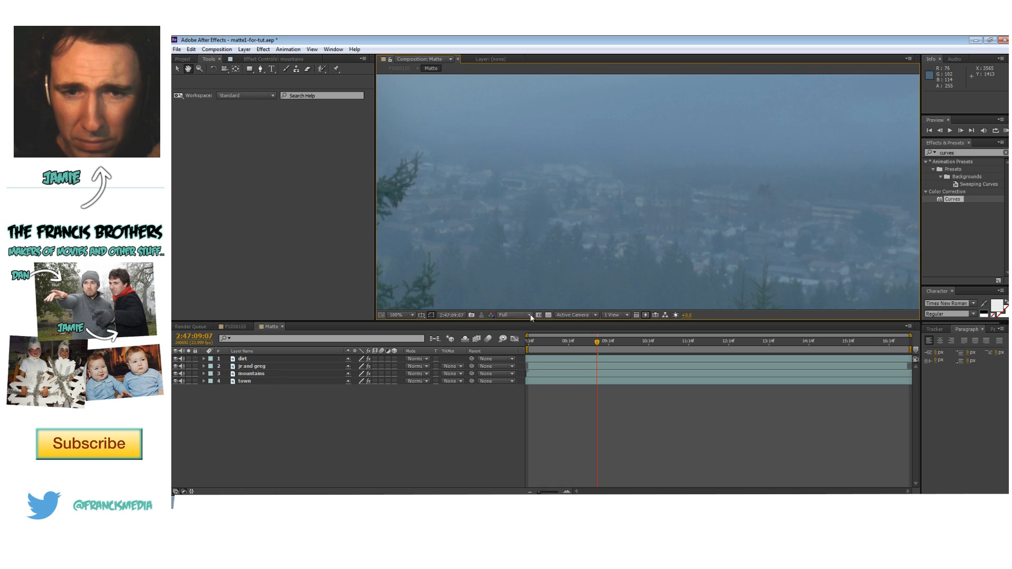
pyautogui.scroll(2, 614, 190)
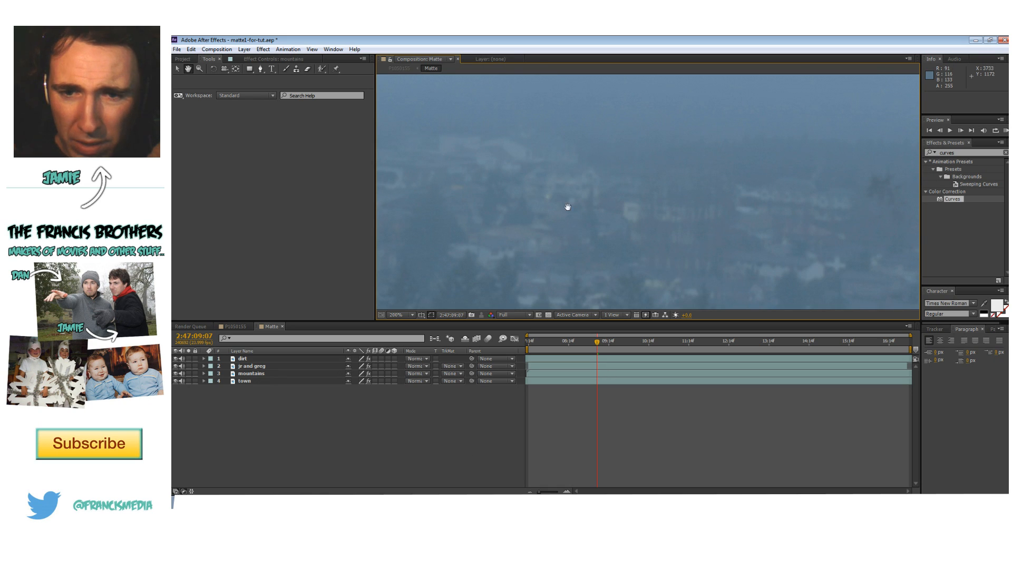
pyautogui.moveTo(545, 208); pyautogui.dragTo(641, 232)
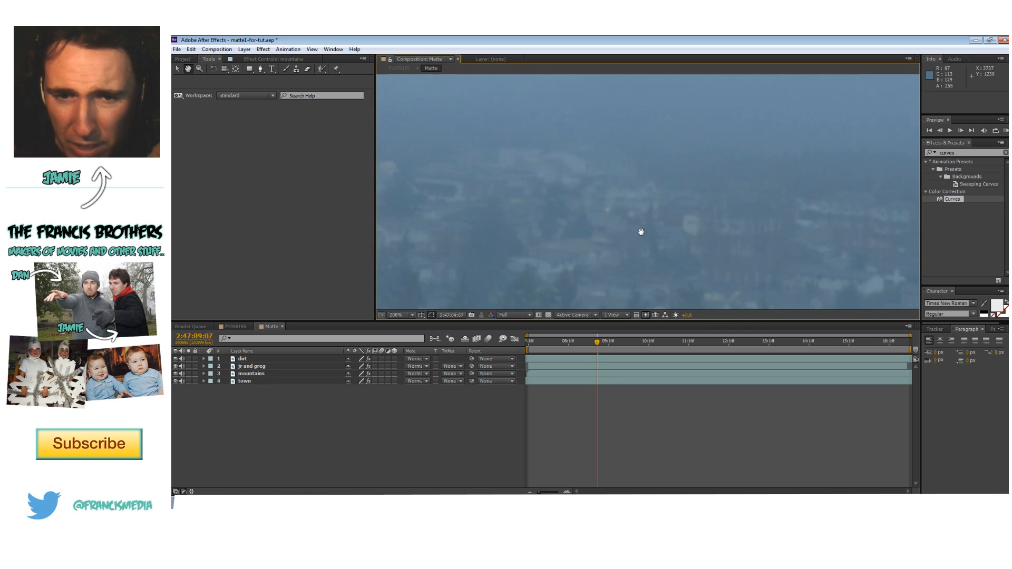
pyautogui.scroll(-2, 639, 230)
pyautogui.scroll(-2, 602, 192)
pyautogui.scroll(4, 602, 191)
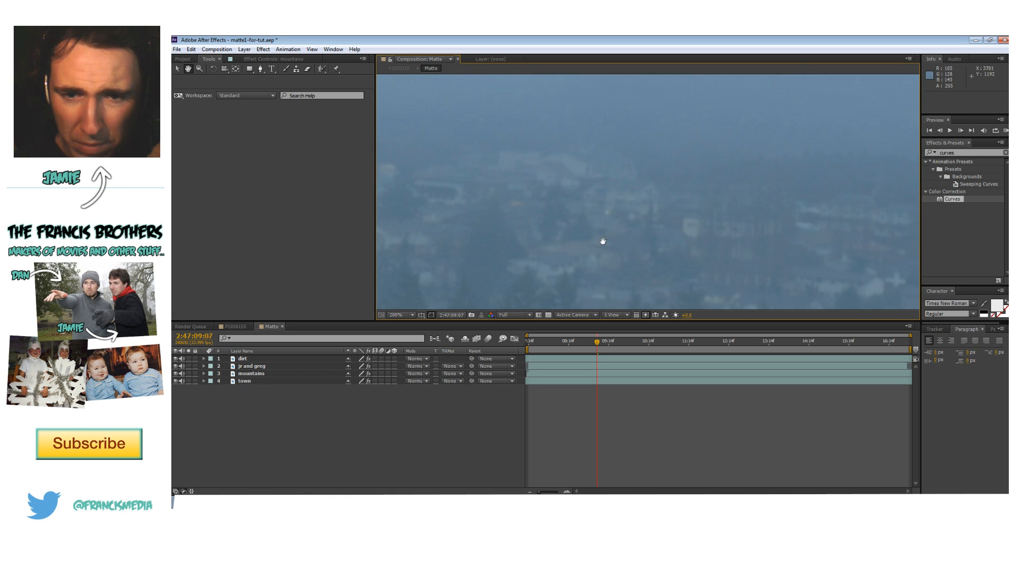
# - Add the MidFire1.mov clip from the project to the Matte composition as the top layer, over the town
pyautogui.press('v')
pyautogui.click(184, 60)
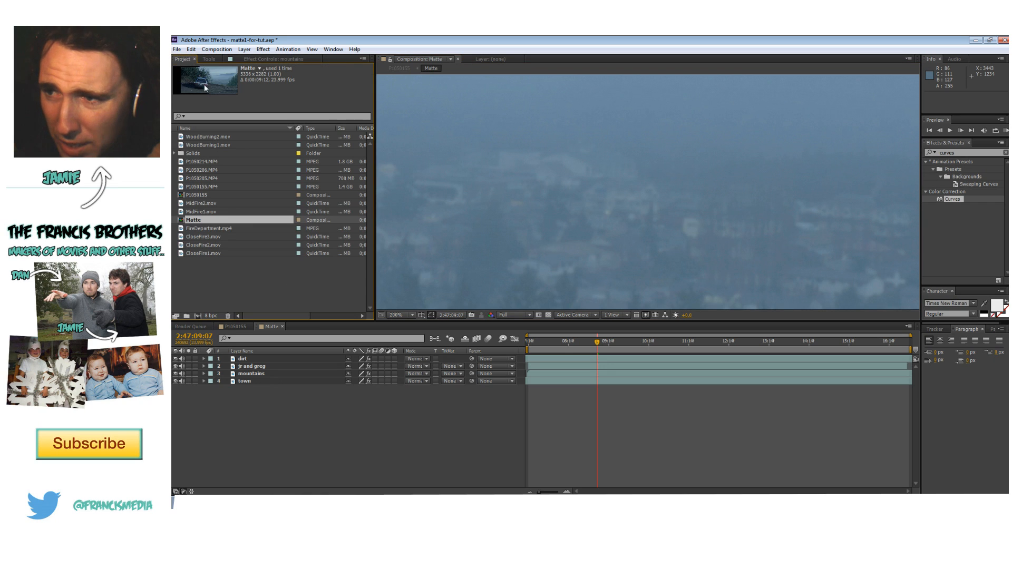
pyautogui.click(211, 203)
pyautogui.click(210, 211)
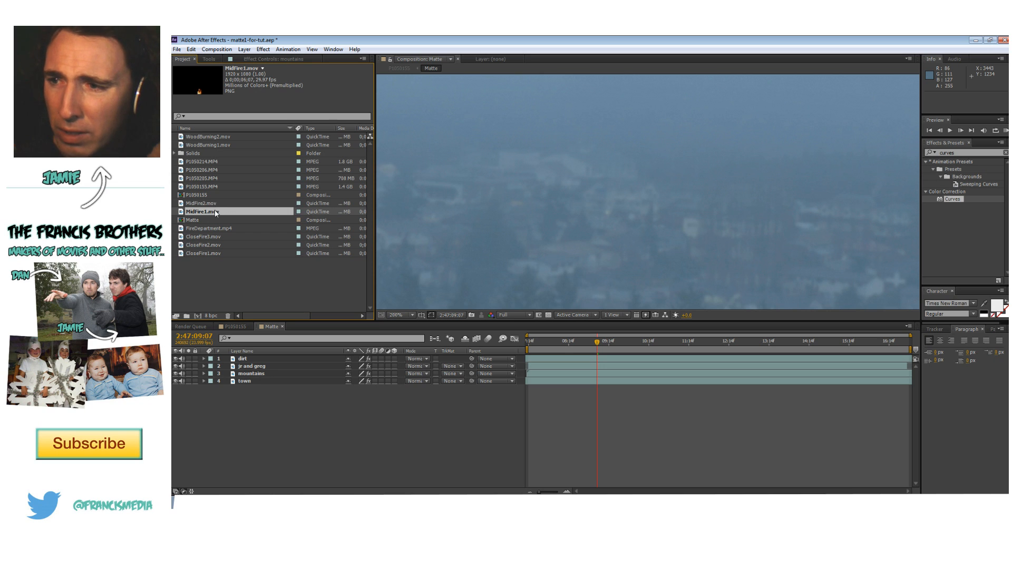
pyautogui.moveTo(216, 213); pyautogui.dragTo(597, 211)
# - Move the MidFire1.mov layer up so the fire sits over the town, at about position 3703, 715
pyautogui.scroll(-1, 621, 207)
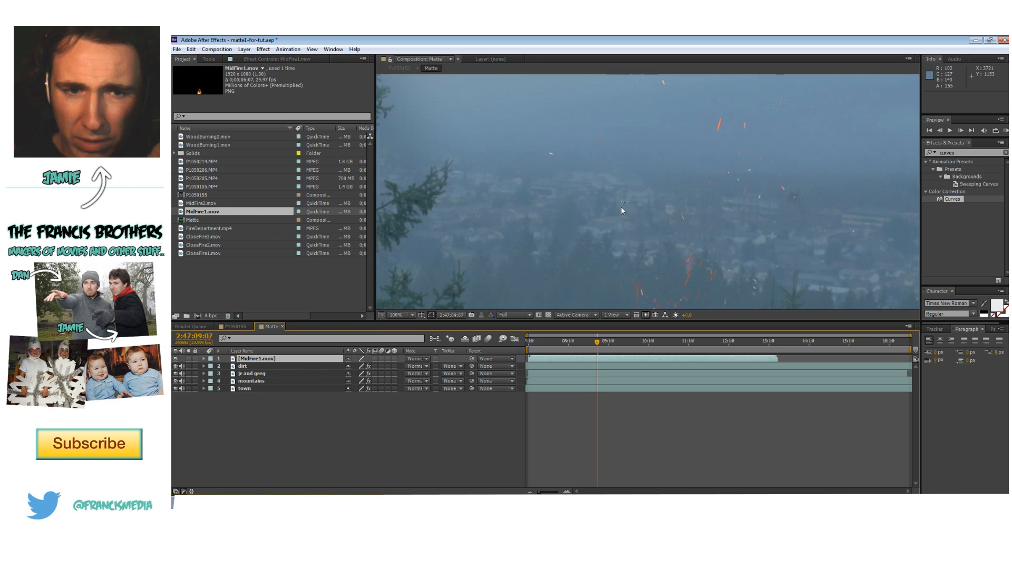
pyautogui.moveTo(654, 257); pyautogui.dragTo(644, 180)
pyautogui.scroll(-1, 643, 180)
pyautogui.moveTo(649, 231); pyautogui.dragTo(657, 173)
pyautogui.scroll(1, 657, 173)
pyautogui.scroll(-2, 657, 173)
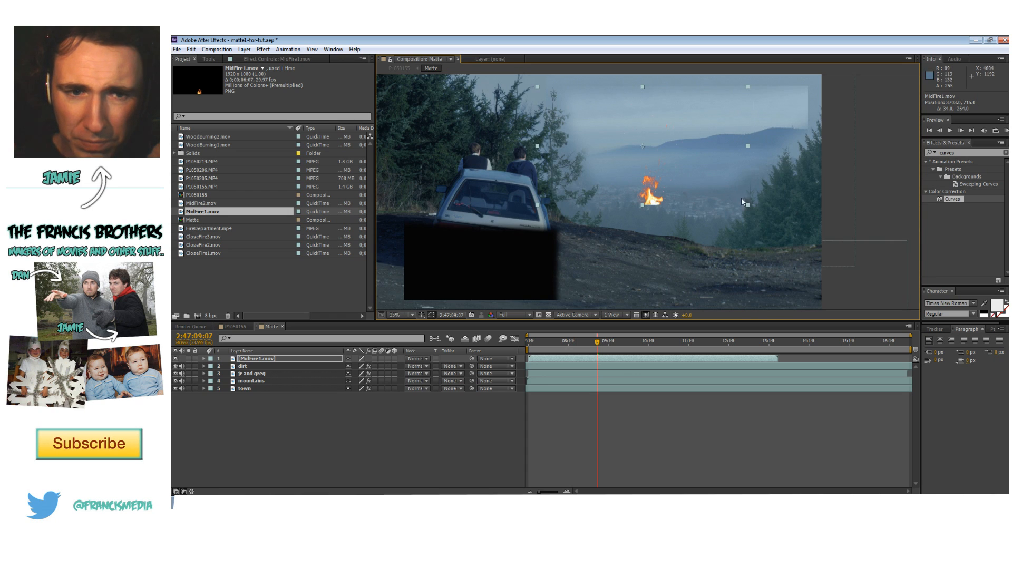
# - Shrink the MidFire1.mov layer to about 16% width and move it onto the town's buildings, at about position 3683, 1040
pyautogui.moveTo(749, 205); pyautogui.dragTo(693, 200)
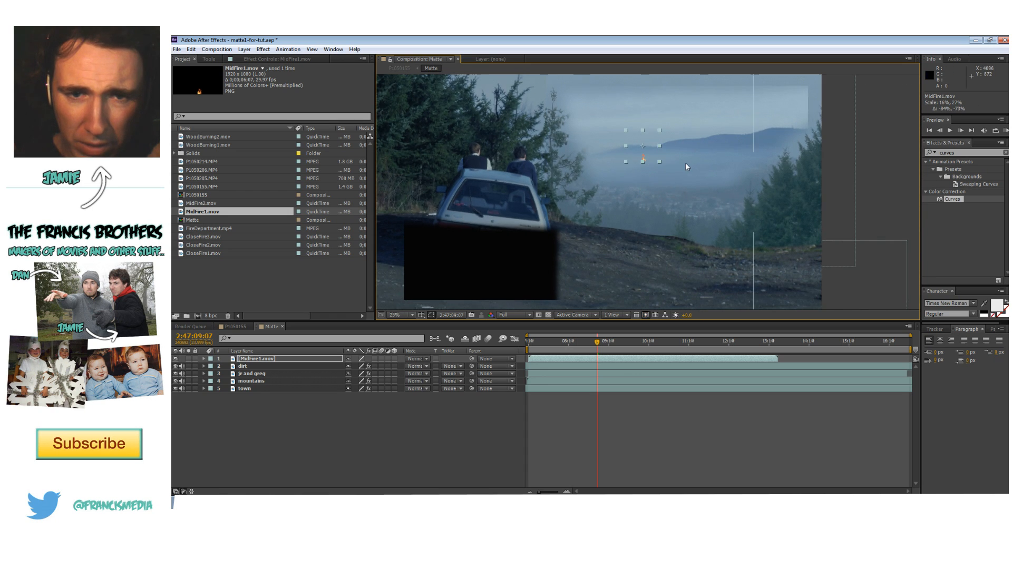
pyautogui.scroll(1, 685, 163)
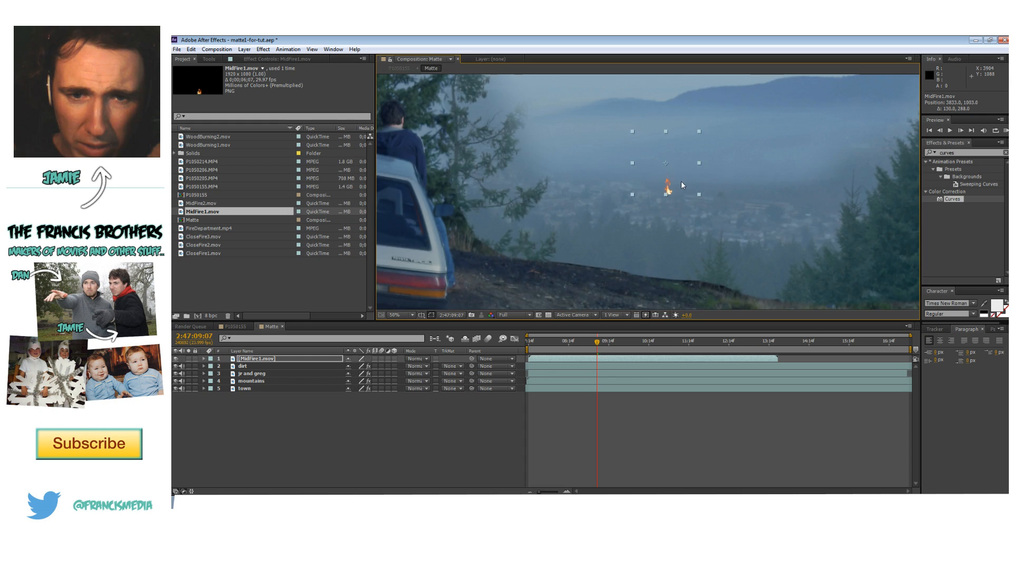
pyautogui.scroll(4, 682, 181)
pyautogui.moveTo(722, 182); pyautogui.dragTo(647, 186)
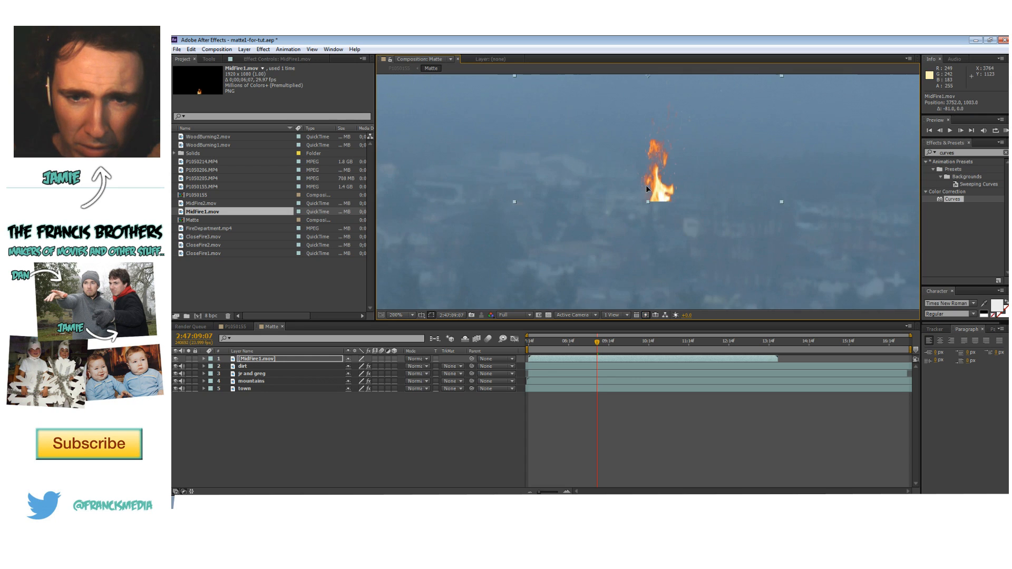
pyautogui.scroll(-1, 590, 143)
pyautogui.scroll(1, 590, 143)
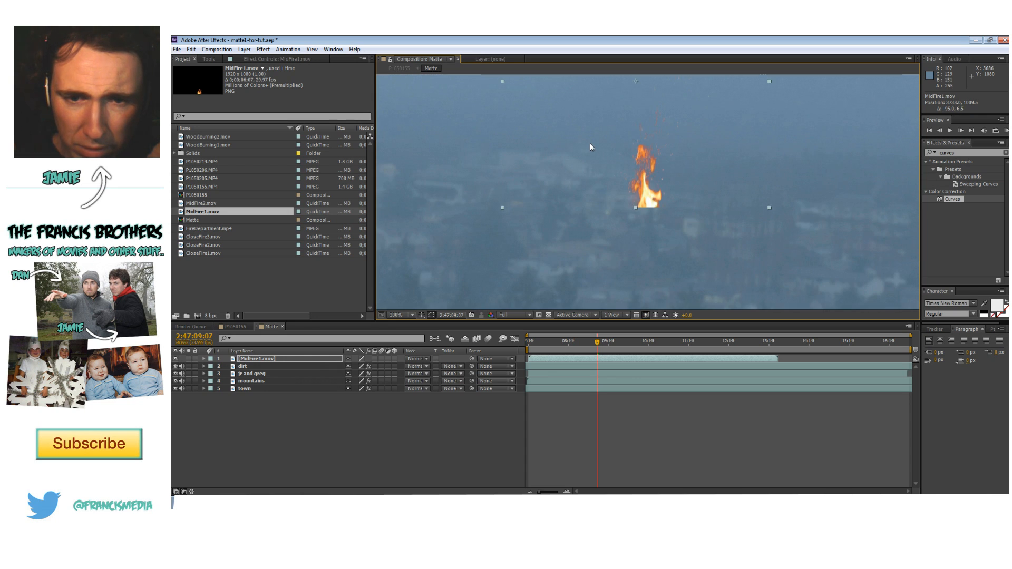
pyautogui.moveTo(659, 177); pyautogui.dragTo(602, 198)
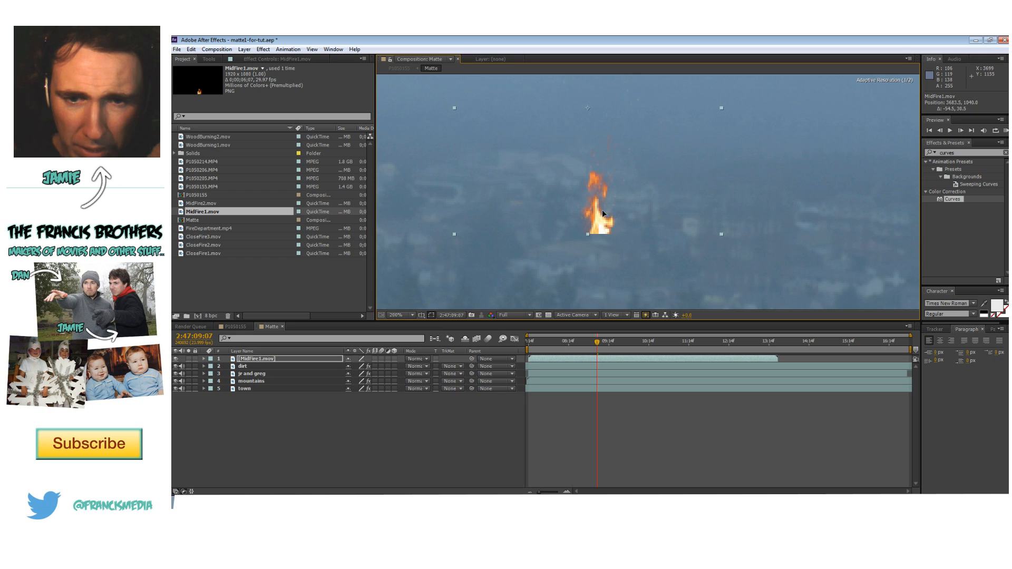
# - Shrink the MidFire1.mov fire further and overlay the MidFire2.mov clip on it, scaled to about 5% by 10%
pyautogui.moveTo(721, 108); pyautogui.dragTo(693, 131)
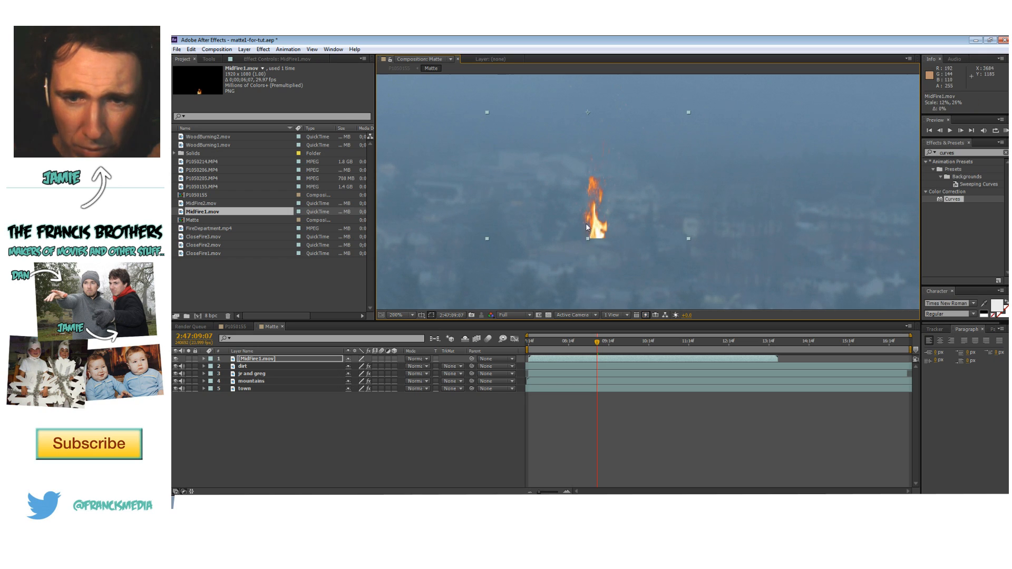
pyautogui.moveTo(587, 228); pyautogui.dragTo(587, 171)
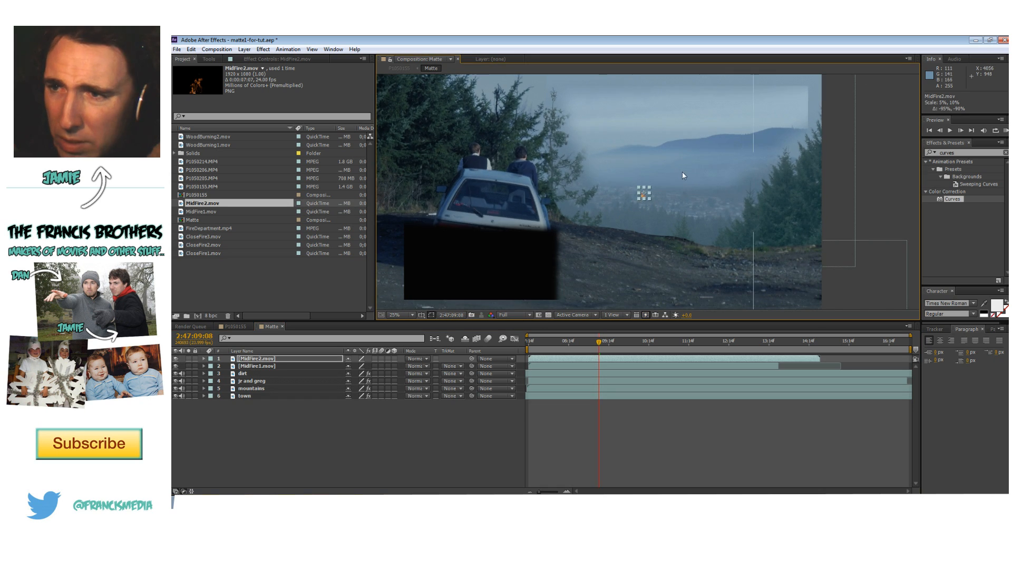
pyautogui.scroll(6, 639, 203)
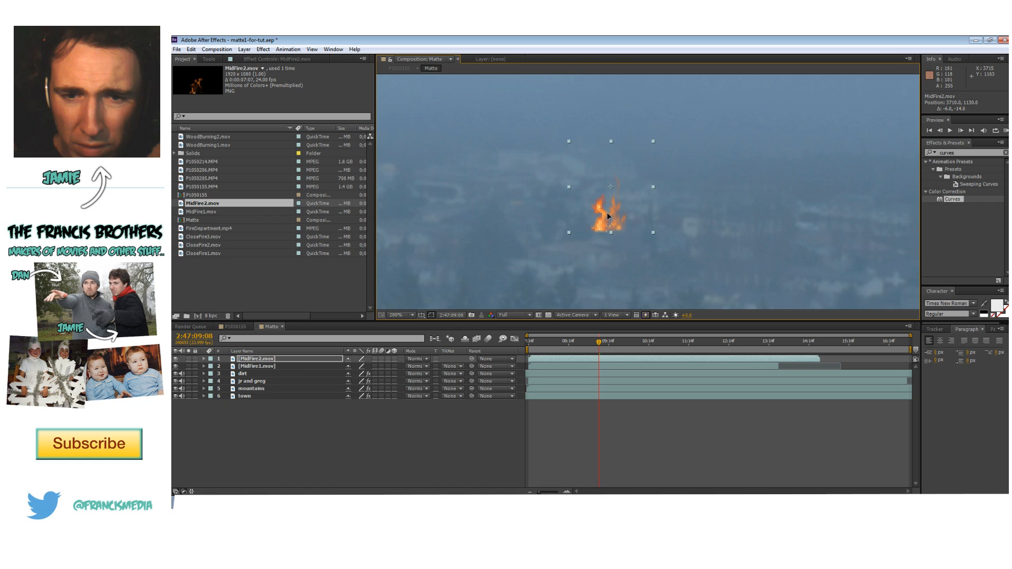
pyautogui.moveTo(637, 222); pyautogui.dragTo(620, 218)
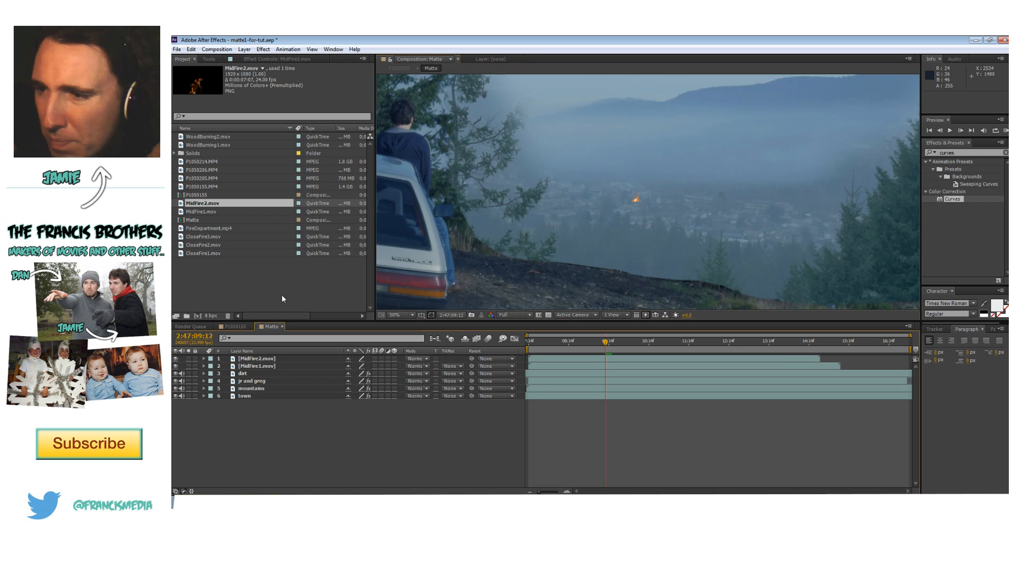
# - Pre-compose the MidFire1.mov and MidFire2.mov layers as a composition named fire and open it
pyautogui.click(278, 361)
pyautogui.keyDown('shift'); pyautogui.click(280, 365); pyautogui.keyUp('shift')
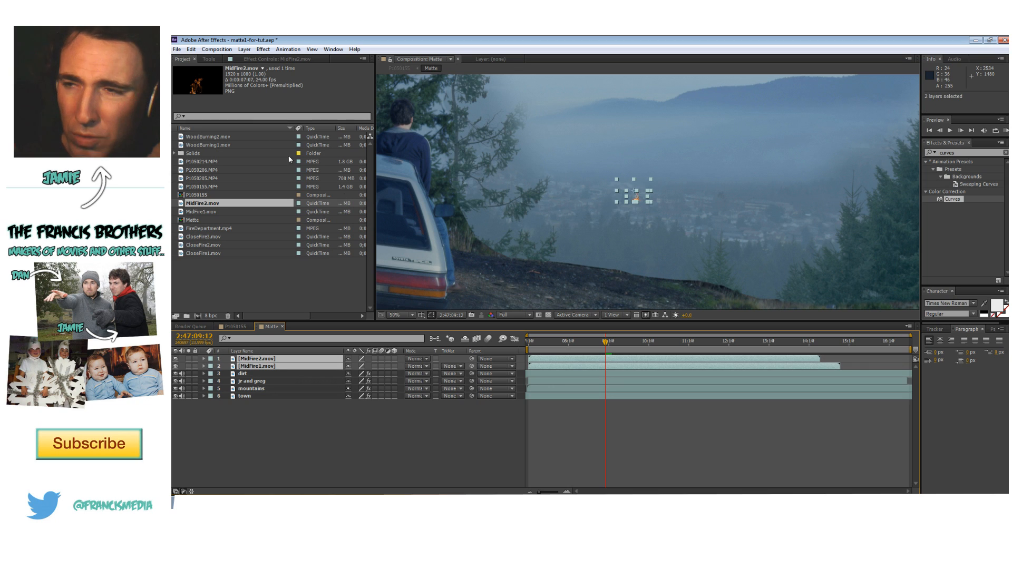
pyautogui.click(244, 48)
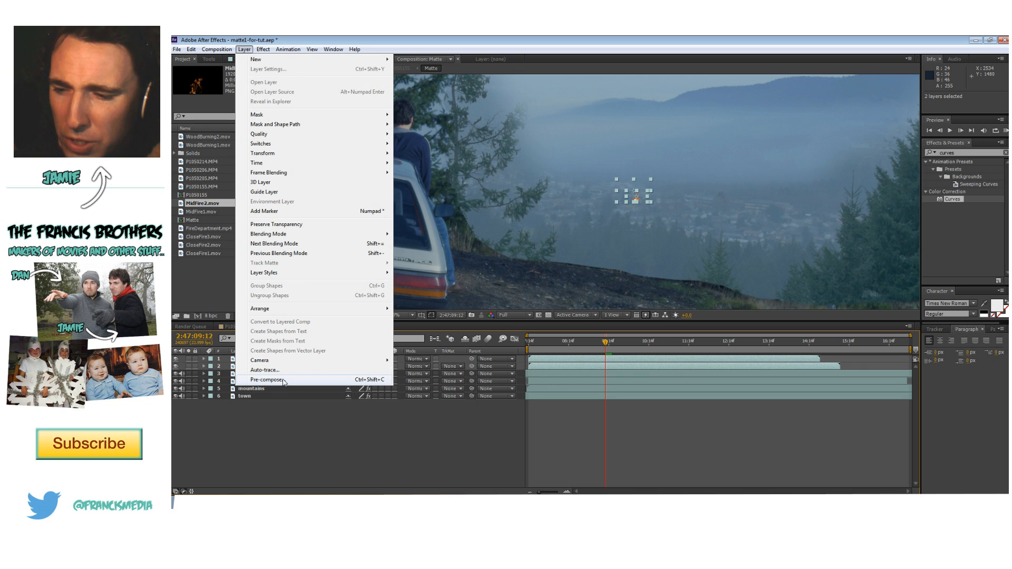
pyautogui.click(267, 379)
pyautogui.write('fire')
pyautogui.press('Return')
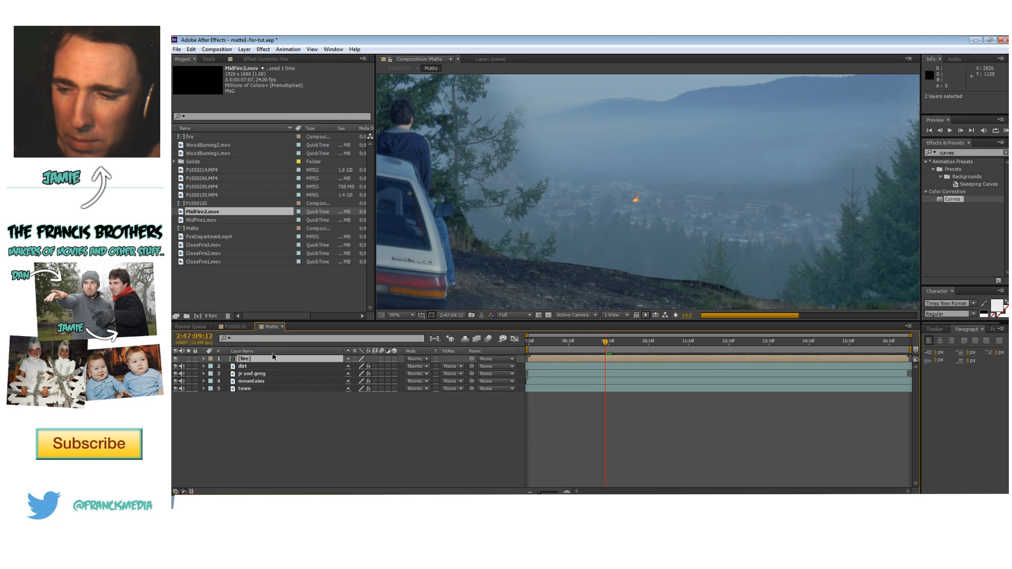
pyautogui.doubleClick(273, 361)
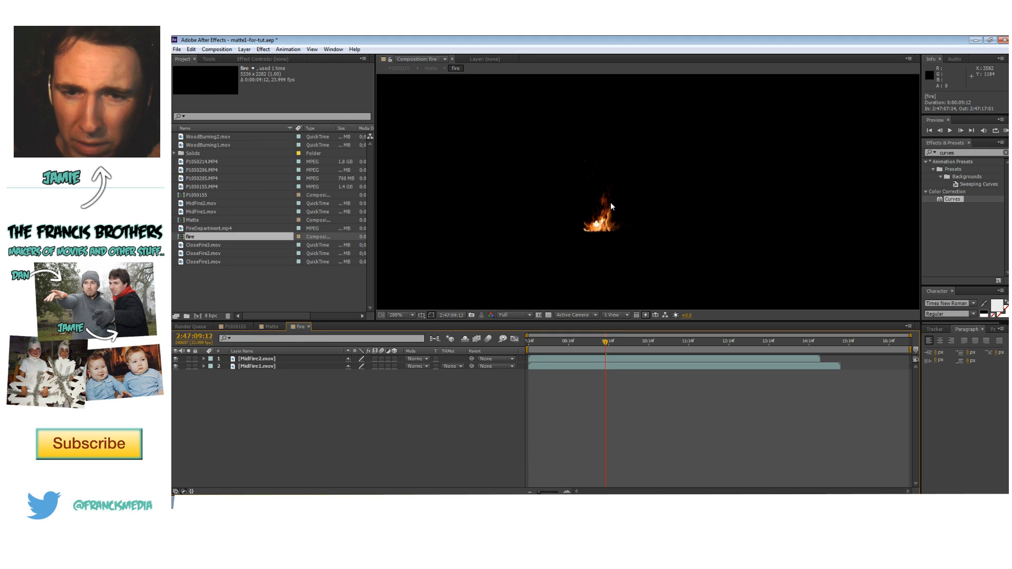
# - Preview the fire composition's animation at Full resolution
pyautogui.press('KP_0')
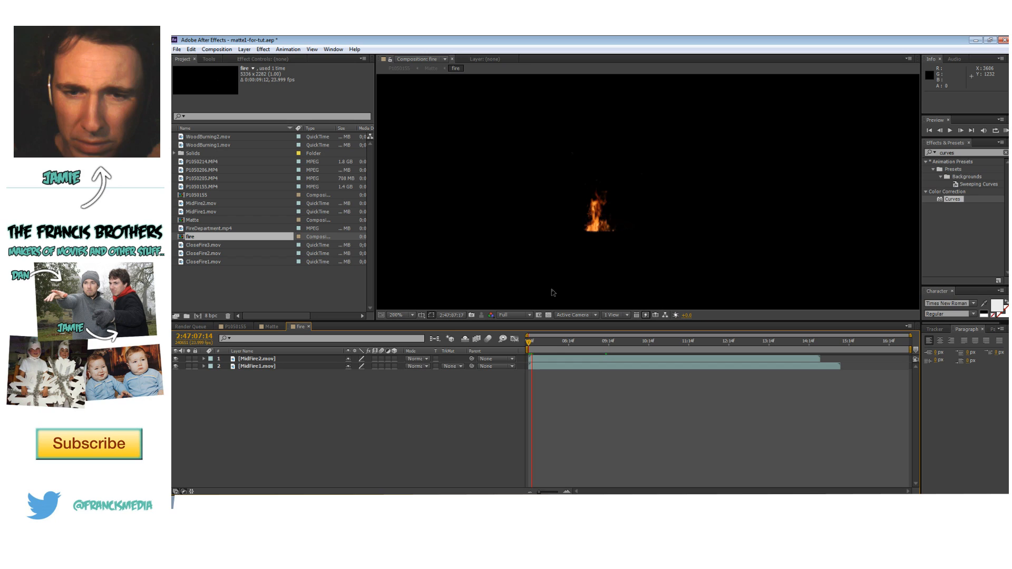
pyautogui.click(514, 314)
pyautogui.click(520, 368)
pyautogui.click(515, 315)
pyautogui.click(515, 339)
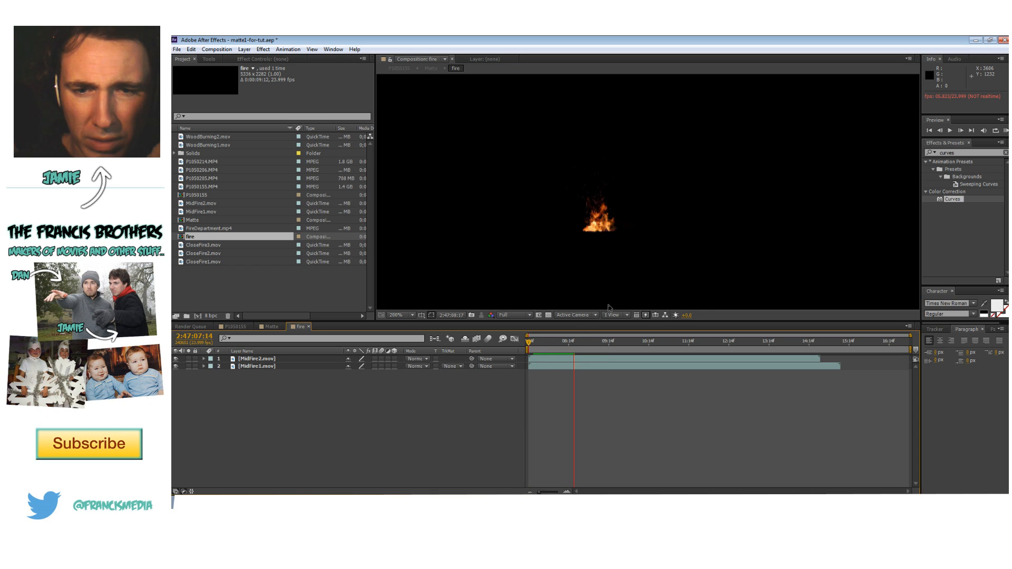
# - Shrink the MidFire1.mov and MidFire2.mov layers, placing them at about 3688, 1129 and 3698, 1166, and preview the combined fire
pyautogui.click(280, 366)
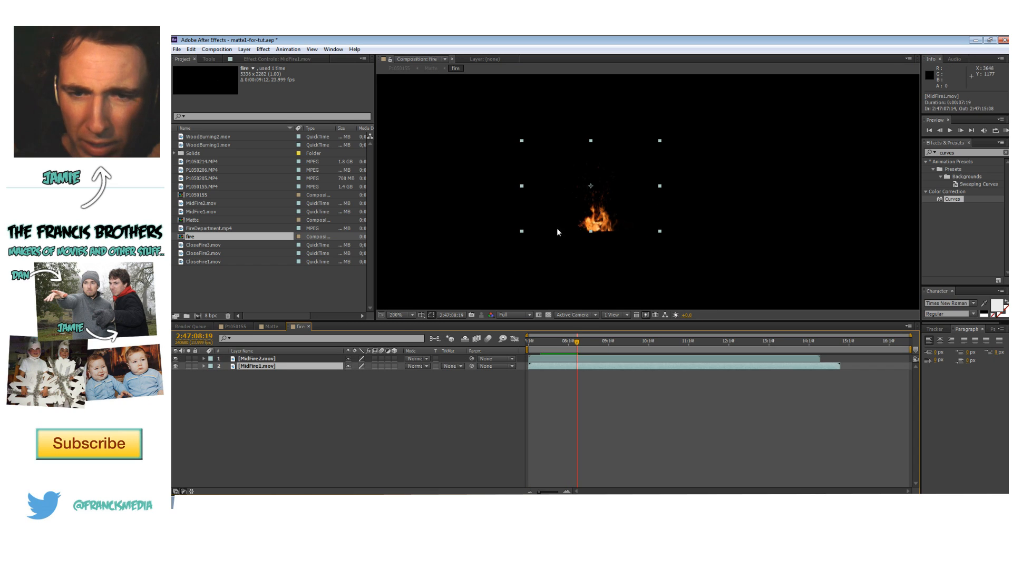
pyautogui.moveTo(525, 231); pyautogui.dragTo(564, 229)
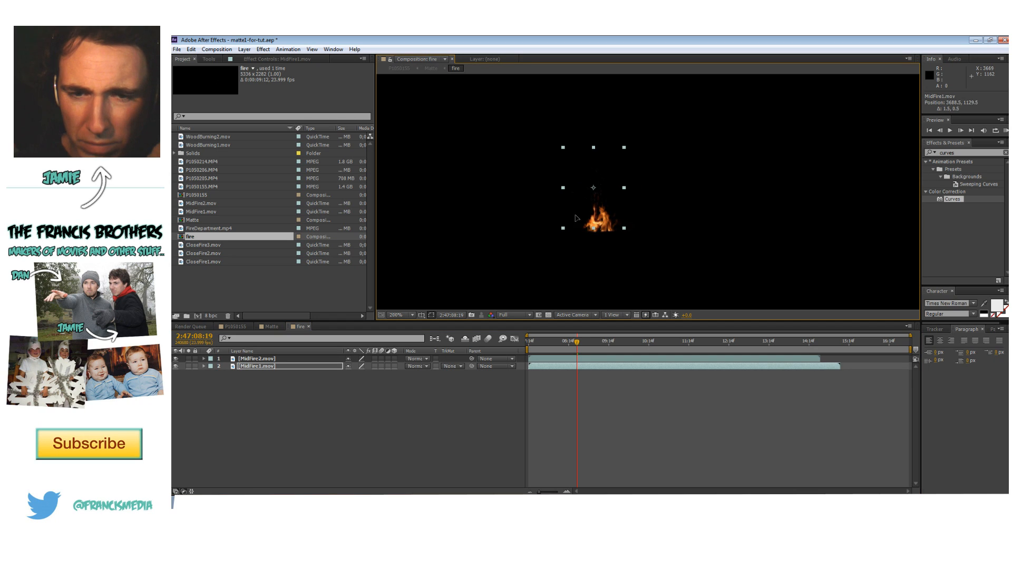
pyautogui.click(296, 358)
pyautogui.moveTo(563, 232); pyautogui.dragTo(583, 230)
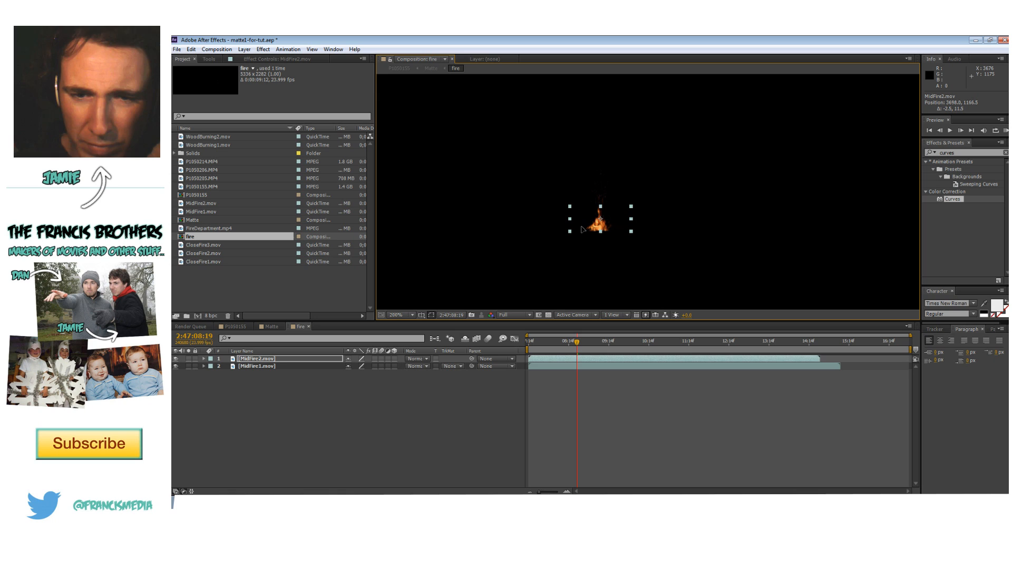
pyautogui.click(529, 343)
pyautogui.press('space')
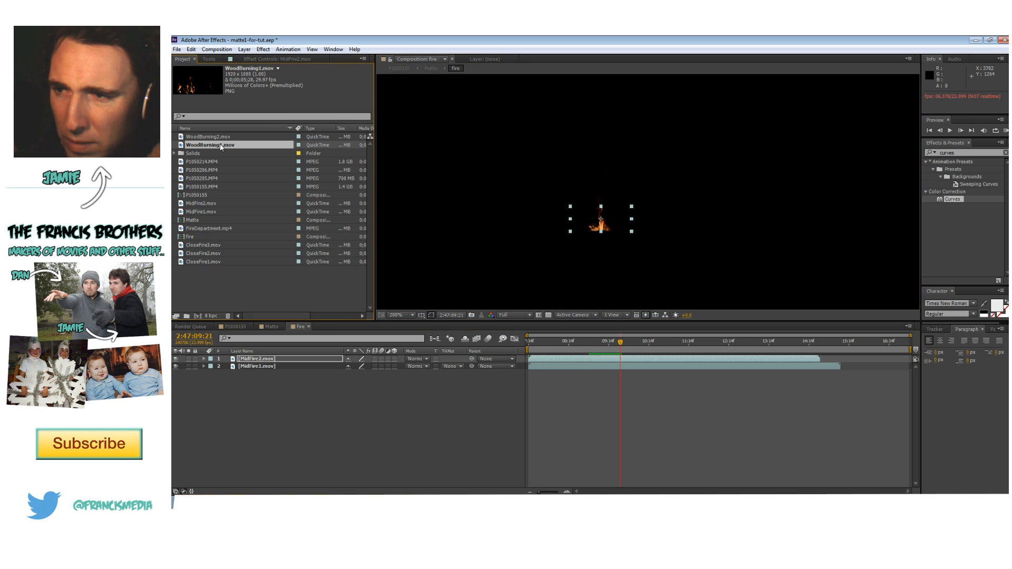
# - Add the WoodBurning1.mov clip as the top layer of the fire composition and scale it down to about 14%
pyautogui.moveTo(220, 145); pyautogui.dragTo(587, 231)
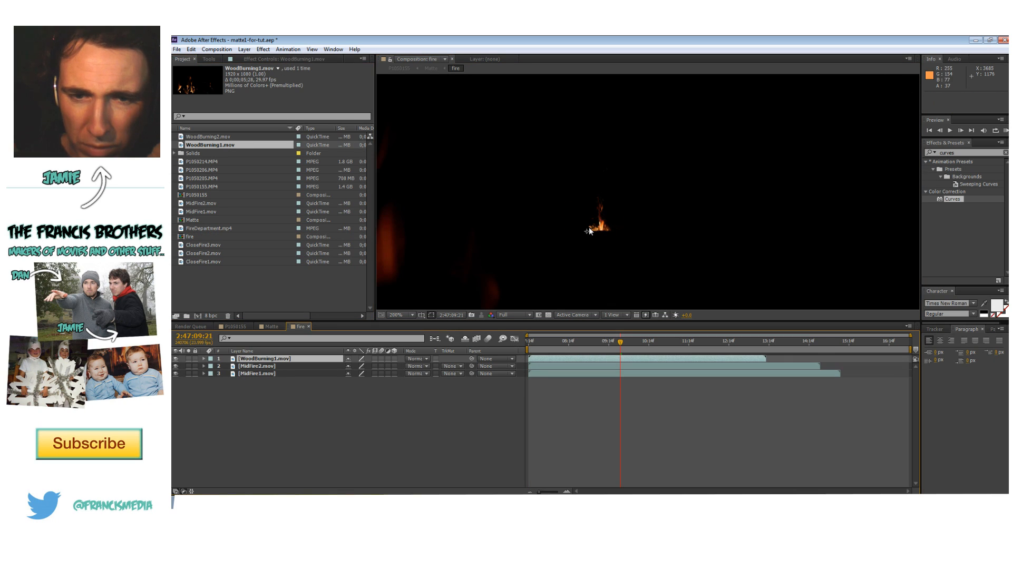
pyautogui.scroll(-6, 589, 227)
pyautogui.click(204, 359)
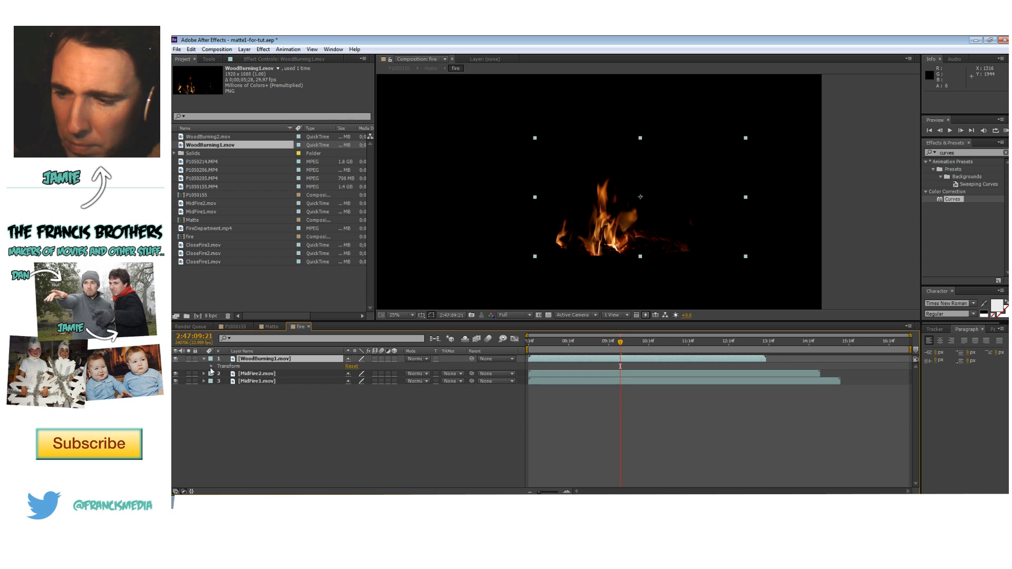
pyautogui.click(212, 367)
pyautogui.moveTo(372, 389); pyautogui.dragTo(334, 387)
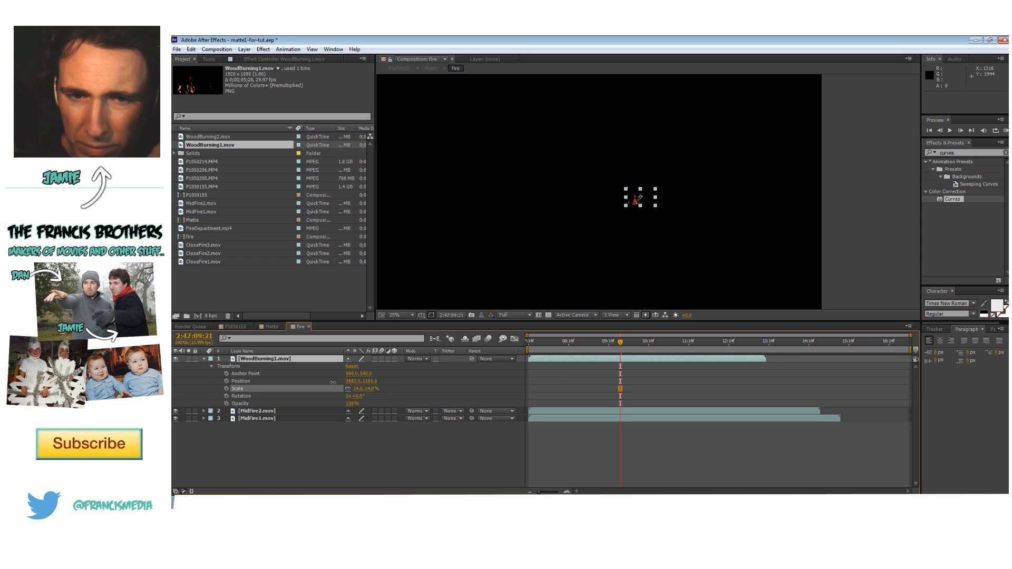
# - Shrink the WoodBurning1.mov layer further and place it beside the other flames, at about position 3711, 1165
pyautogui.scroll(4, 605, 213)
pyautogui.moveTo(593, 215); pyautogui.dragTo(620, 195)
pyautogui.scroll(2, 621, 195)
pyautogui.moveTo(521, 241); pyautogui.dragTo(625, 225)
pyautogui.click(529, 343)
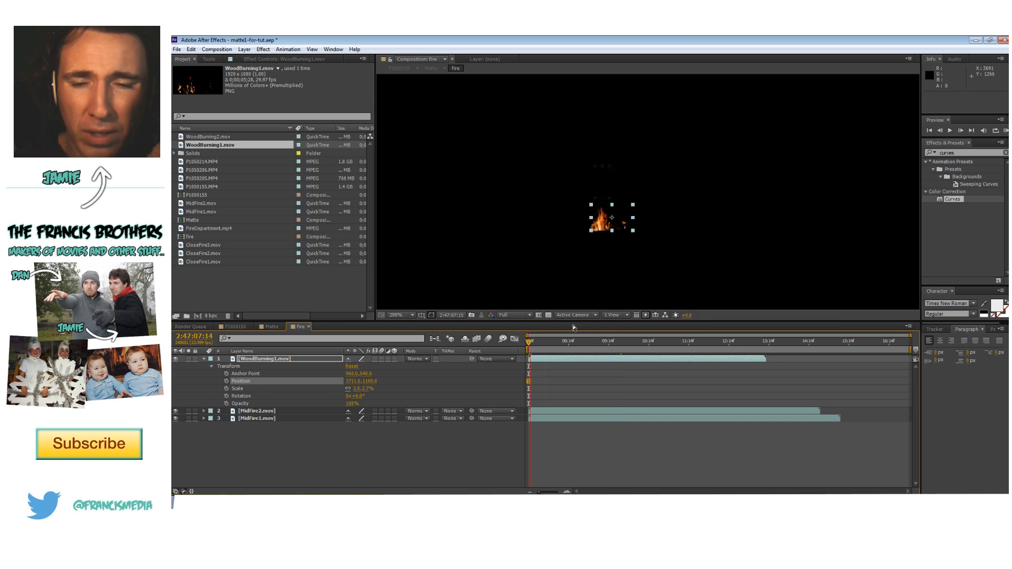
# - In the Matte composition, draw a five-point Pen mask on the fire layer around the base of the flames
pyautogui.click(272, 326)
pyautogui.click(208, 59)
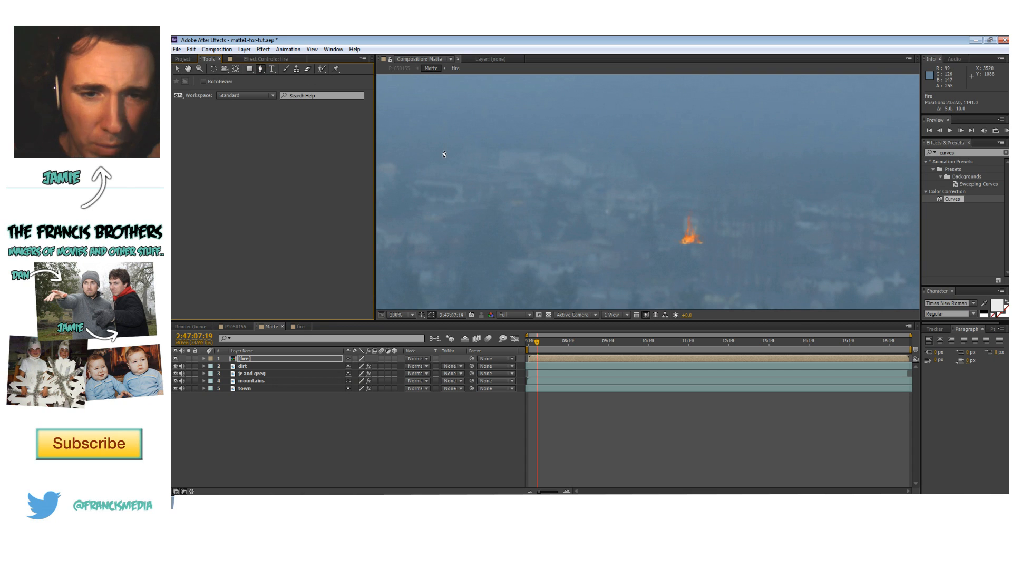
pyautogui.click(314, 359)
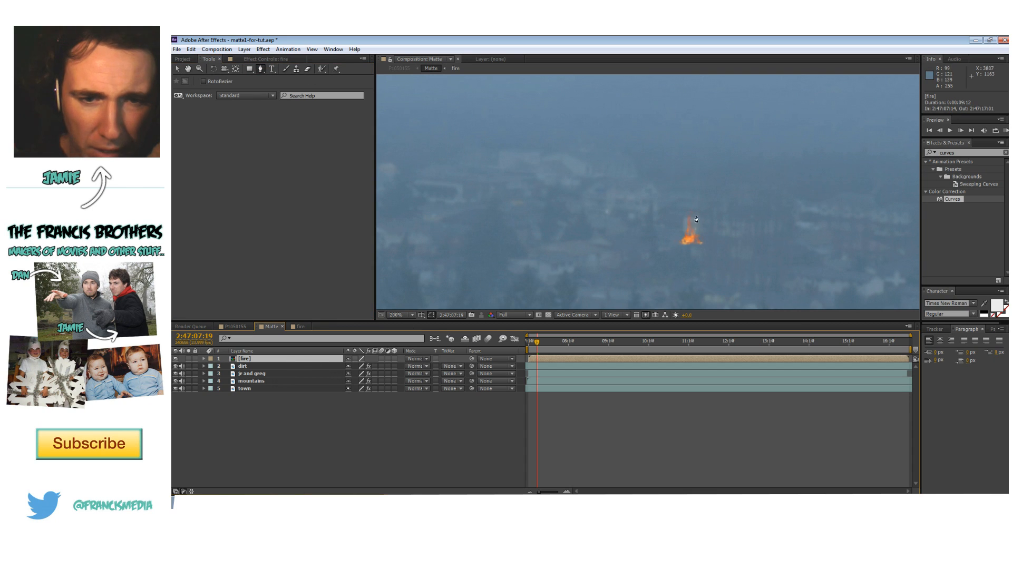
pyautogui.click(681, 247)
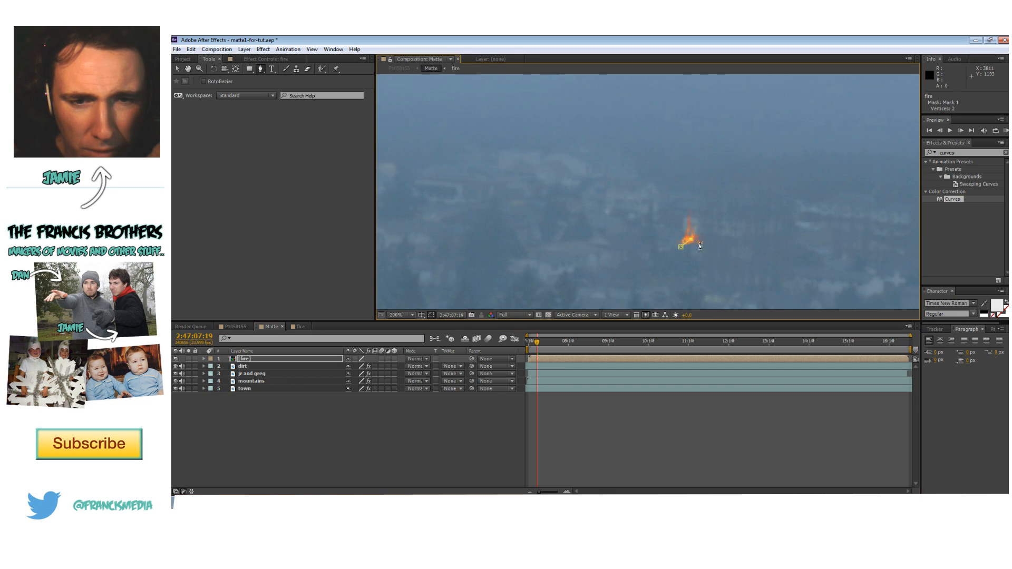
pyautogui.click(681, 245)
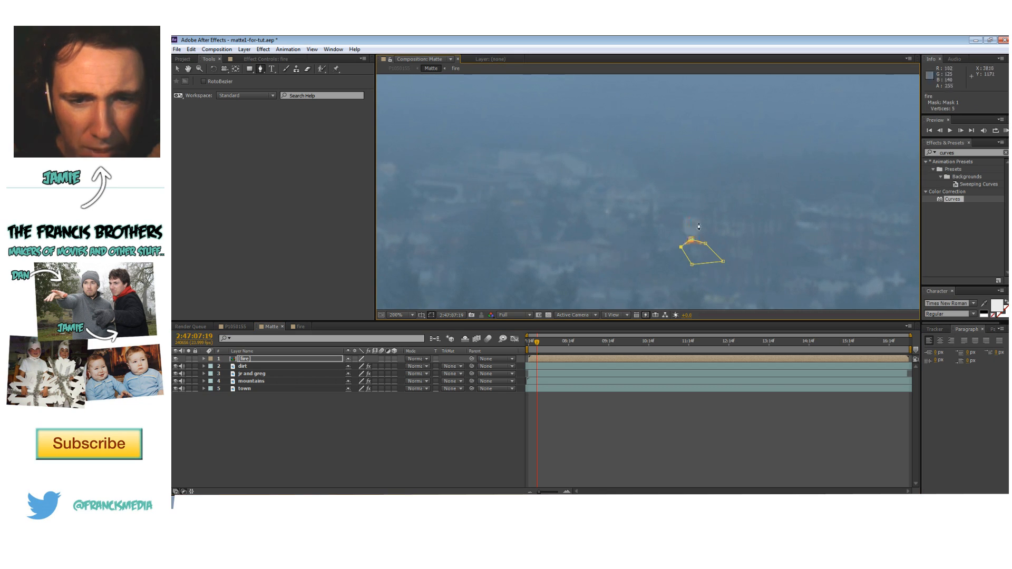
# - Set the fire layer's Mask 1 mode to Subtract and return to the Selection tool
pyautogui.click(204, 358)
pyautogui.click(211, 365)
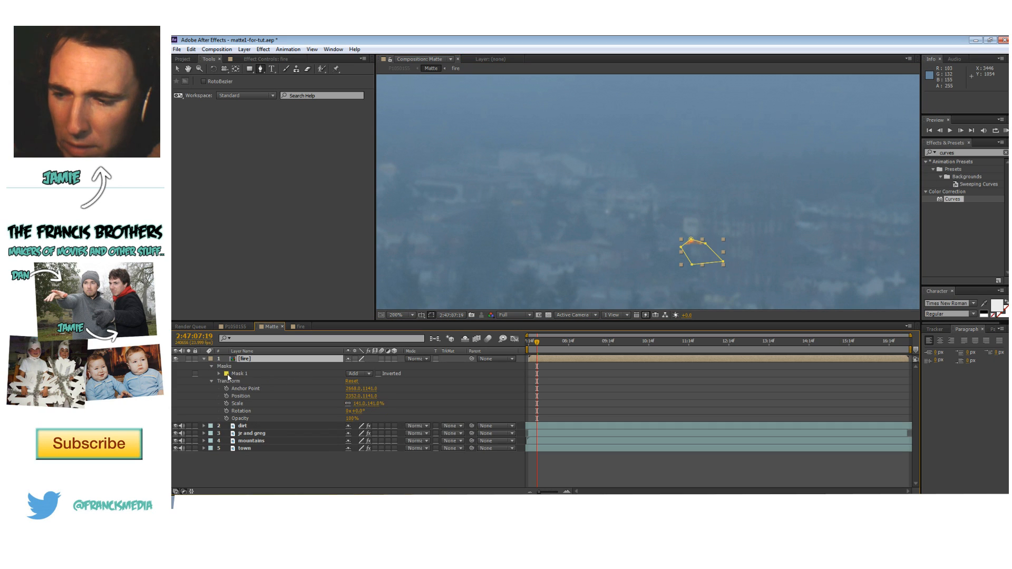
pyautogui.click(219, 374)
pyautogui.click(365, 374)
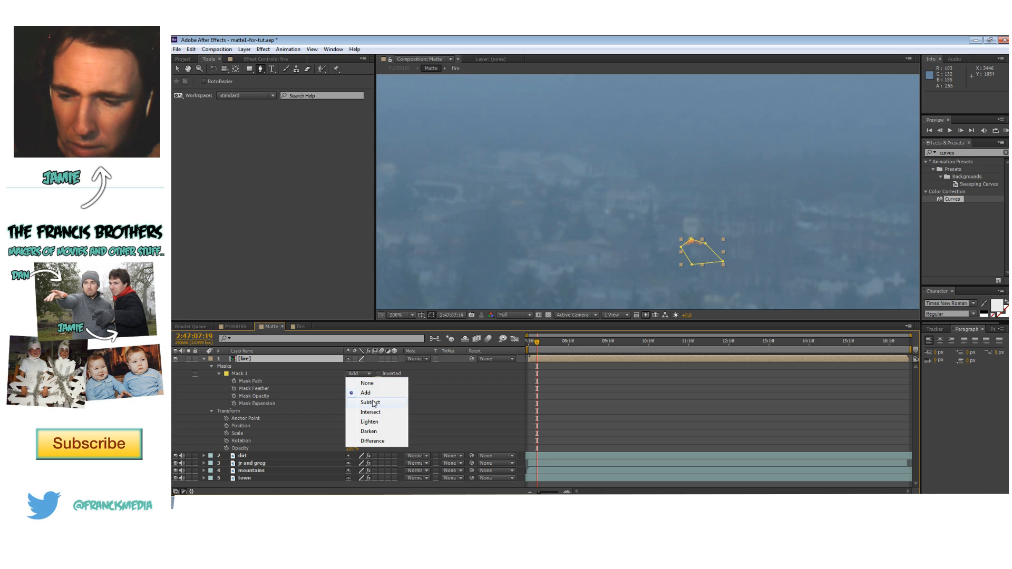
pyautogui.click(370, 402)
pyautogui.press('v')
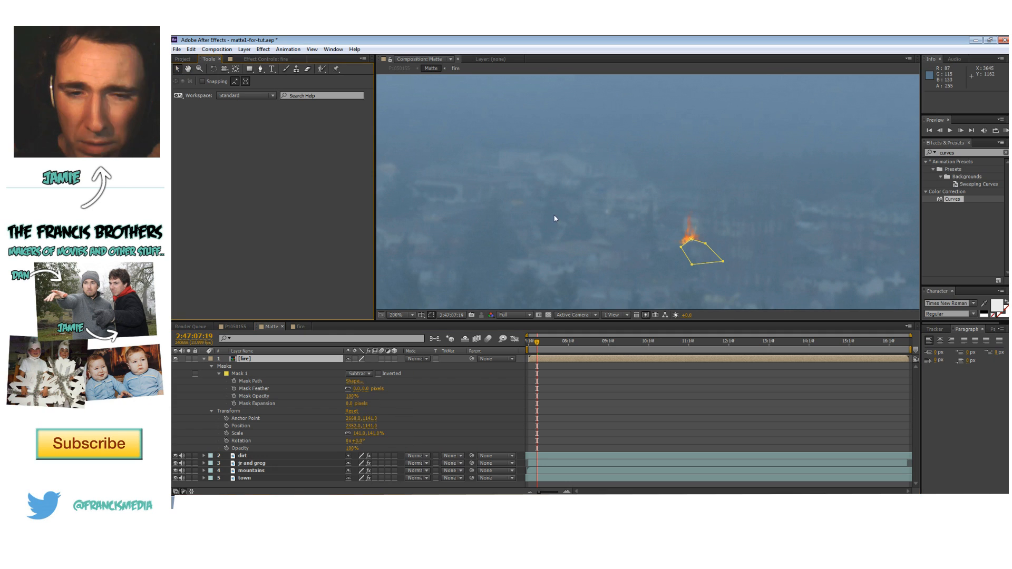
pyautogui.scroll(-1, 681, 196)
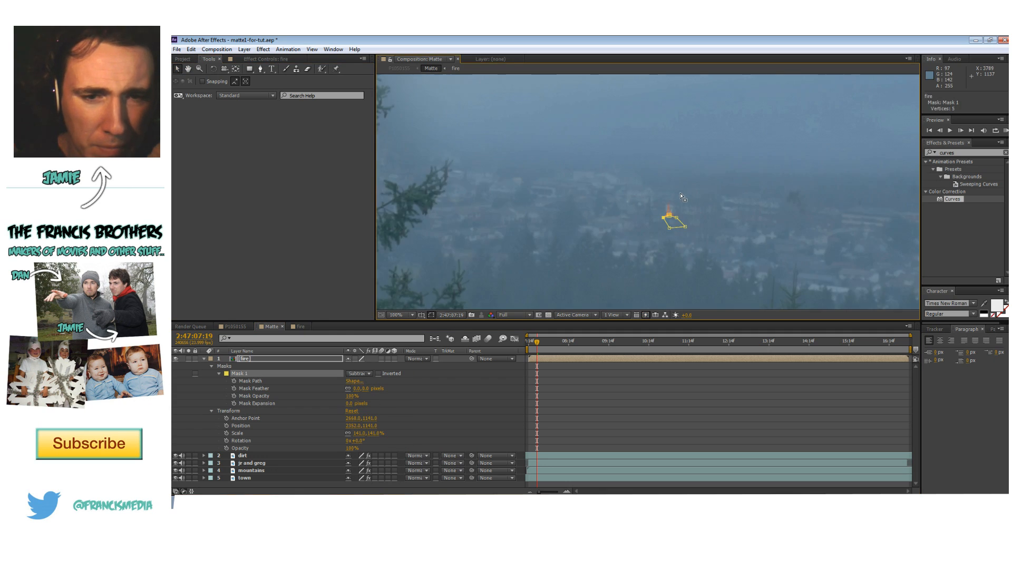
# - Move the fire layer below the mountains layer, directly above the town layer
pyautogui.moveTo(261, 359); pyautogui.dragTo(265, 379)
pyautogui.moveTo(265, 375); pyautogui.dragTo(267, 384)
pyautogui.click(434, 389)
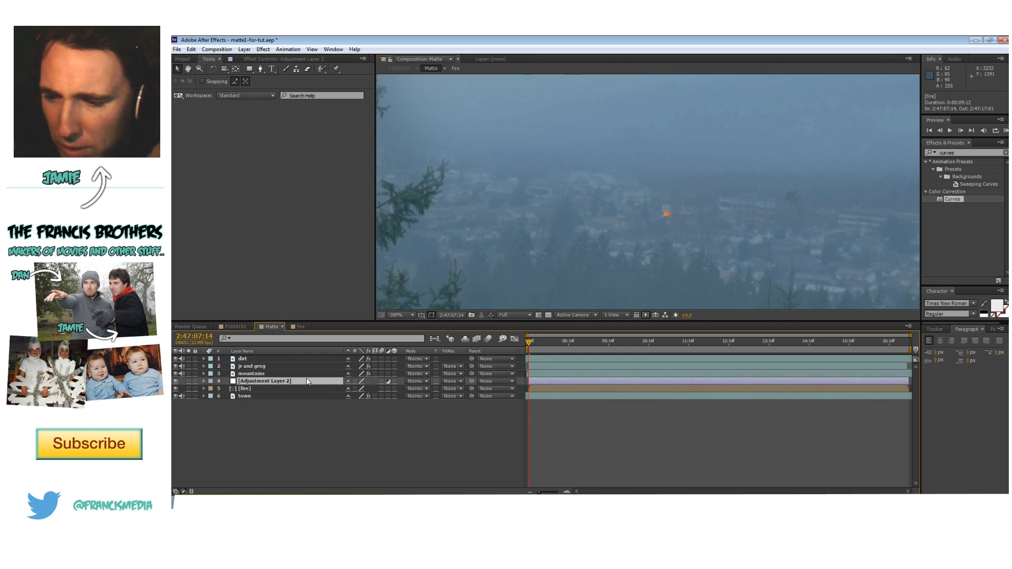
# - Move Adjustment Layer 2 to the top of the layer stack and draw a tall closed Pen mask around and above the flames
pyautogui.moveTo(307, 382); pyautogui.dragTo(306, 356)
pyautogui.moveTo(961, 152); pyautogui.dragTo(948, 153)
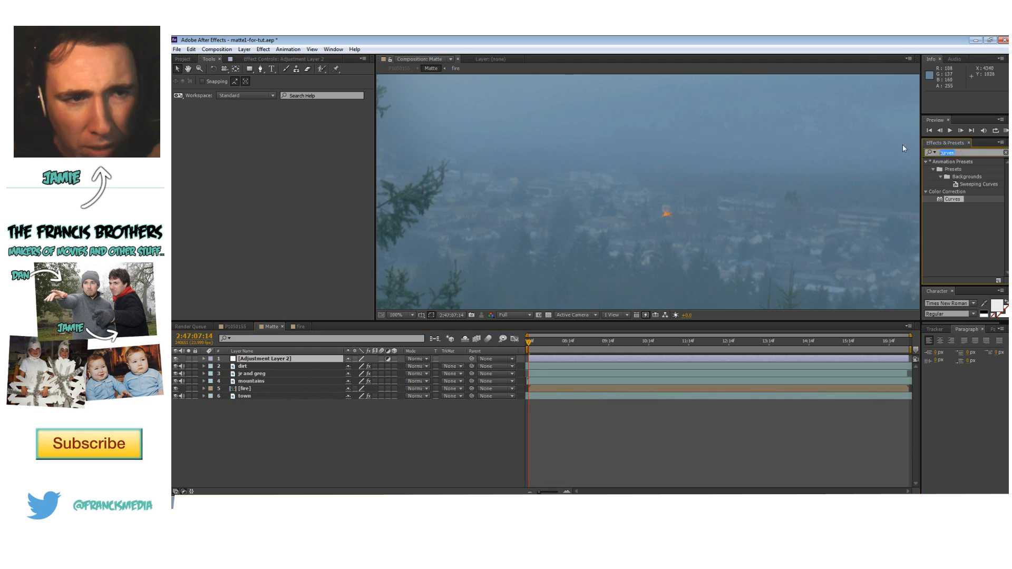
pyautogui.click(261, 69)
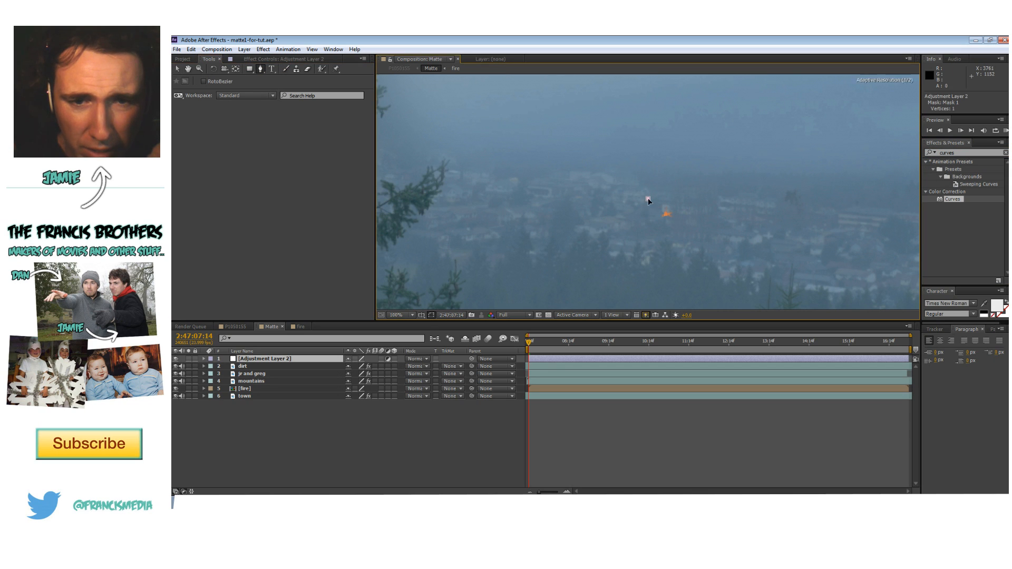
pyautogui.click(650, 220)
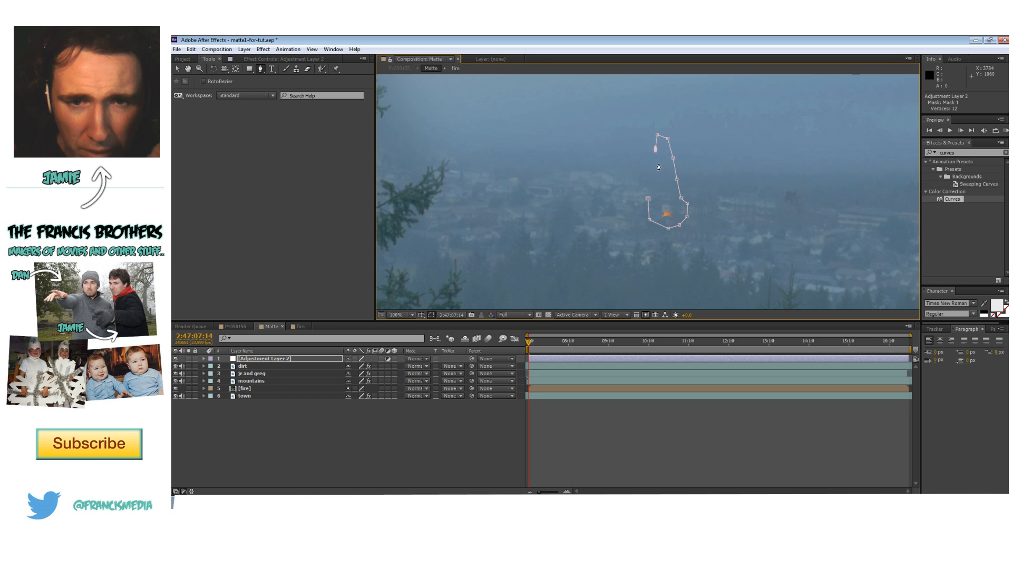
pyautogui.click(264, 359)
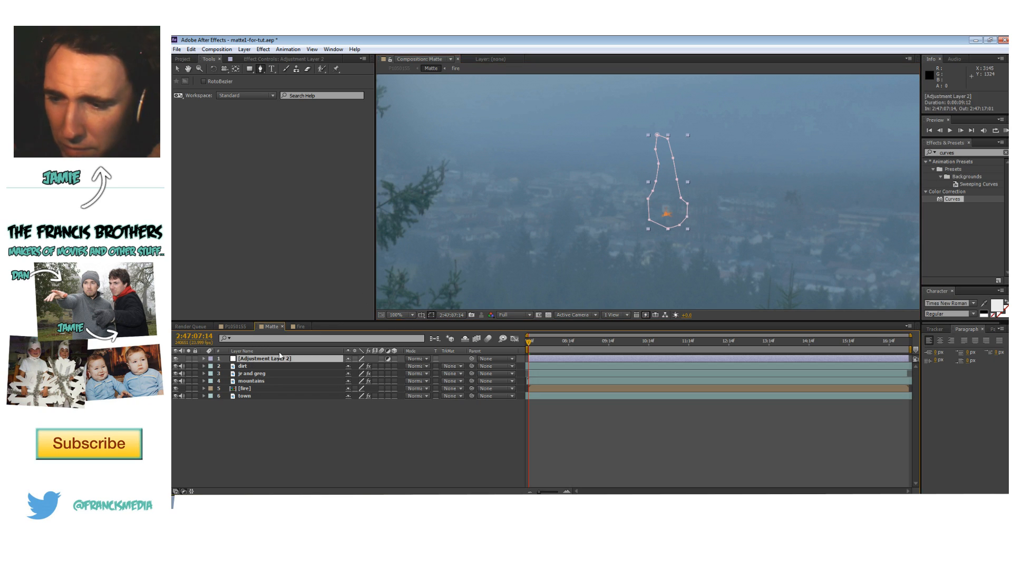
# - Apply the Curves effect to the adjustment layer, nudge one of its mask points inward and rename the layer fire-glow
pyautogui.moveTo(955, 198); pyautogui.dragTo(323, 359)
pyautogui.moveTo(649, 199); pyautogui.dragTo(652, 206)
pyautogui.click(265, 360)
pyautogui.press('Return')
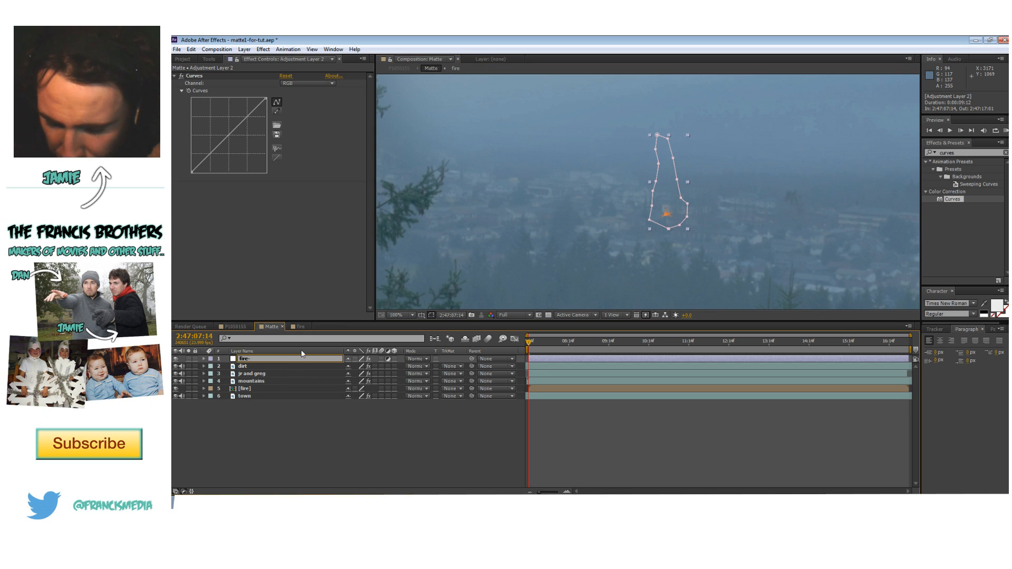
pyautogui.write('fire-glow')
pyautogui.press('Return')
# - Warm the masked area with the fire-glow layer's Curves, pulling the Blue channel's black point inward along the base
pyautogui.click(306, 83)
pyautogui.click(289, 104)
pyautogui.moveTo(231, 134); pyautogui.dragTo(239, 149)
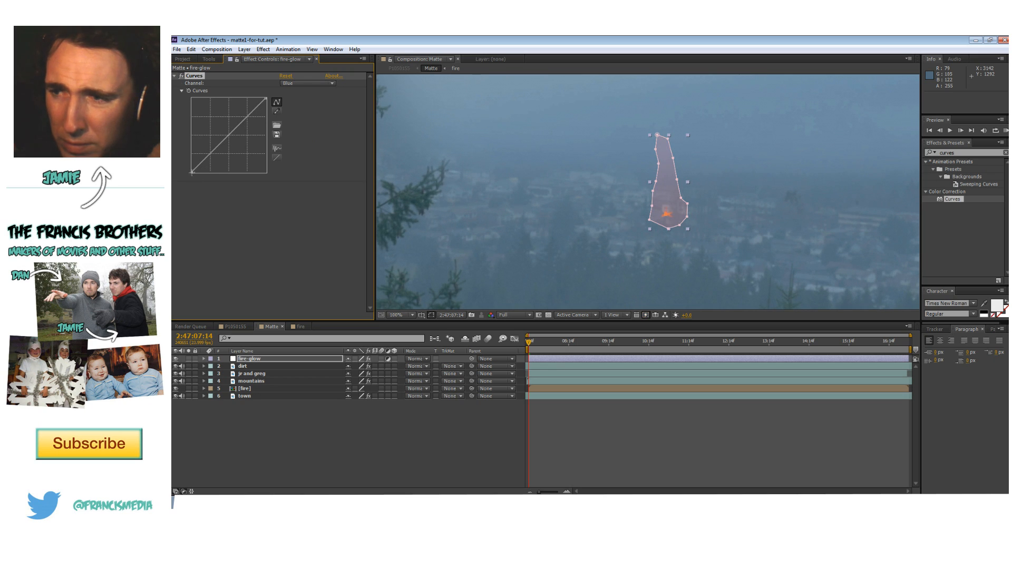
pyautogui.moveTo(191, 172); pyautogui.dragTo(215, 179)
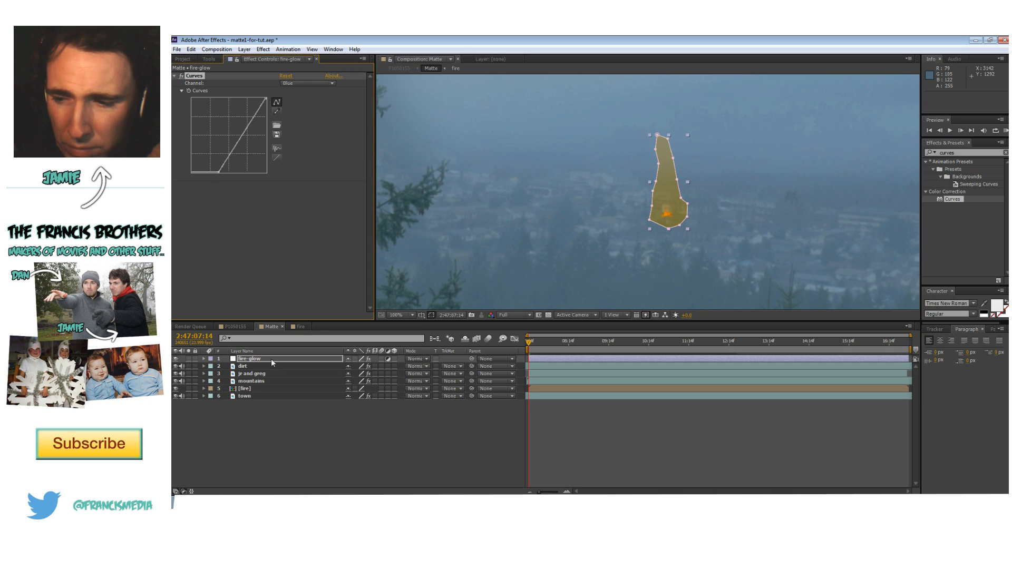
# - Reveal the fire-glow layer's Mask 1 properties and set Mask Expansion to -23 pixels
pyautogui.click(205, 358)
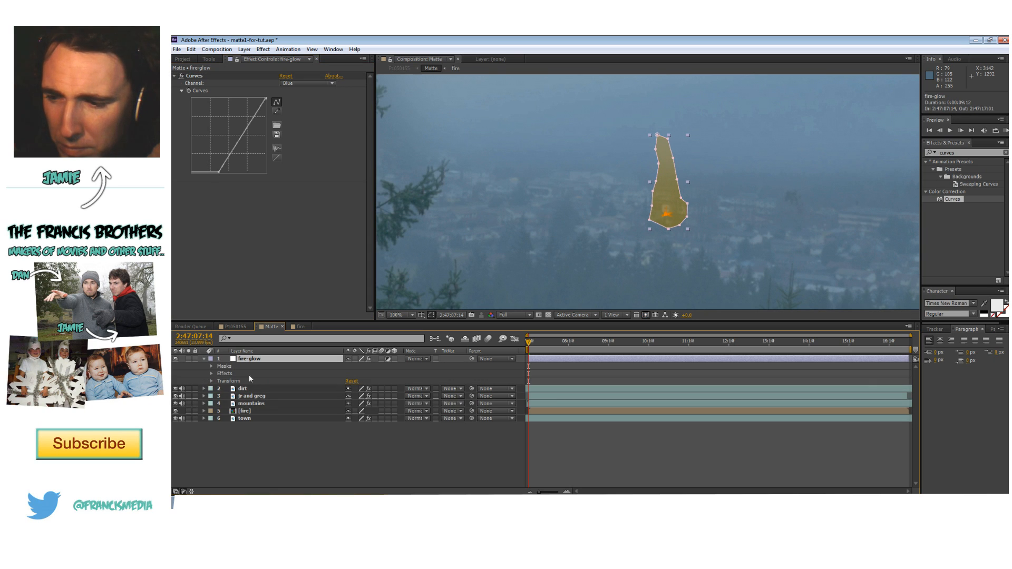
pyautogui.click(212, 366)
pyautogui.click(219, 373)
pyautogui.moveTo(350, 405)
pyautogui.mouseDown()
pyautogui.moveTo(336, 403)
pyautogui.moveTo(363, 403)
pyautogui.mouseUp()
# - Adjust the RGB curve of the fire-glow layer slightly and raise its Red channel curve to make the glow more orange
pyautogui.click(297, 84)
pyautogui.click(292, 91)
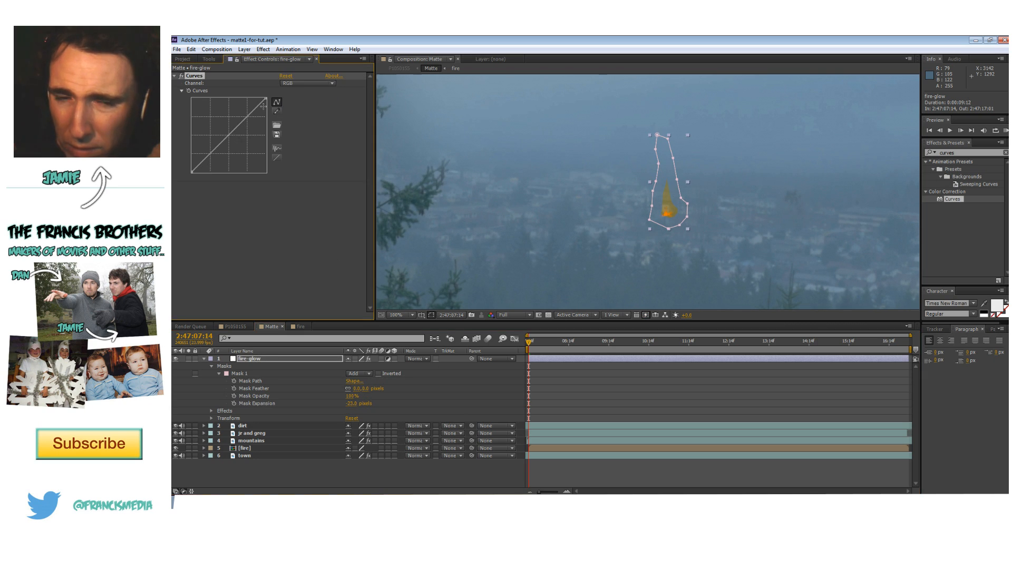
pyautogui.moveTo(230, 135)
pyautogui.mouseDown()
pyautogui.moveTo(228, 119)
pyautogui.moveTo(231, 128)
pyautogui.mouseUp()
pyautogui.click(301, 84)
pyautogui.click(294, 102)
pyautogui.moveTo(201, 158); pyautogui.dragTo(198, 157)
# - Set the fire-glow layer's Mask 1 expansion to -15 pixels and increase Mask Feather to soften the glow's edges
pyautogui.click(351, 397)
pyautogui.click(418, 417)
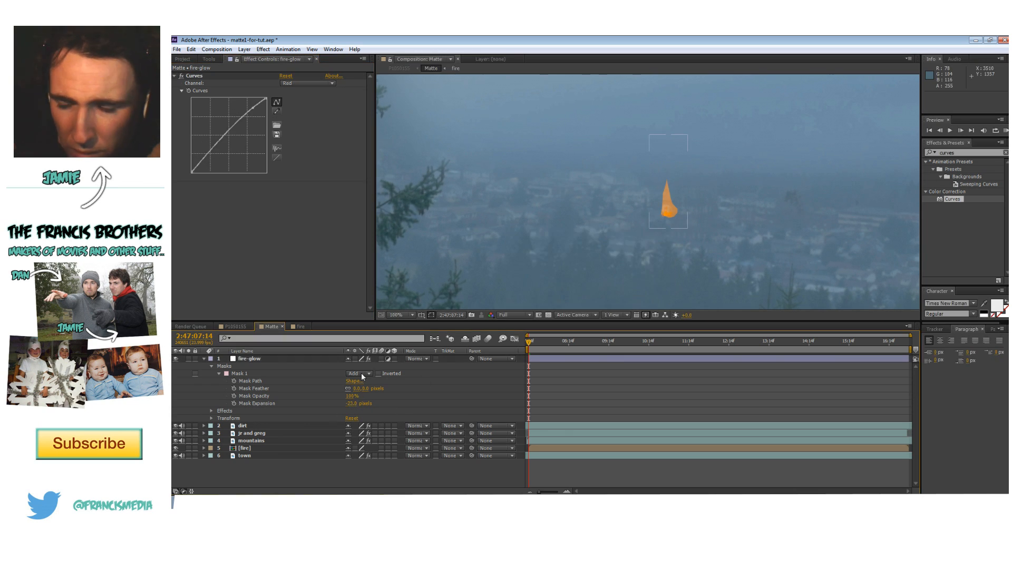
pyautogui.moveTo(352, 407); pyautogui.dragTo(386, 388)
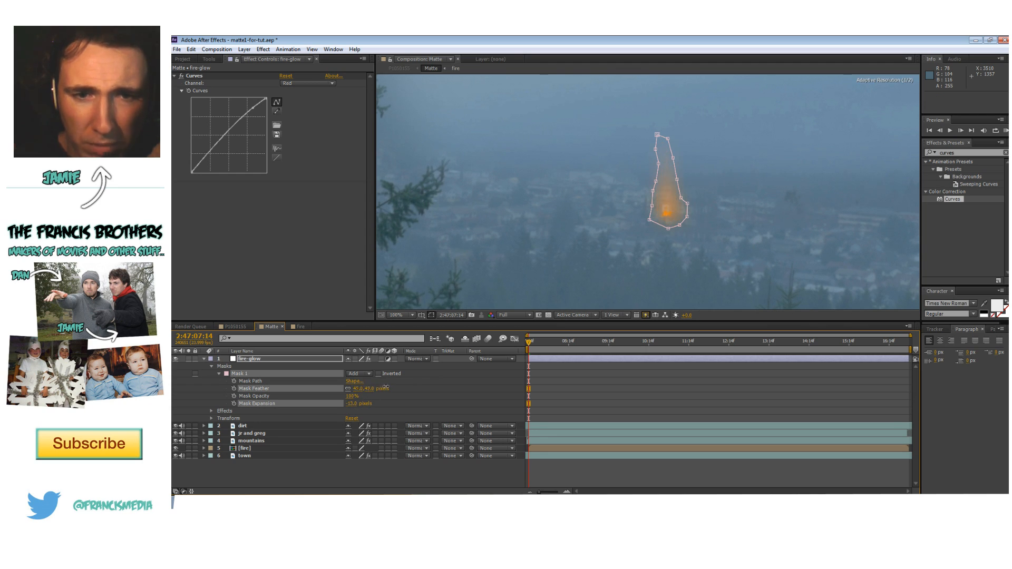
pyautogui.moveTo(404, 383); pyautogui.dragTo(366, 392)
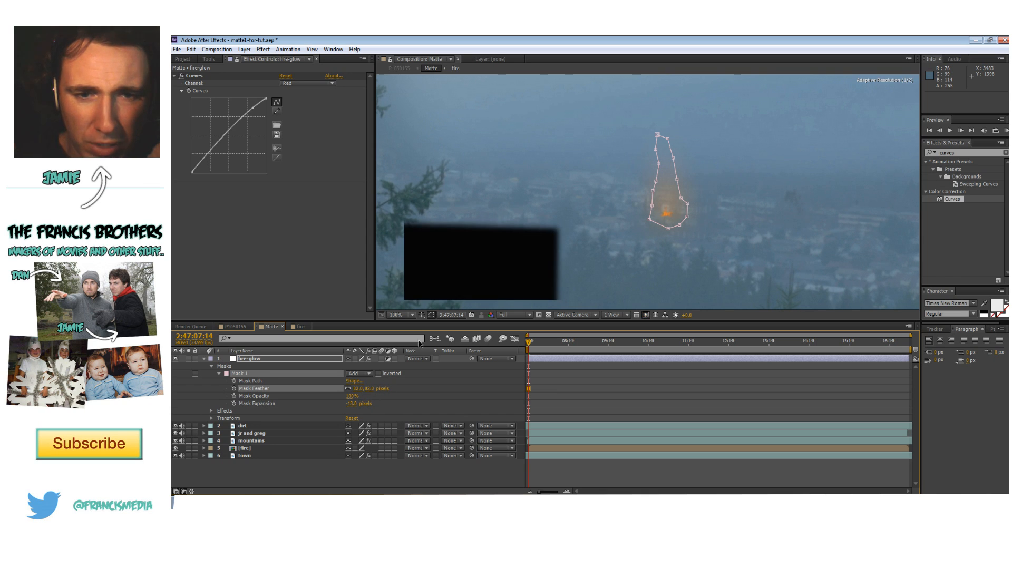
# - Check the glow against the full shot and set the fire-glow layer's Mask Opacity to 55%
pyautogui.scroll(-2, 627, 240)
pyautogui.click(699, 226)
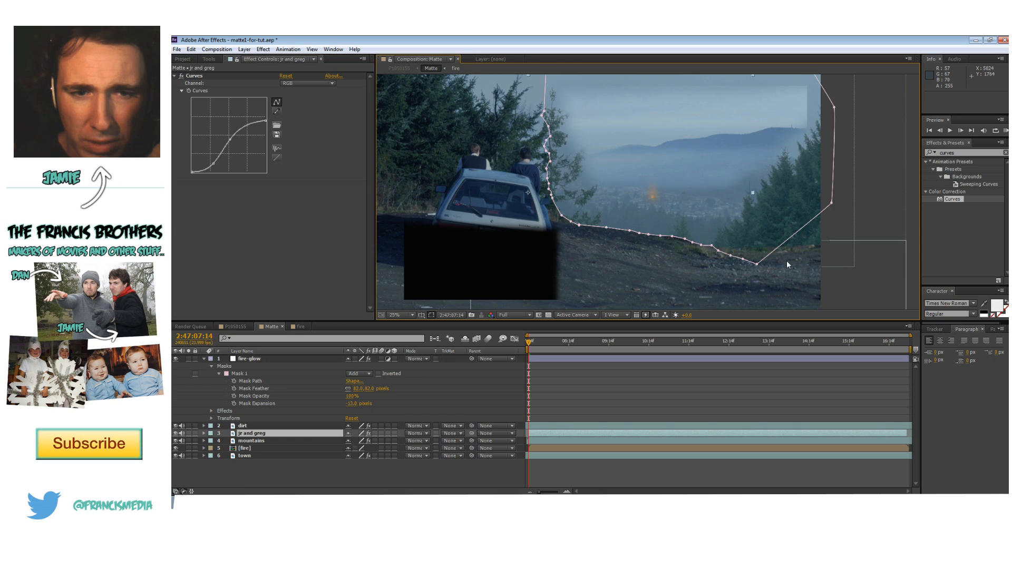
pyautogui.scroll(1, 788, 261)
pyautogui.scroll(2, 672, 203)
pyautogui.click(371, 389)
pyautogui.click(366, 401)
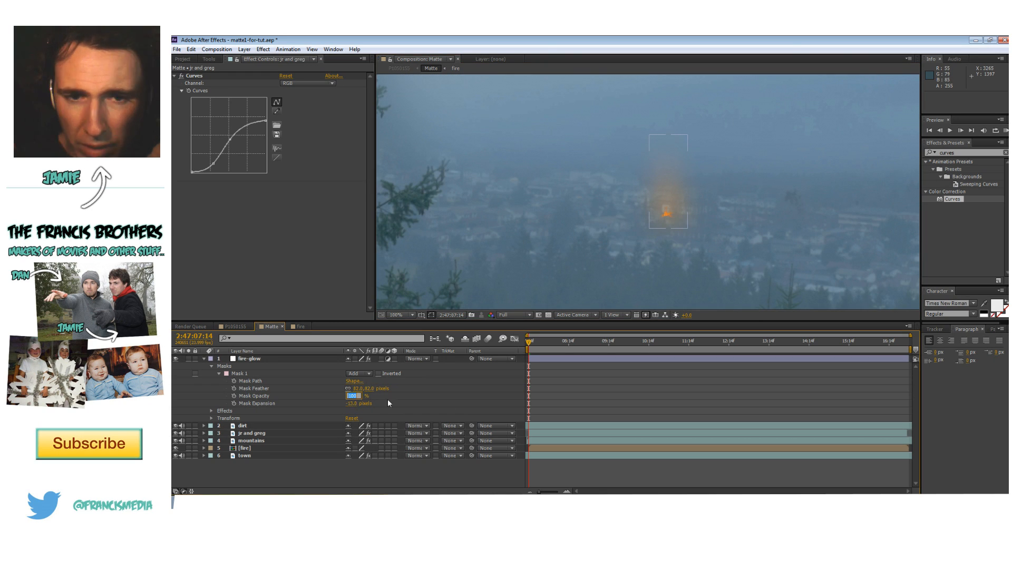
pyautogui.write('55')
pyautogui.press('Return')
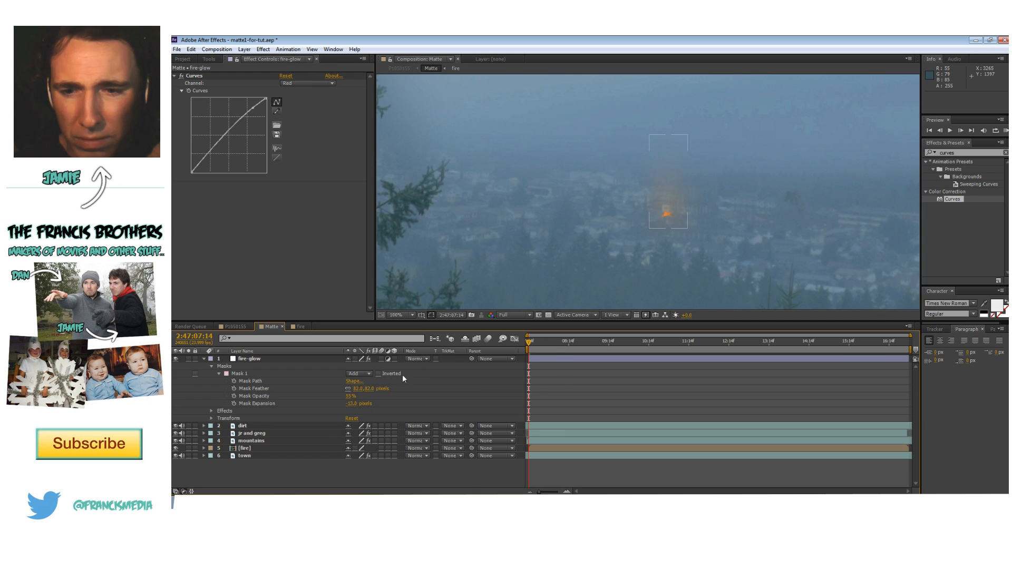
# - Raise the fire-glow layer's Mask Opacity to 75% and check it in the wider shot
pyautogui.click(350, 396)
pyautogui.write('75')
pyautogui.press('Return')
pyautogui.scroll(-3, 554, 277)
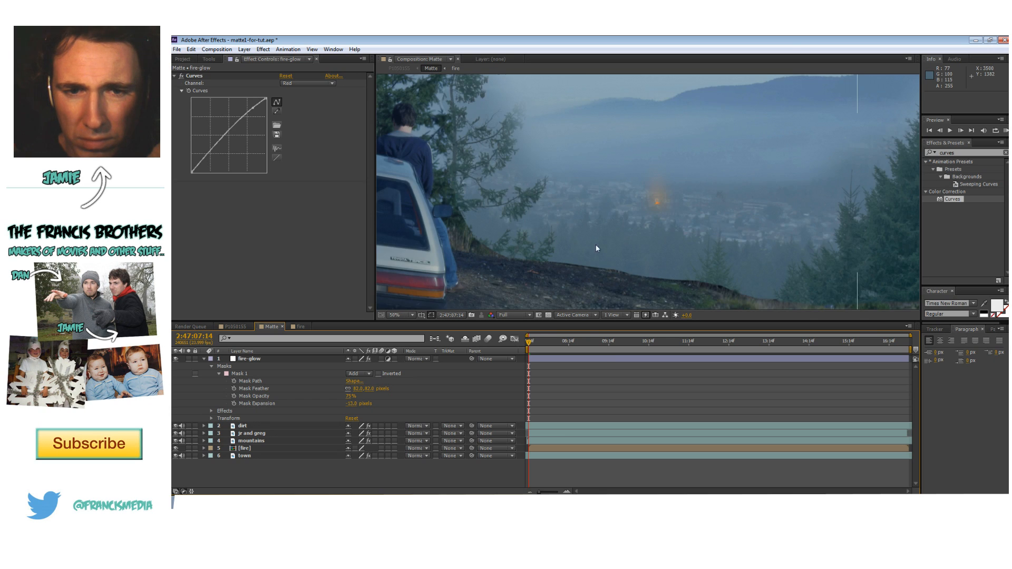
# - Stretch the fire-glow mask upward by moving its top points and left-side point higher above the flames
pyautogui.scroll(3, 702, 235)
pyautogui.scroll(-1, 739, 244)
pyautogui.scroll(1, 660, 197)
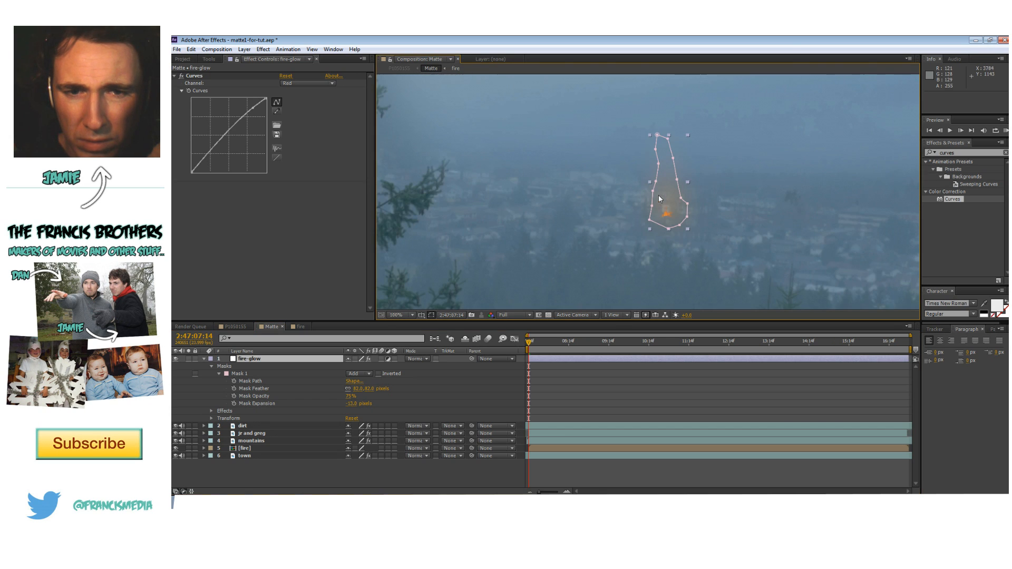
pyautogui.moveTo(660, 136); pyautogui.dragTo(666, 100)
pyautogui.moveTo(658, 135); pyautogui.dragTo(659, 98)
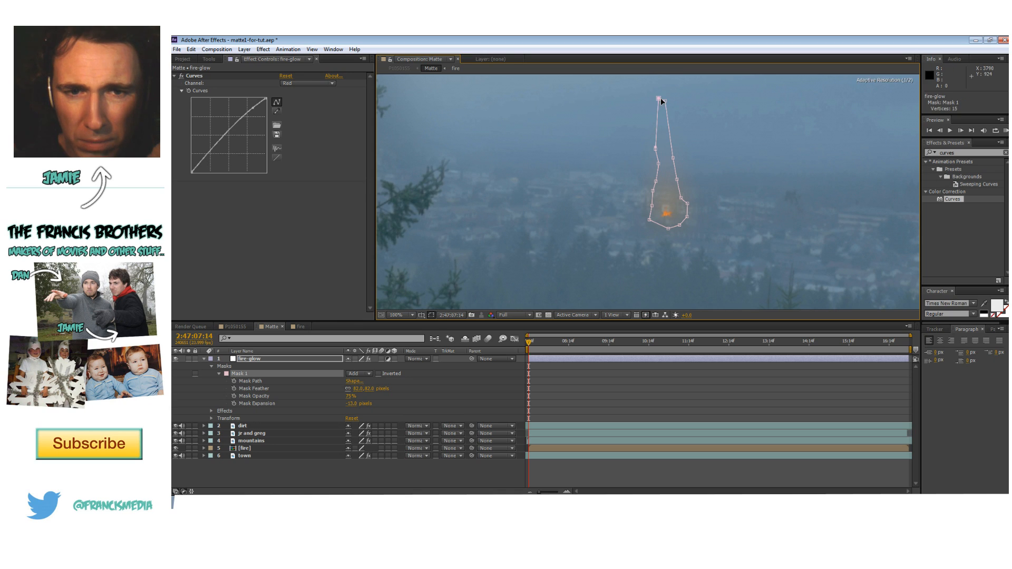
pyautogui.moveTo(658, 164); pyautogui.dragTo(654, 138)
# - Bend the upper end of the fire-glow mask to the right so the glow follows a drifting smoke plume
pyautogui.scroll(-1, 664, 136)
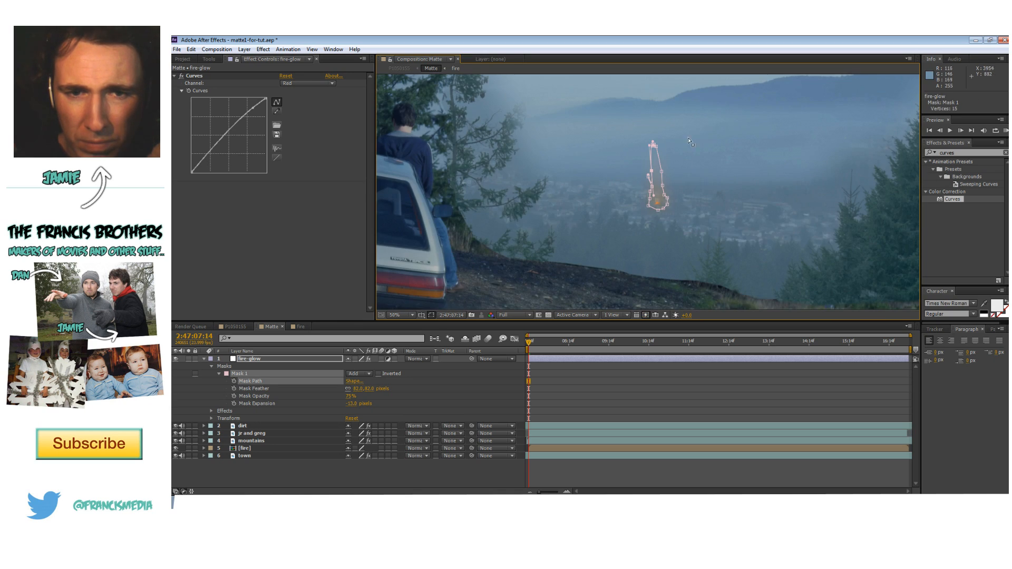
pyautogui.moveTo(657, 144); pyautogui.dragTo(717, 122)
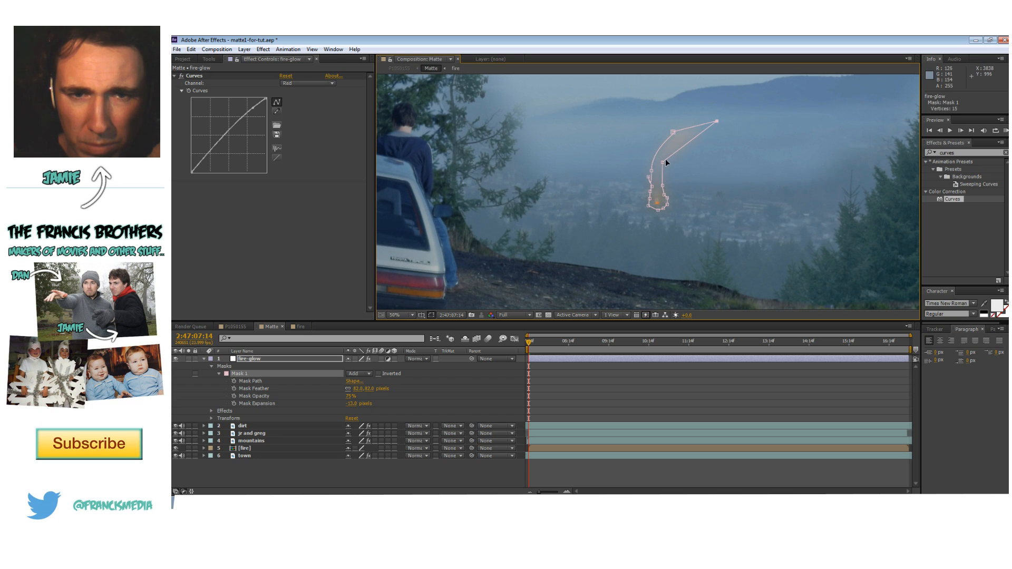
pyautogui.moveTo(664, 162); pyautogui.dragTo(672, 149)
# - Set the fire-glow layer's Mask Opacity to 60%
pyautogui.scroll(-2, 670, 152)
pyautogui.click(352, 396)
pyautogui.write('60')
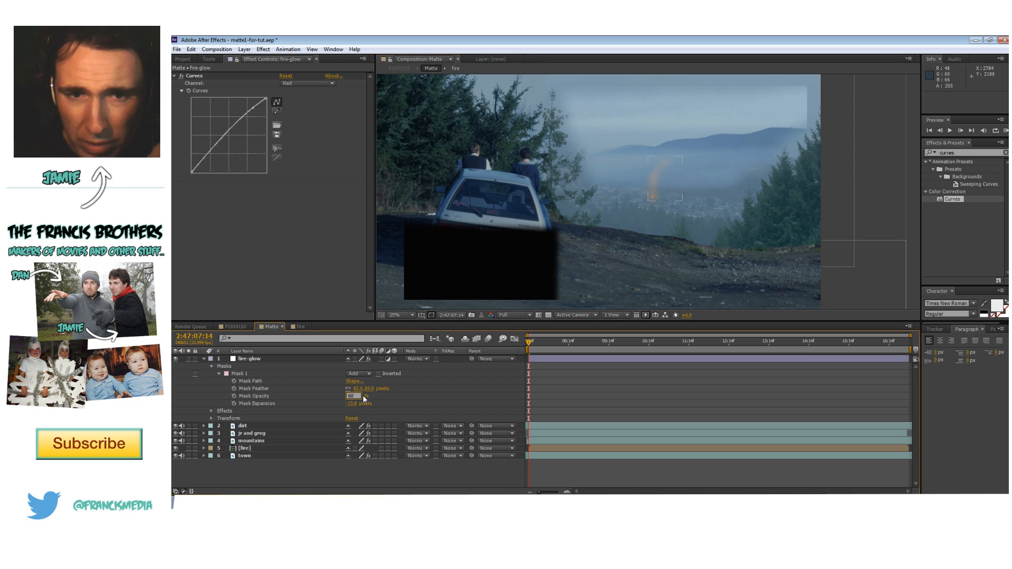
pyautogui.press('Return')
pyautogui.click(814, 255)
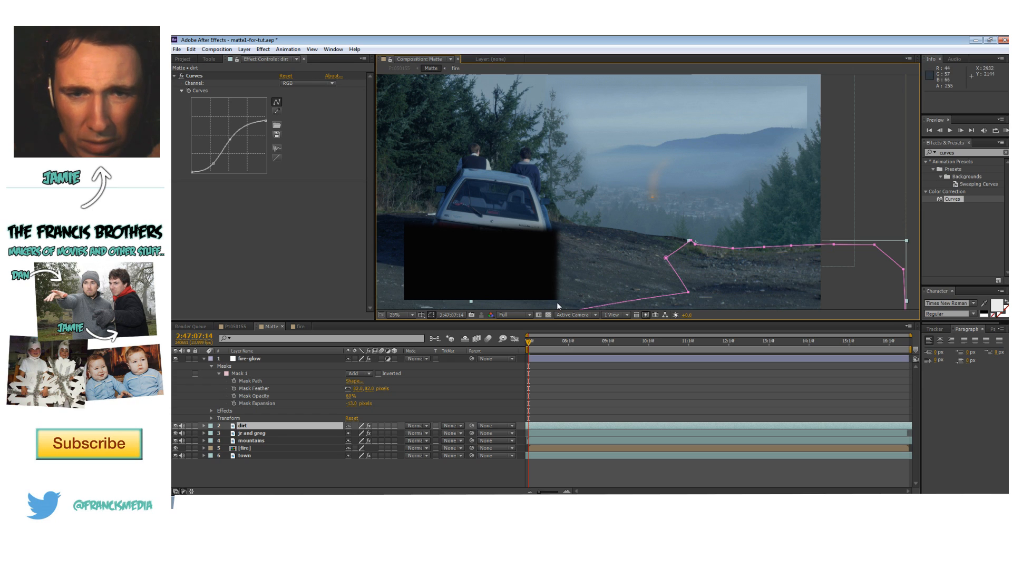
# - Try the Screen blending mode on the fire layer and settle on Soft Light
pyautogui.scroll(5, 651, 178)
pyautogui.click(271, 448)
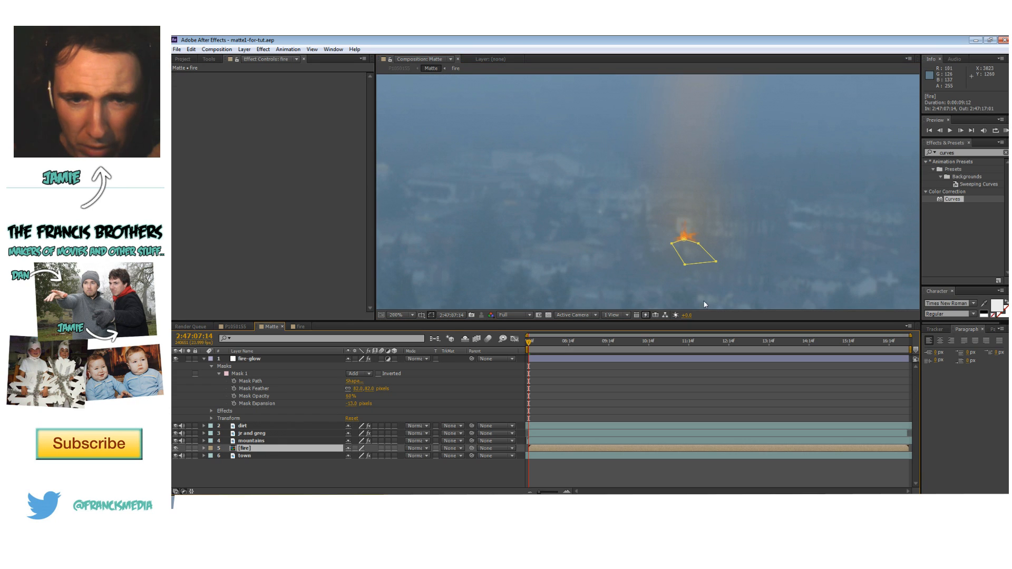
pyautogui.click(413, 452)
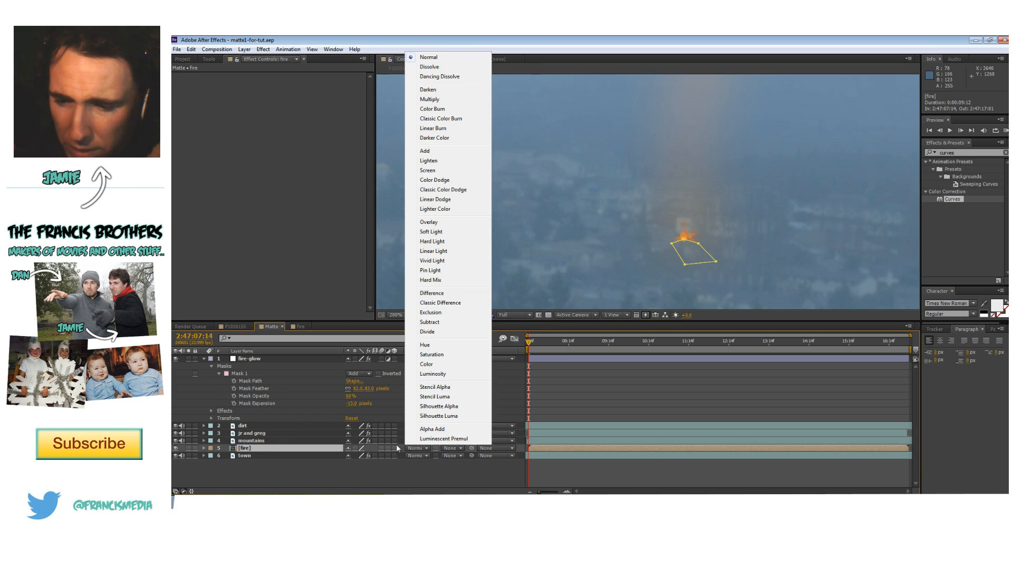
pyautogui.click(437, 167)
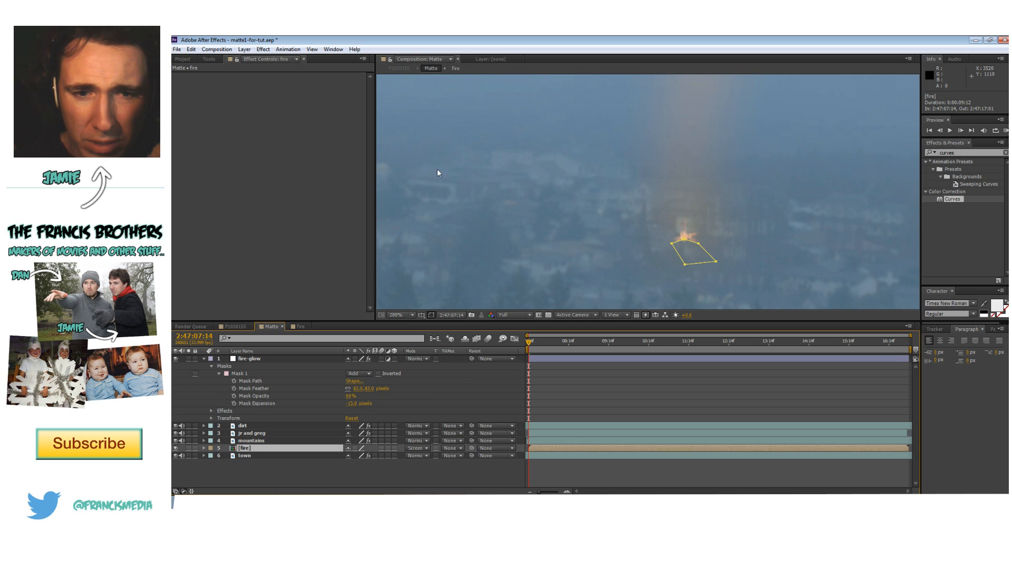
pyautogui.click(426, 450)
pyautogui.click(441, 230)
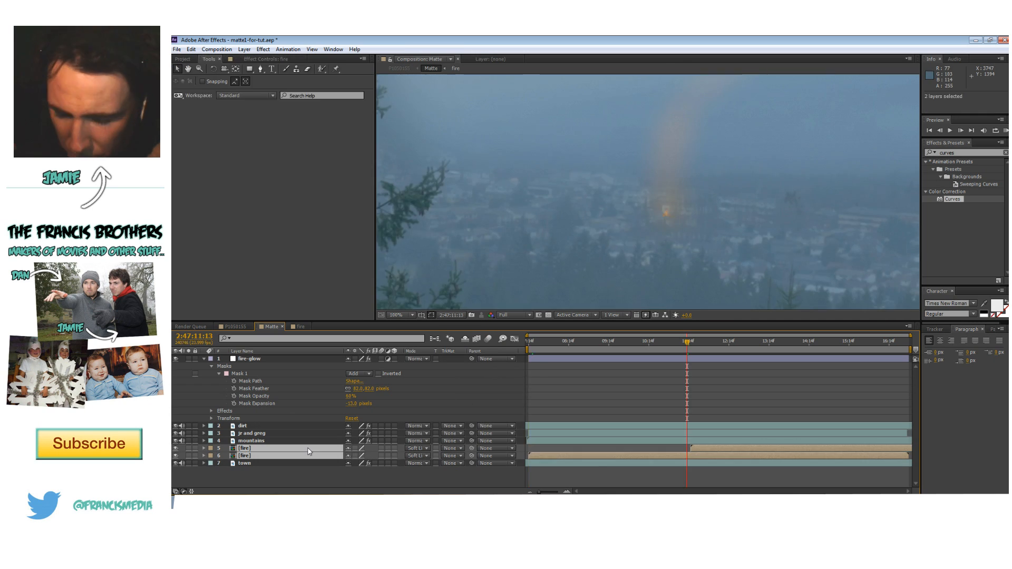
# - Duplicate both fire layers and shift the copies about one second earlier in time
pyautogui.hotkey('ctrl', 'd')
pyautogui.moveTo(708, 464); pyautogui.dragTo(657, 462)
pyautogui.click(190, 50)
pyautogui.click(496, 213)
# - Move the duplicated fires to the left of the original flames and shift them another 1 second 10 frames earlier
pyautogui.scroll(1, 690, 229)
pyautogui.scroll(-1, 695, 226)
pyautogui.moveTo(697, 227); pyautogui.dragTo(691, 228)
pyautogui.scroll(1, 689, 228)
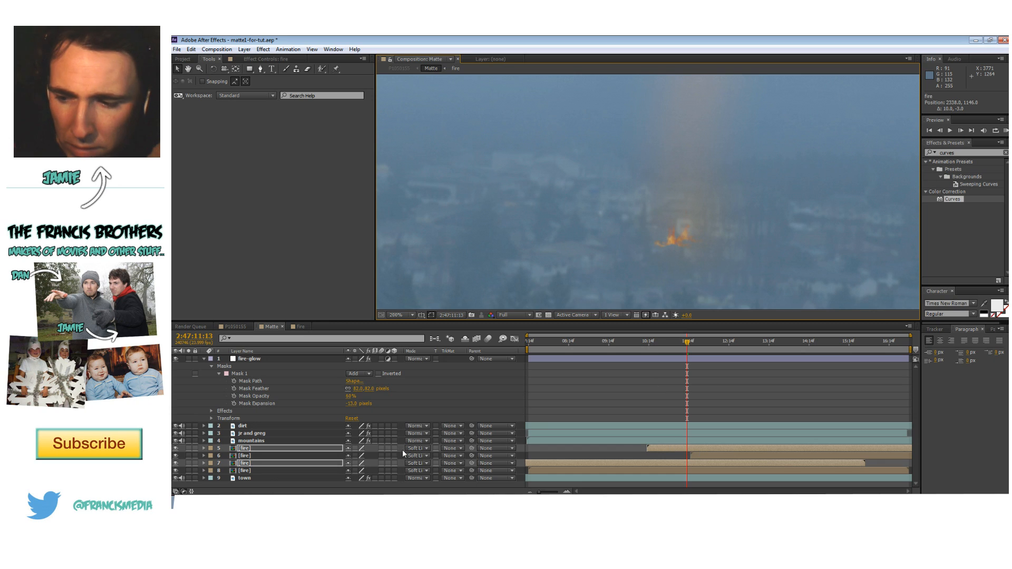
pyautogui.moveTo(682, 447); pyautogui.dragTo(627, 450)
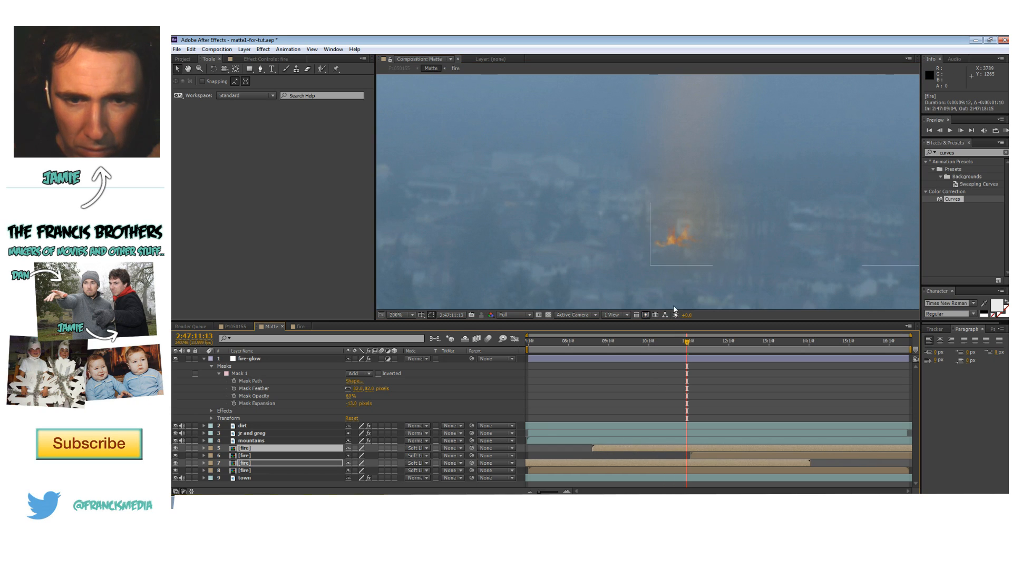
# - Reposition the duplicated fire layers just to the right of the original flames, at about position 2367.5, 1143.5
pyautogui.moveTo(685, 248); pyautogui.dragTo(688, 248)
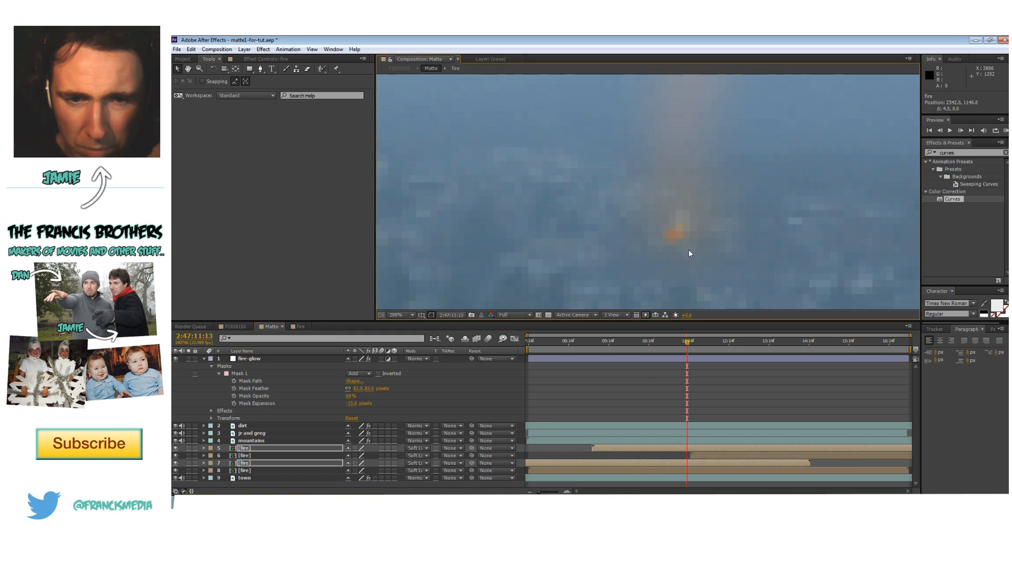
pyautogui.scroll(-1, 682, 222)
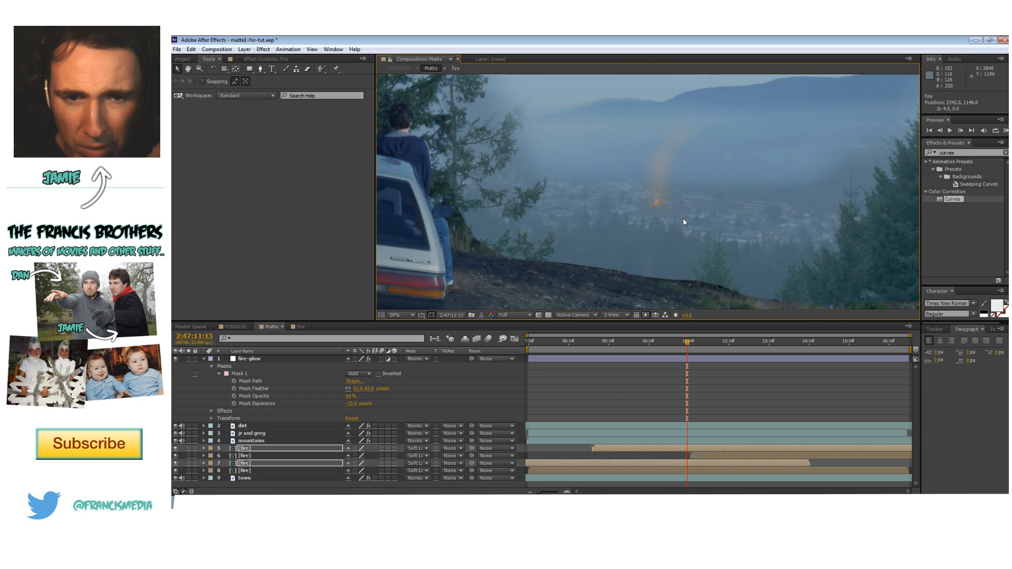
pyautogui.scroll(2, 682, 223)
pyautogui.moveTo(681, 244); pyautogui.dragTo(716, 247)
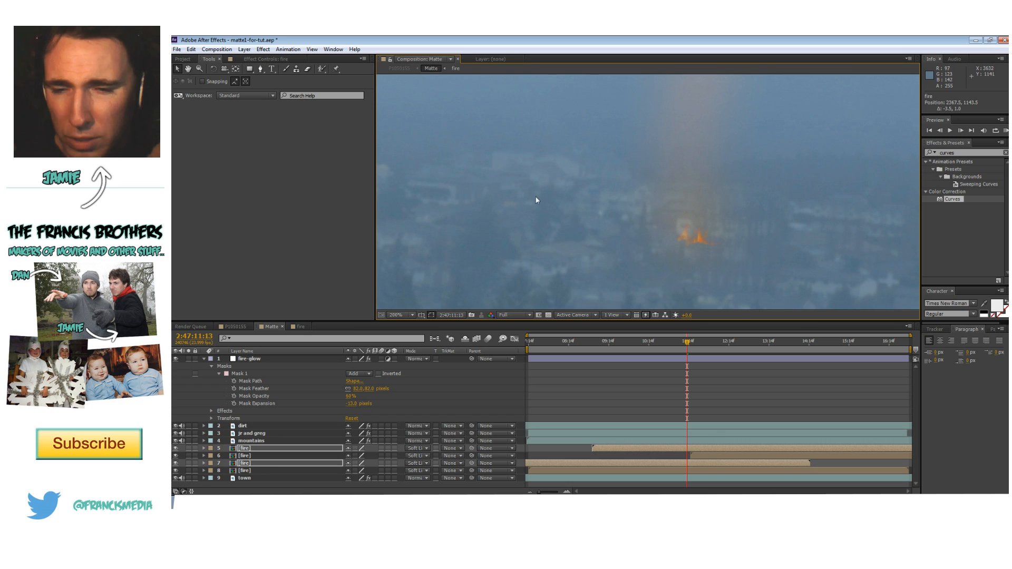
# - Reshape the mask on the topmost duplicated fire layer by moving its points around the base and right side of the flames
pyautogui.keyDown('ctrl'); pyautogui.click(262, 449); pyautogui.keyUp('ctrl')
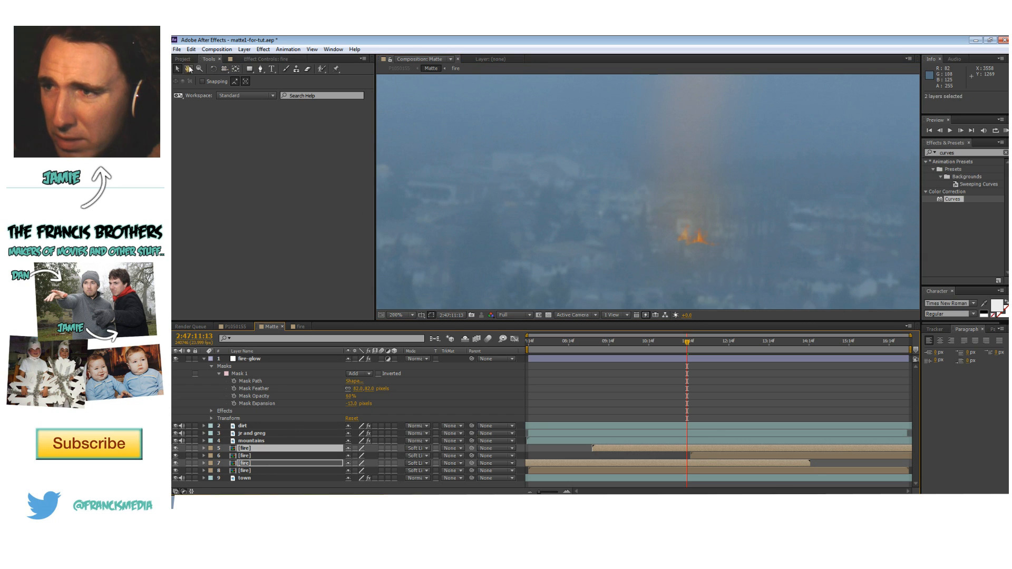
pyautogui.click(250, 59)
pyautogui.click(204, 449)
pyautogui.moveTo(729, 264); pyautogui.dragTo(717, 221)
pyautogui.moveTo(698, 266); pyautogui.dragTo(733, 268)
pyautogui.moveTo(685, 246); pyautogui.dragTo(710, 238)
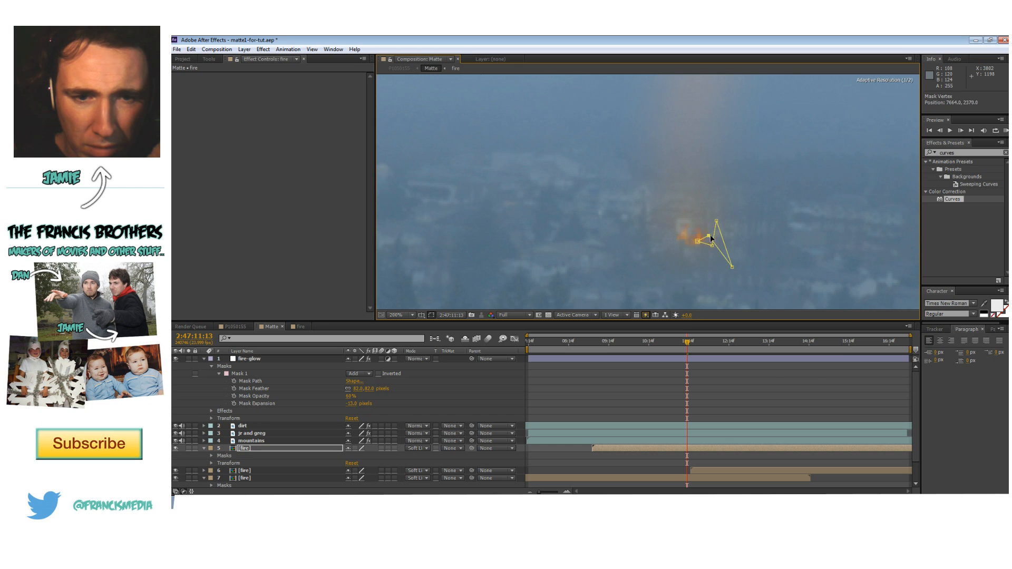
pyautogui.moveTo(686, 240); pyautogui.dragTo(679, 244)
pyautogui.press(',')
# - Add the FireDepartment.mp4 footage to the P1050155 composition, placed over the distant fire
pyautogui.click(235, 326)
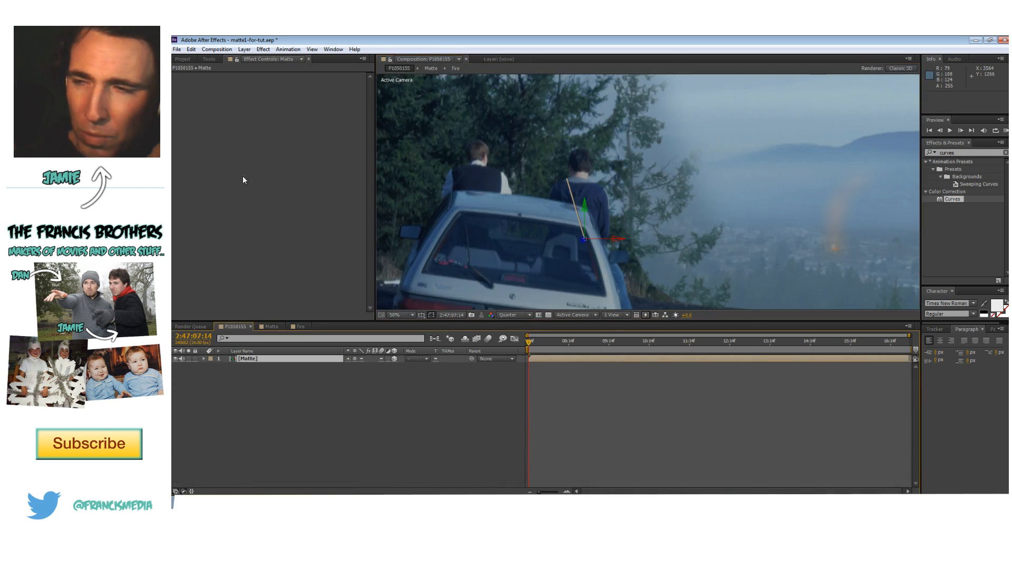
pyautogui.click(181, 58)
pyautogui.click(232, 228)
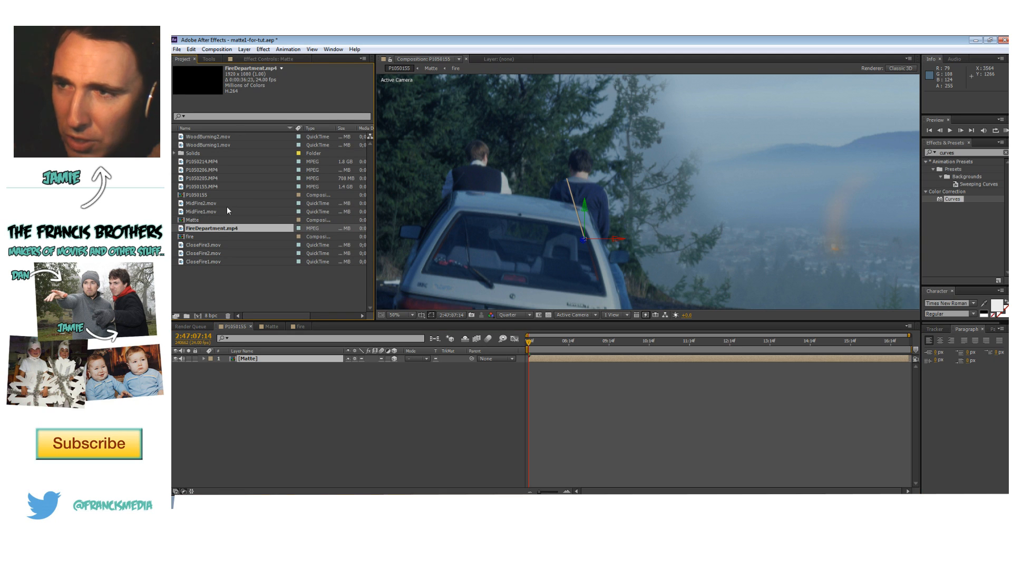
pyautogui.moveTo(215, 229); pyautogui.dragTo(840, 224)
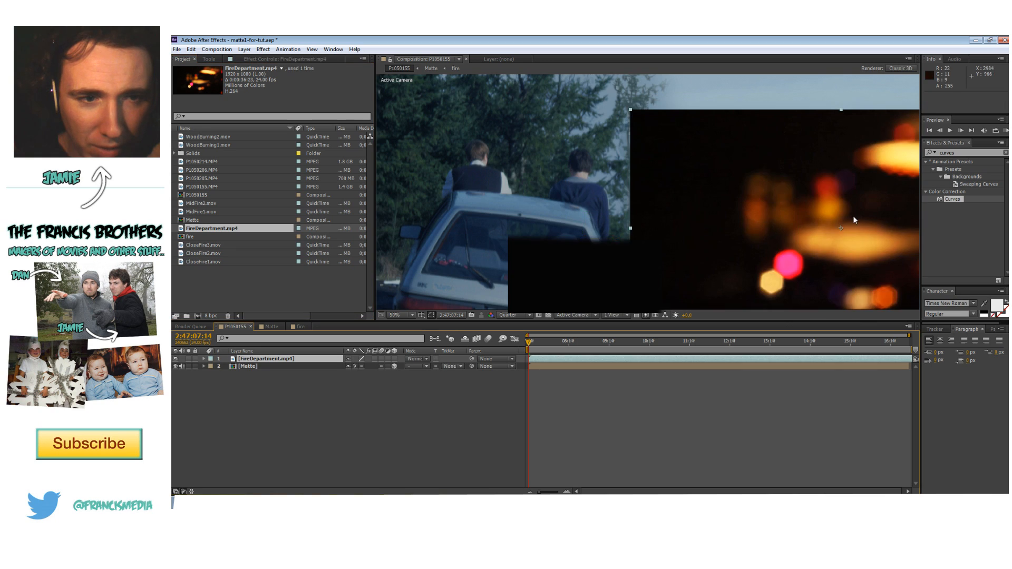
# - Shrink the FireDepartment.mp4 layer to about 19 by 27% scale and shift it 1 second 20 frames earlier
pyautogui.scroll(-1, 853, 216)
pyautogui.moveTo(850, 150); pyautogui.dragTo(765, 194)
pyautogui.press('.')
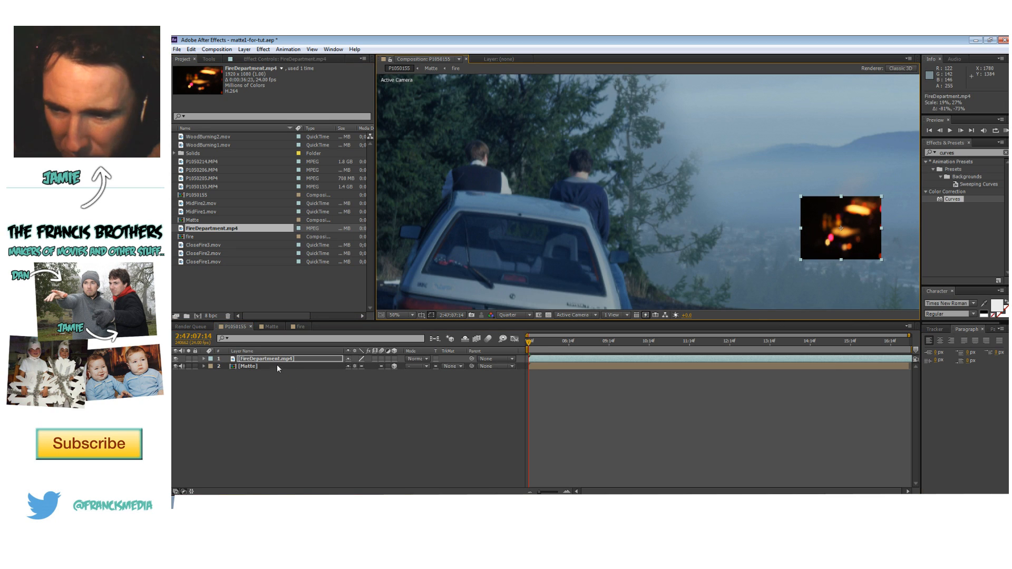
pyautogui.moveTo(568, 358); pyautogui.dragTo(495, 359)
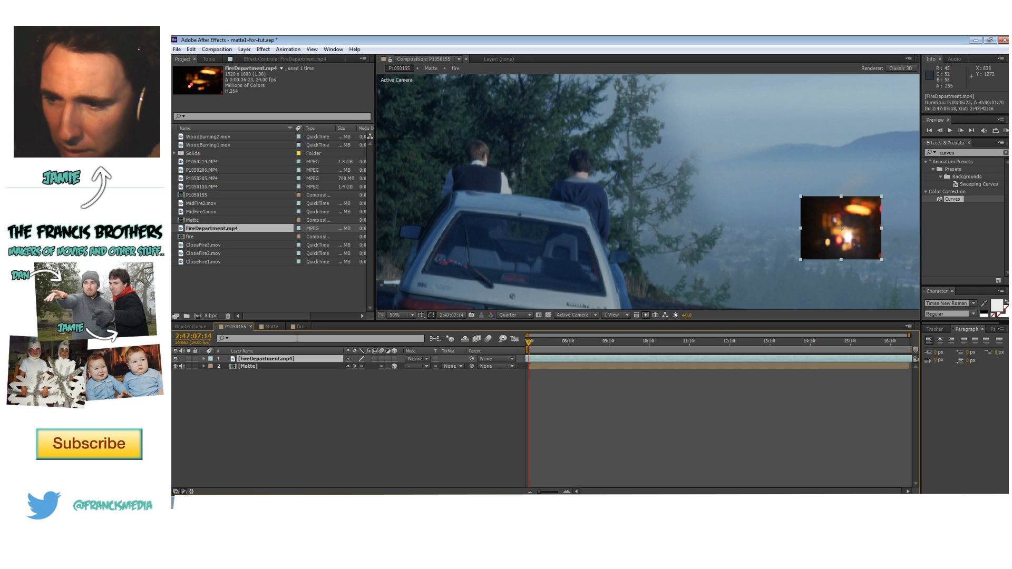
# - Move the FireDepartment.mp4 layer into the Matte composition as its top layer, at position 3688, 1093, and collapse the other layers' properties
pyautogui.hotkey('ctrl', 'x')
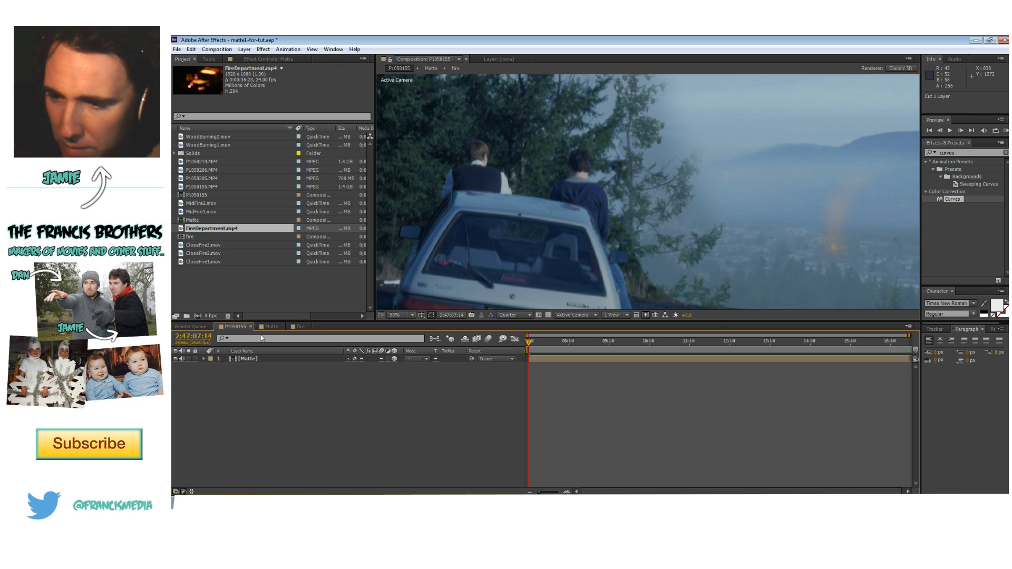
pyautogui.click(270, 326)
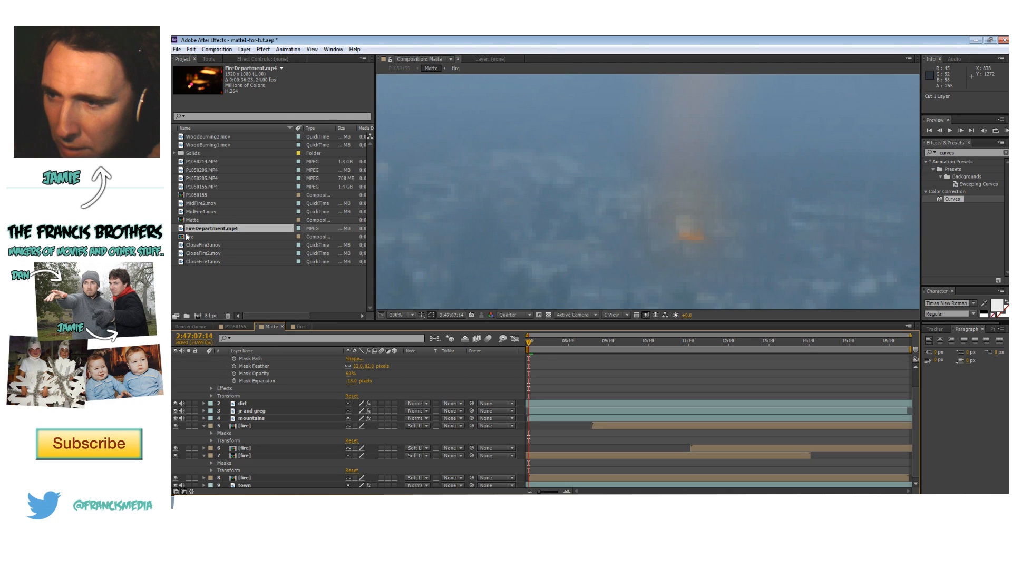
pyautogui.scroll(1, 237, 401)
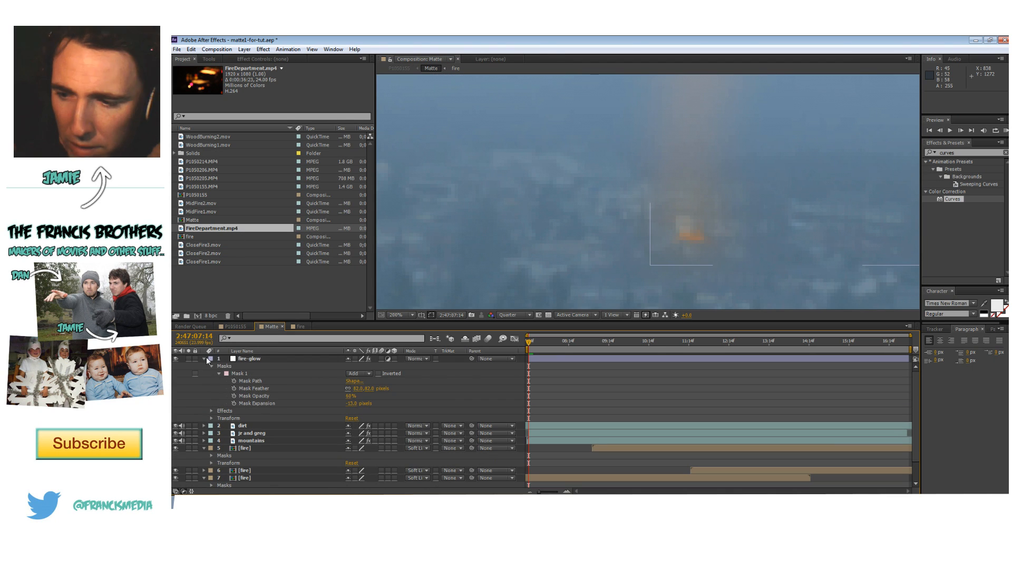
pyautogui.click(205, 359)
pyautogui.click(204, 388)
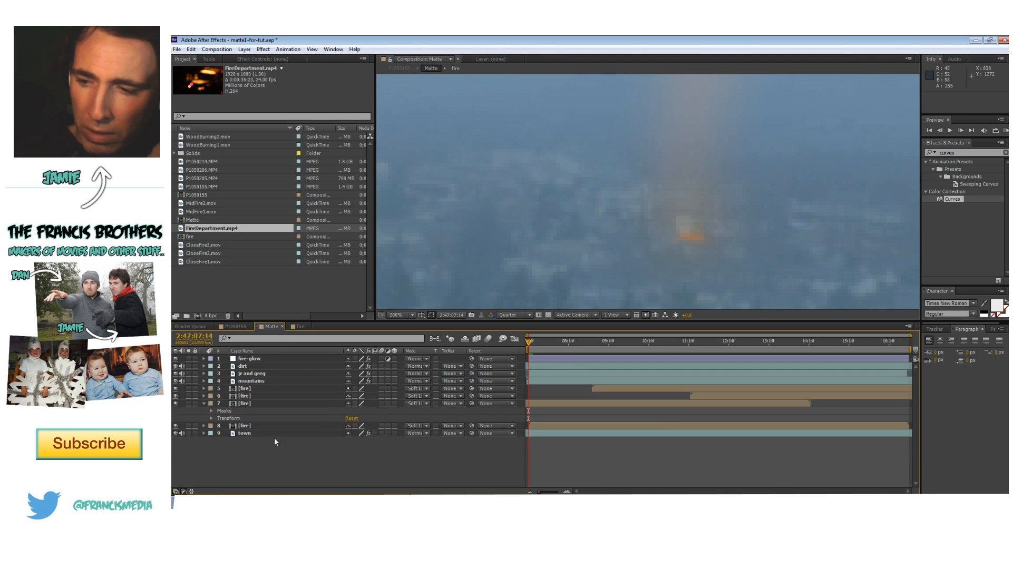
pyautogui.click(204, 404)
pyautogui.click(526, 315)
pyautogui.click(504, 334)
pyautogui.press(',')
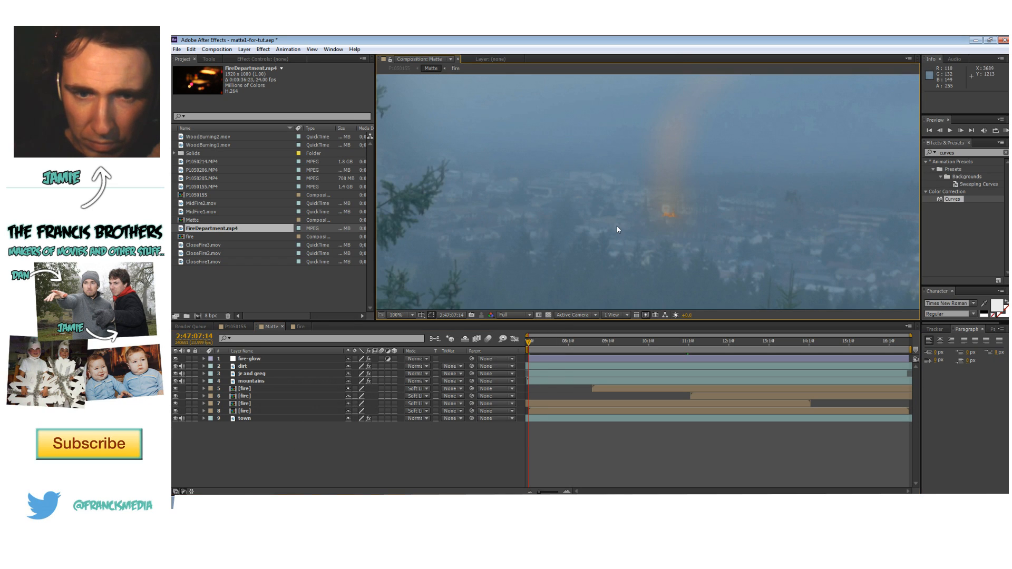
pyautogui.hotkey('ctrl', '/')
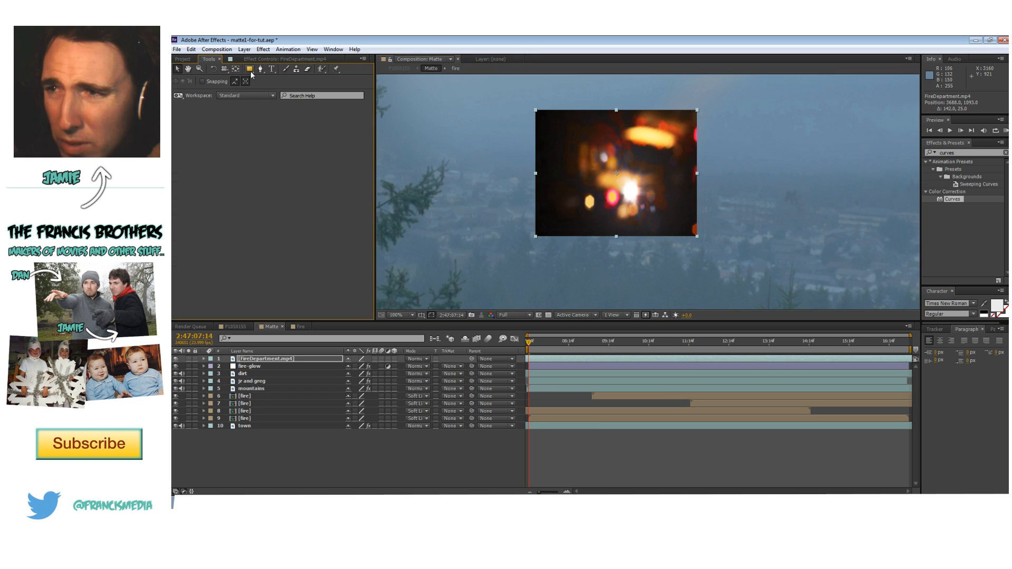
# - Set the preview to Quarter resolution and draw a closed 21-point Pen mask around the bright lights in the FireDepartment.mp4 layer
pyautogui.click(261, 69)
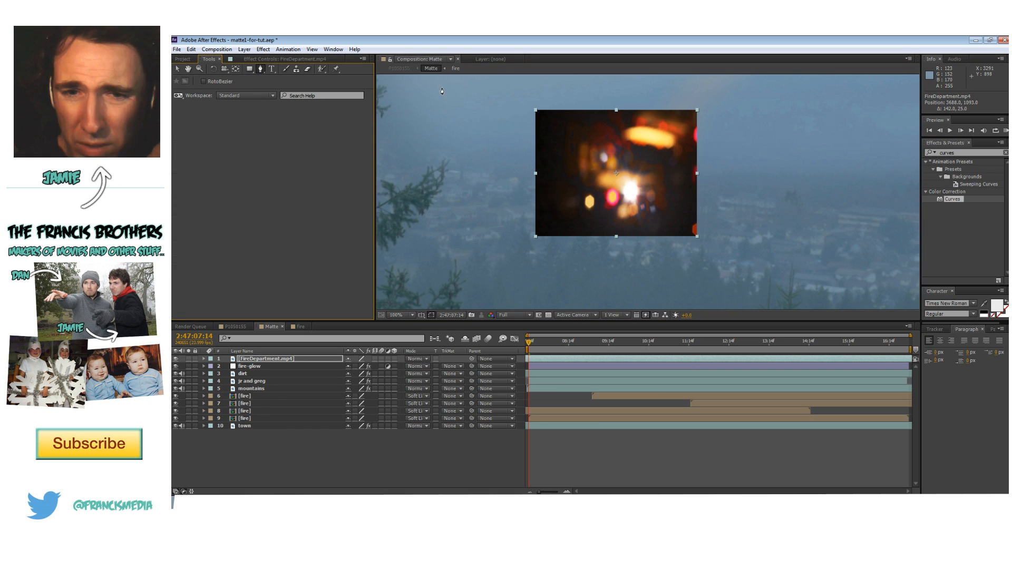
pyautogui.click(525, 316)
pyautogui.click(514, 366)
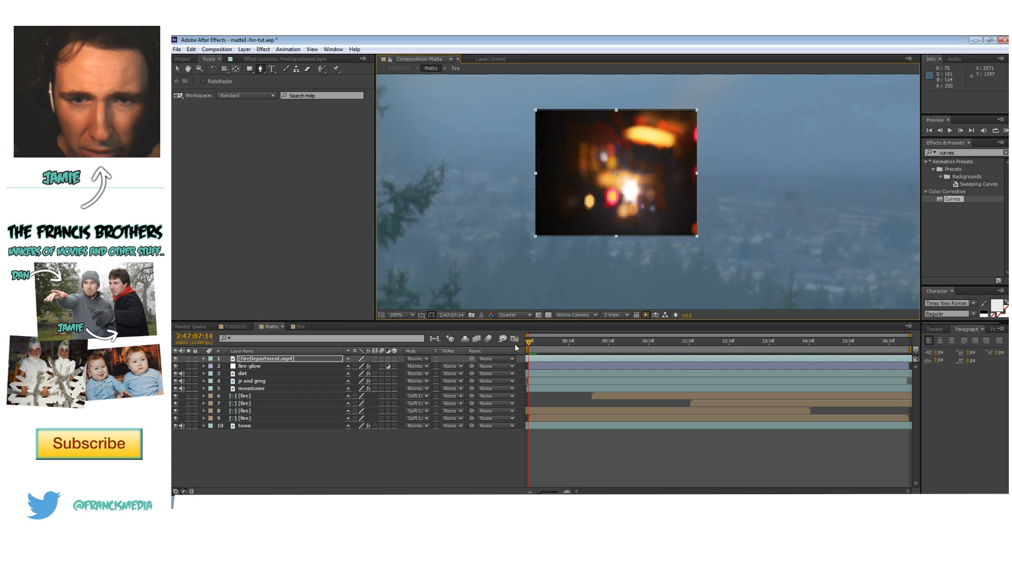
pyautogui.click(633, 126)
pyautogui.click(623, 132)
pyautogui.click(625, 142)
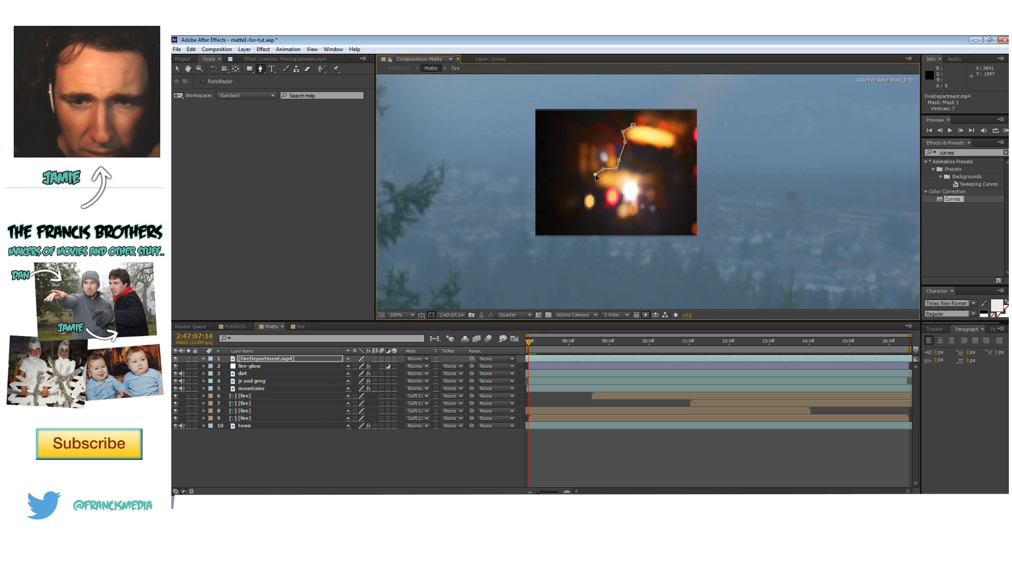
pyautogui.click(590, 185)
pyautogui.click(576, 192)
pyautogui.click(572, 210)
pyautogui.click(582, 227)
pyautogui.click(608, 228)
pyautogui.click(640, 212)
pyautogui.click(641, 199)
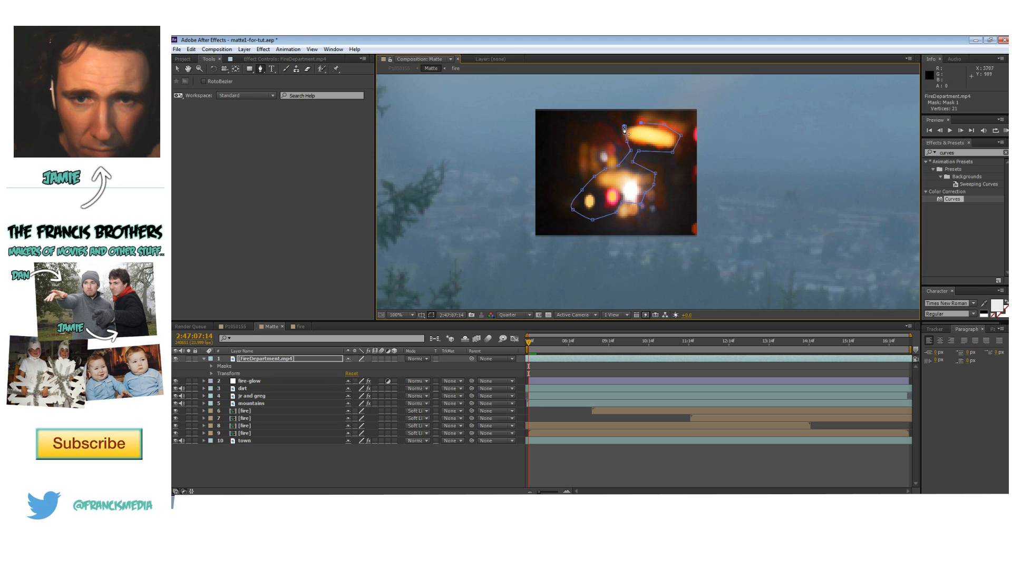
pyautogui.click(631, 150)
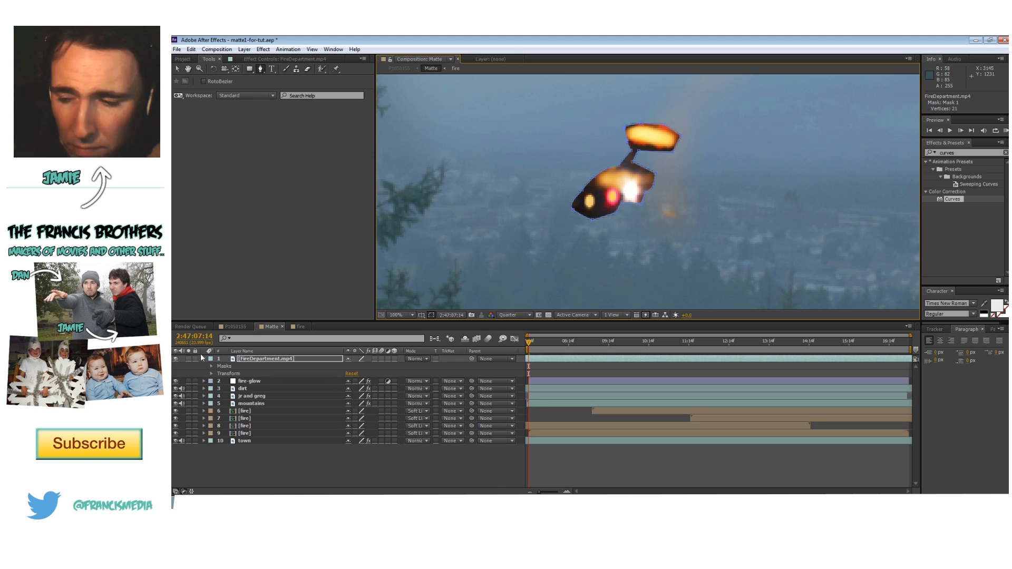
# - Feather the FireDepartment.mp4 mask to about 358 pixels and lower its mask opacity to 34%
pyautogui.click(211, 366)
pyautogui.click(220, 374)
pyautogui.moveTo(364, 388); pyautogui.dragTo(510, 376)
pyautogui.moveTo(350, 396); pyautogui.dragTo(330, 397)
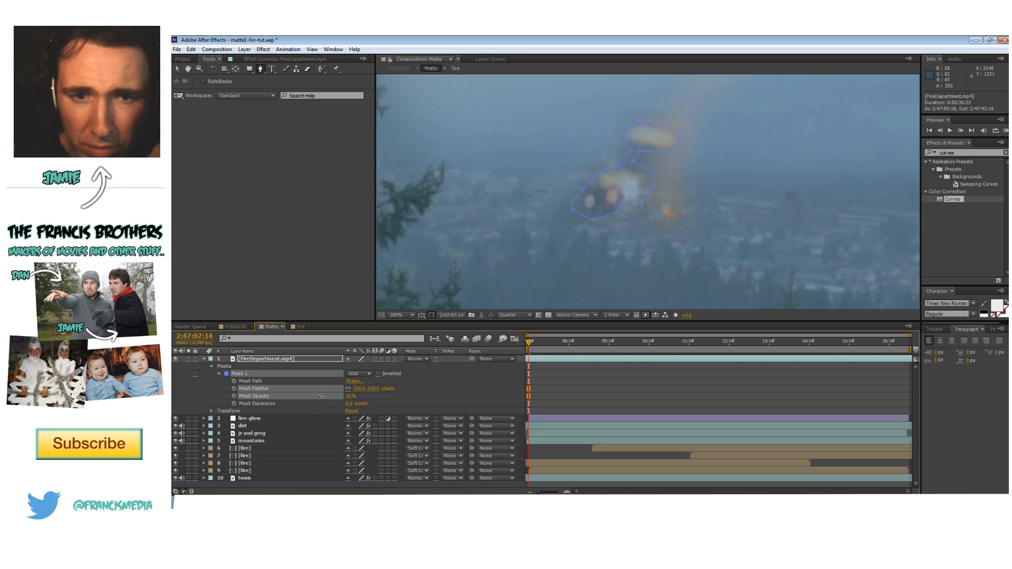
pyautogui.moveTo(322, 397); pyautogui.dragTo(322, 396)
pyautogui.scroll(-1, 648, 192)
# - Scale the masked FireDepartment.mp4 layer to 1.0 by 1.4% and move it to the fire at position 3793.5, 1169.5
pyautogui.click(178, 69)
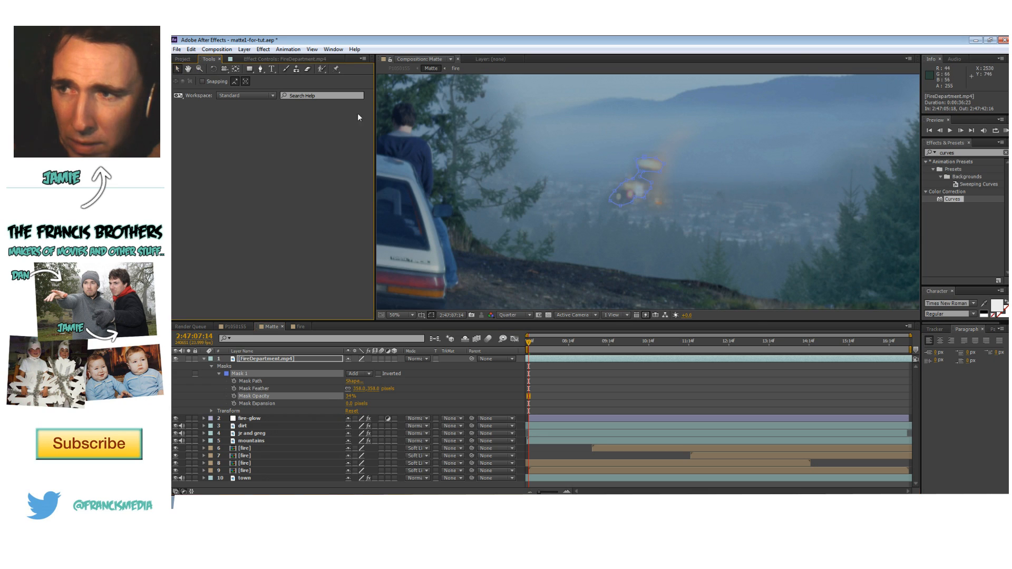
pyautogui.doubleClick(626, 185)
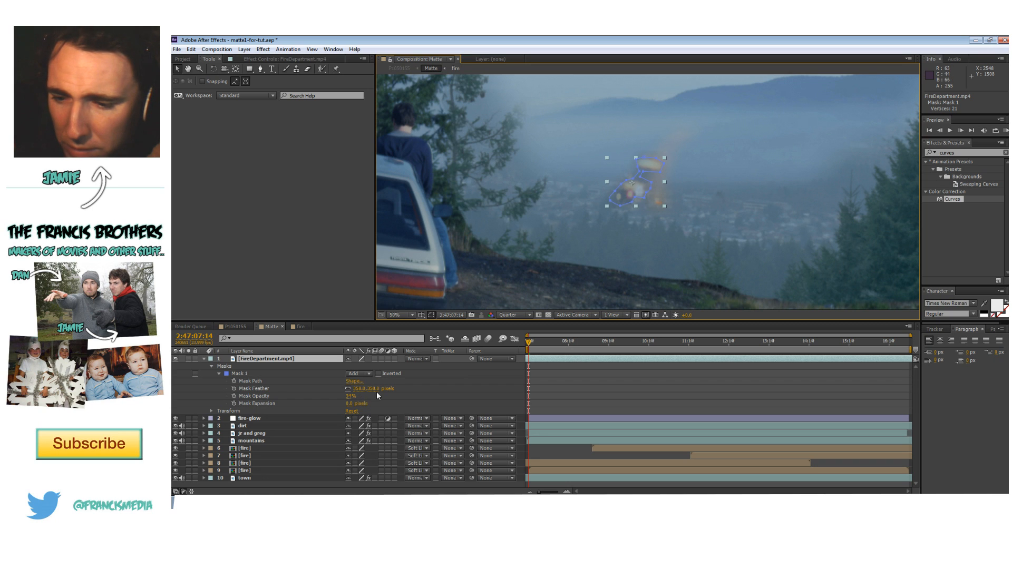
pyautogui.click(212, 412)
pyautogui.moveTo(359, 434); pyautogui.dragTo(352, 434)
pyautogui.scroll(2, 625, 224)
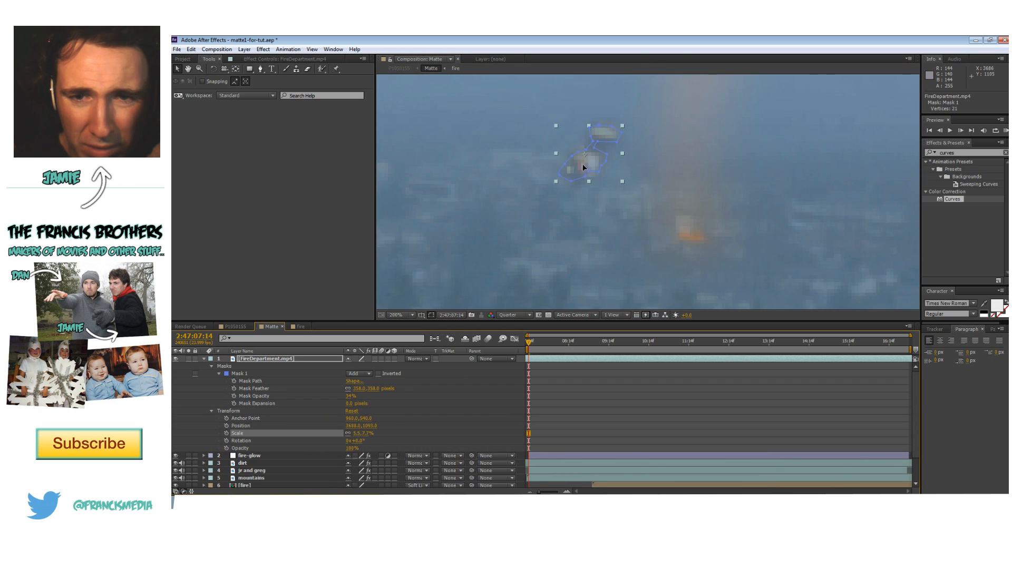
pyautogui.moveTo(583, 165); pyautogui.dragTo(676, 232)
pyautogui.moveTo(359, 433); pyautogui.dragTo(351, 433)
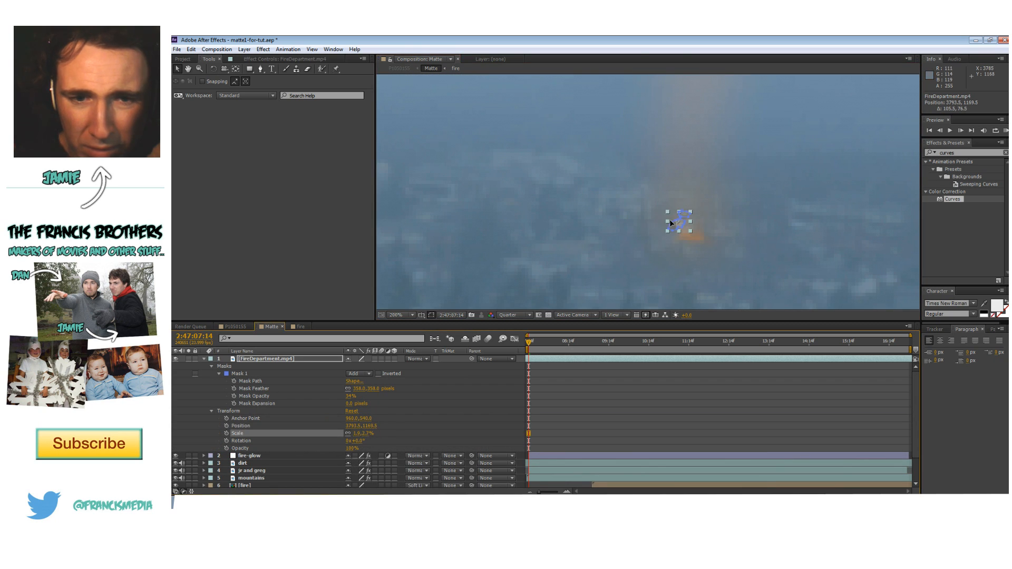
pyautogui.scroll(-2, 671, 221)
pyautogui.write('167')
pyautogui.press('Return')
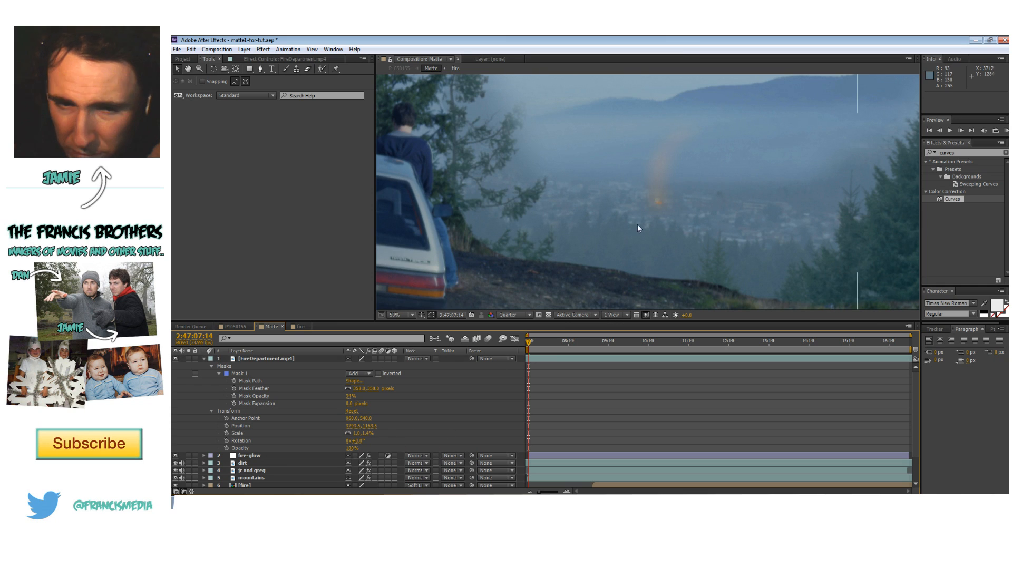
# - Lower the tiny FireDepartment.mp4 layer onto the base of the flames, at about position 3792, 1191
pyautogui.scroll(2, 659, 224)
pyautogui.click(514, 315)
pyautogui.click(514, 341)
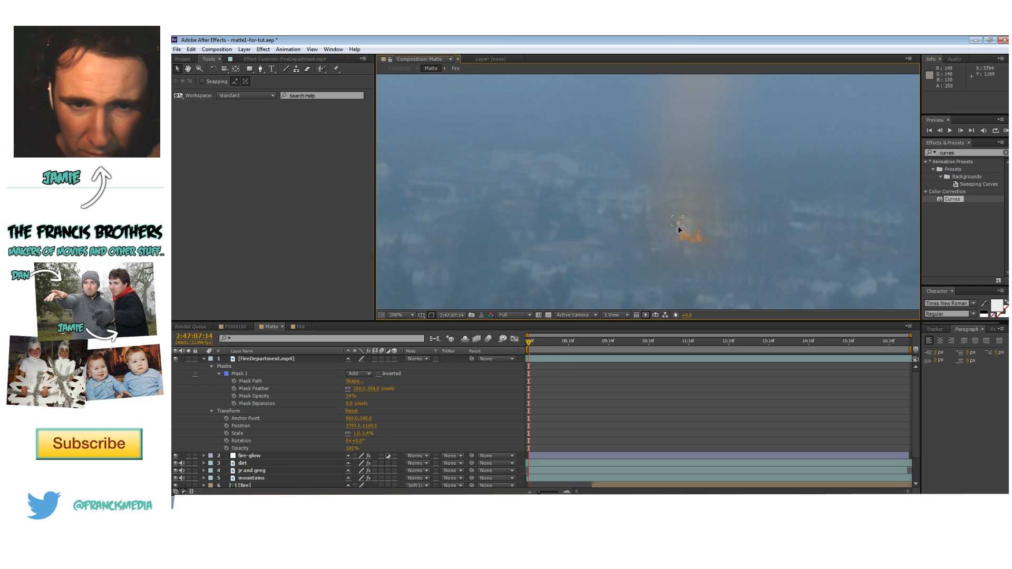
pyautogui.moveTo(678, 221); pyautogui.dragTo(680, 238)
pyautogui.click(728, 219)
pyautogui.scroll(-1, 592, 197)
pyautogui.scroll(1, 592, 196)
# - Set the FireDepartment.mp4 layer's blending mode to Add
pyautogui.click(422, 360)
pyautogui.click(451, 274)
pyautogui.click(621, 230)
pyautogui.click(423, 359)
pyautogui.click(471, 201)
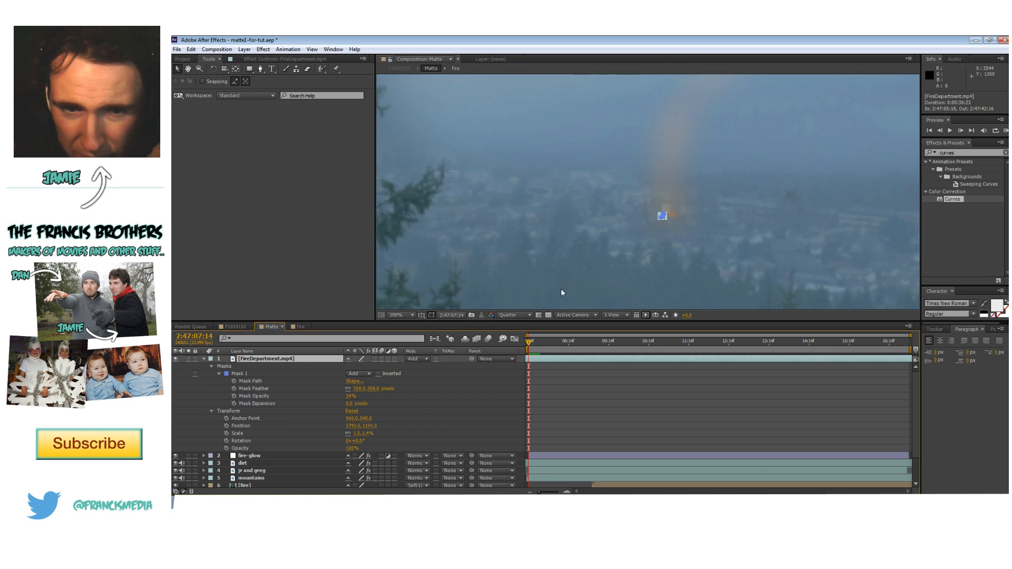
# - Duplicate the FireDepartment.mp4 layer and move the copy to the right, to about position 3816, 1191
pyautogui.hotkey('ctrl', 'd')
pyautogui.scroll(3, 708, 230)
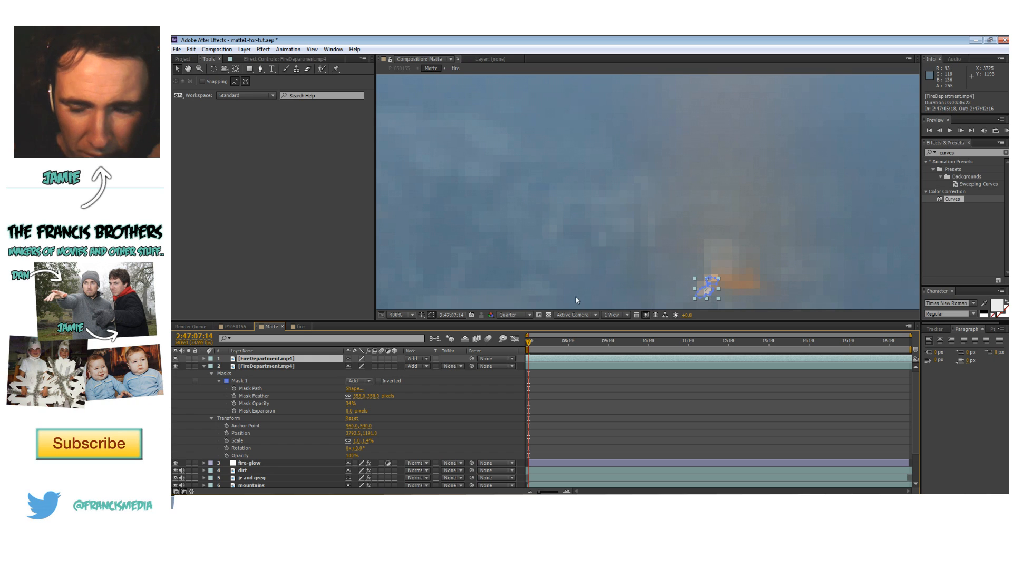
pyautogui.click(204, 359)
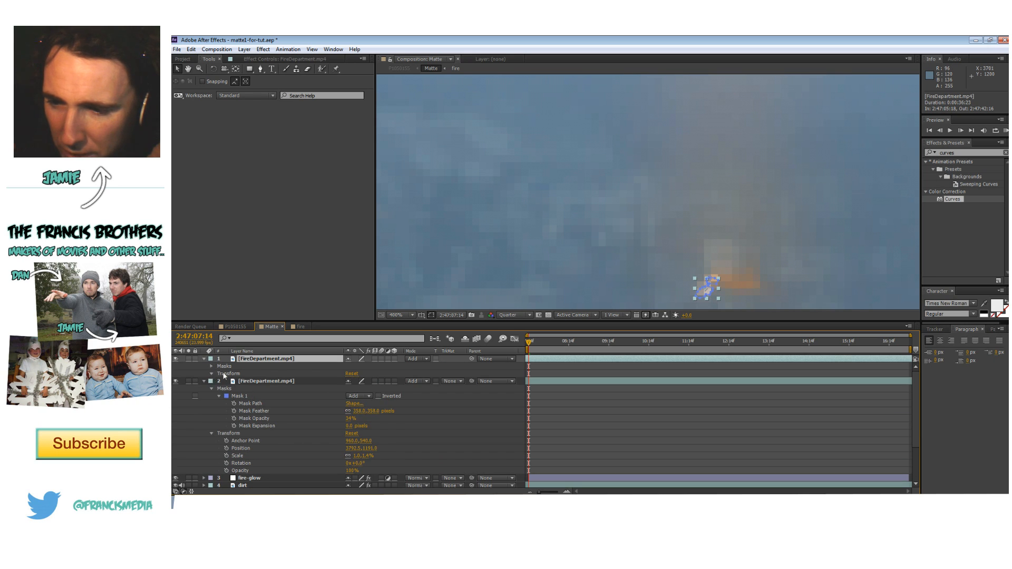
pyautogui.click(212, 374)
pyautogui.moveTo(350, 390); pyautogui.dragTo(361, 390)
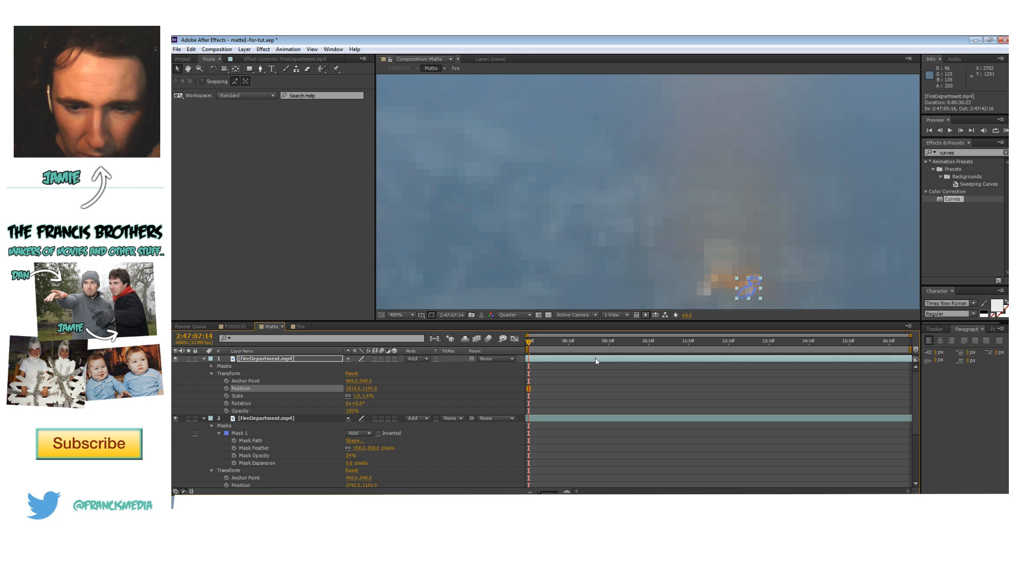
# - Shift the duplicated FireDepartment.mp4 layer 6 seconds 5 frames earlier in time
pyautogui.moveTo(596, 360); pyautogui.dragTo(347, 361)
pyautogui.scroll(-1, 600, 232)
pyautogui.click(599, 216)
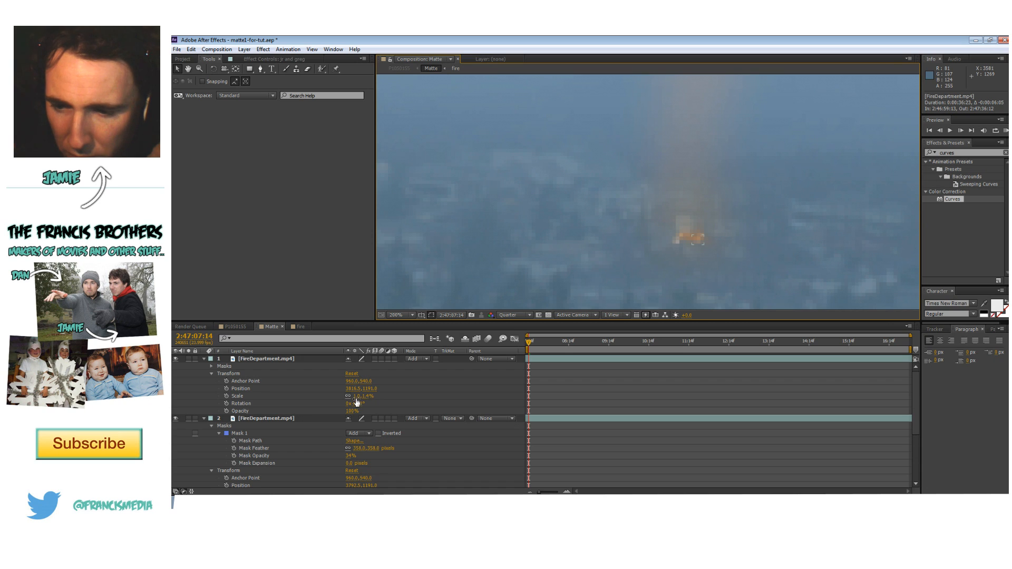
# - Rotate the duplicated FireDepartment.mp4 layer clockwise and preview the fire at Full resolution
pyautogui.moveTo(356, 404); pyautogui.dragTo(364, 404)
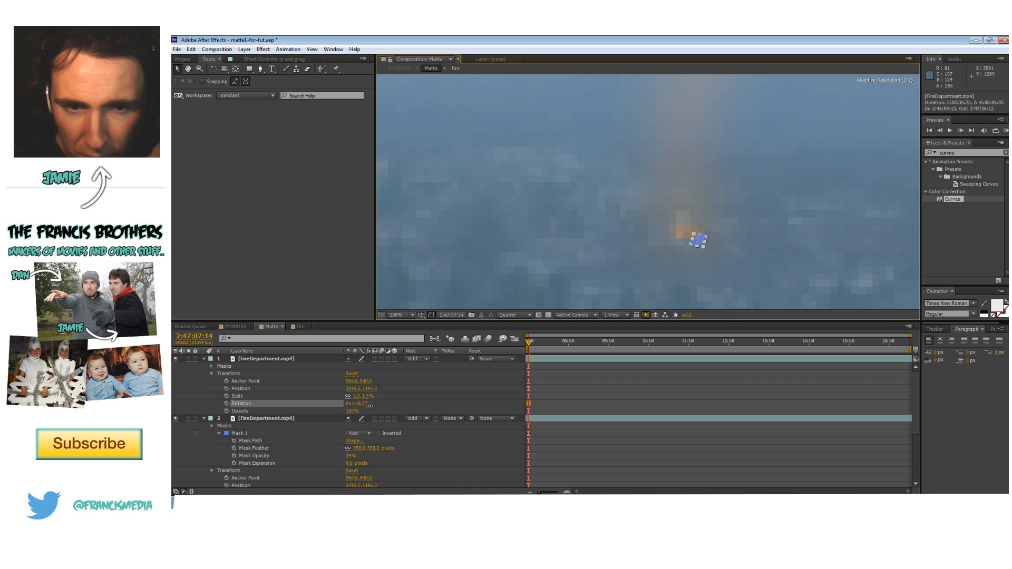
pyautogui.click(558, 203)
pyautogui.press('space')
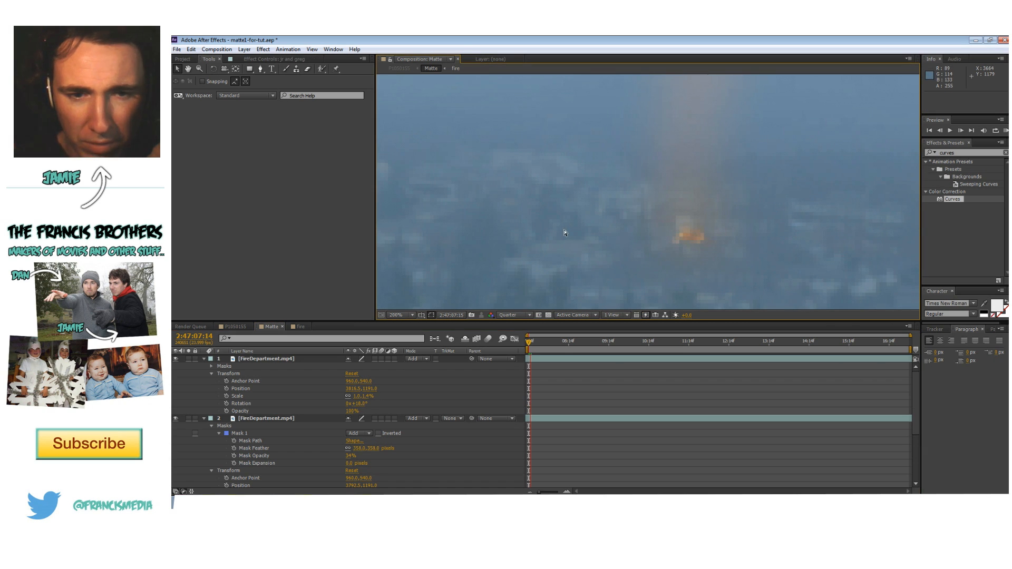
pyautogui.click(529, 315)
pyautogui.click(526, 338)
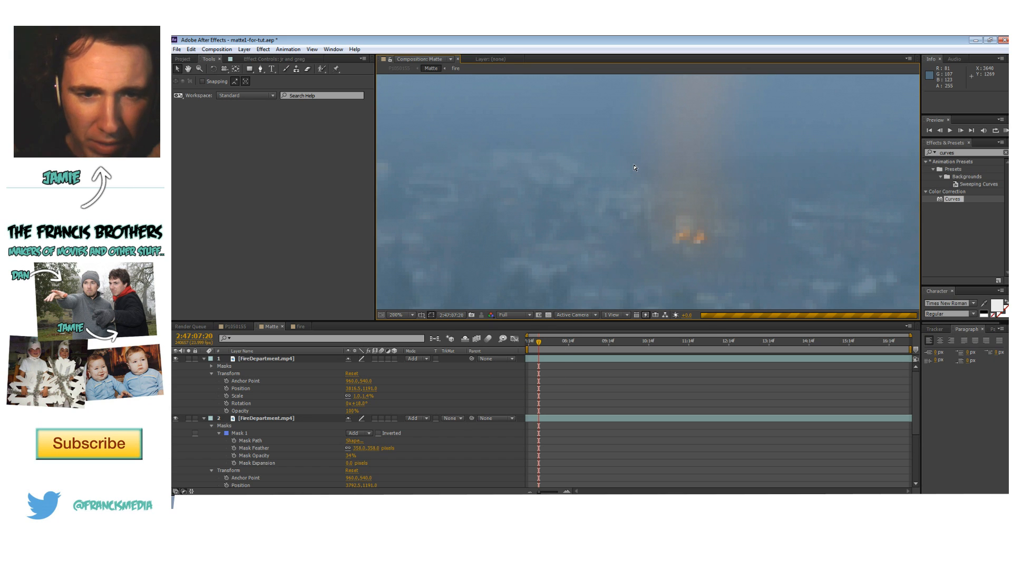
# - Save the project and return to the start of the P1050155 composition
pyautogui.click(176, 49)
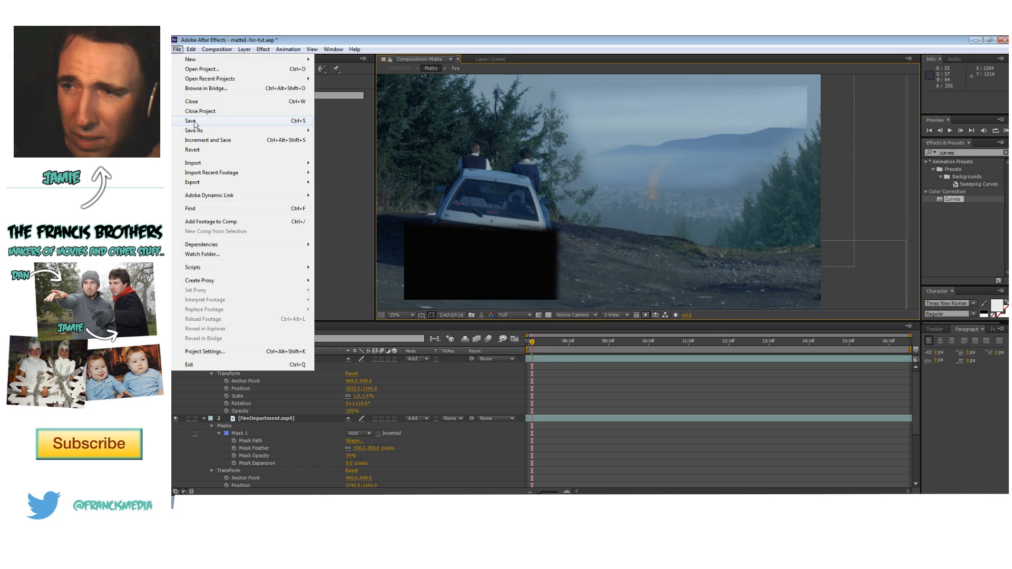
pyautogui.click(193, 121)
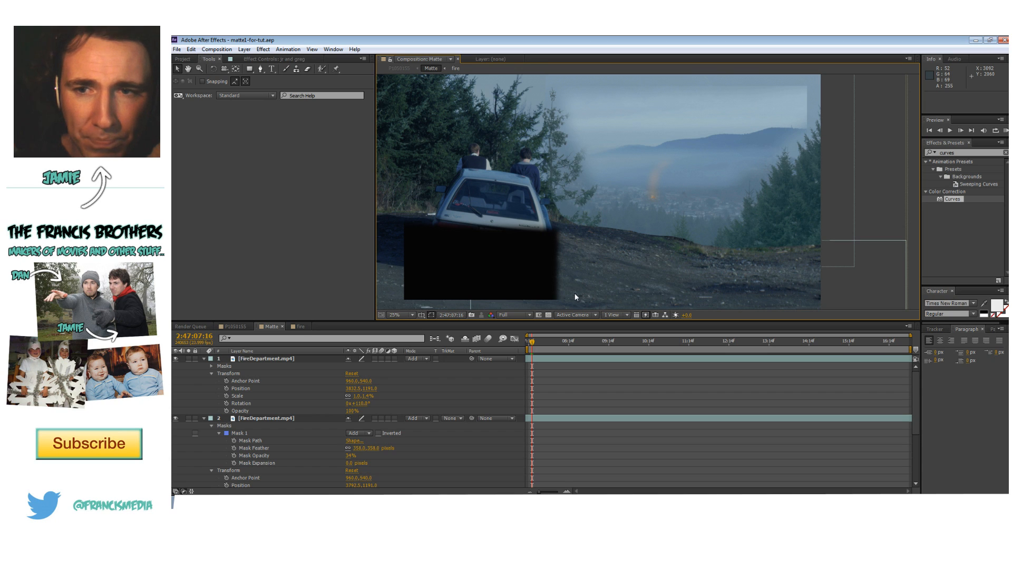
pyautogui.click(236, 327)
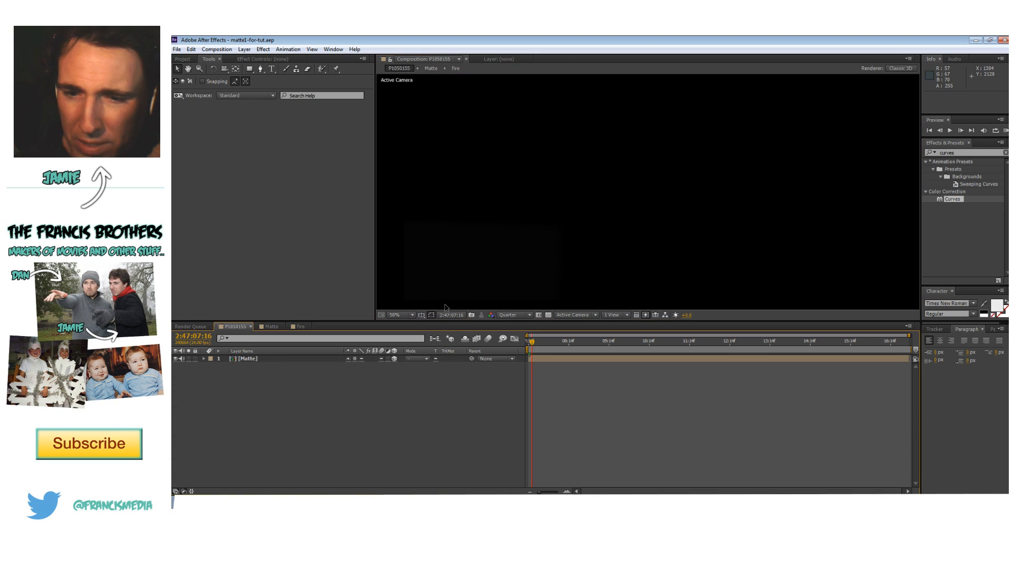
pyautogui.click(529, 343)
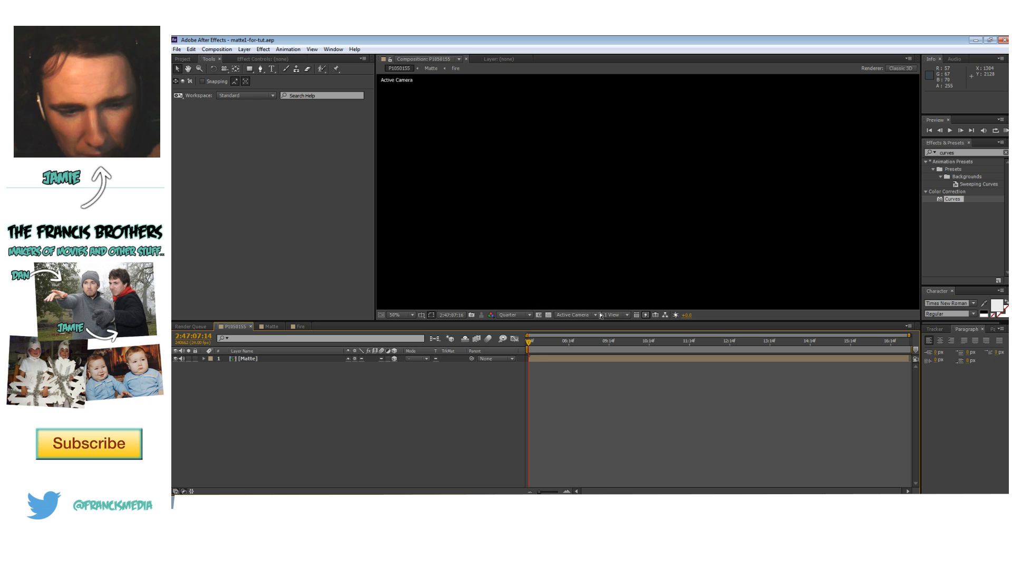